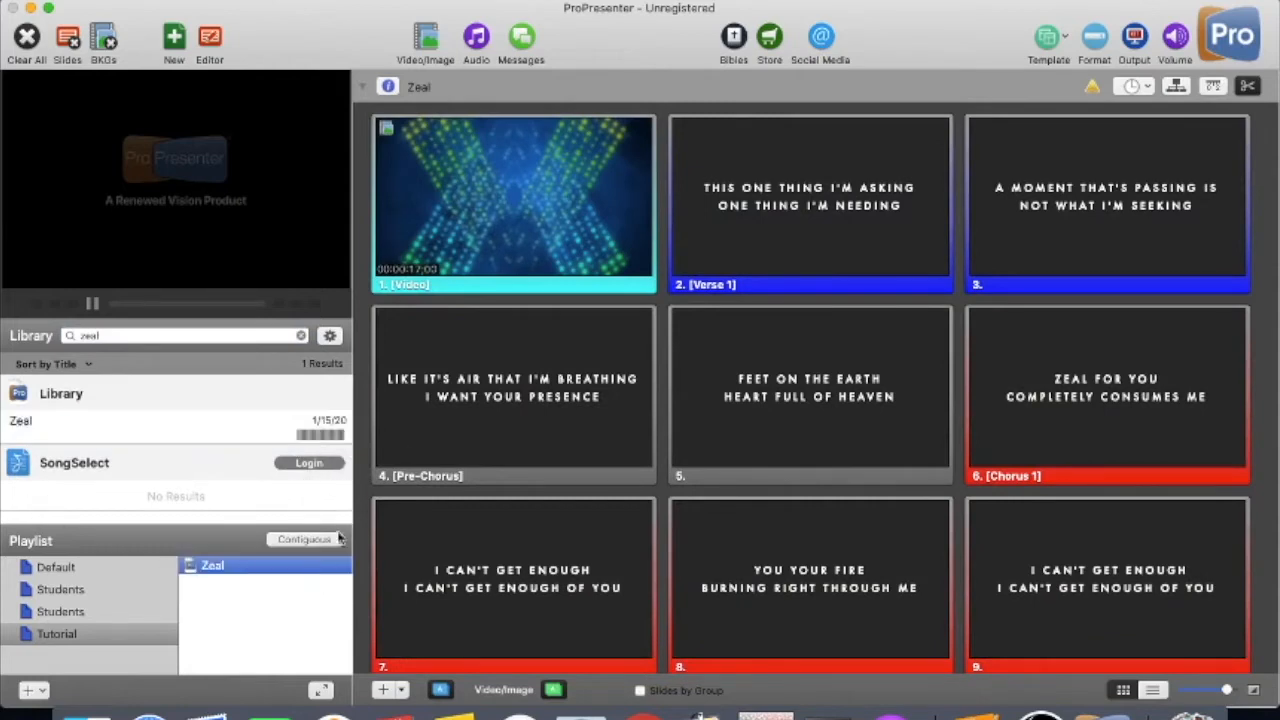
# Remove Zeal from the Tutorial playlist and clear the library search.
pyautogui.click(752, 178)
pyautogui.click(253, 570)
pyautogui.press('Delete')
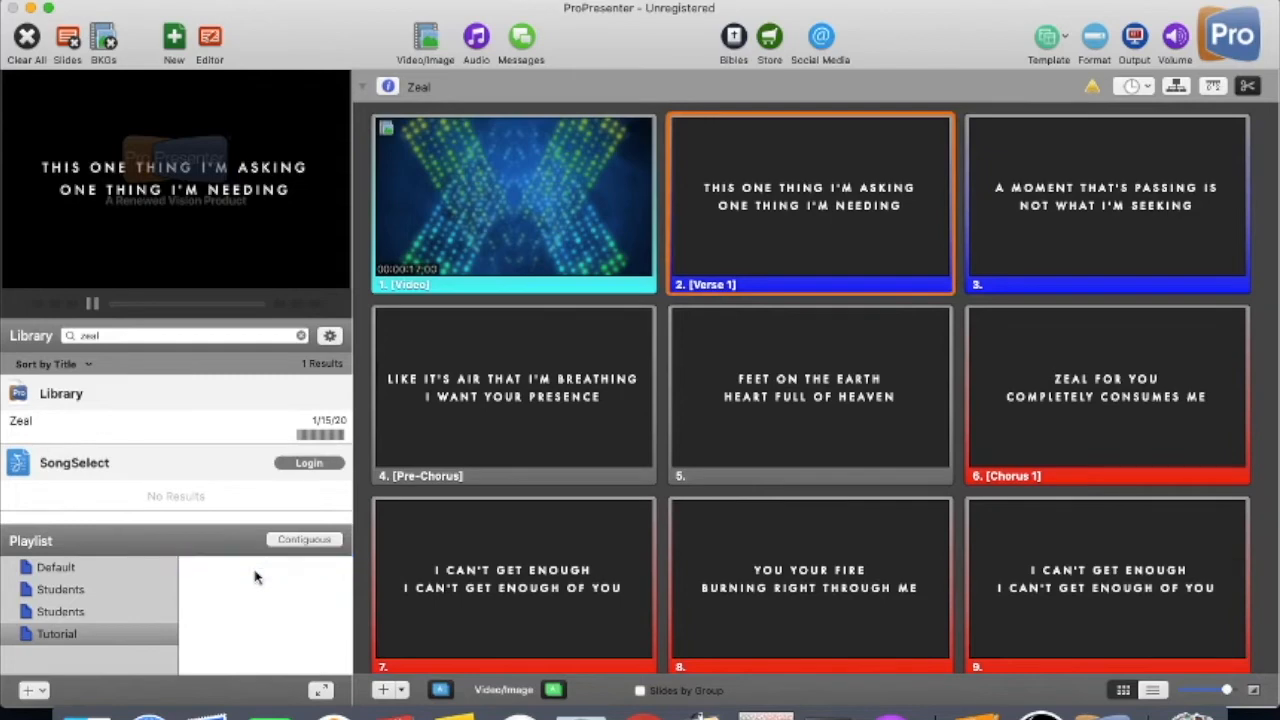
pyautogui.click(301, 336)
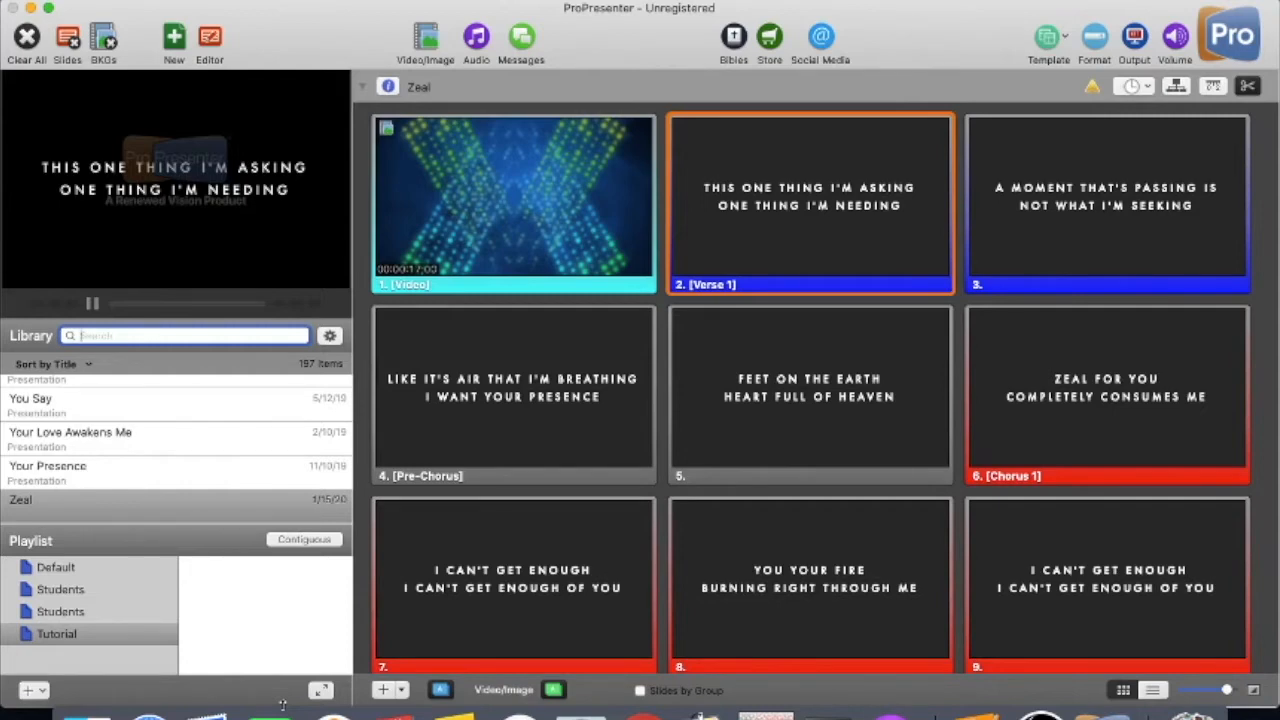
pyautogui.click(255, 648)
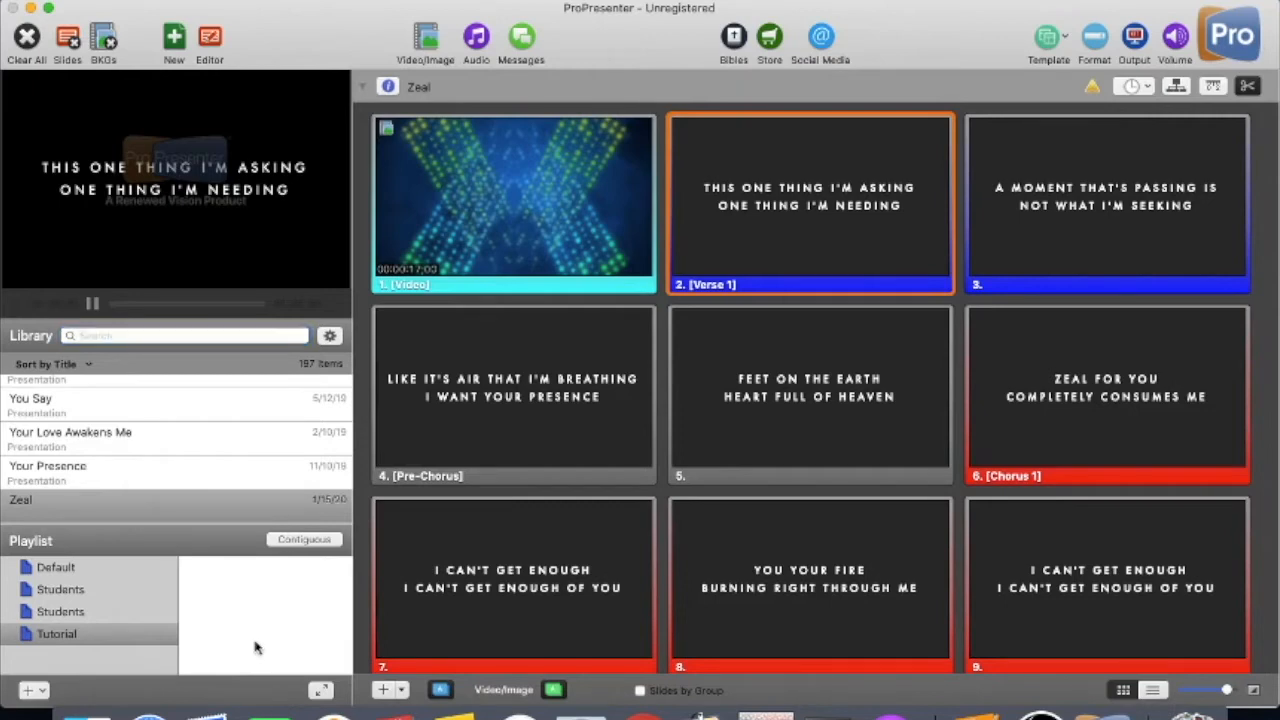
# Create a new presentation named Way Maker (Leeland) with a SUNDAY TEMPLATE slide style and add it to the Tutorial playlist.
pyautogui.click(40, 692)
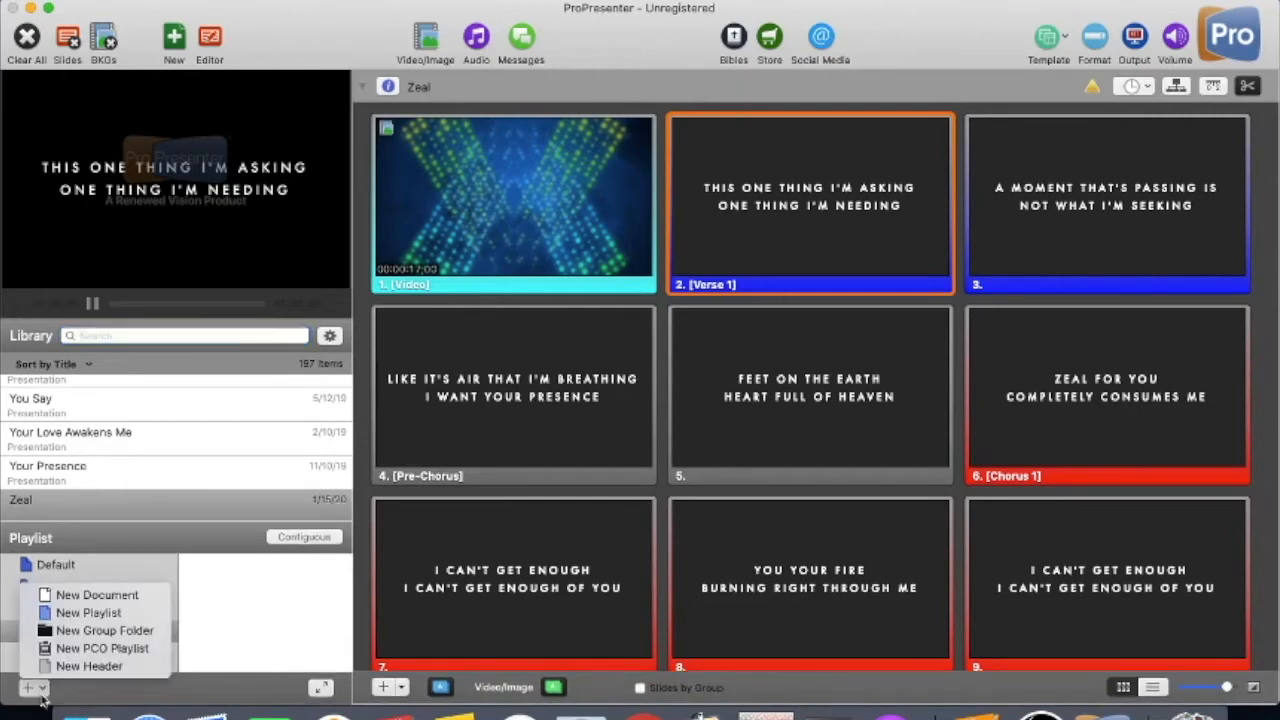
pyautogui.click(97, 595)
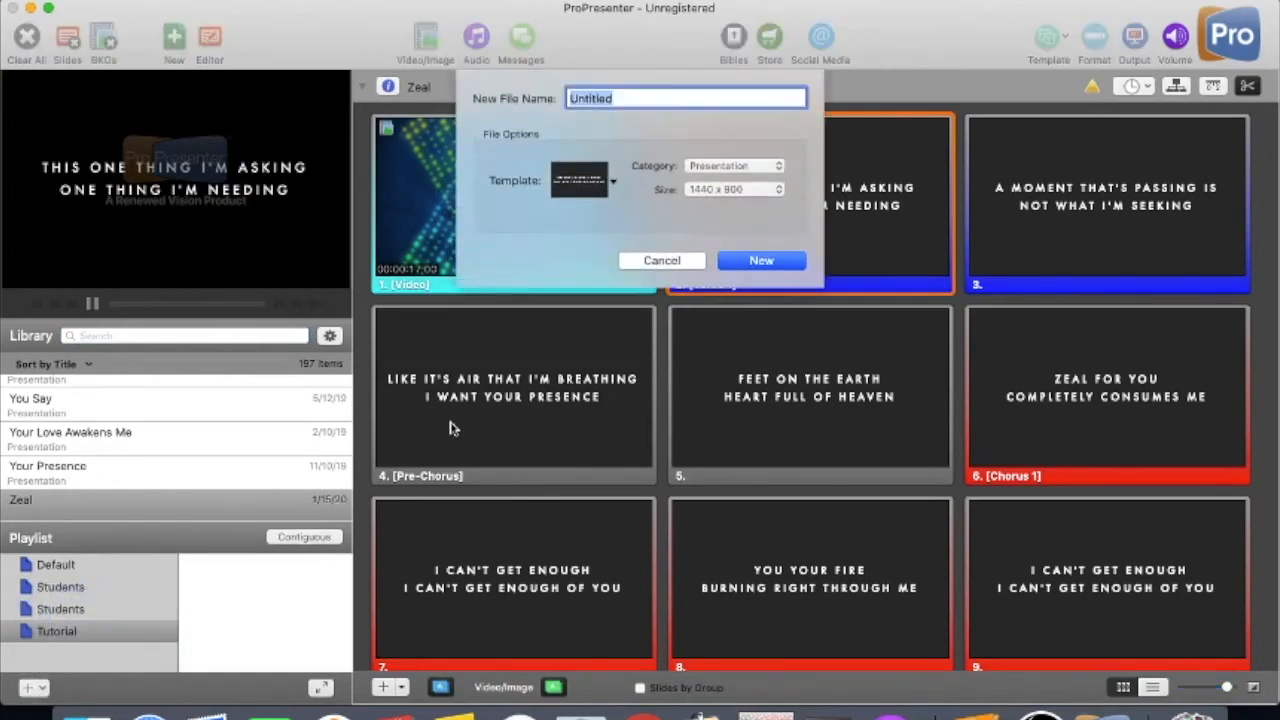
pyautogui.press('BackSpace')
pyautogui.write('Wy')
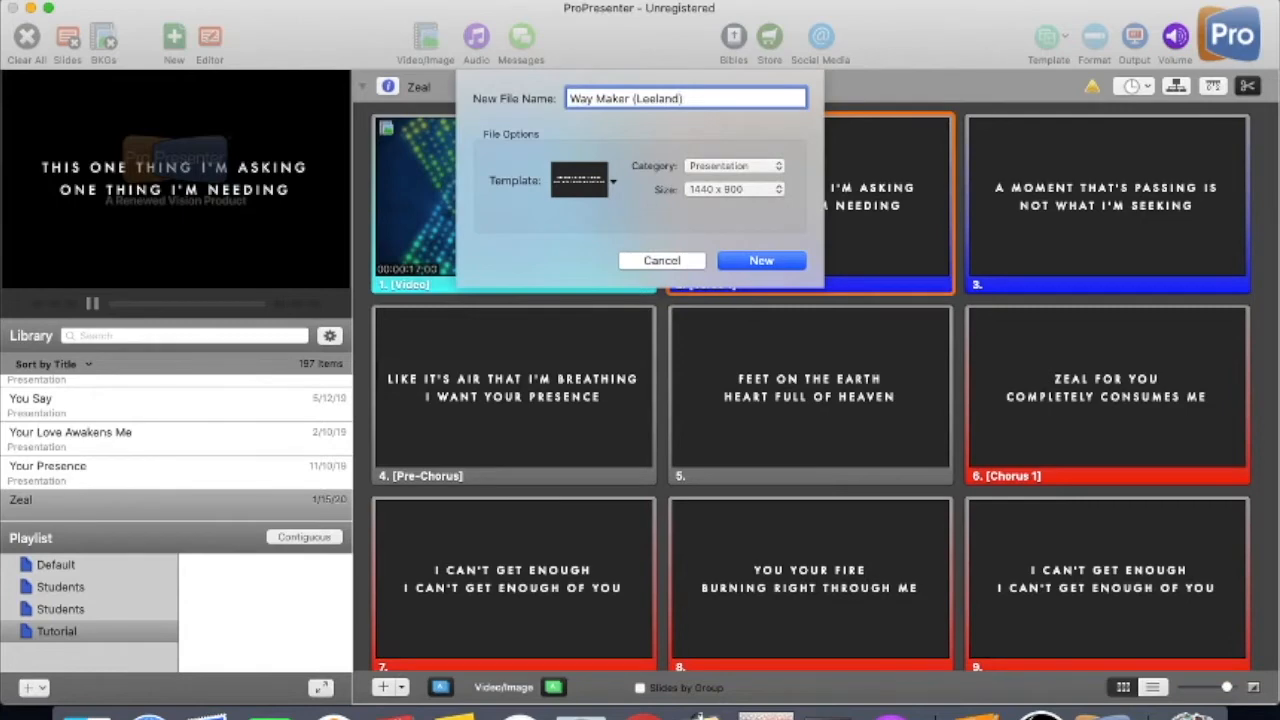
pyautogui.click(610, 181)
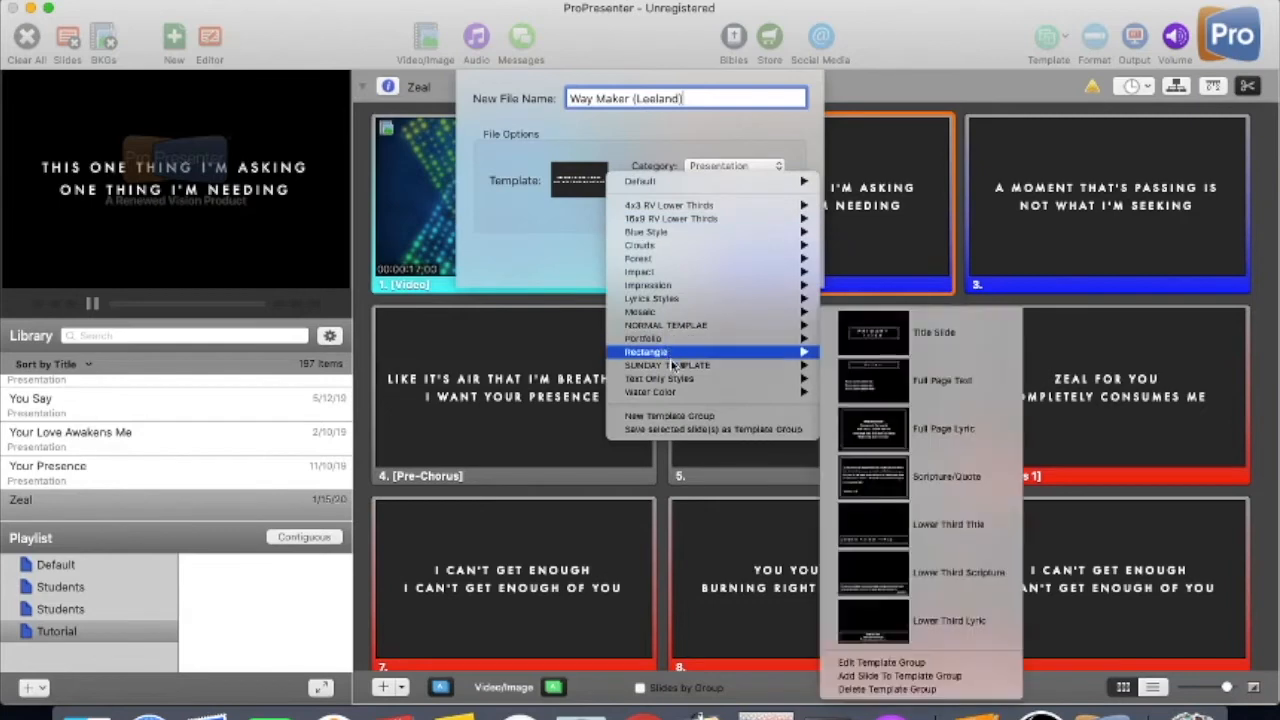
pyautogui.moveTo(720, 365)
pyautogui.click(866, 376)
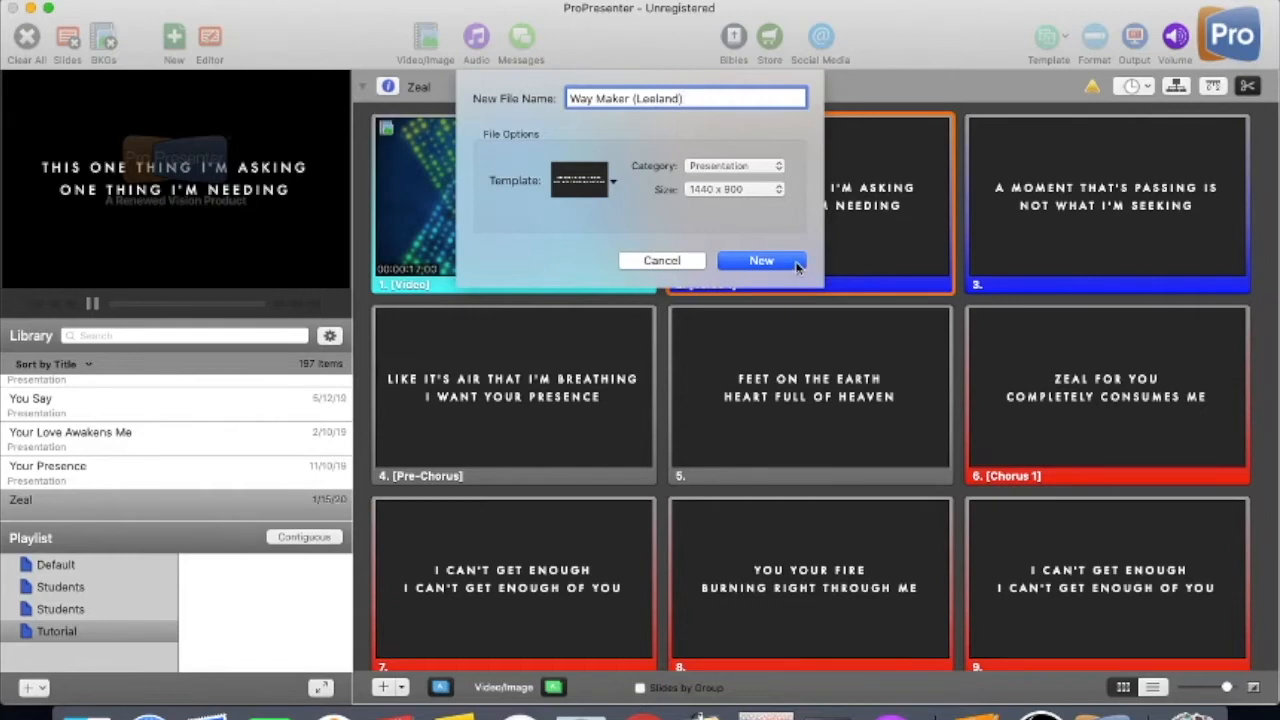
pyautogui.click(761, 260)
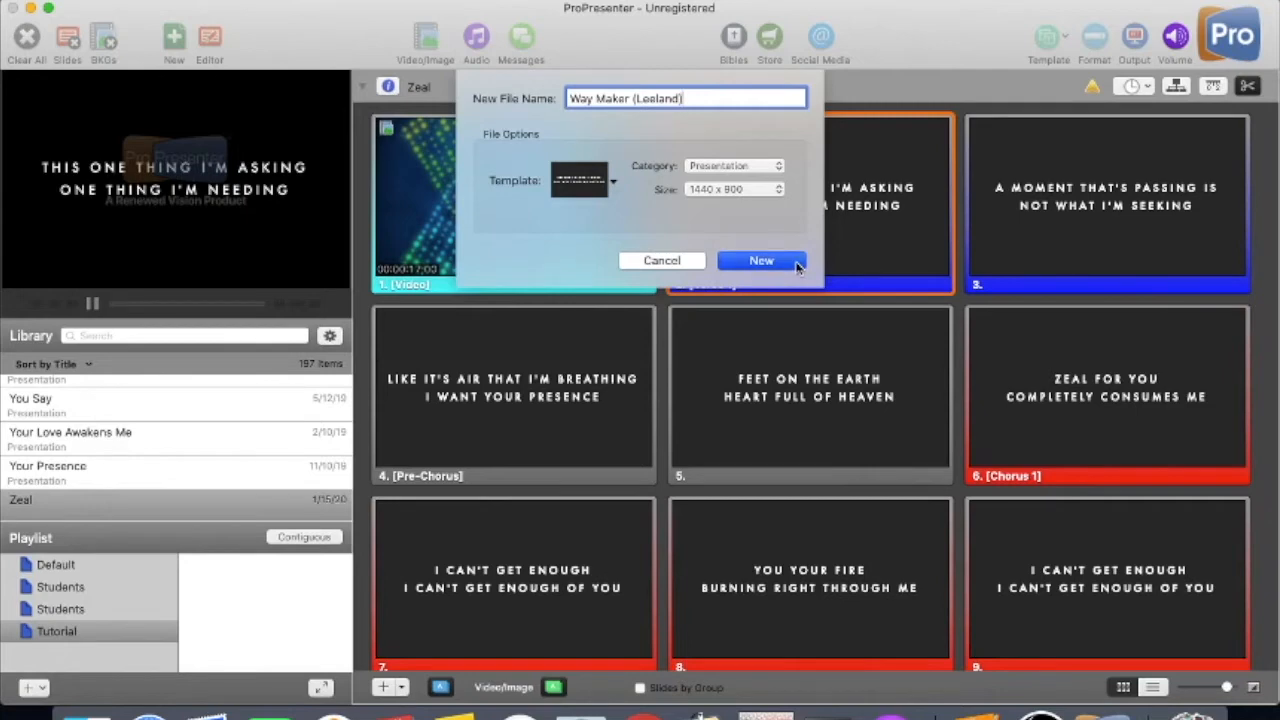
pyautogui.click(128, 385)
pyautogui.moveTo(128, 385); pyautogui.dragTo(280, 569)
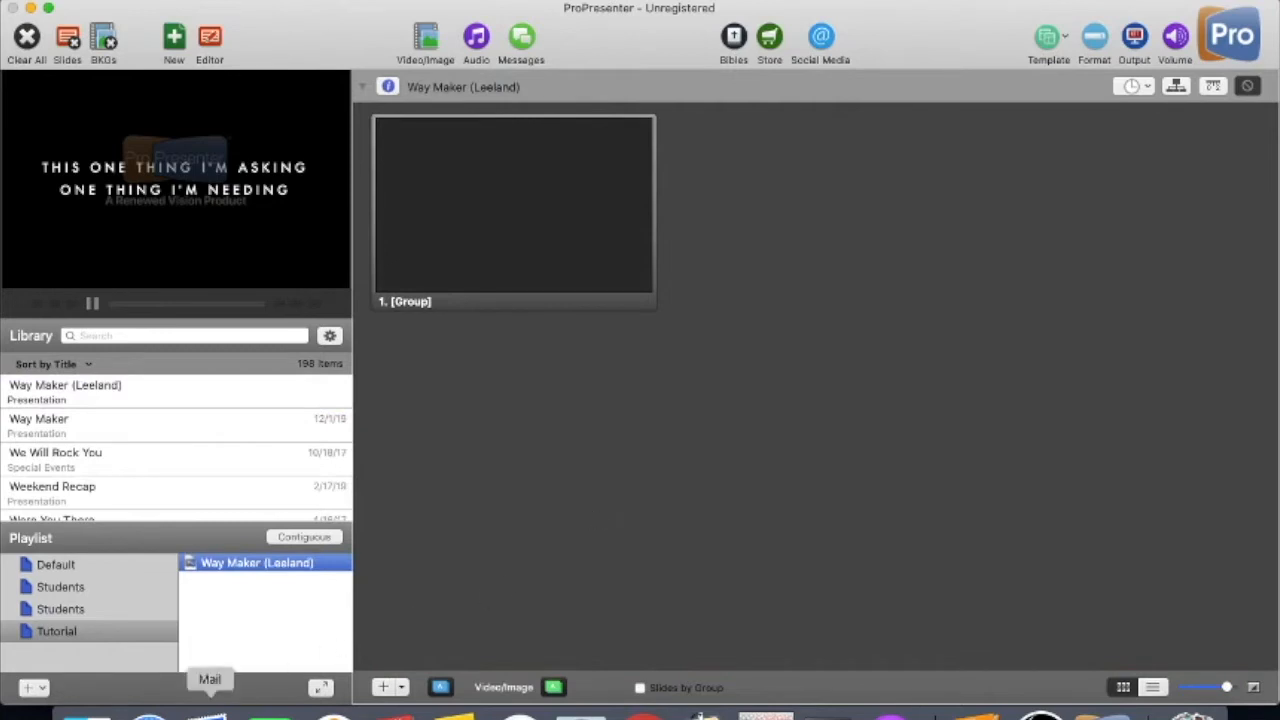
# Switch to Safari and search Google for "way maker leeland lyrics".
pyautogui.click(148, 714)
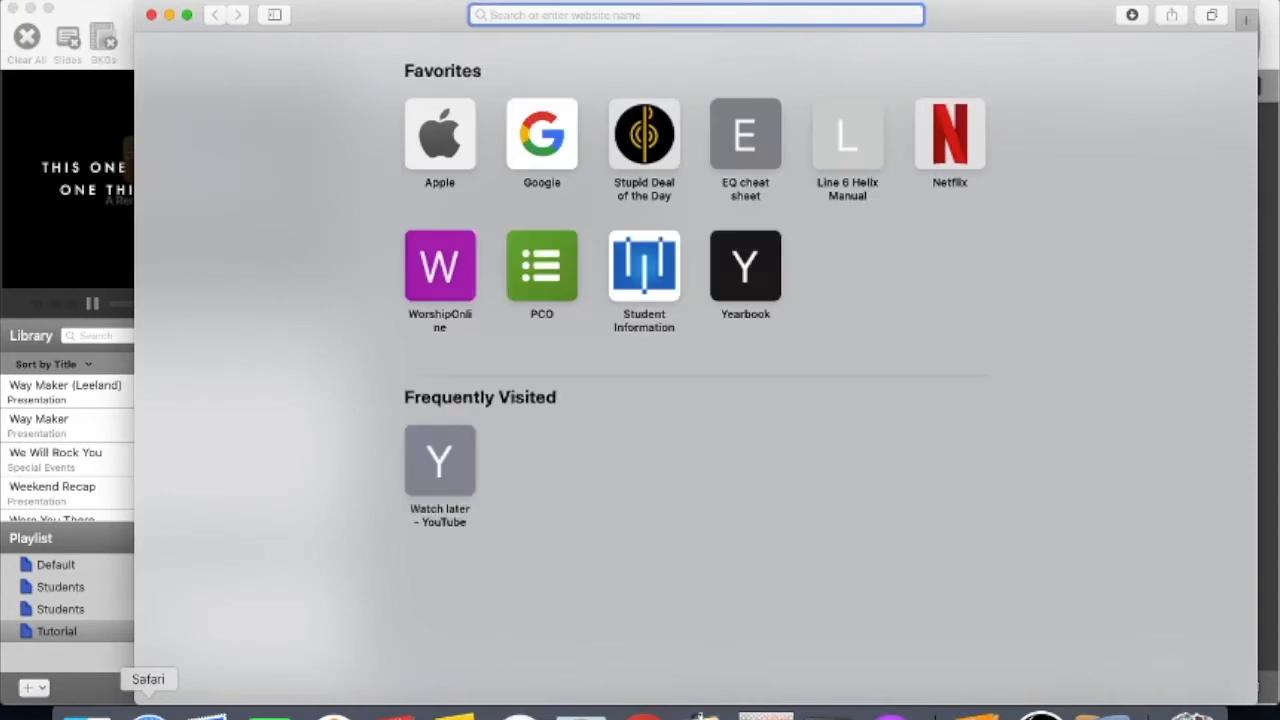
pyautogui.write('way m')
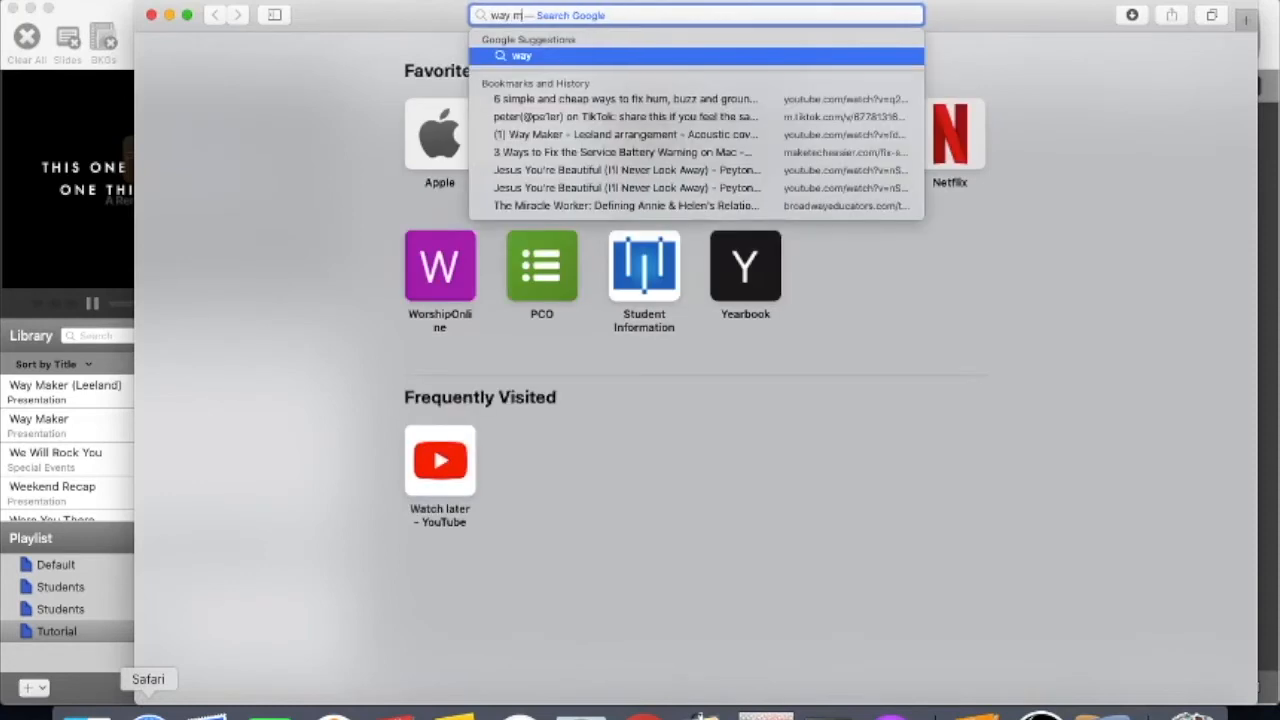
pyautogui.write('aker leeland')
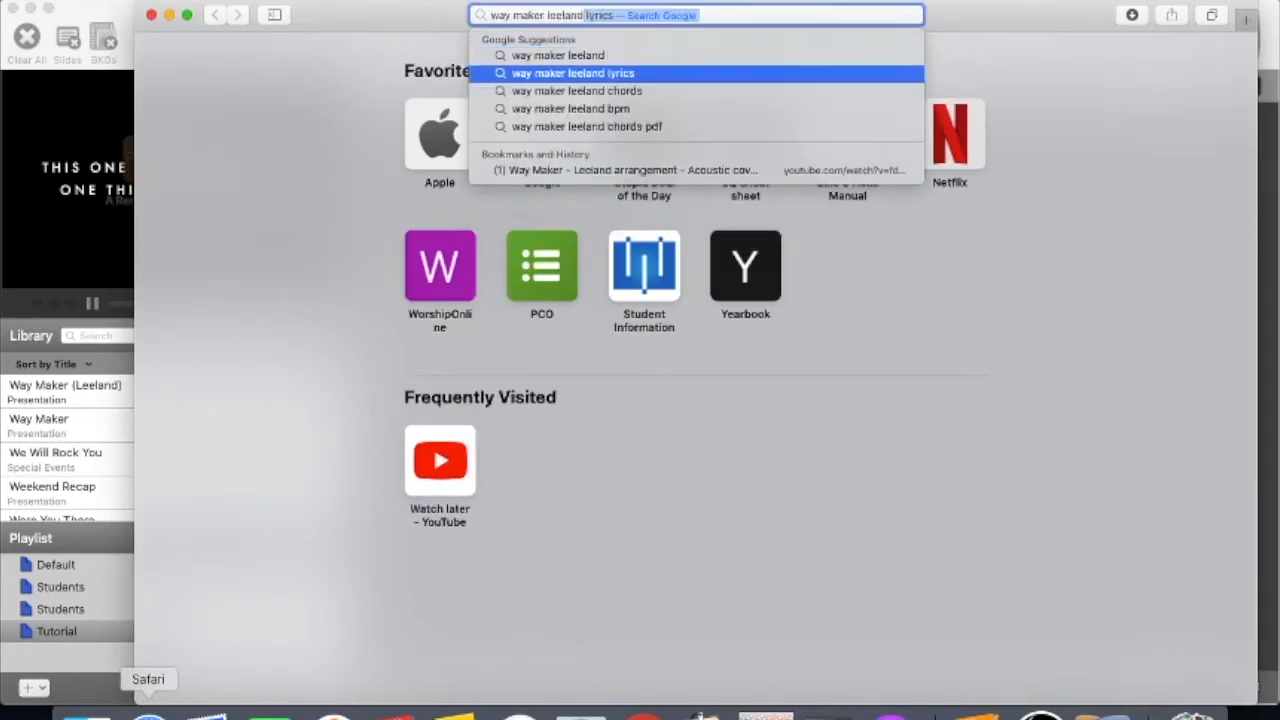
pyautogui.press('Return')
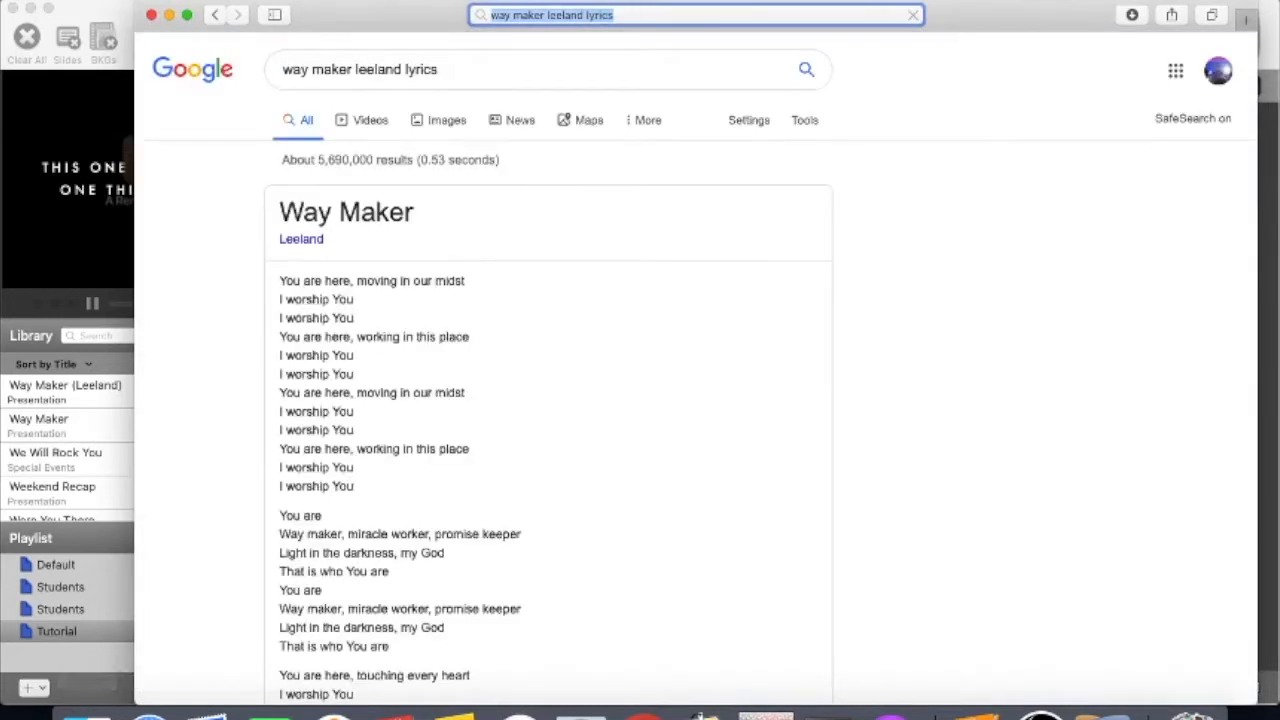
# Expand the full song lyrics and copy the first six lines, from "You are here, moving in our midst".
pyautogui.scroll(-2, 352, 490)
pyautogui.scroll(-8, 352, 490)
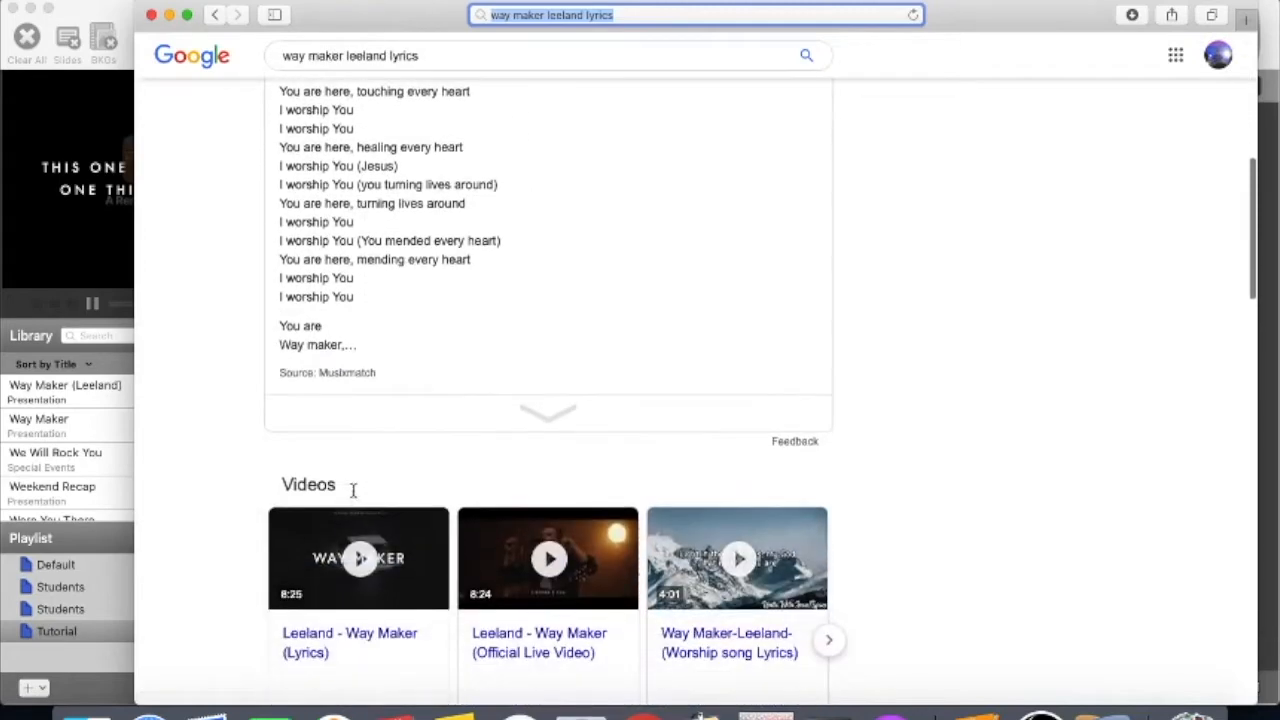
pyautogui.click(517, 415)
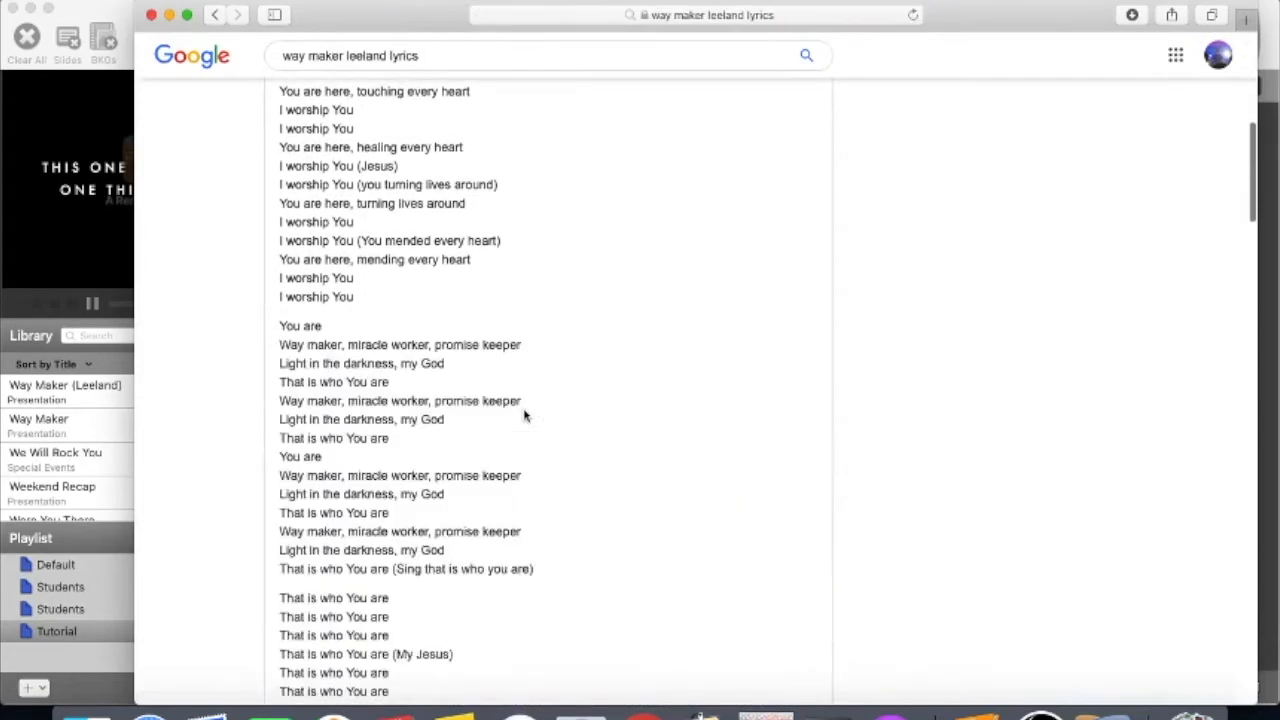
pyautogui.scroll(6, 400, 455)
pyautogui.scroll(3, 400, 455)
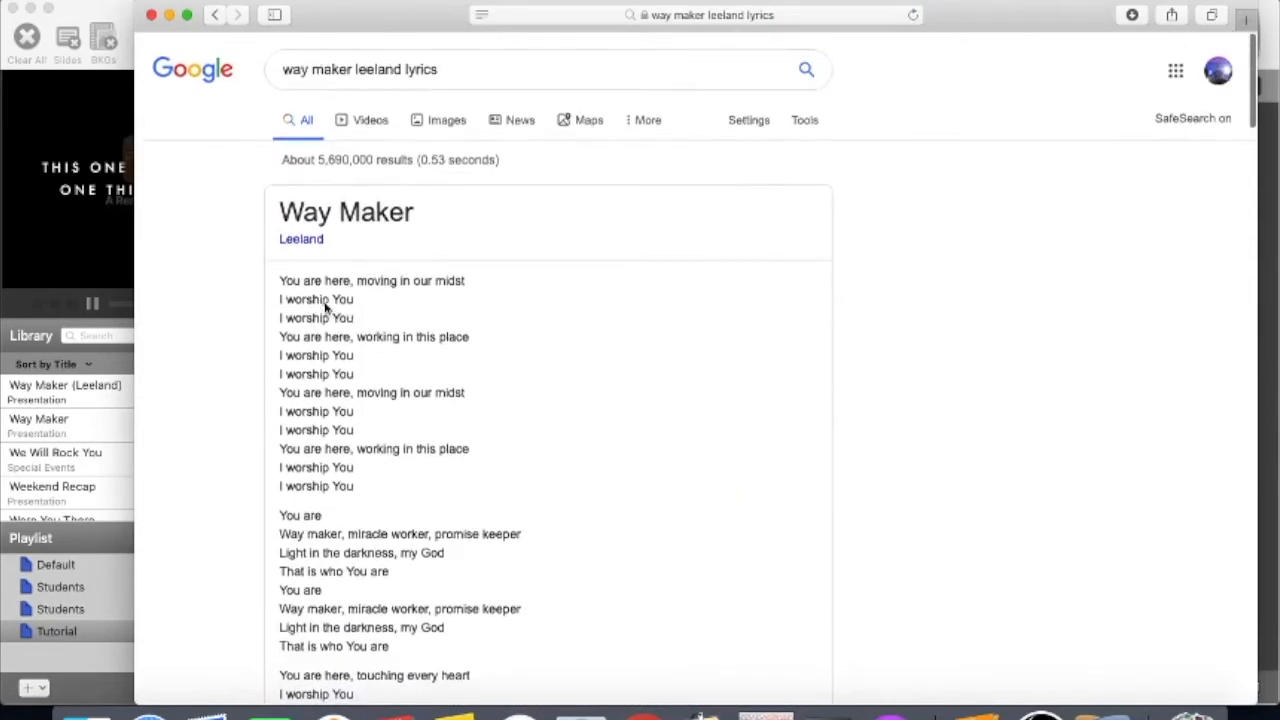
pyautogui.moveTo(280, 278); pyautogui.dragTo(441, 374)
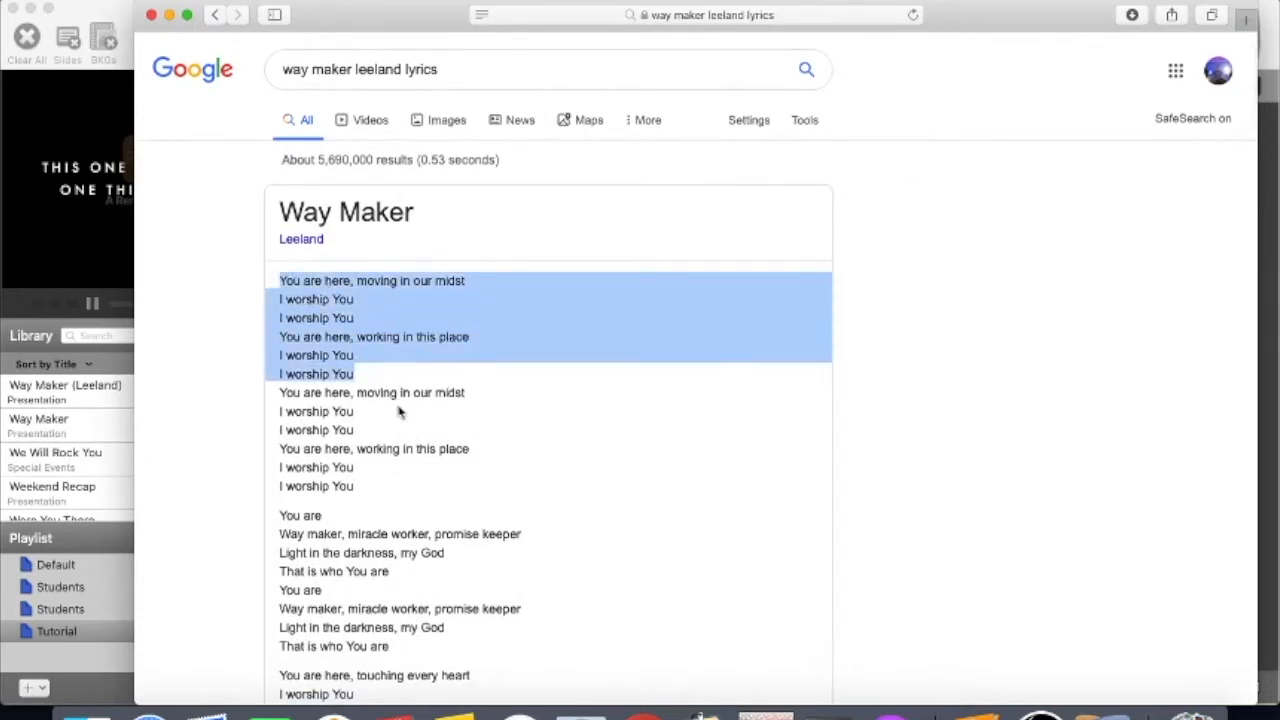
# Switch back to ProPresenter, open the Way Maker slide in the editor and label its group Video.
pyautogui.click(113, 669)
pyautogui.click(514, 186)
pyautogui.click(217, 42)
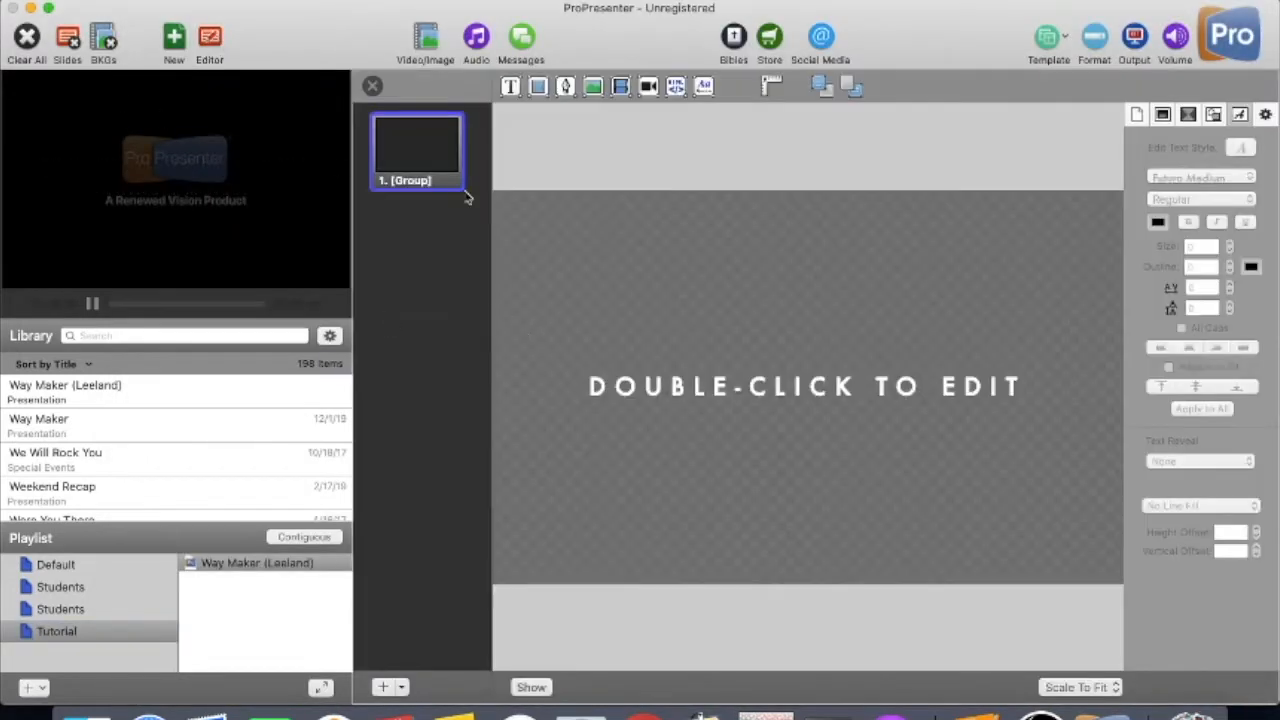
pyautogui.rightClick(443, 170)
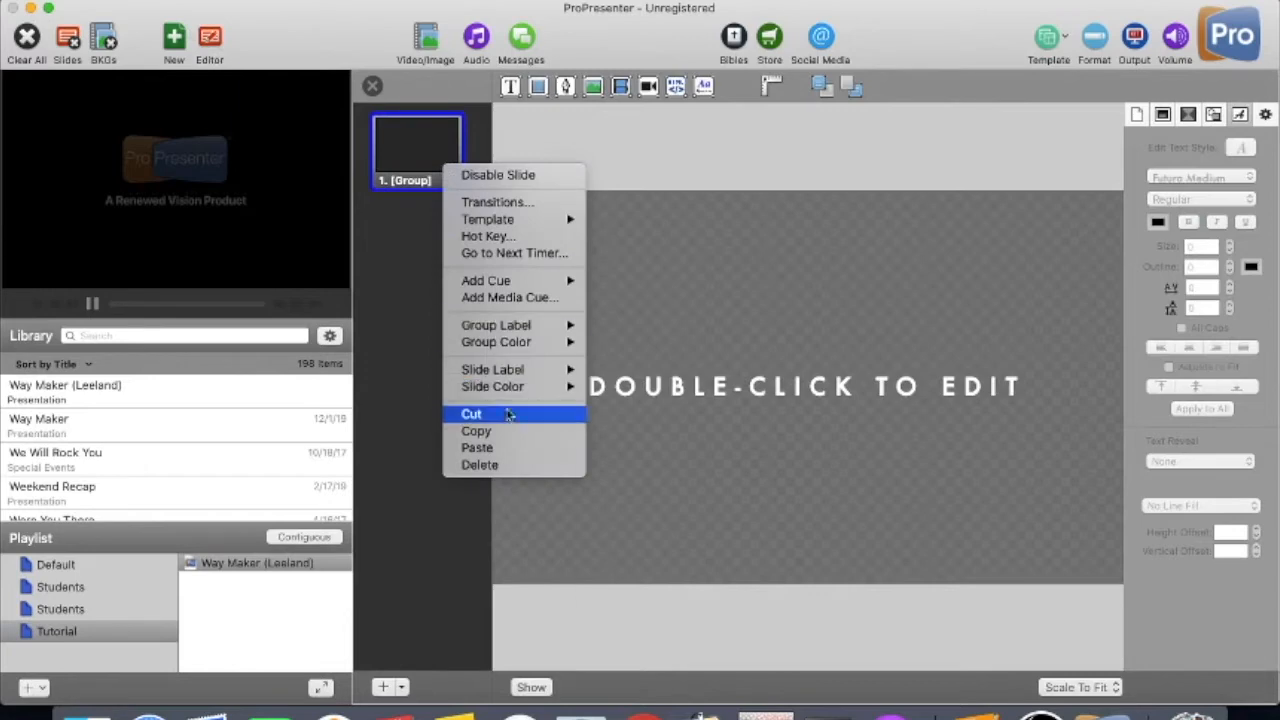
pyautogui.moveTo(545, 326)
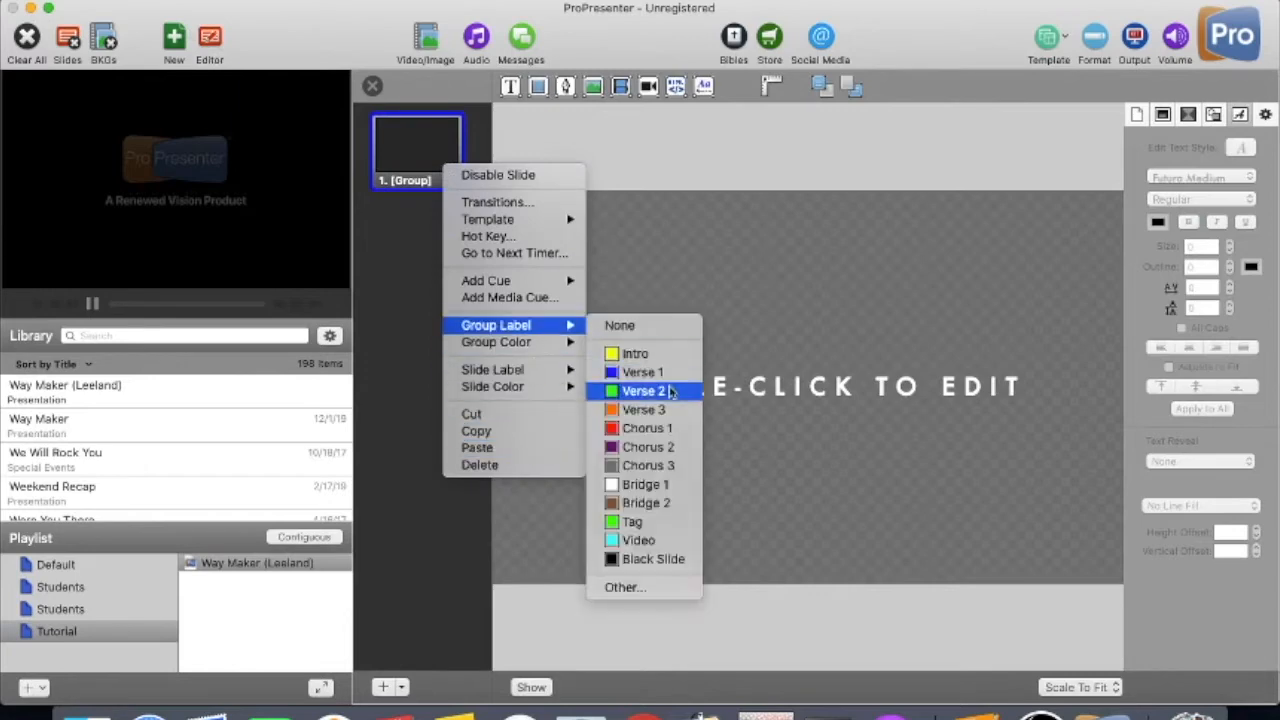
pyautogui.click(672, 541)
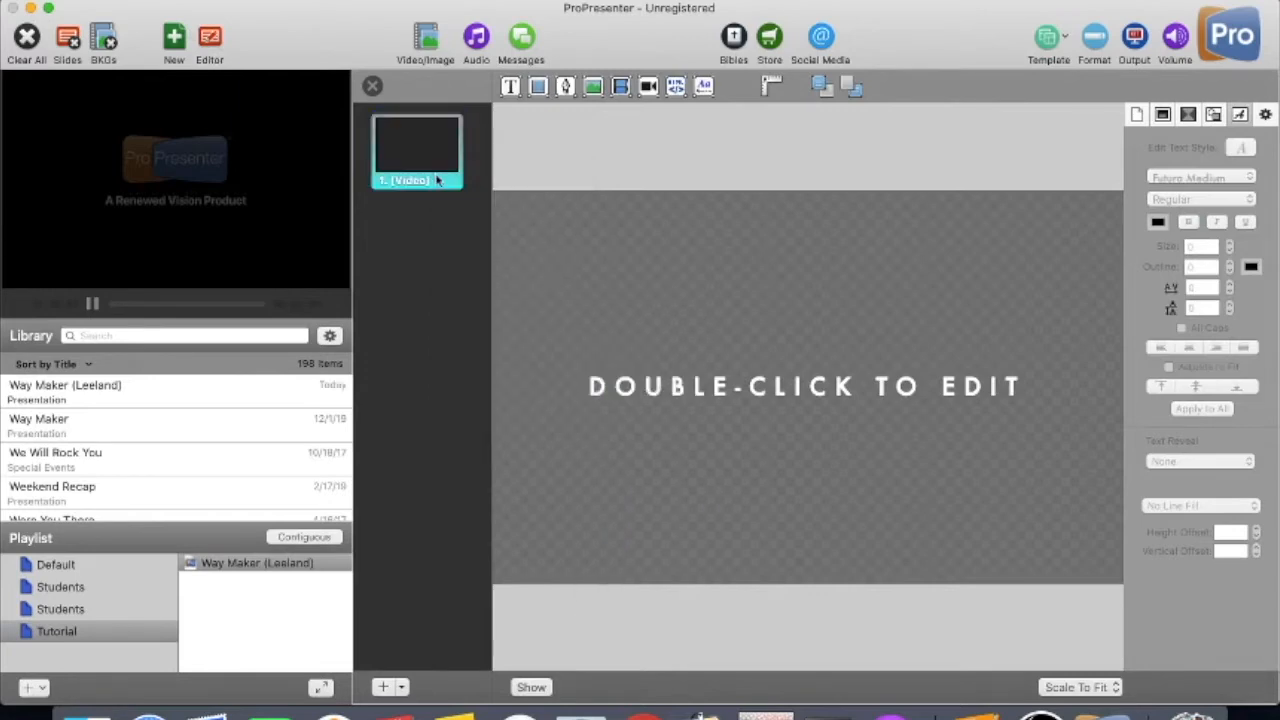
# Add a second slide in a new Verse 1 group and paste the copied lyrics onto it, matching the slide's style.
pyautogui.click(381, 689)
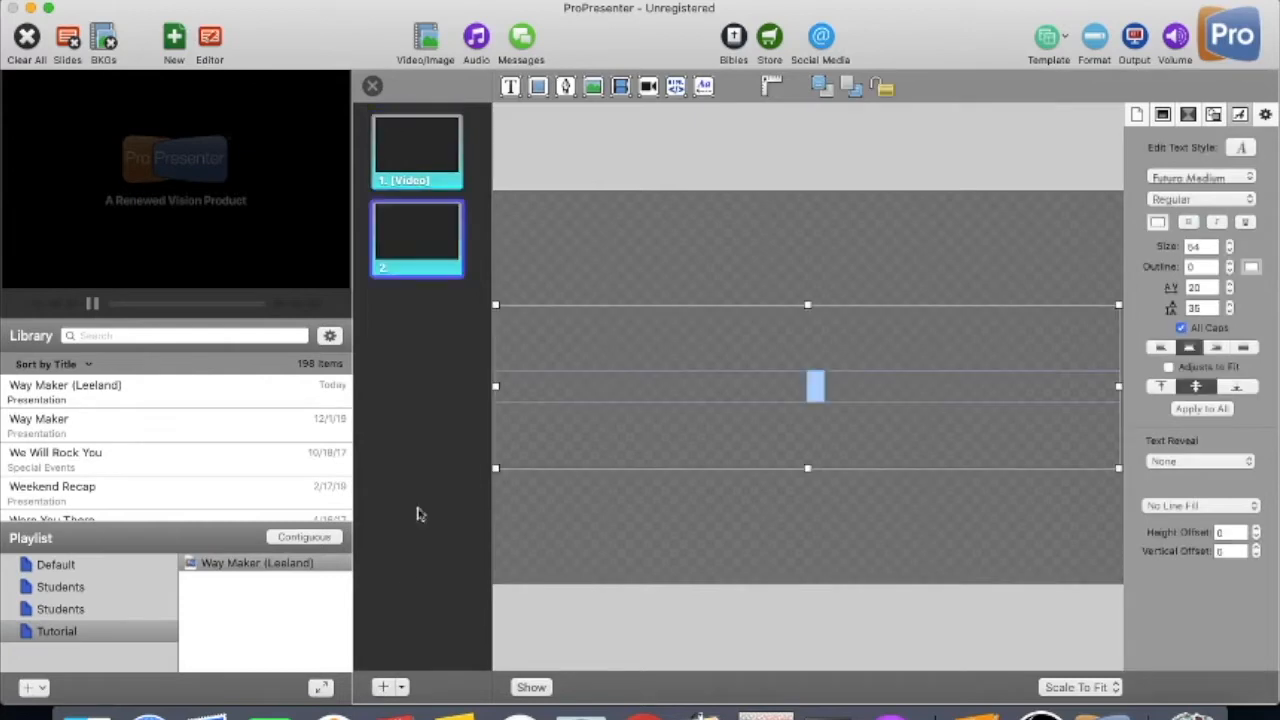
pyautogui.rightClick(437, 272)
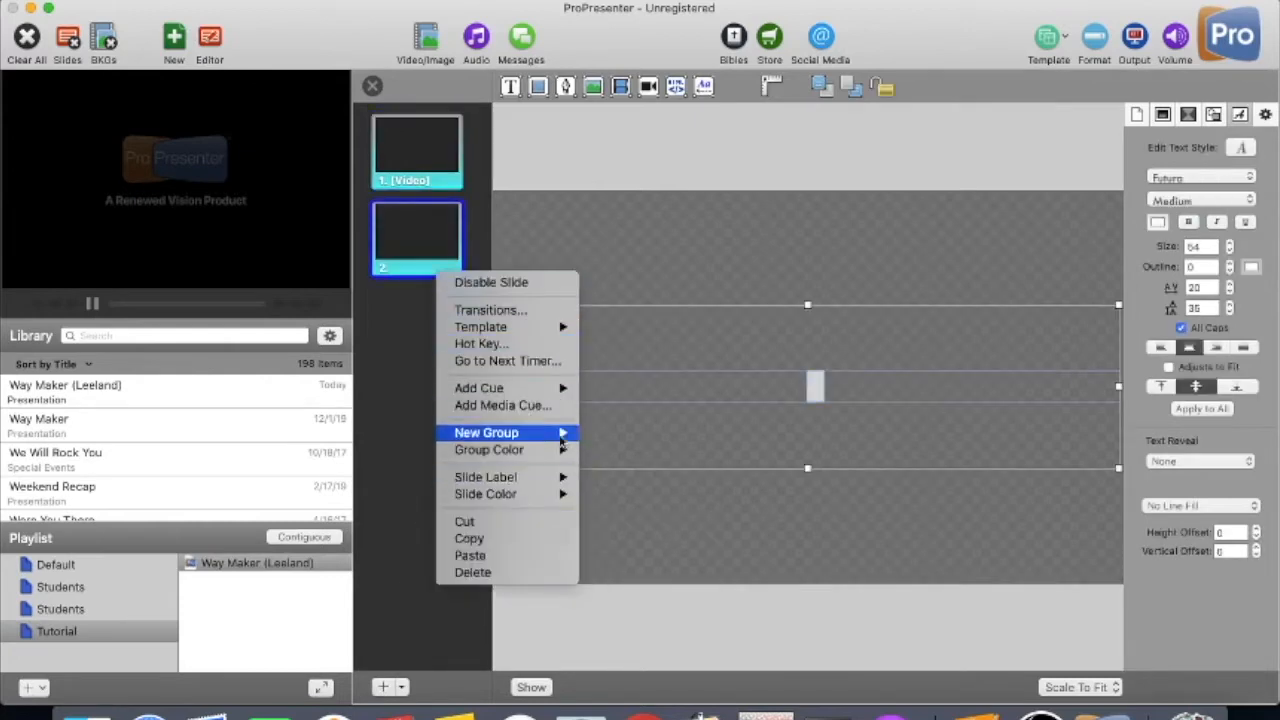
pyautogui.moveTo(563, 496)
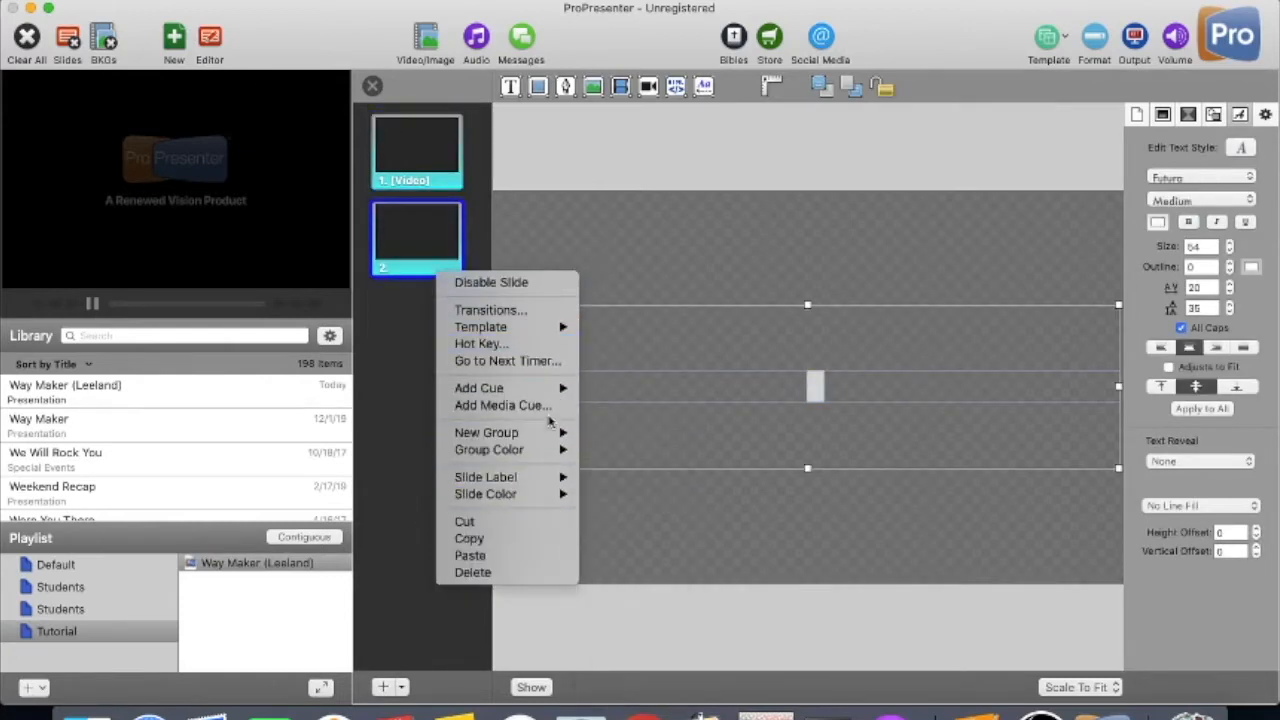
pyautogui.moveTo(560, 436)
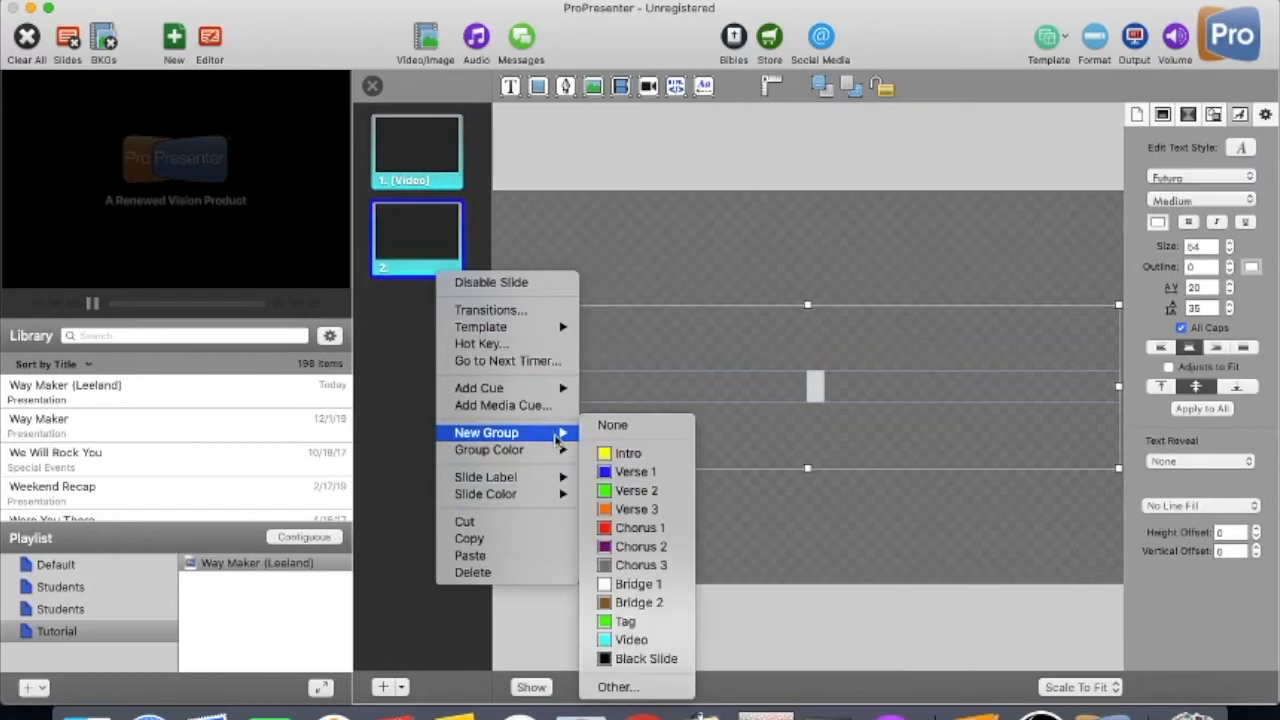
pyautogui.click(645, 472)
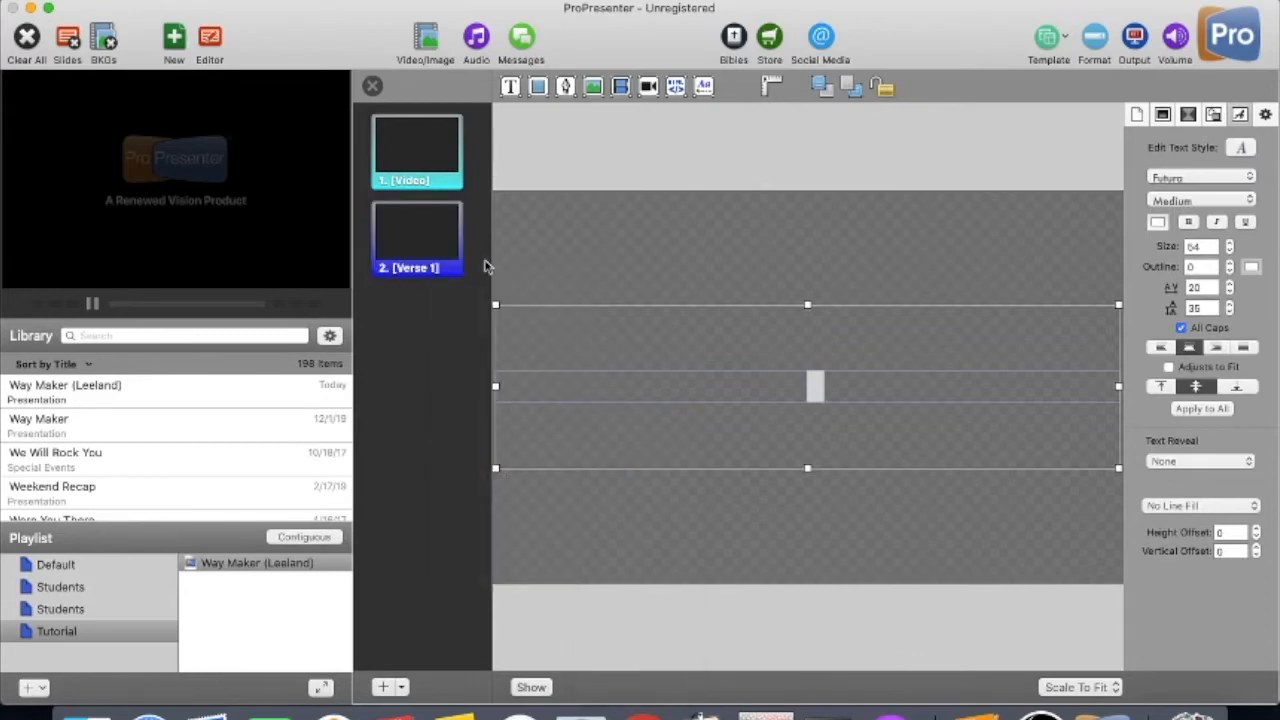
pyautogui.rightClick(760, 397)
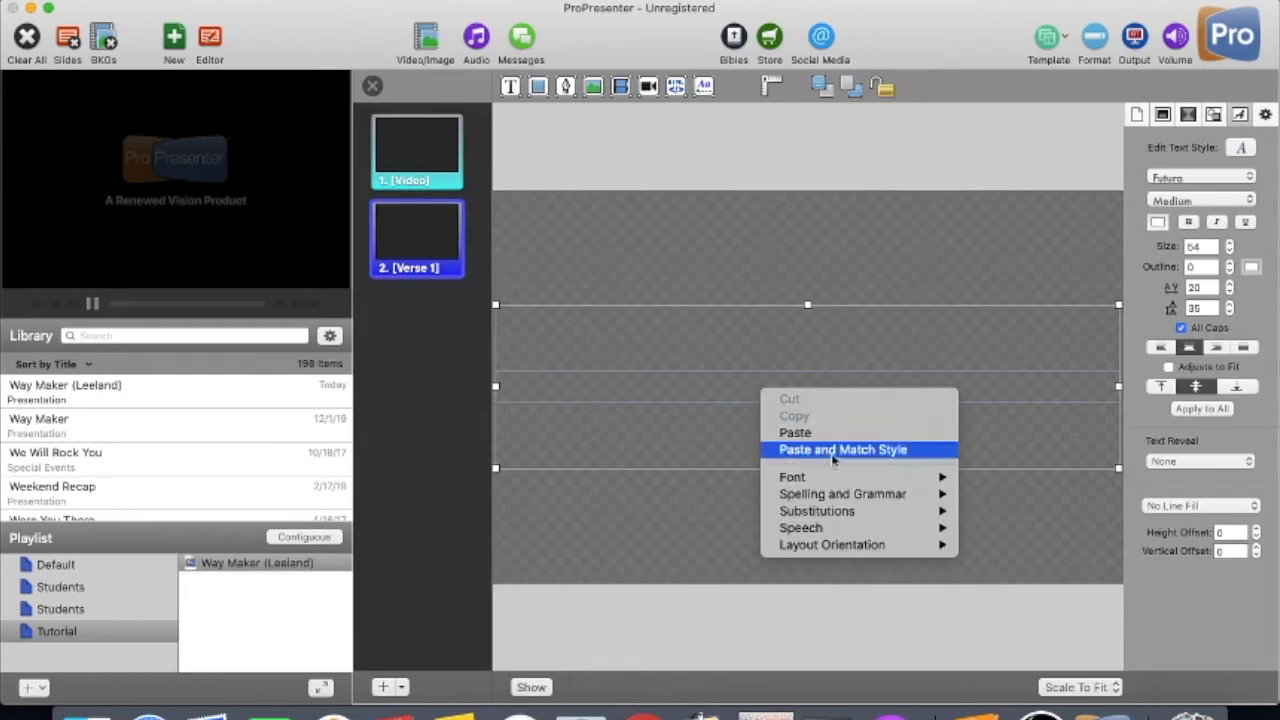
pyautogui.click(831, 463)
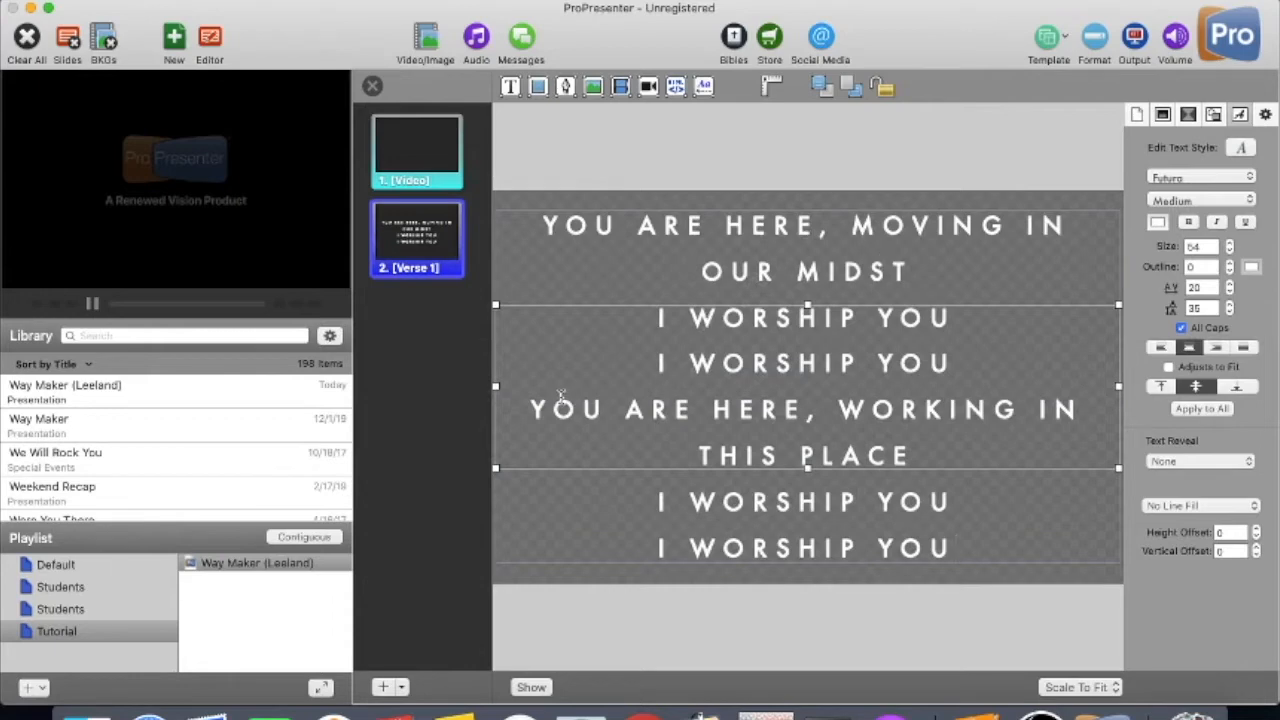
# Move the lyrics from "You are here, working in this place" onward from the Verse 1 slide to a new third slide.
pyautogui.moveTo(530, 400); pyautogui.dragTo(881, 567)
pyautogui.press('super+c')
pyautogui.press('BackSpace')
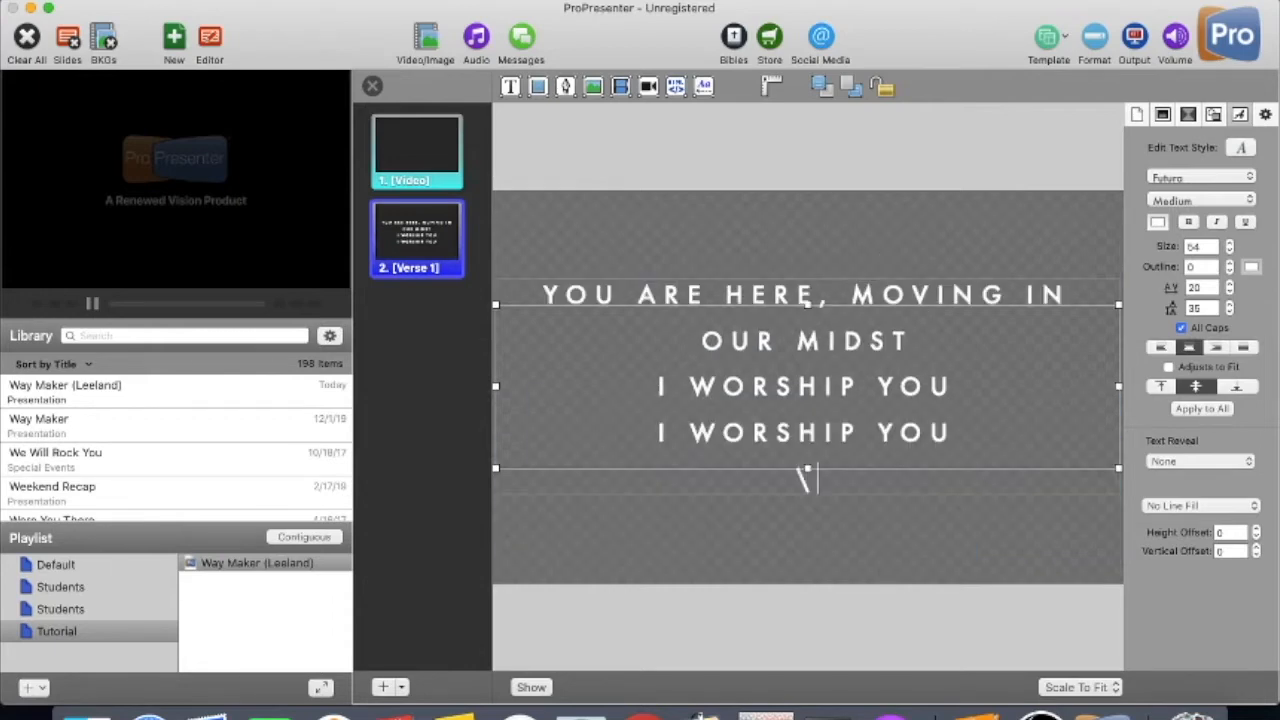
pyautogui.press('BackSpace')
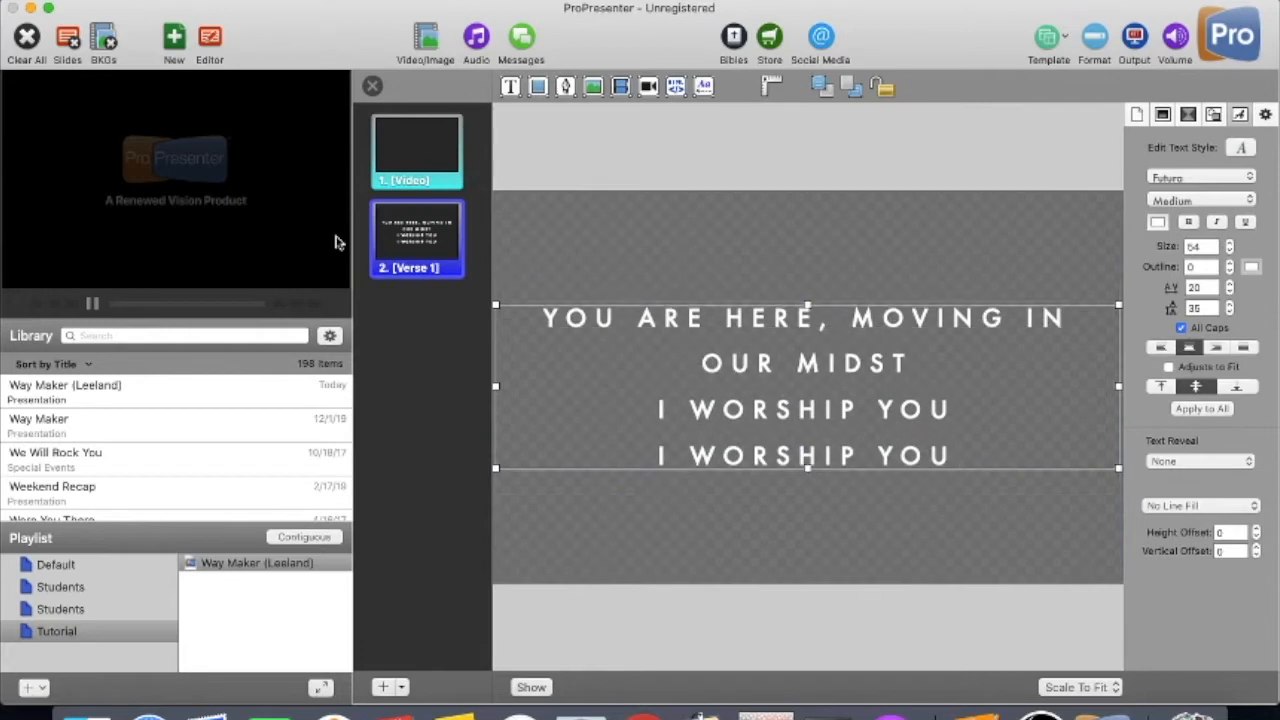
pyautogui.click(383, 687)
pyautogui.press('super+v')
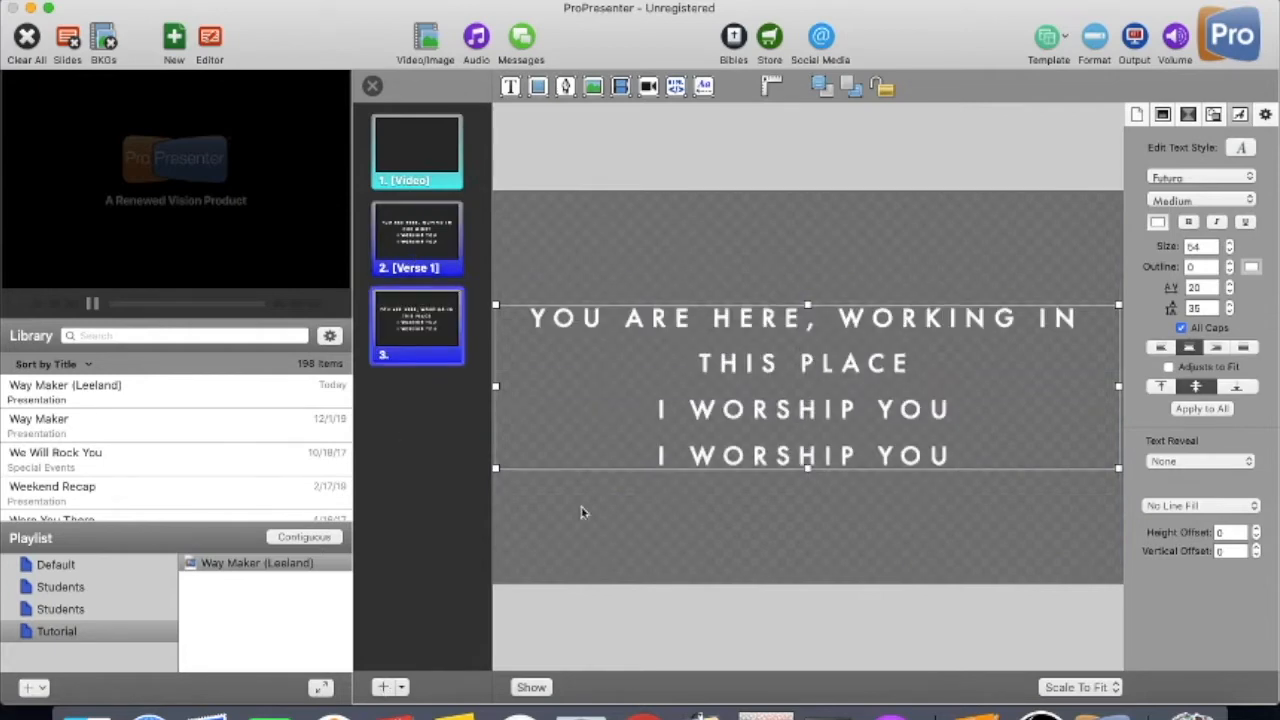
# On the Verse 1 slide, replace the comma after "You are here" with a line break before "moving in our midst".
pyautogui.click(430, 238)
pyautogui.click(858, 330)
pyautogui.click(858, 330)
pyautogui.press('BackSpace')
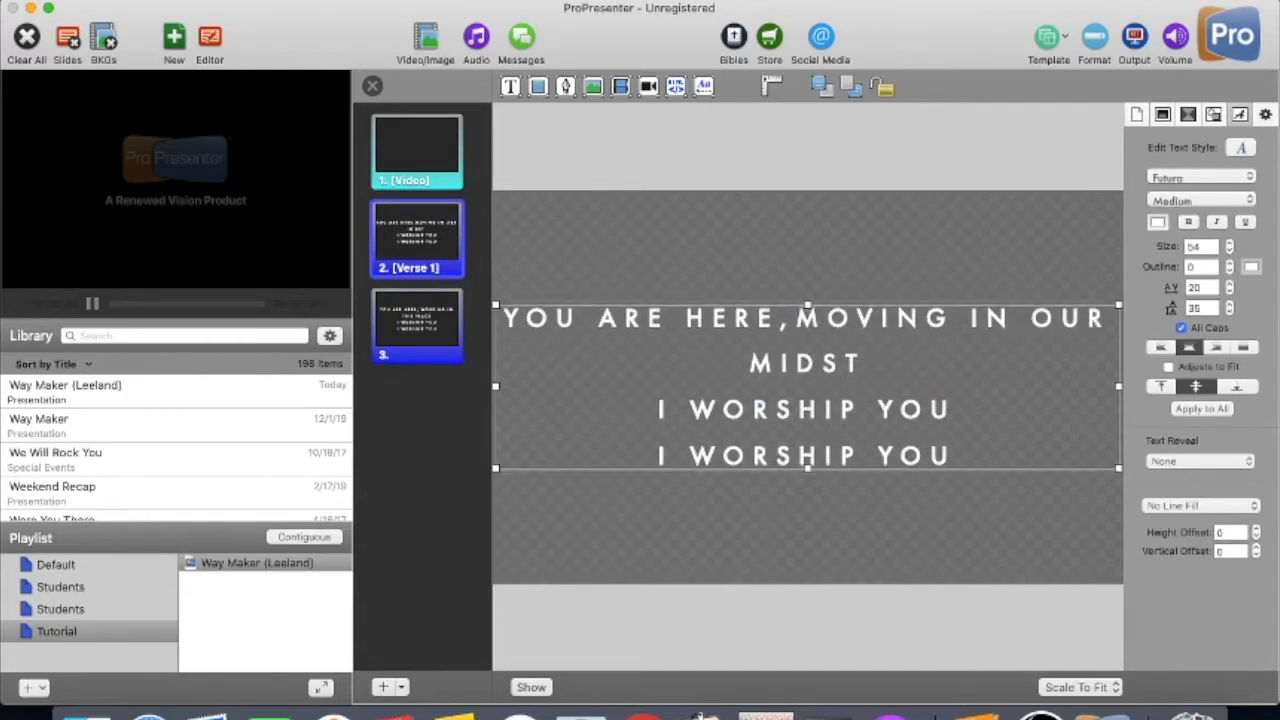
pyautogui.press('BackSpace')
pyautogui.press('Return')
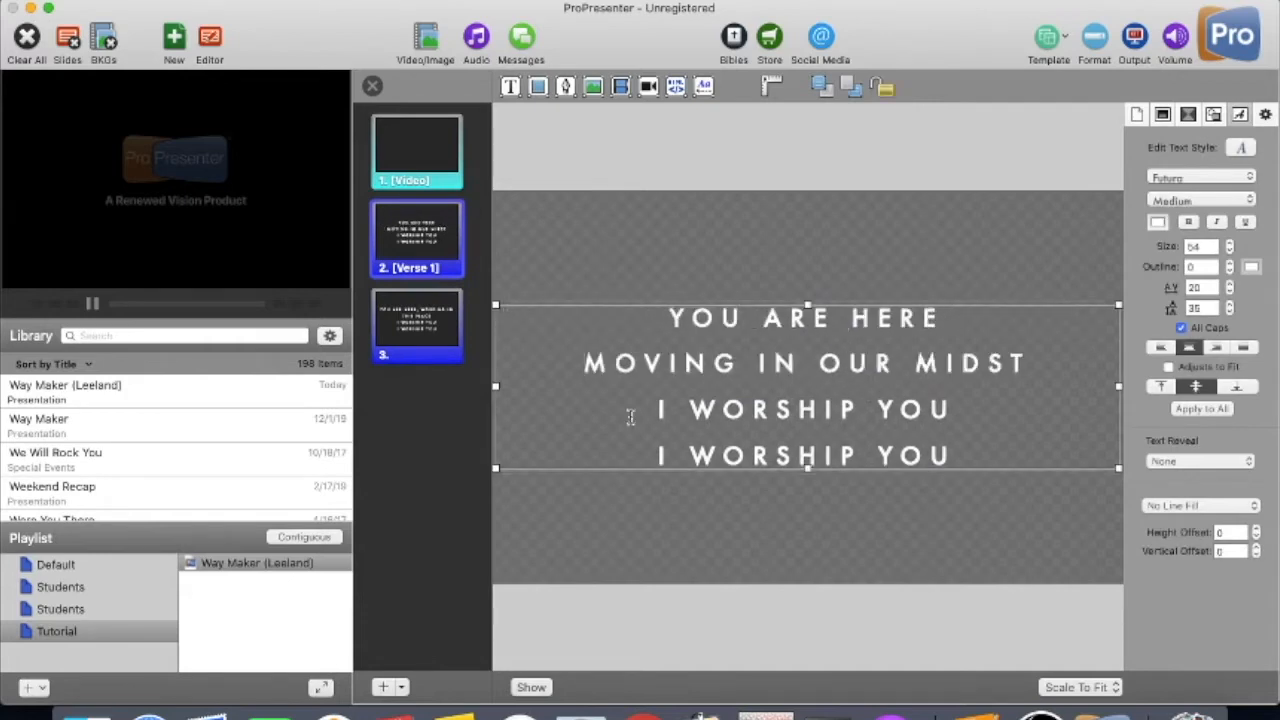
# Copy the two "I worship You" lines from the Verse 1 slide and remove them from it.
pyautogui.moveTo(630, 416); pyautogui.dragTo(1006, 514)
pyautogui.press('super+c')
pyautogui.press('BackSpace')
pyautogui.press('BackSpace')
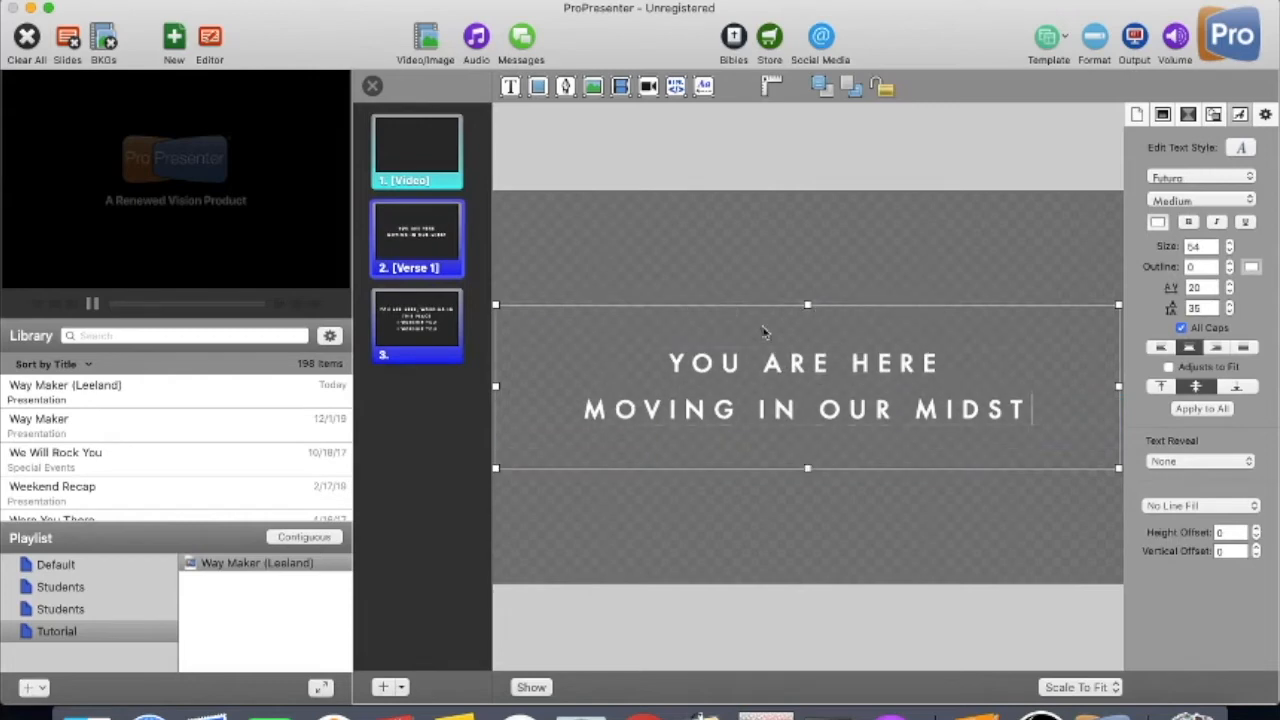
# Add a new slide after the Verse 1 slide and paste the two copied "I worship You" lines onto it.
pyautogui.click(382, 687)
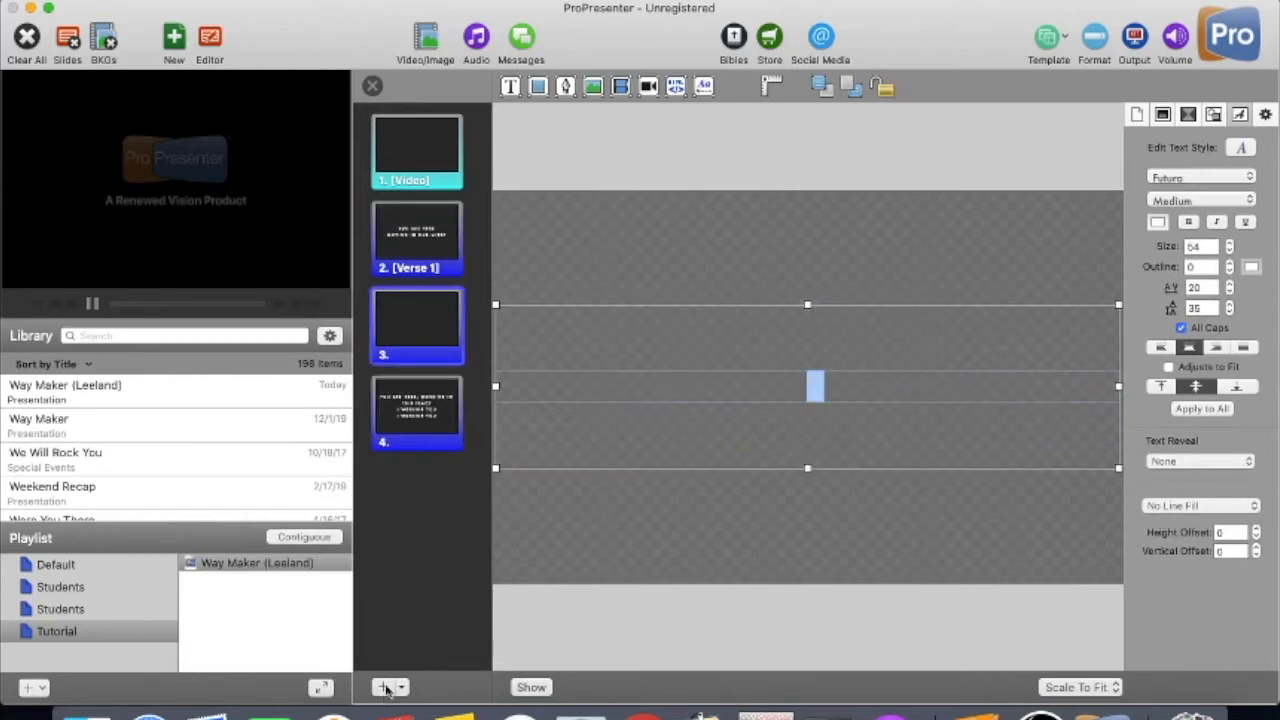
pyautogui.press('super+v')
# On the fourth slide, replace the comma after "You are here" with a line break before "working in this place".
pyautogui.click(430, 424)
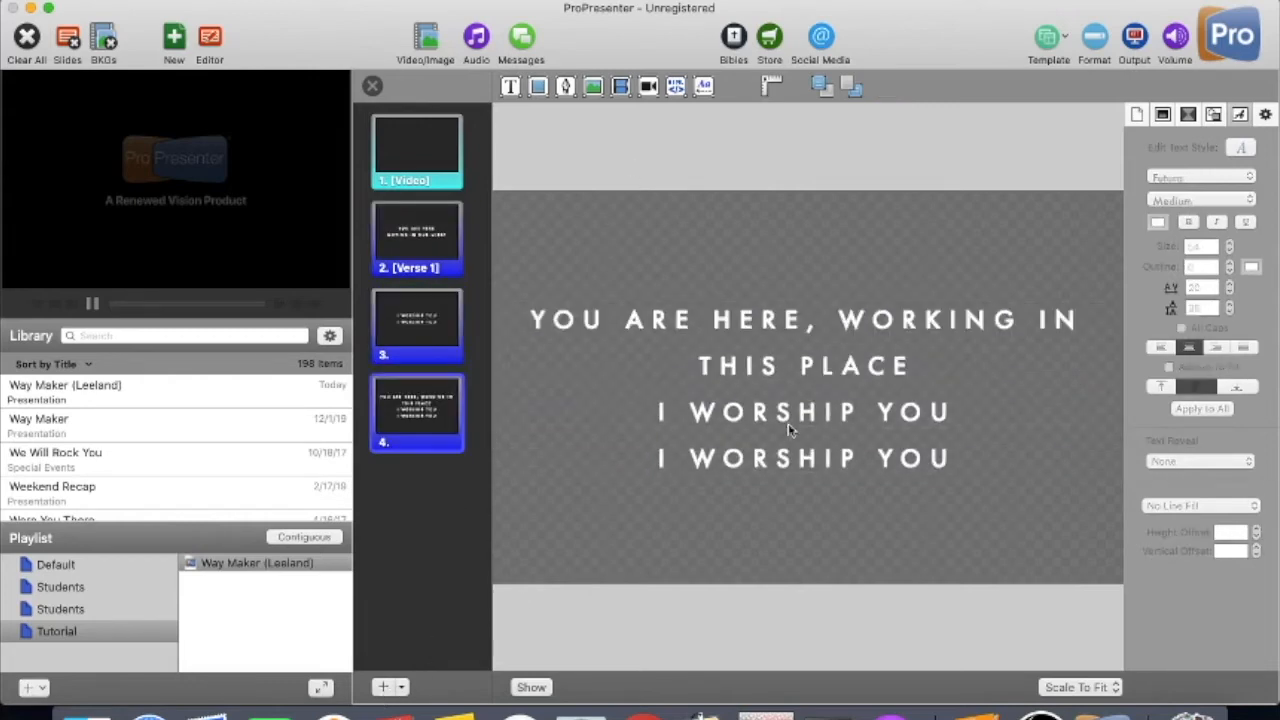
pyautogui.doubleClick(788, 428)
pyautogui.click(838, 320)
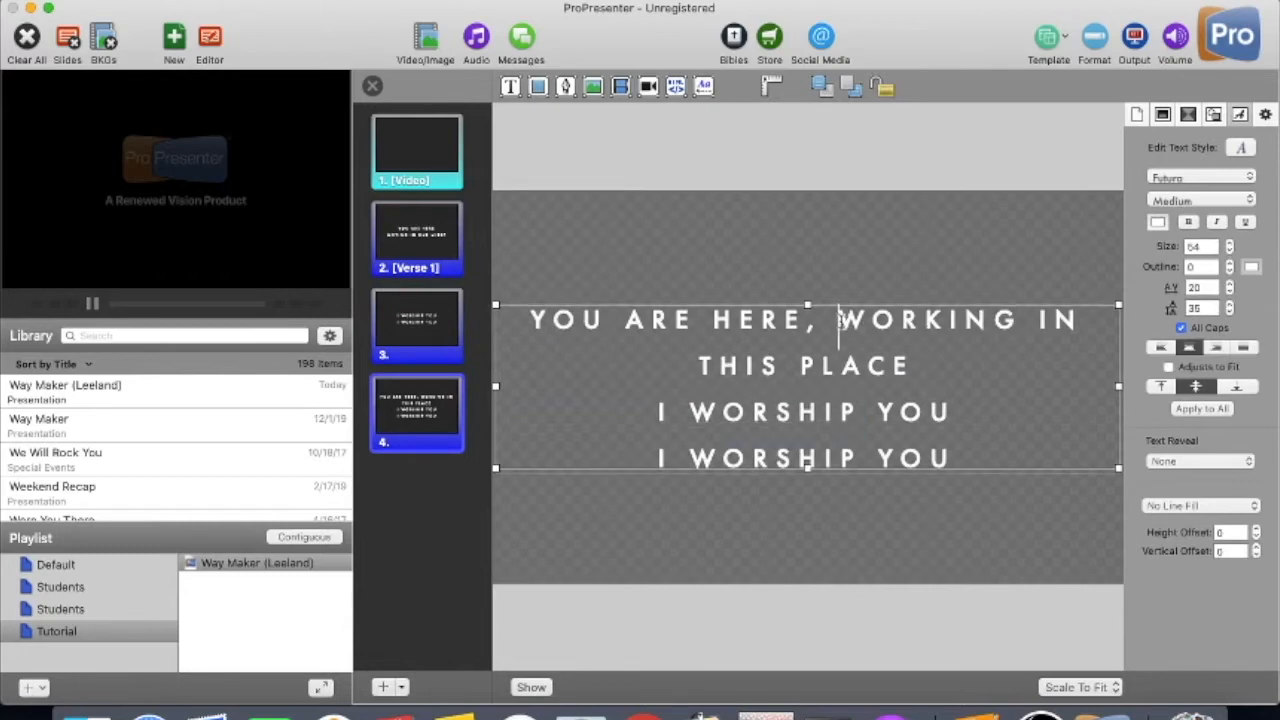
pyautogui.press('BackSpace')
pyautogui.press('BackSpace')
pyautogui.press('Return')
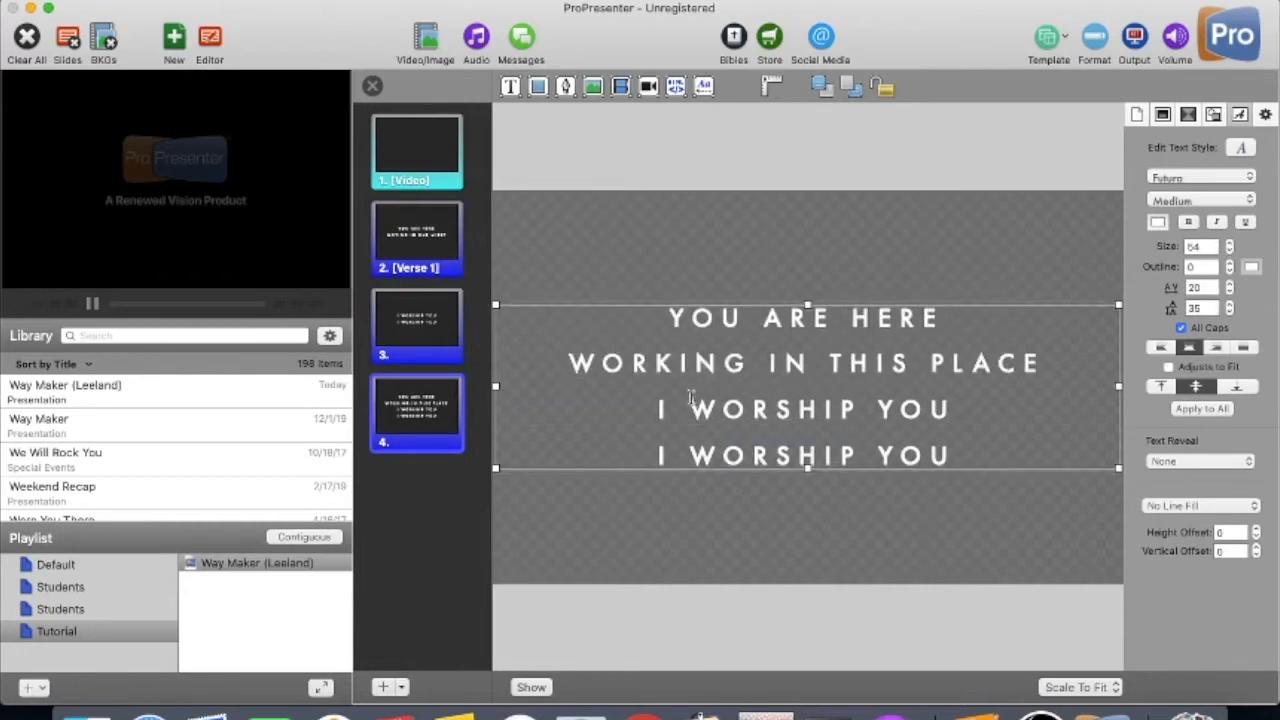
# Move the two "I worship You" lines from the fourth slide onto a new fifth slide.
pyautogui.moveTo(659, 410); pyautogui.dragTo(879, 411)
pyautogui.keyDown('shift'); pyautogui.click(1051, 490); pyautogui.keyUp('shift')
pyautogui.press('cmd+c')
pyautogui.press('BackSpace')
pyautogui.press('BackSpace')
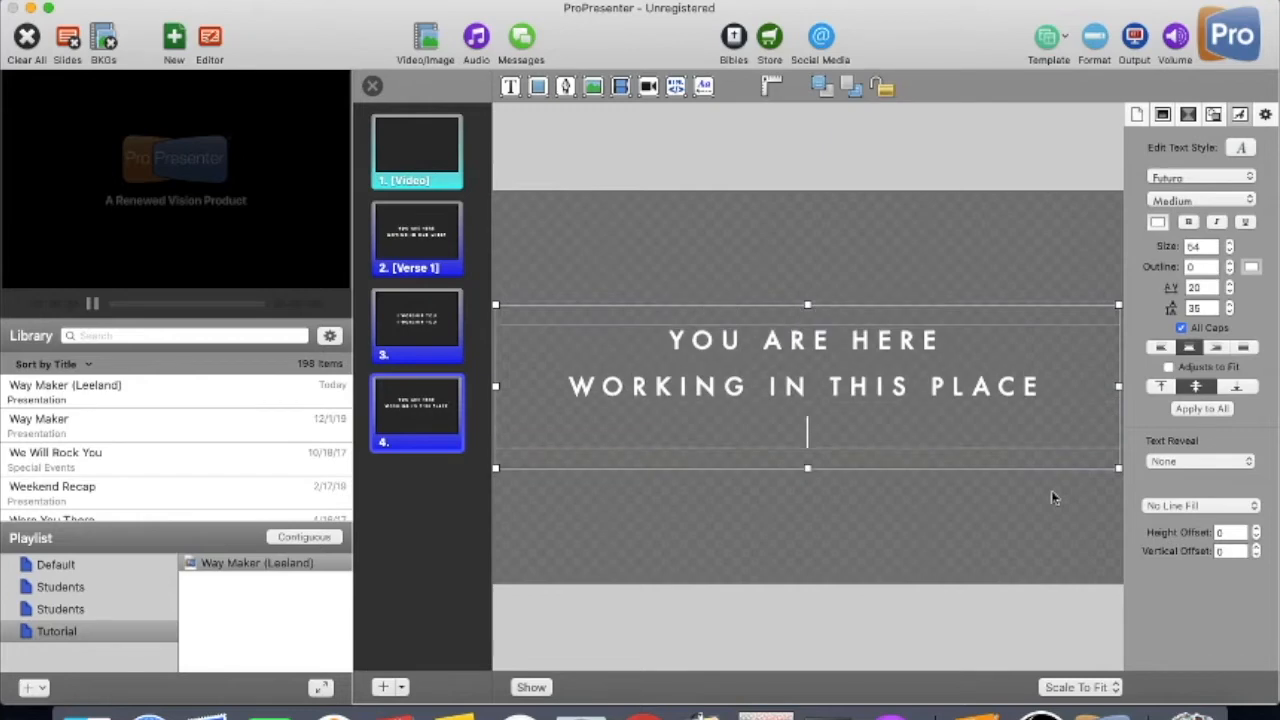
pyautogui.click(382, 687)
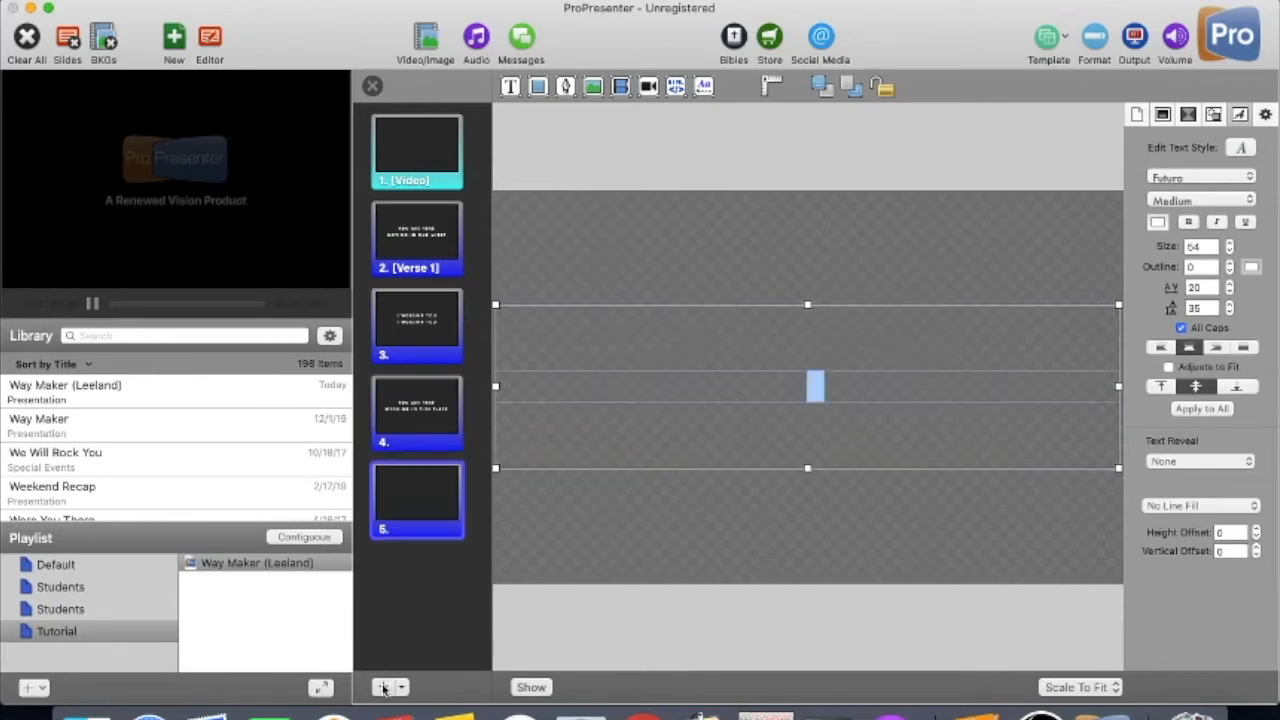
pyautogui.press('cmd+v')
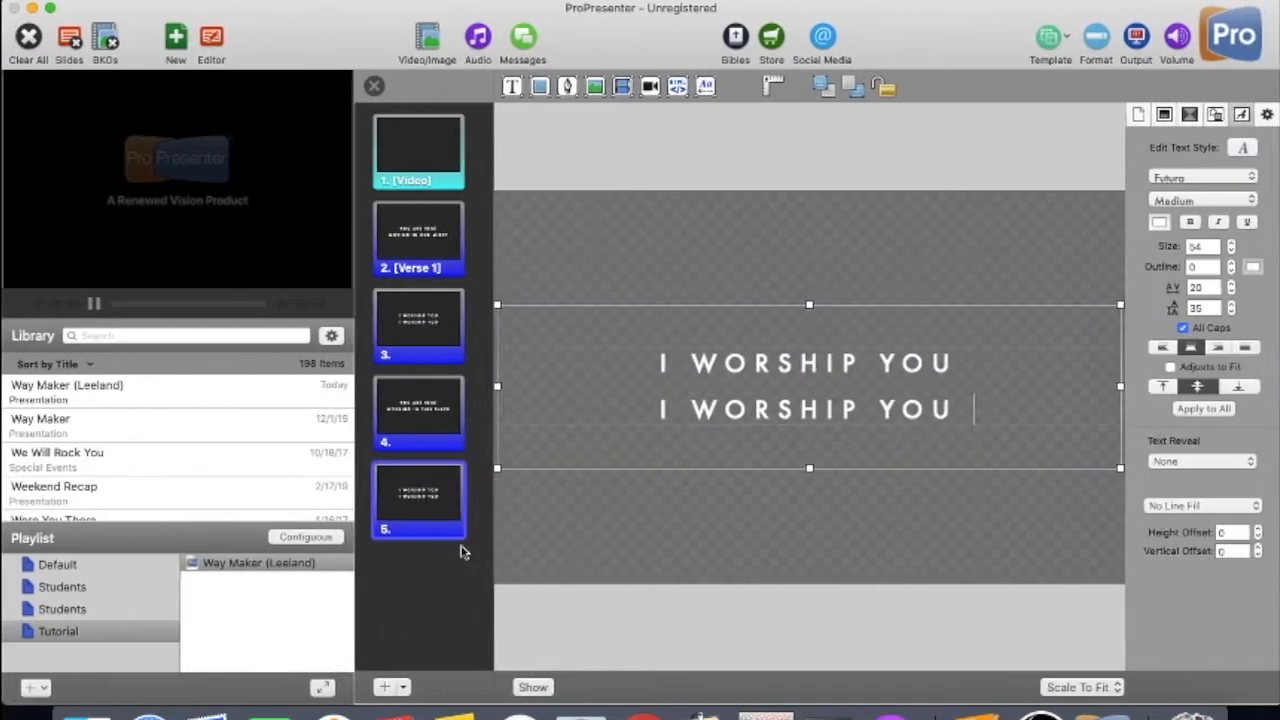
# Switch to Safari and copy the chorus lyrics from the first "You are" through the second "That is who You are".
pyautogui.click(148, 714)
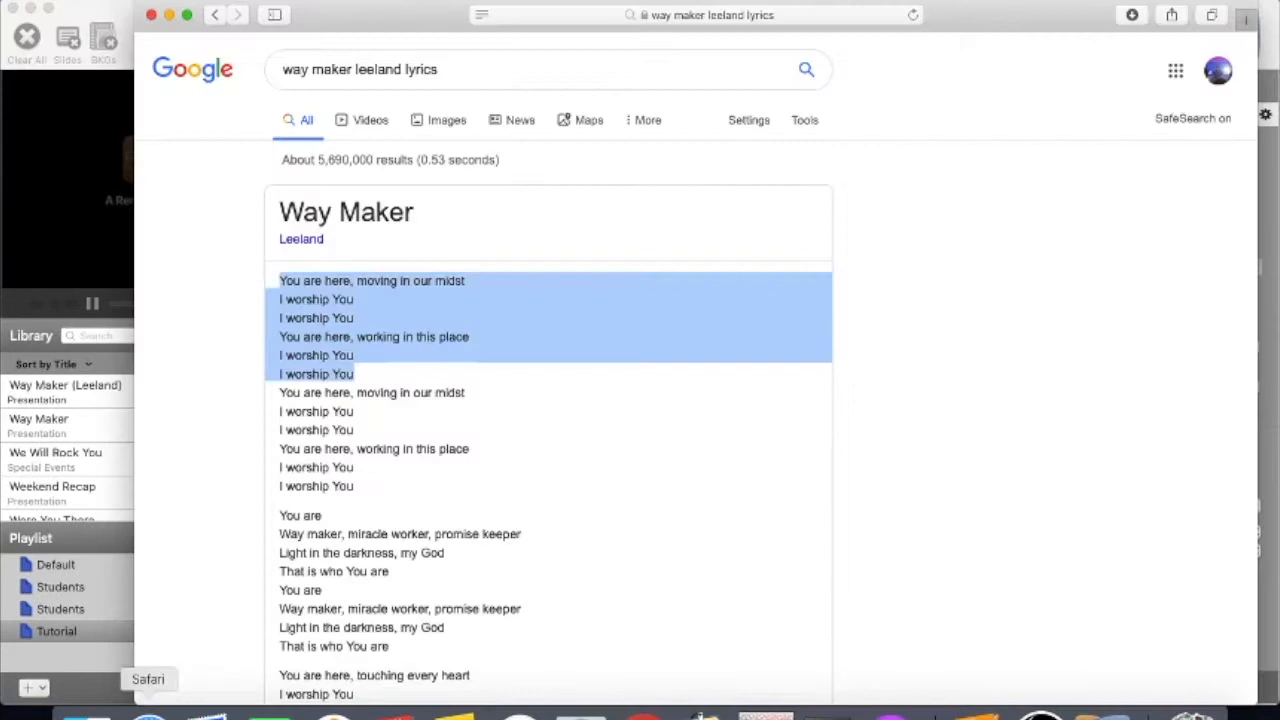
pyautogui.click(398, 517)
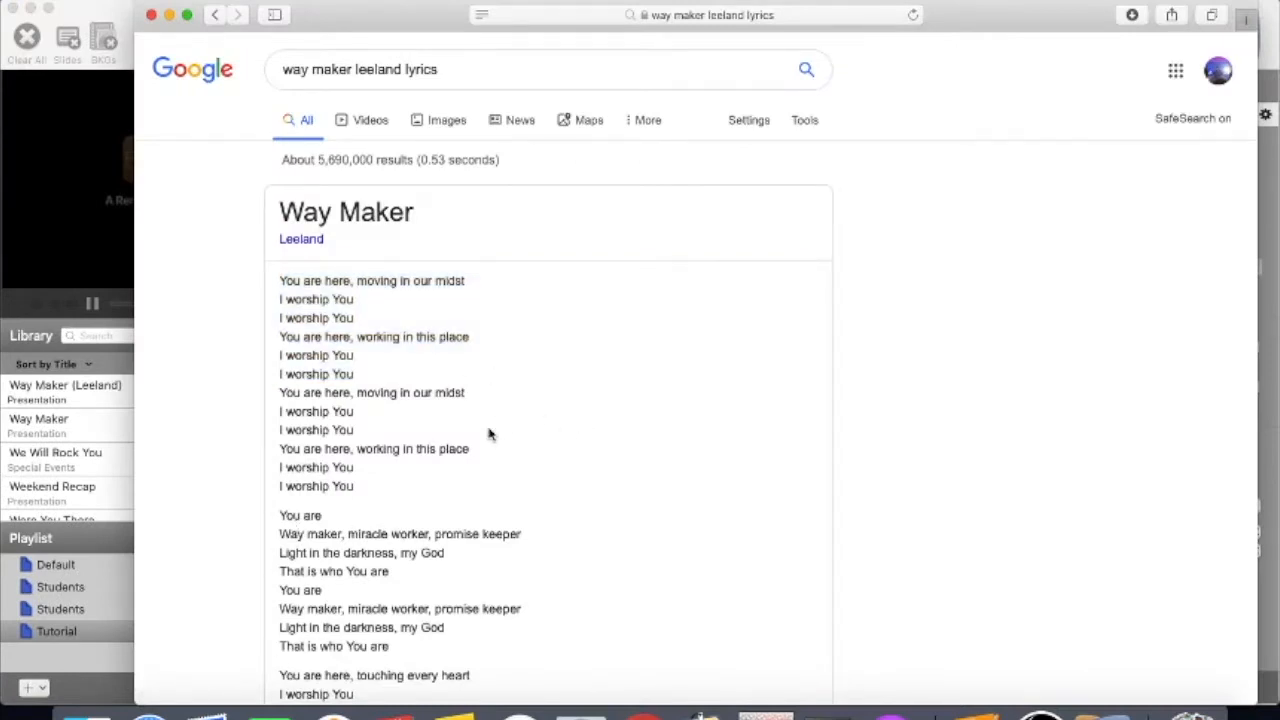
pyautogui.scroll(-5, 490, 435)
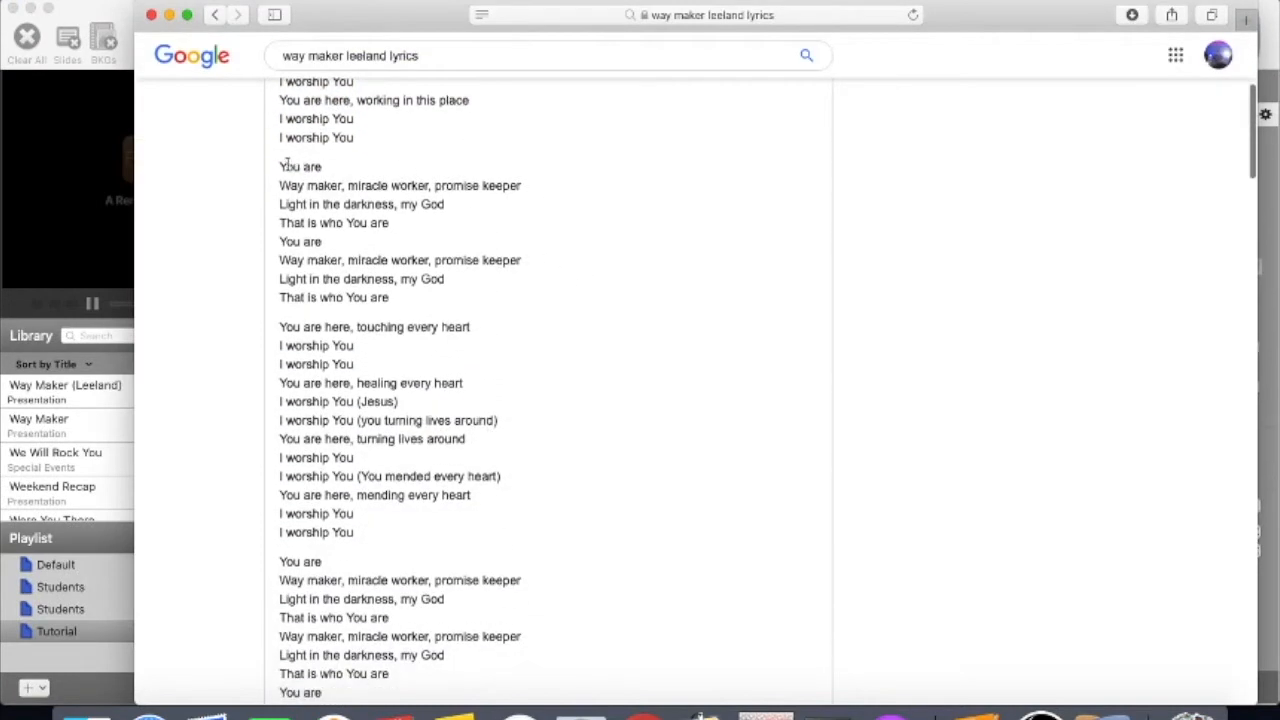
pyautogui.moveTo(282, 170); pyautogui.dragTo(477, 310)
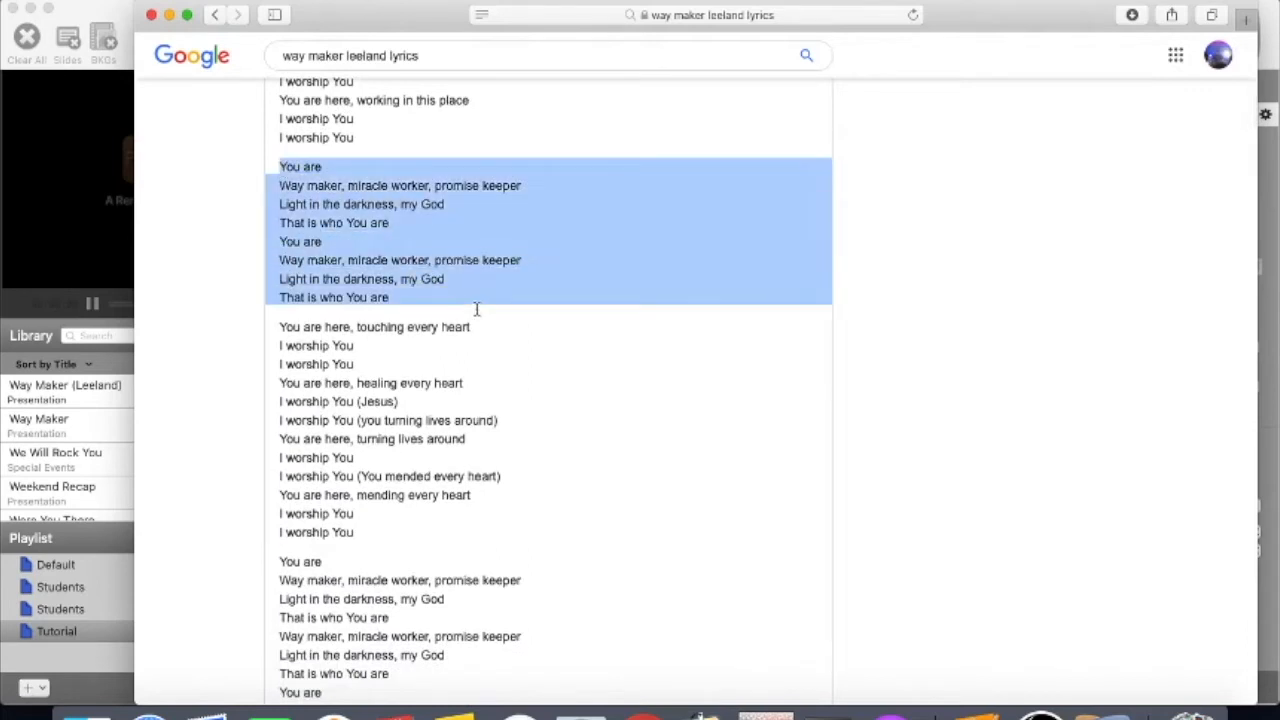
# Switch back to ProPresenter, add a sixth slide and place it in a new Chorus 1 group.
pyautogui.click(99, 14)
pyautogui.click(416, 510)
pyautogui.click(384, 687)
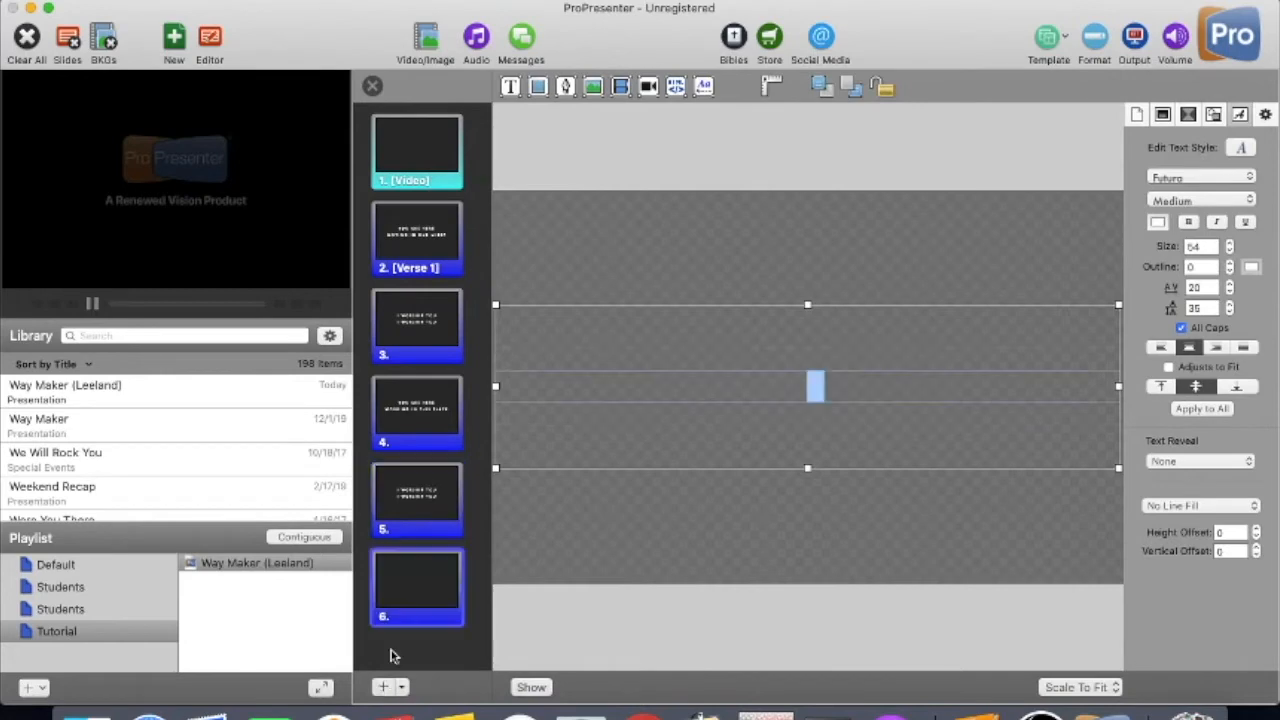
pyautogui.rightClick(421, 612)
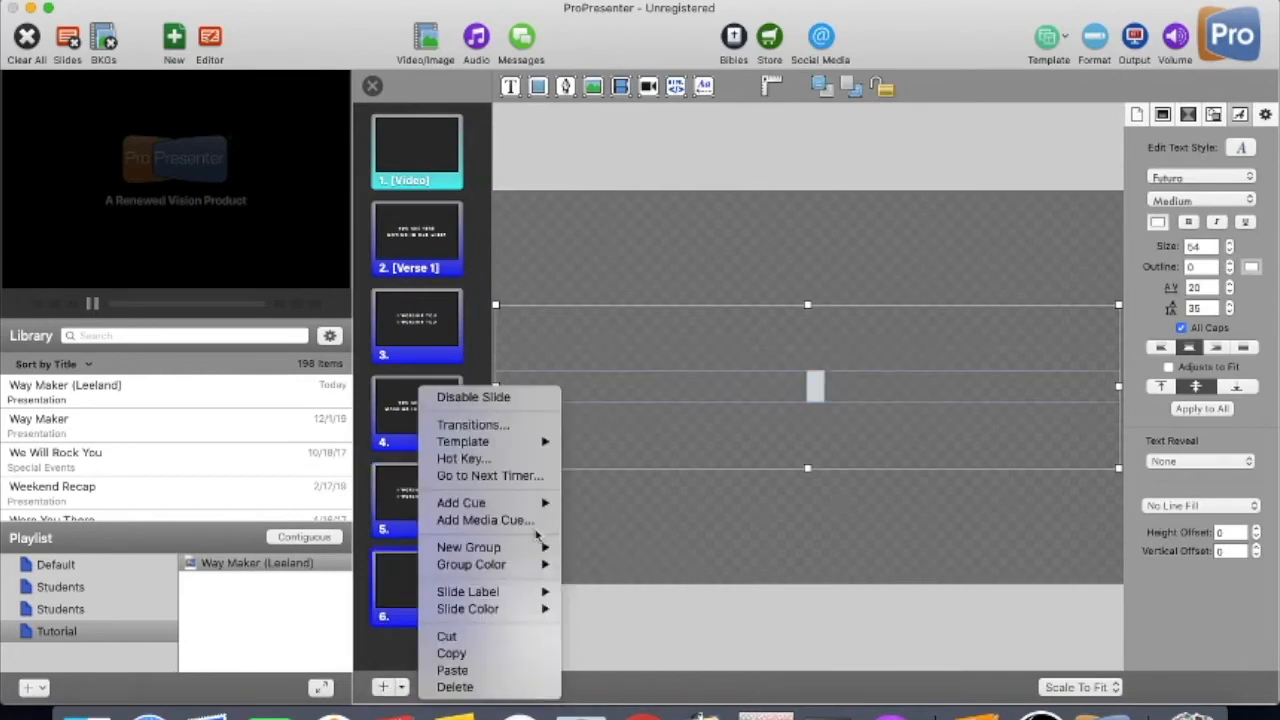
pyautogui.moveTo(500, 547)
pyautogui.click(625, 528)
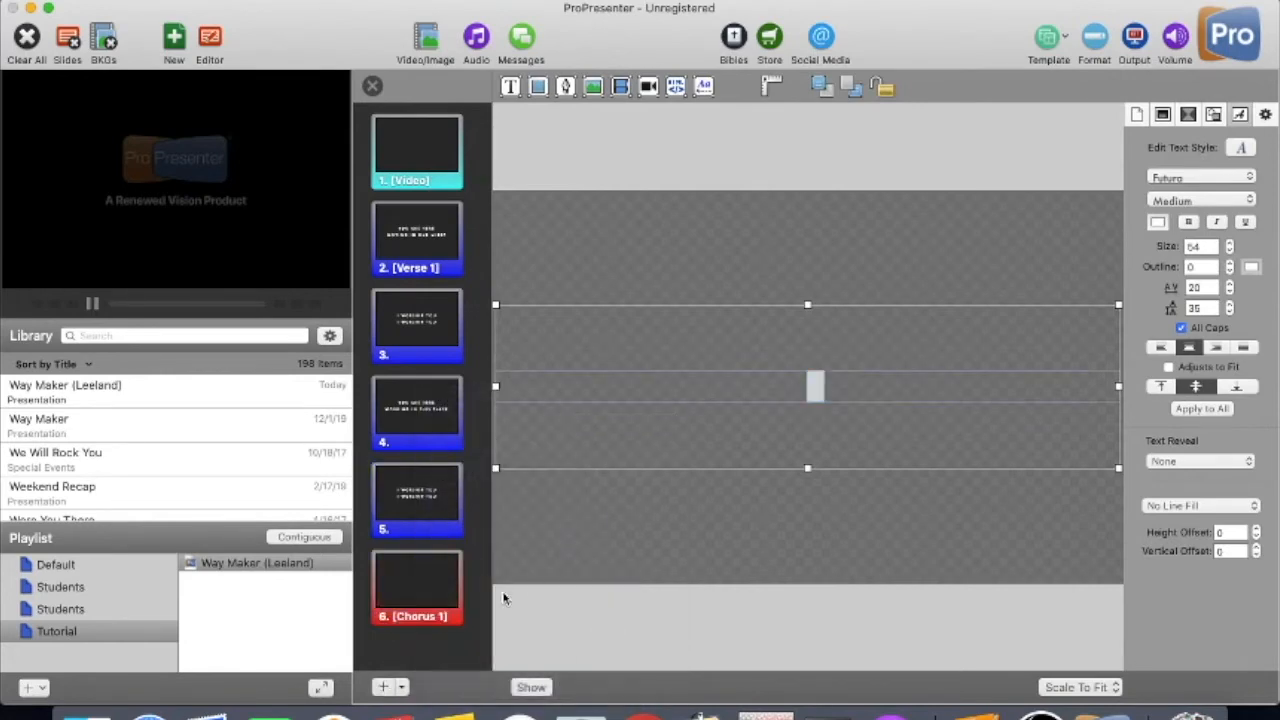
pyautogui.click(722, 388)
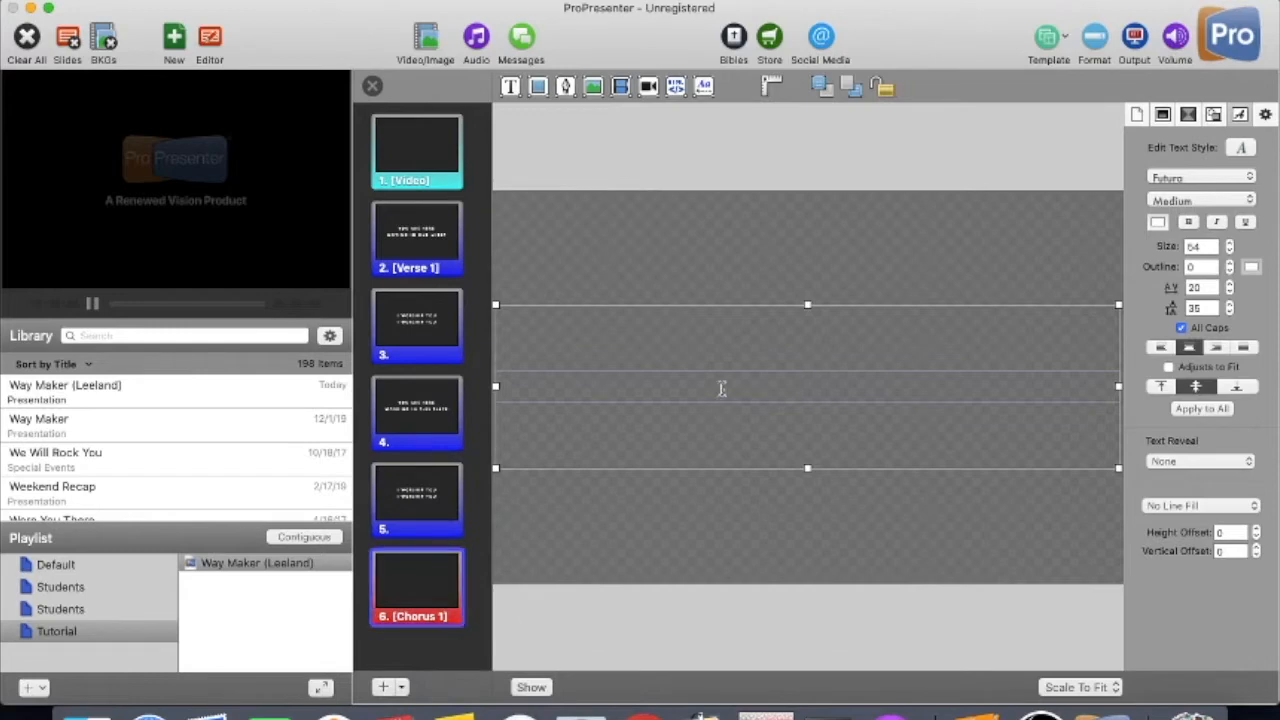
pyautogui.rightClick(421, 600)
pyautogui.moveTo(515, 547)
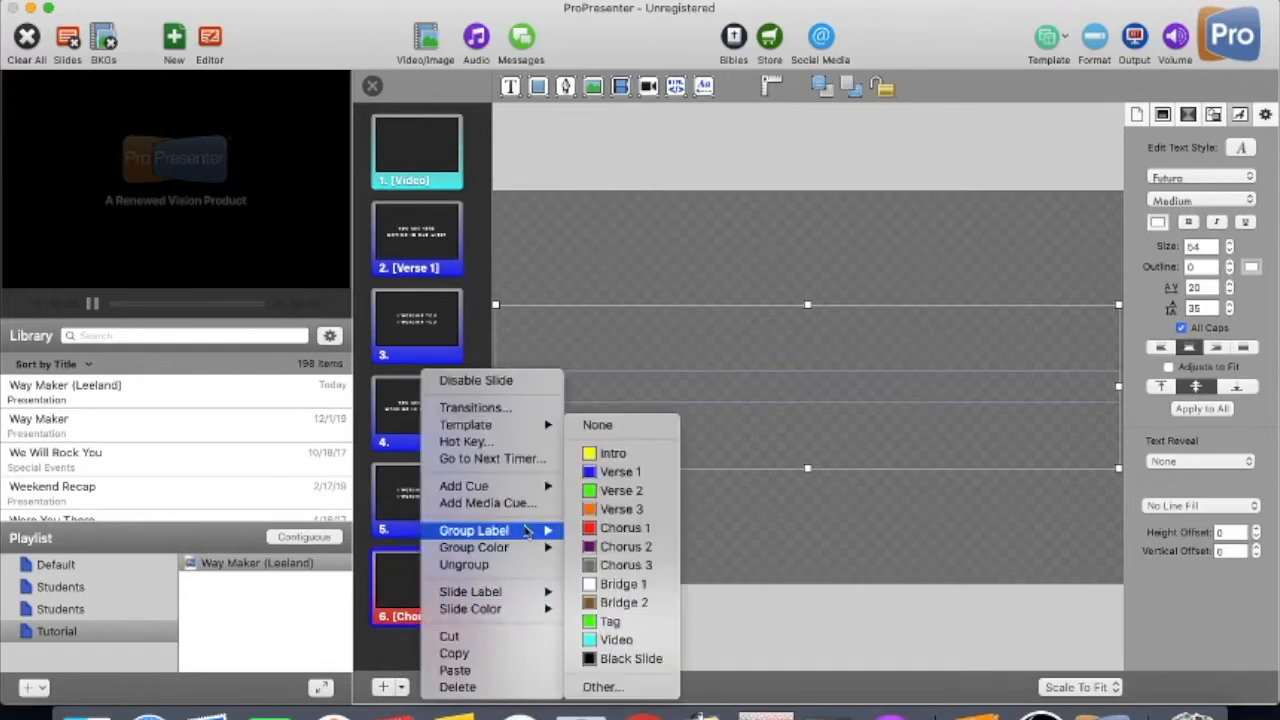
pyautogui.click(763, 387)
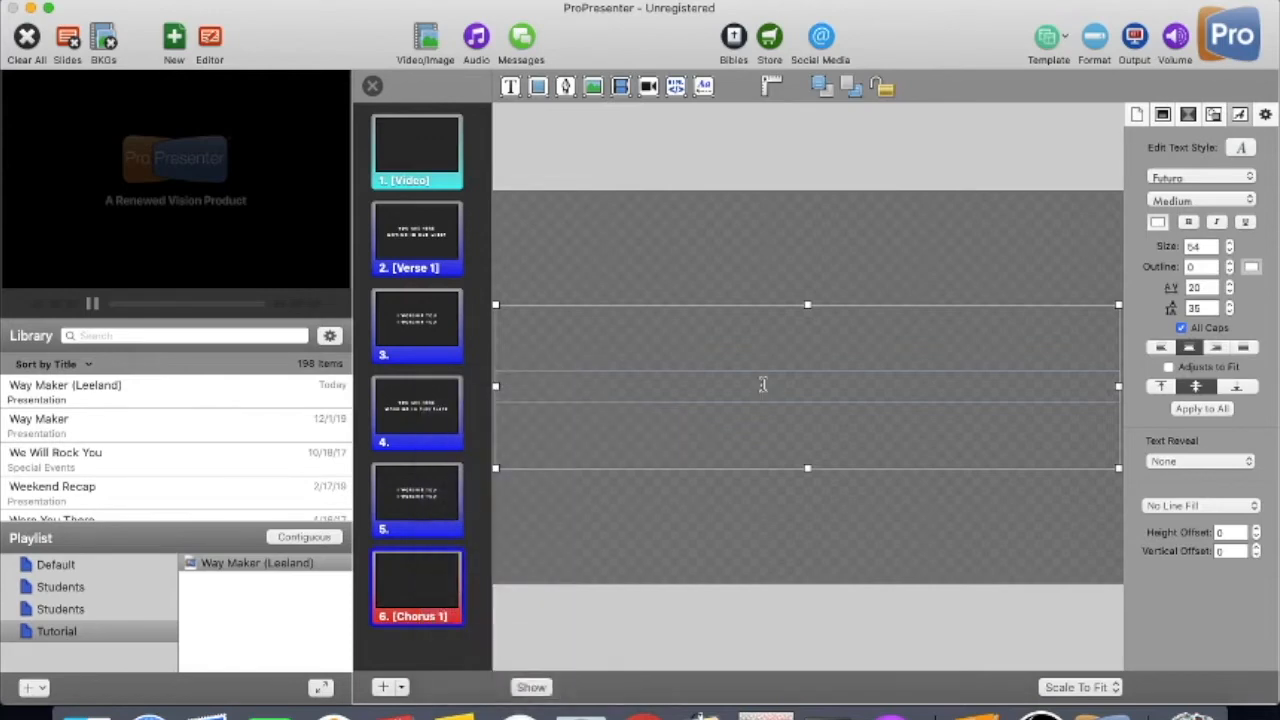
# Paste the copied chorus lyrics onto the Chorus 1 slide, matching the slide's style.
pyautogui.rightClick(763, 385)
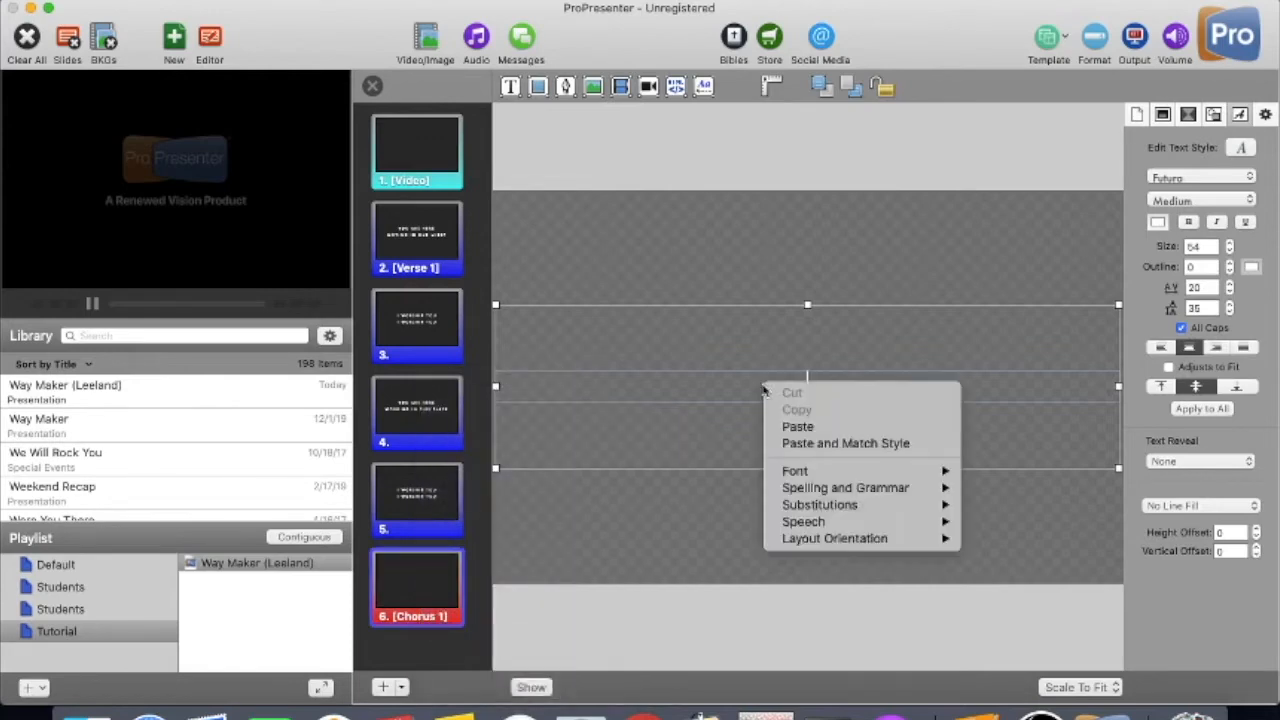
pyautogui.click(828, 443)
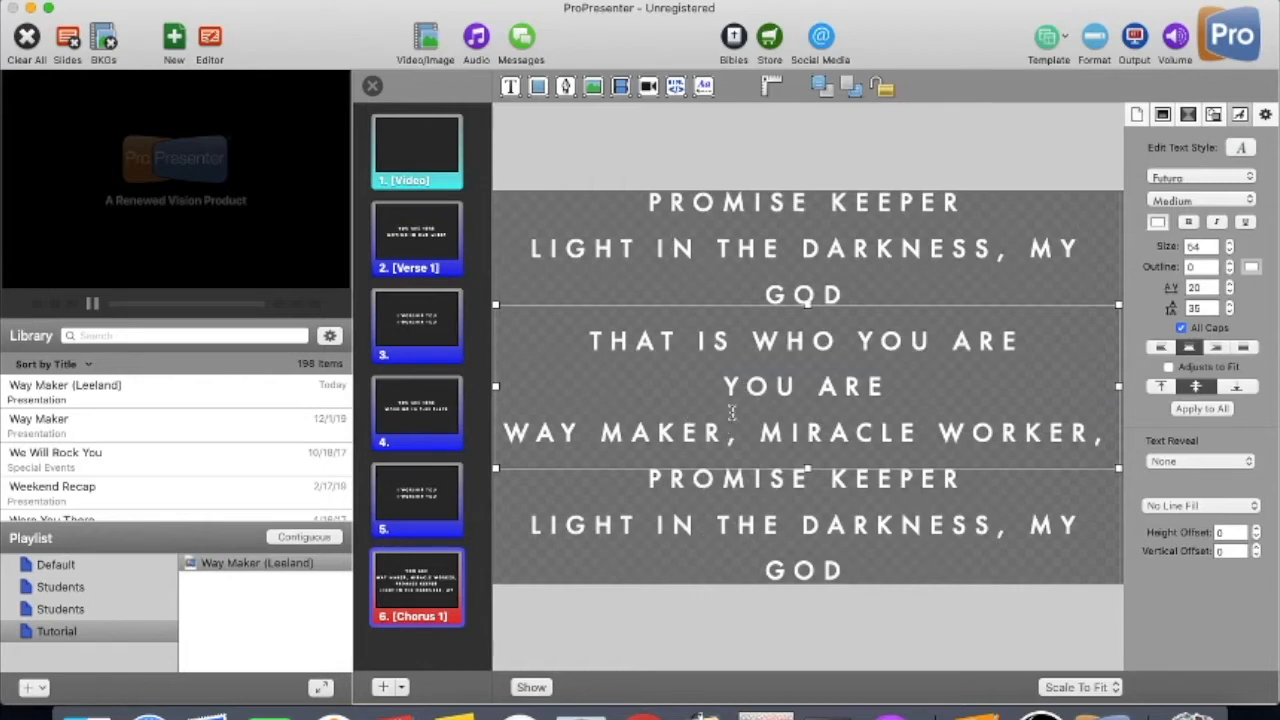
# Move the repeated chorus lines from the second "You are" through "my God" onto a new slide after Chorus 1.
pyautogui.moveTo(716, 387); pyautogui.dragTo(1075, 580)
pyautogui.press('super+c')
pyautogui.press('BackSpace')
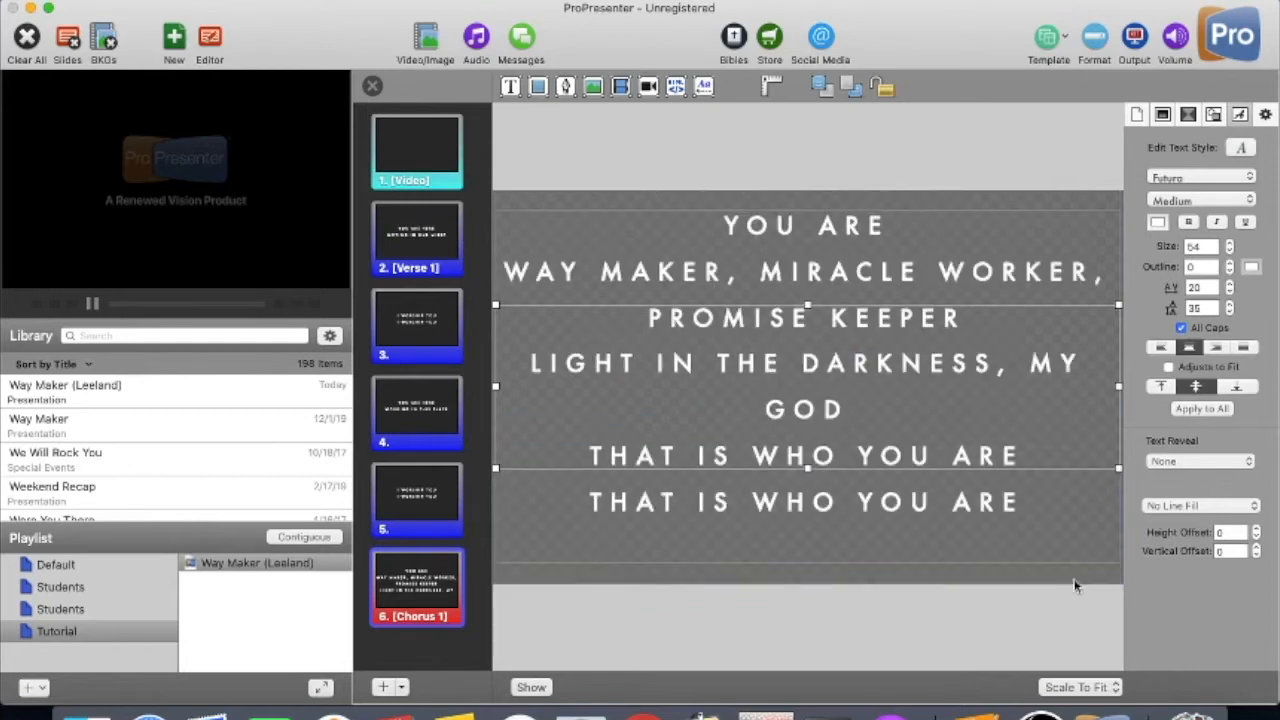
pyautogui.click(385, 687)
pyautogui.press('super+v')
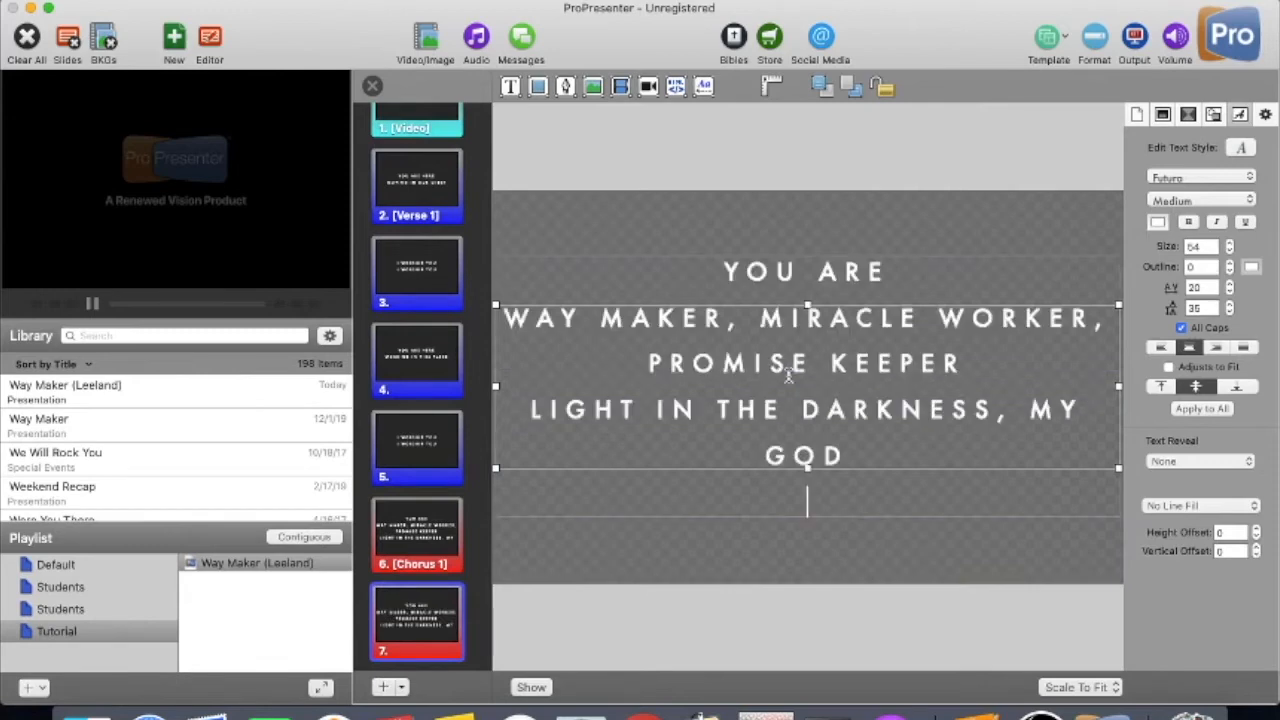
# Move the two "That is who You are" lines from the Chorus 1 slide onto a new slide directly after it.
pyautogui.click(440, 545)
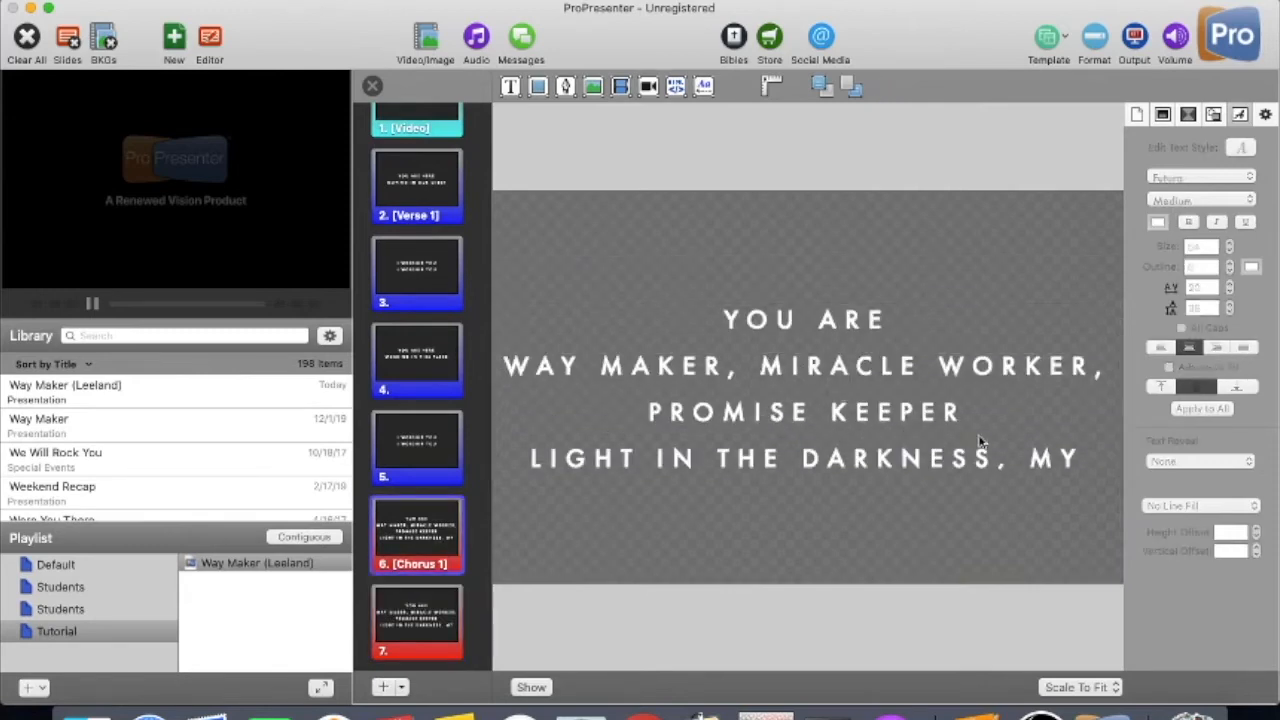
pyautogui.doubleClick(1066, 456)
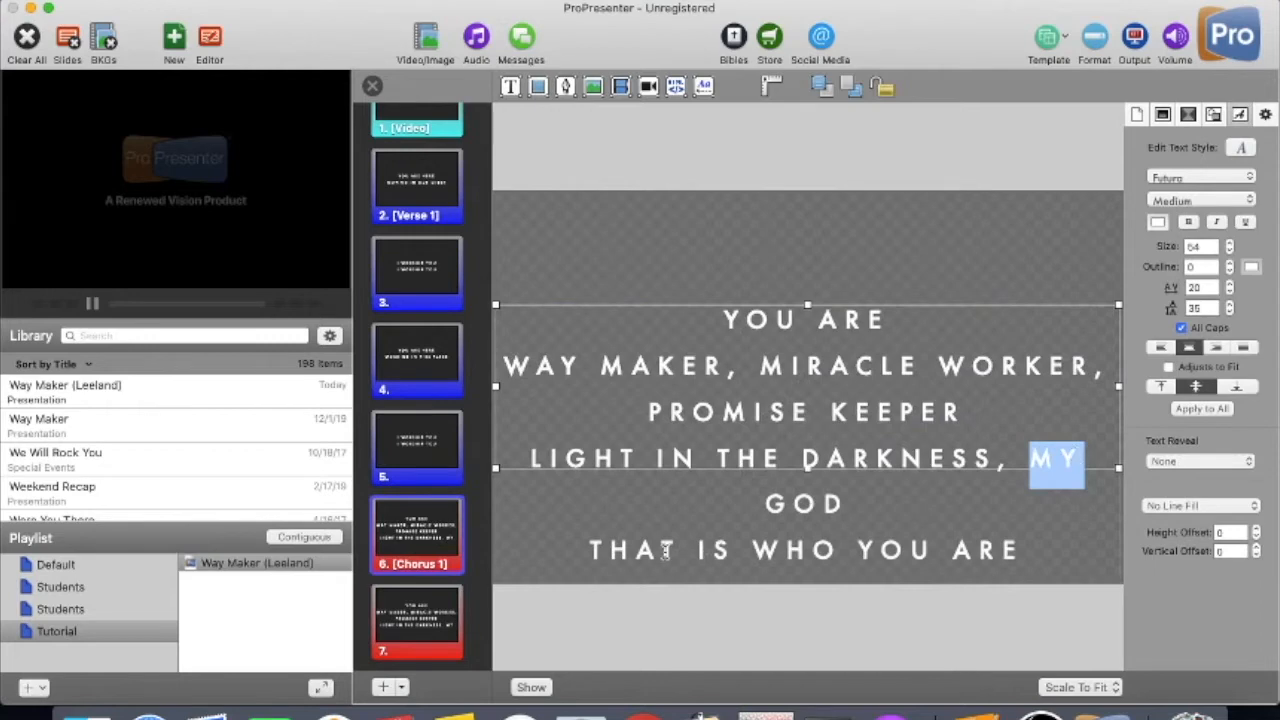
pyautogui.moveTo(590, 550); pyautogui.dragTo(1028, 616)
pyautogui.press('BackSpace')
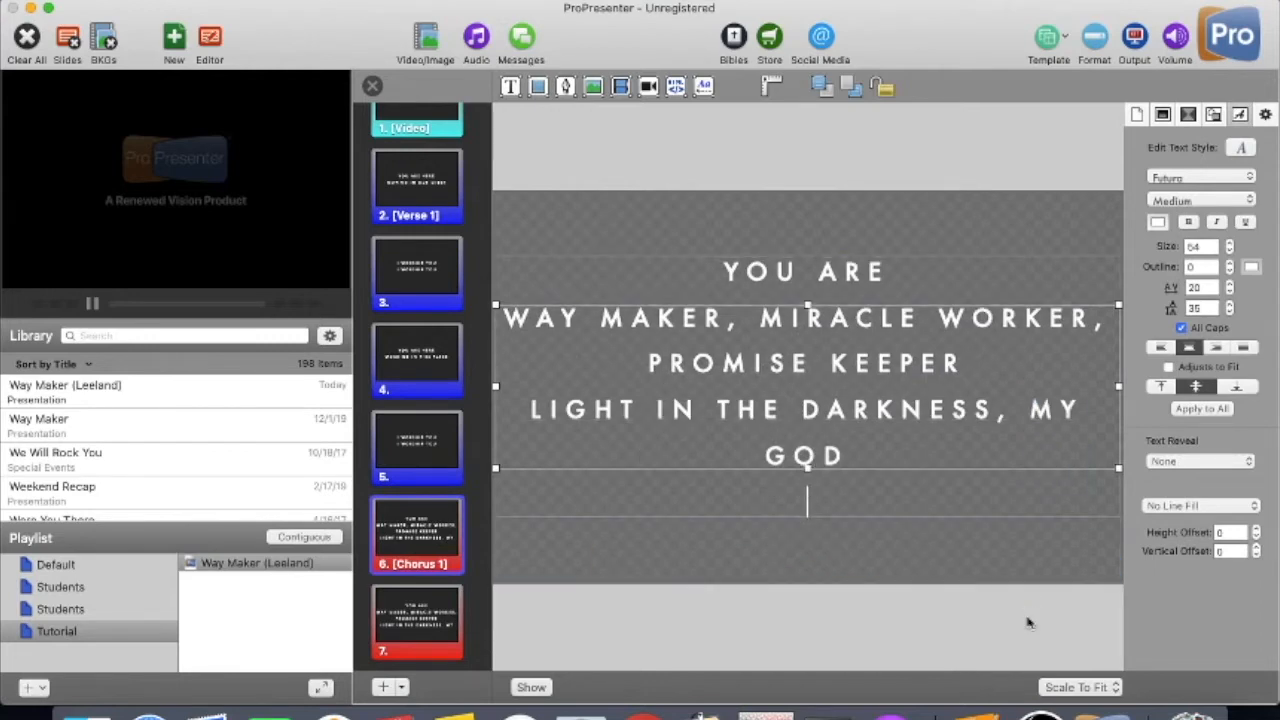
pyautogui.press('BackSpace')
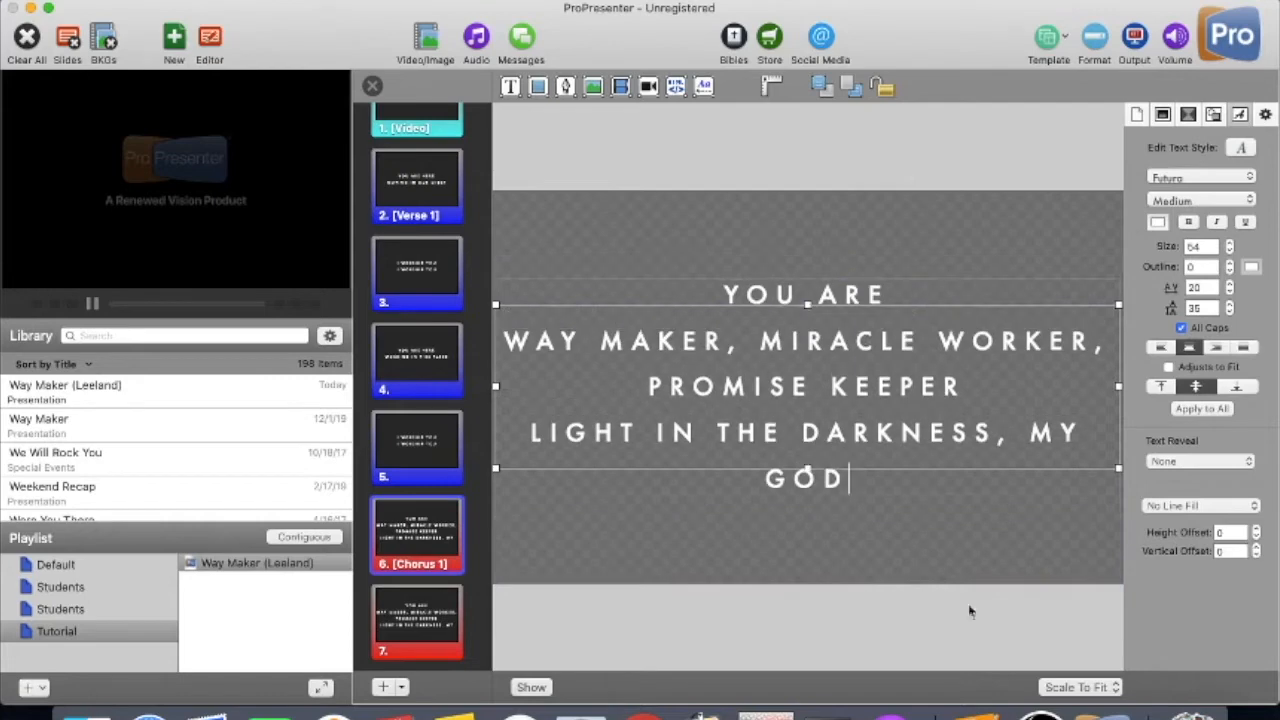
pyautogui.click(382, 687)
pyautogui.write('THAT IS WHO YOU ARE THAT IS WHO YOU ARE')
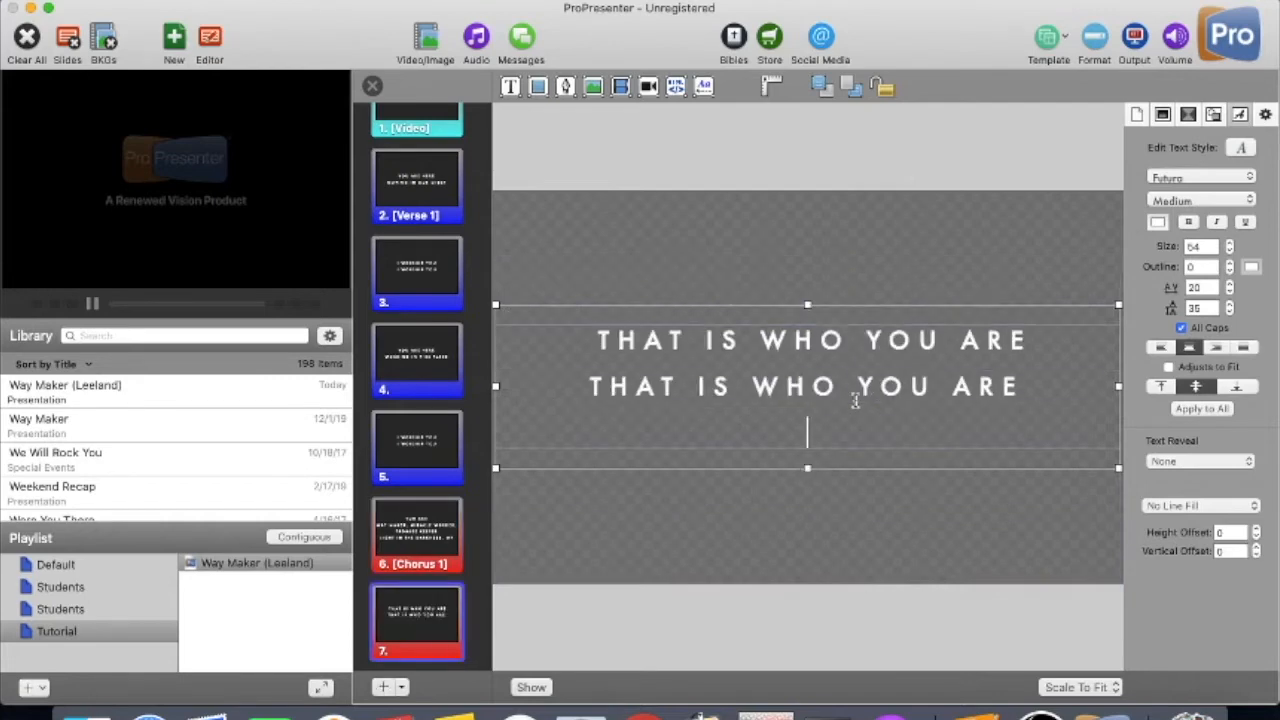
# On the Chorus 1 slide, join "You are" and "Way maker" into one line.
pyautogui.click(424, 522)
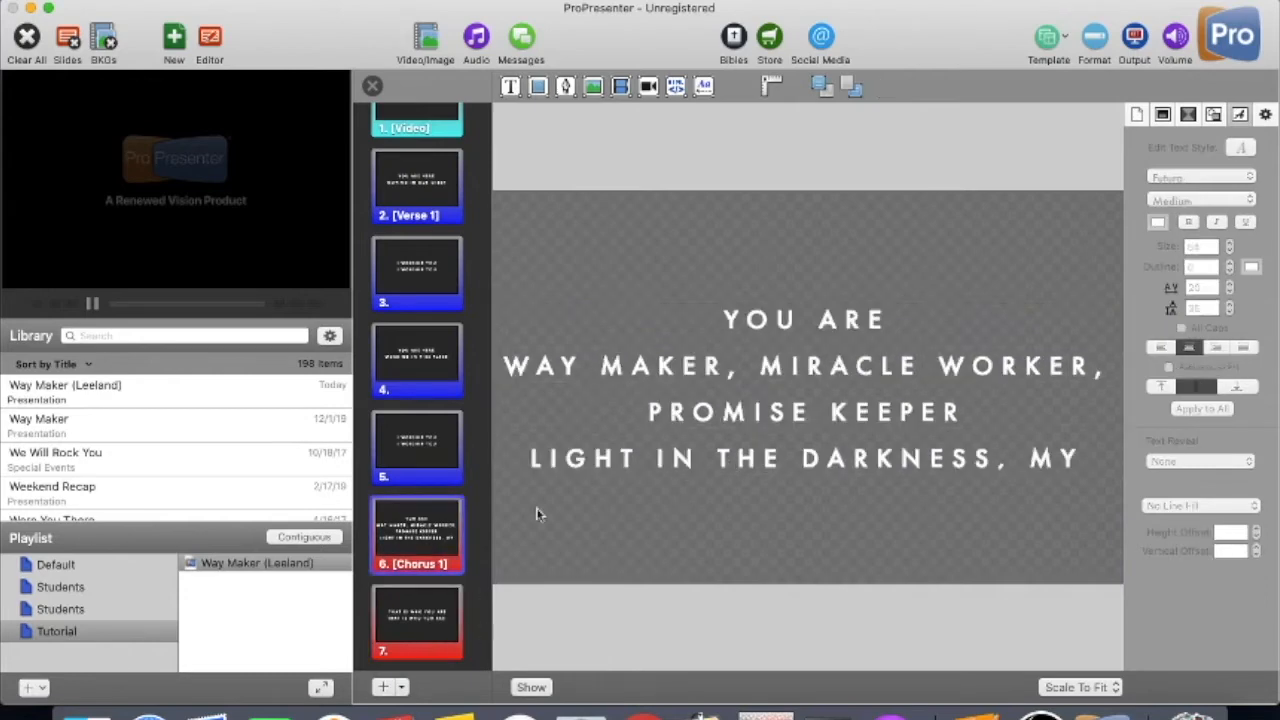
pyautogui.click(458, 600)
pyautogui.click(442, 522)
pyautogui.click(1085, 468)
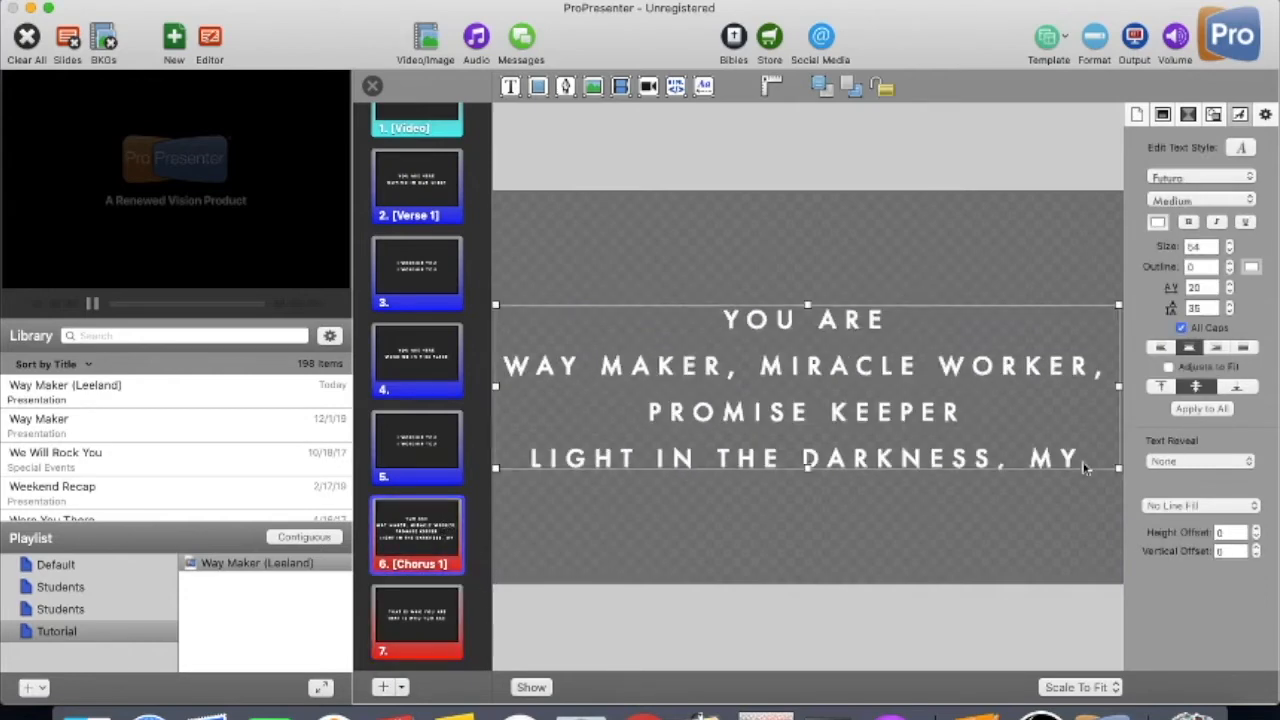
pyautogui.doubleClick(1085, 468)
pyautogui.click(941, 506)
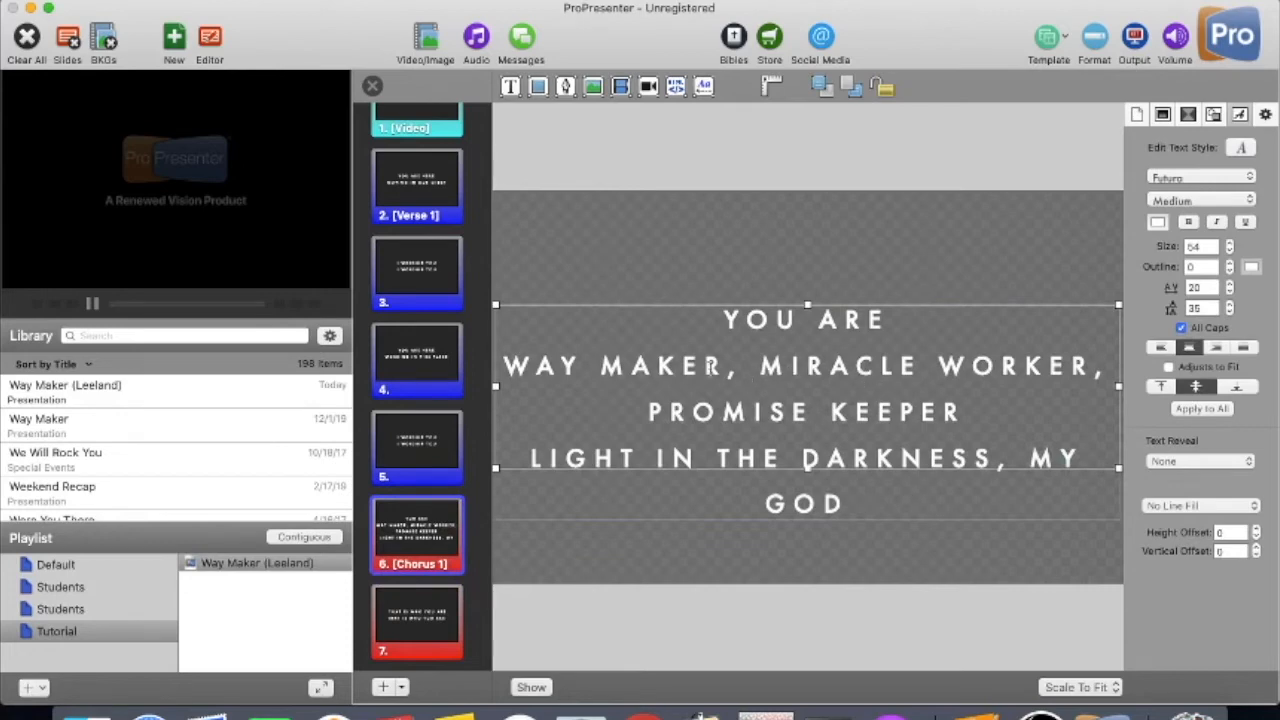
pyautogui.click(503, 366)
pyautogui.press('BackSpace')
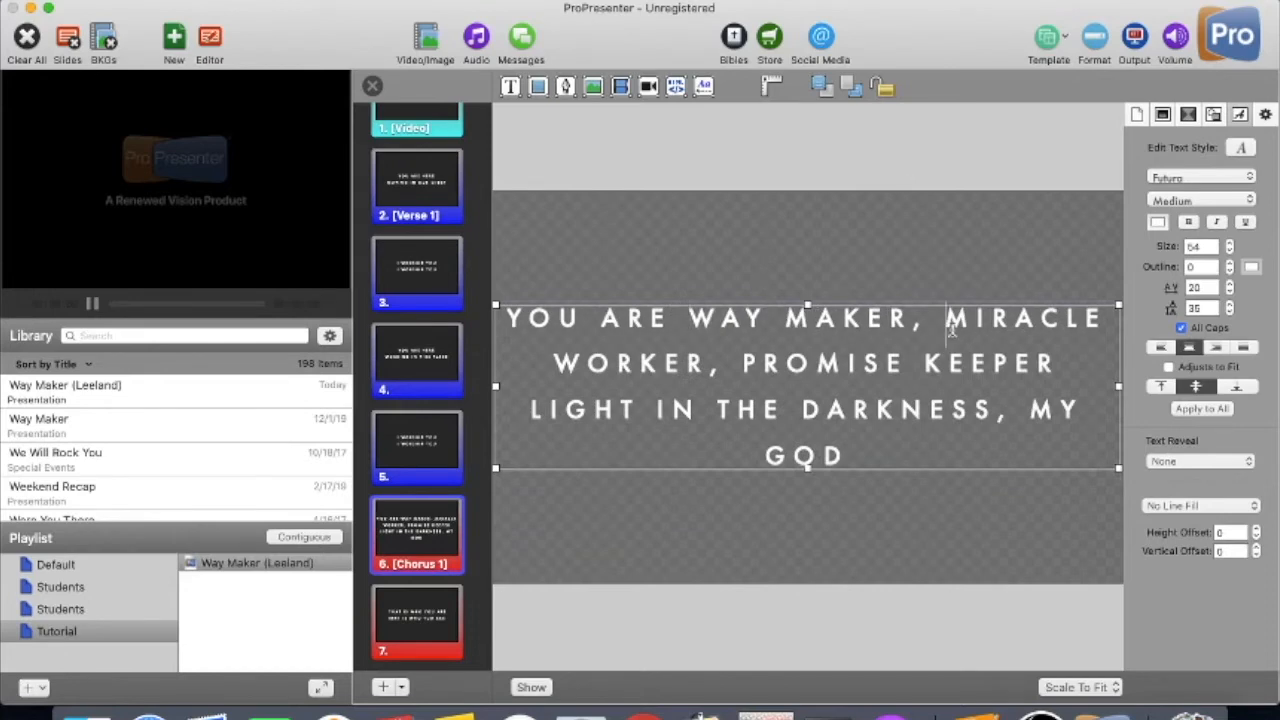
# Replace the comma after "Way maker" with a line break before "miracle worker" on the Chorus 1 slide.
pyautogui.click(950, 330)
pyautogui.press('BackSpace')
pyautogui.press('BackSpace')
pyautogui.press('Return')
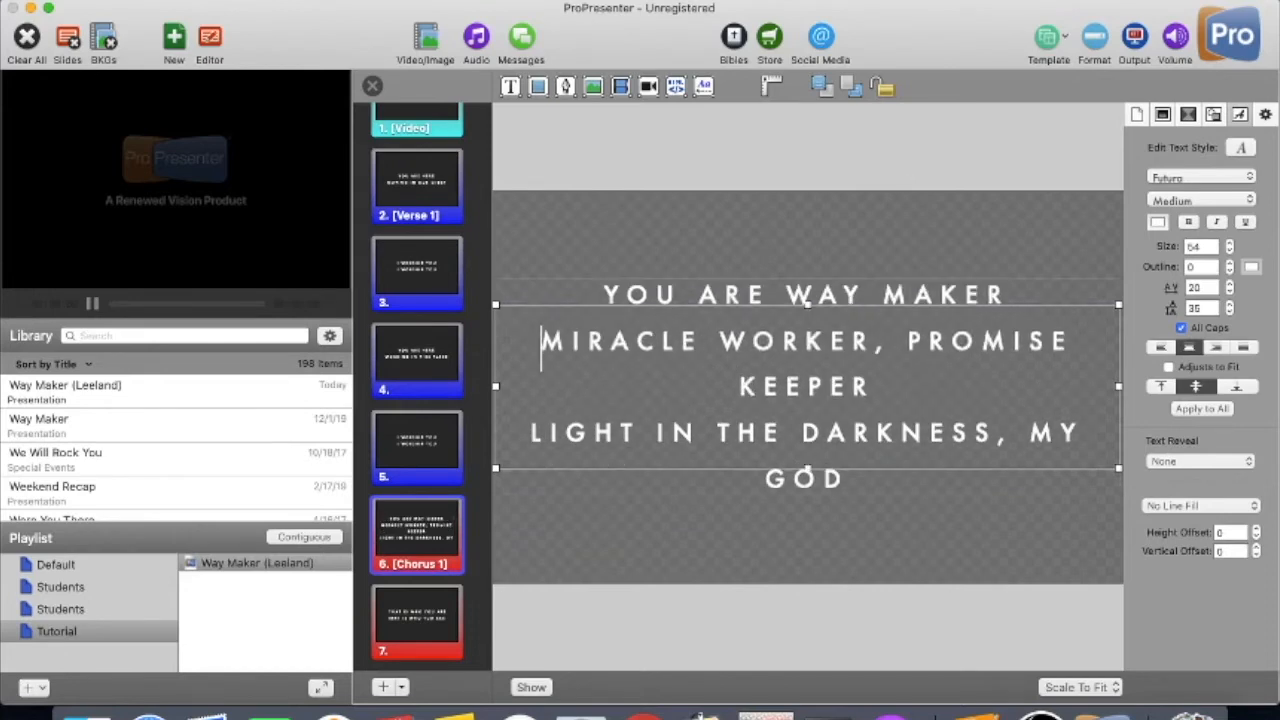
# Remove the comma after "miracle worker" on the Chorus 1 slide, keeping "promise" on the same line.
pyautogui.click(909, 360)
pyautogui.press('Return')
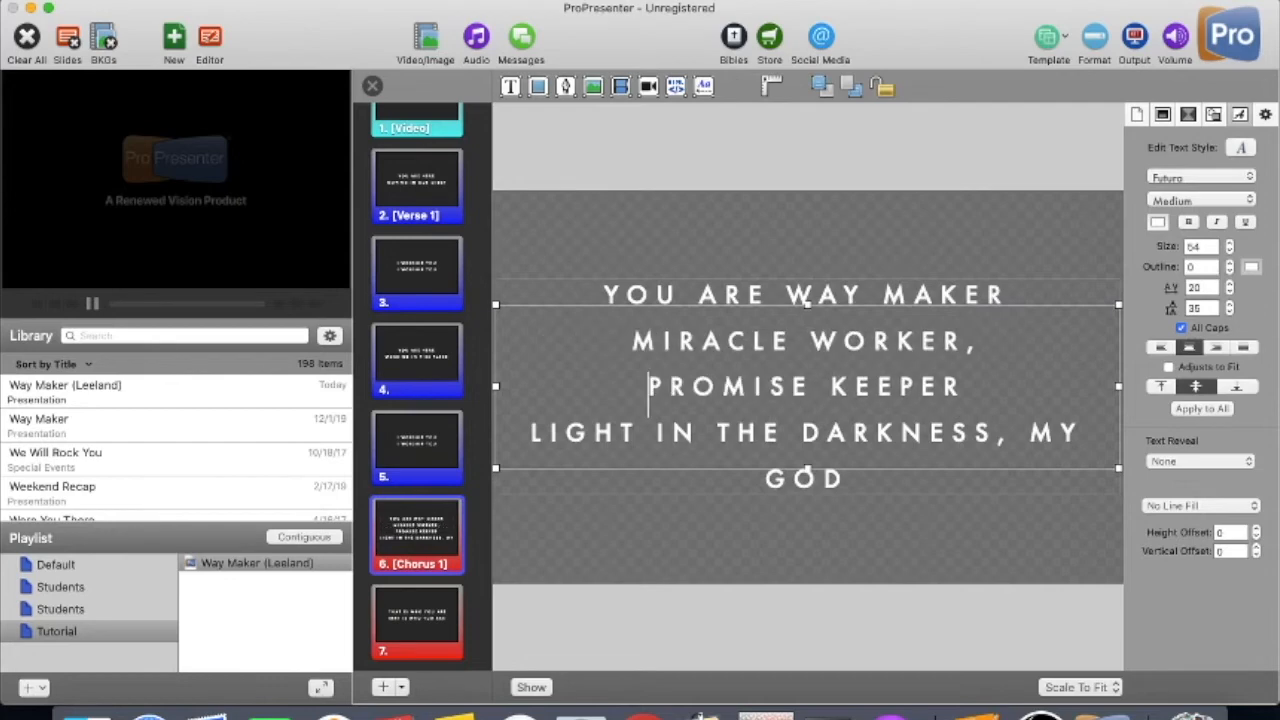
pyautogui.press('BackSpace')
pyautogui.press('BackSpace')
pyautogui.press('BackSpace')
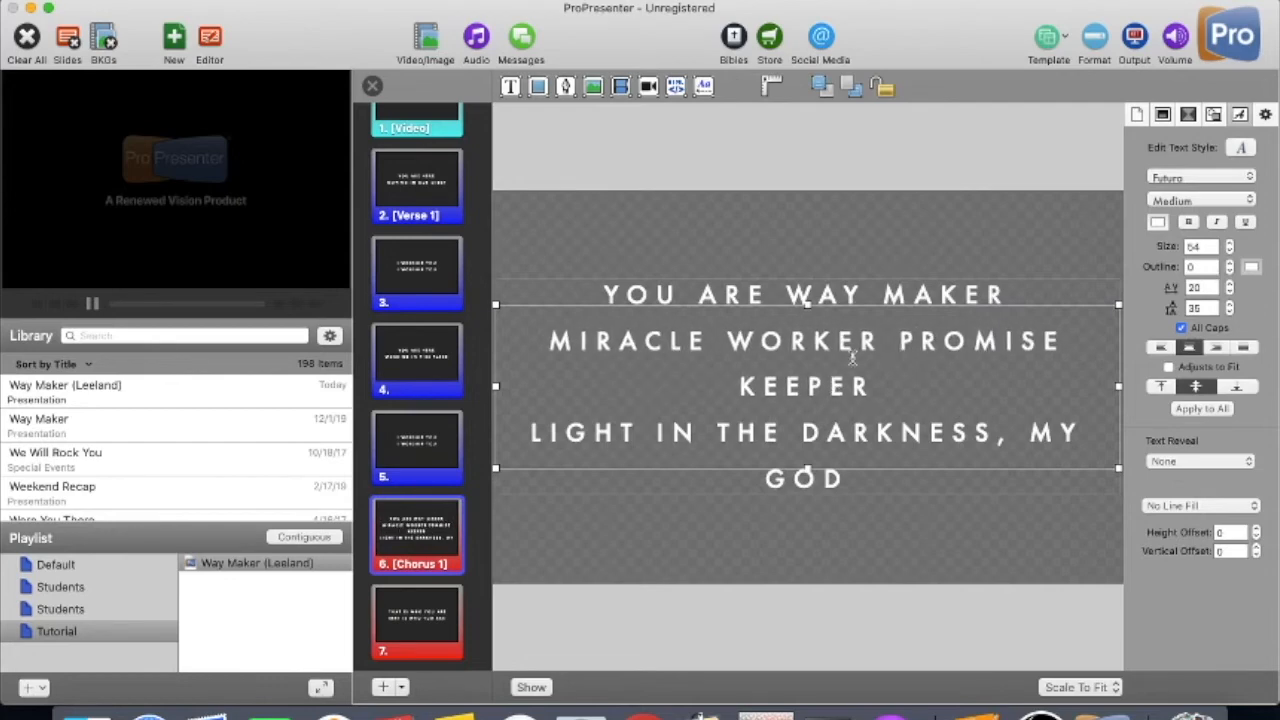
# Move the text from "Promise keeper" through "my God" off the Chorus 1 slide onto a new slide directly after it.
pyautogui.moveTo(903, 343); pyautogui.dragTo(956, 478)
pyautogui.press('super+c')
pyautogui.press('BackSpace')
pyautogui.press('BackSpace')
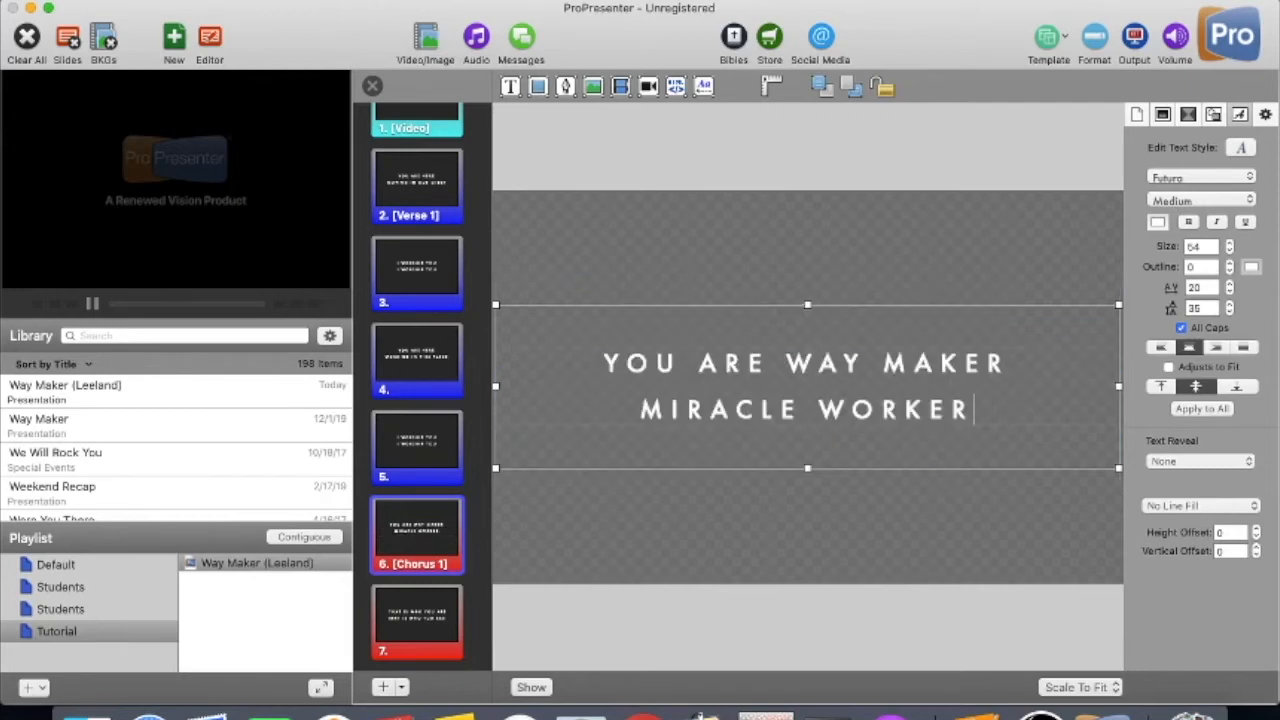
pyautogui.click(381, 687)
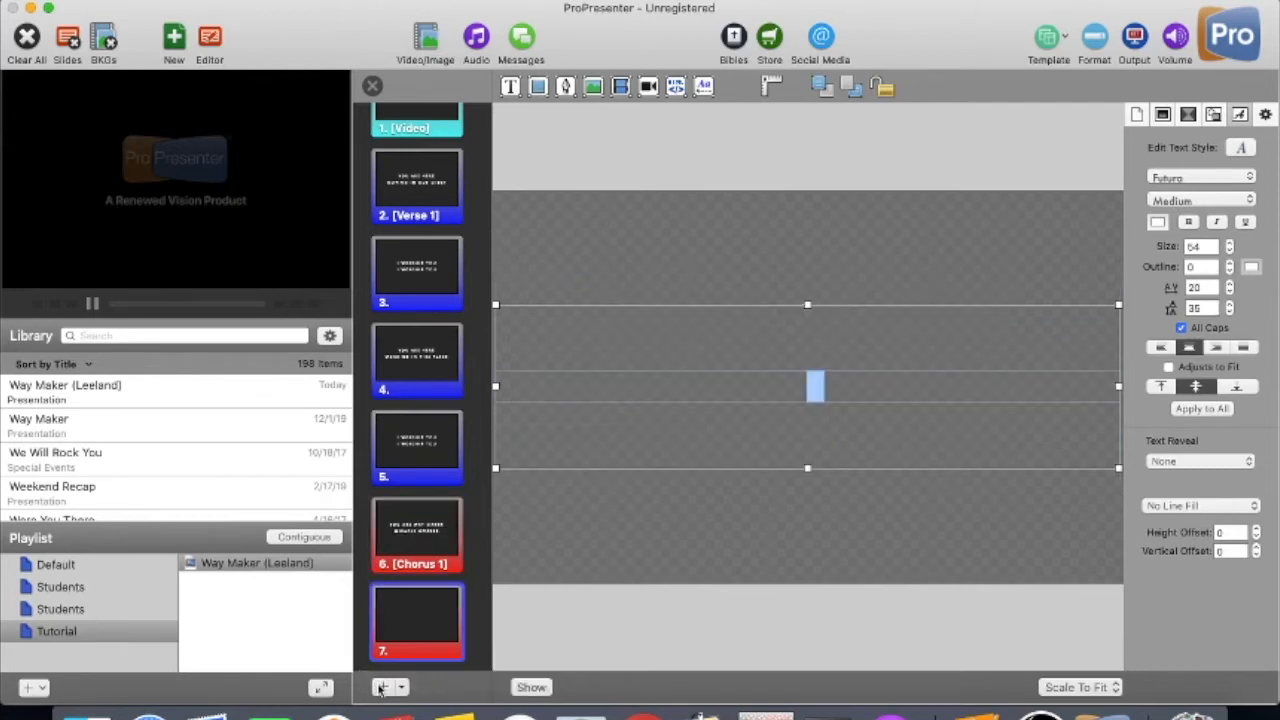
pyautogui.press('super+v')
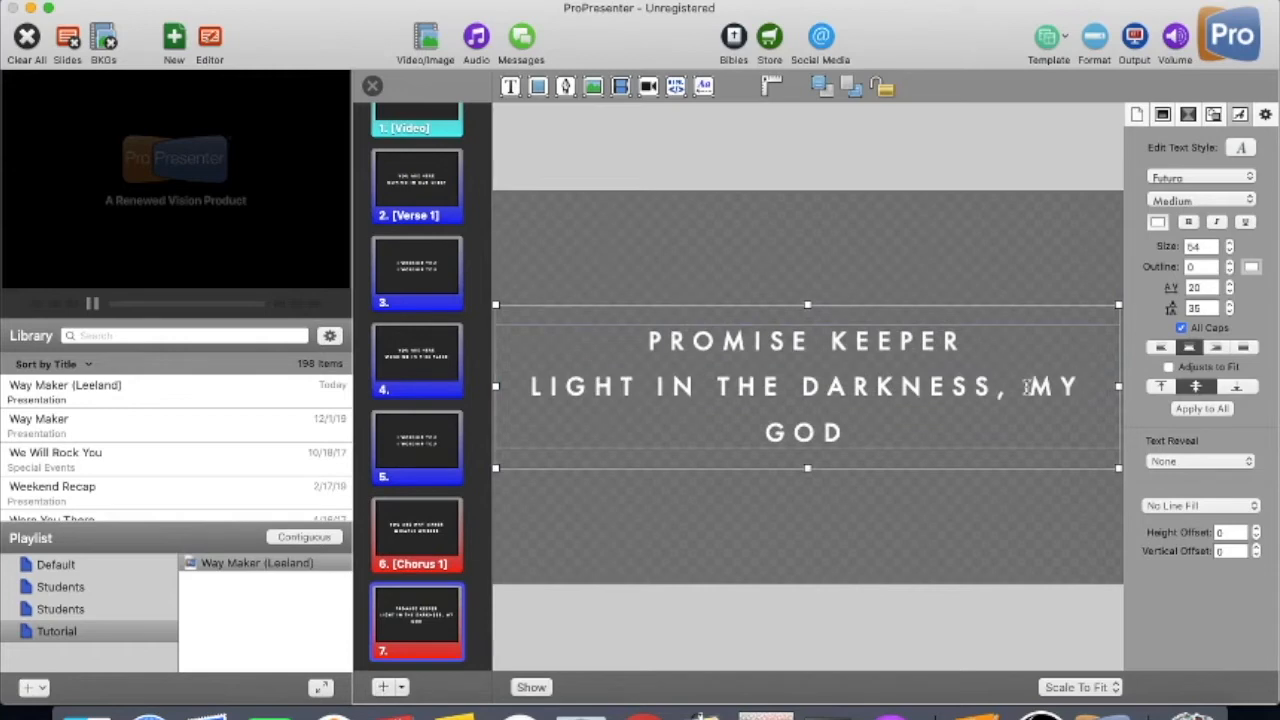
# Replace the comma after "Light in the darkness" with a line break before "my God" on the new slide.
pyautogui.moveTo(997, 391); pyautogui.dragTo(1040, 390)
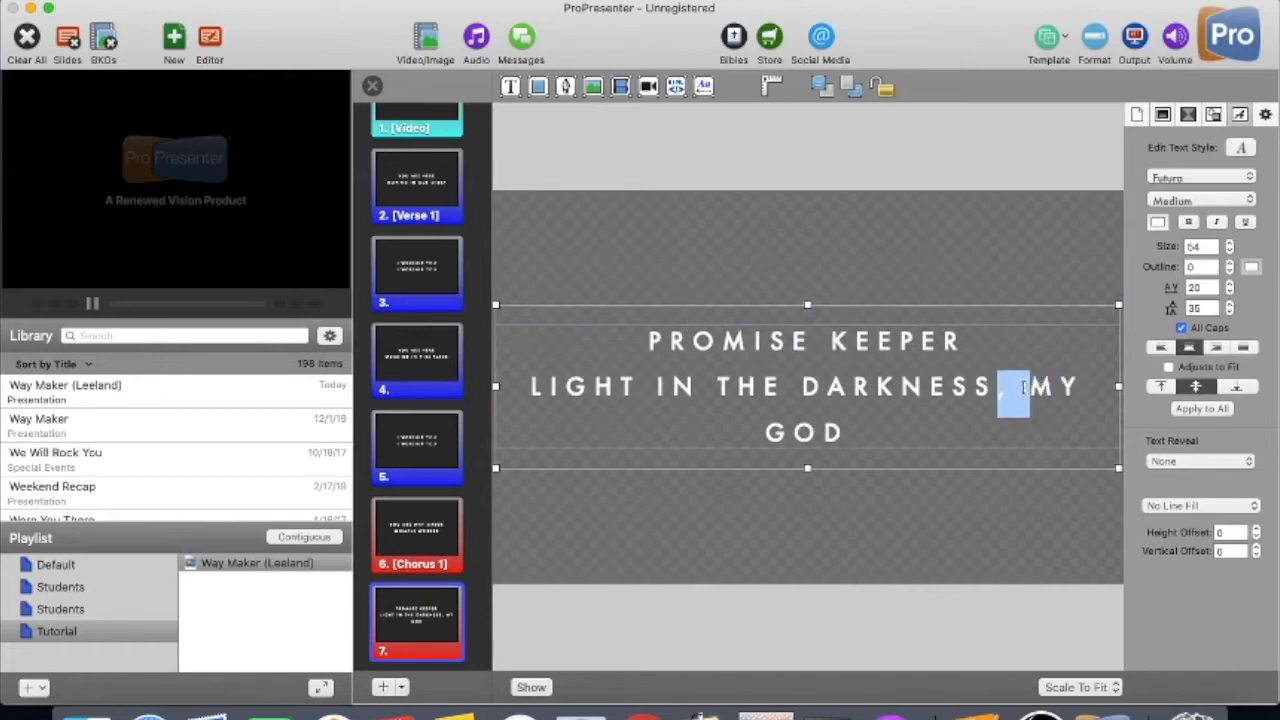
pyautogui.press('BackSpace')
pyautogui.press('Return')
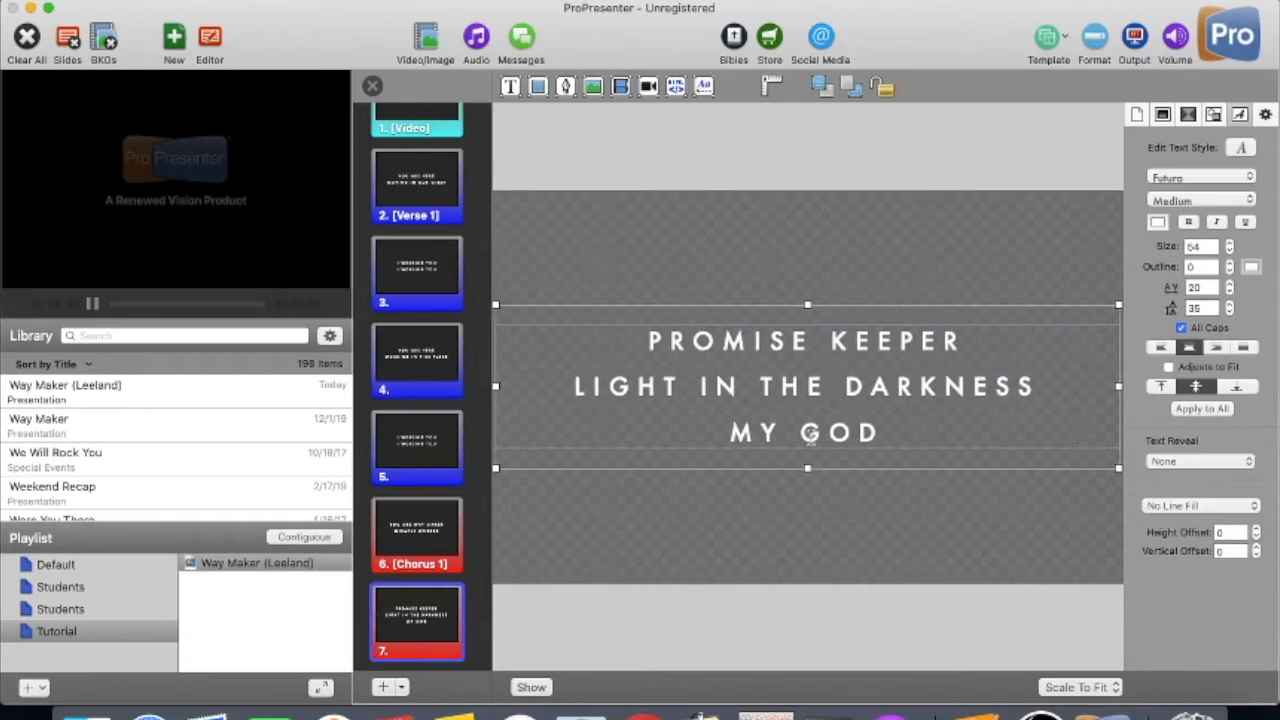
# Move "My God" from the "Promise keeper" slide onto a new slide directly after it.
pyautogui.moveTo(740, 430); pyautogui.dragTo(952, 420)
pyautogui.press('super+c')
pyautogui.press('BackSpace')
pyautogui.press('BackSpace')
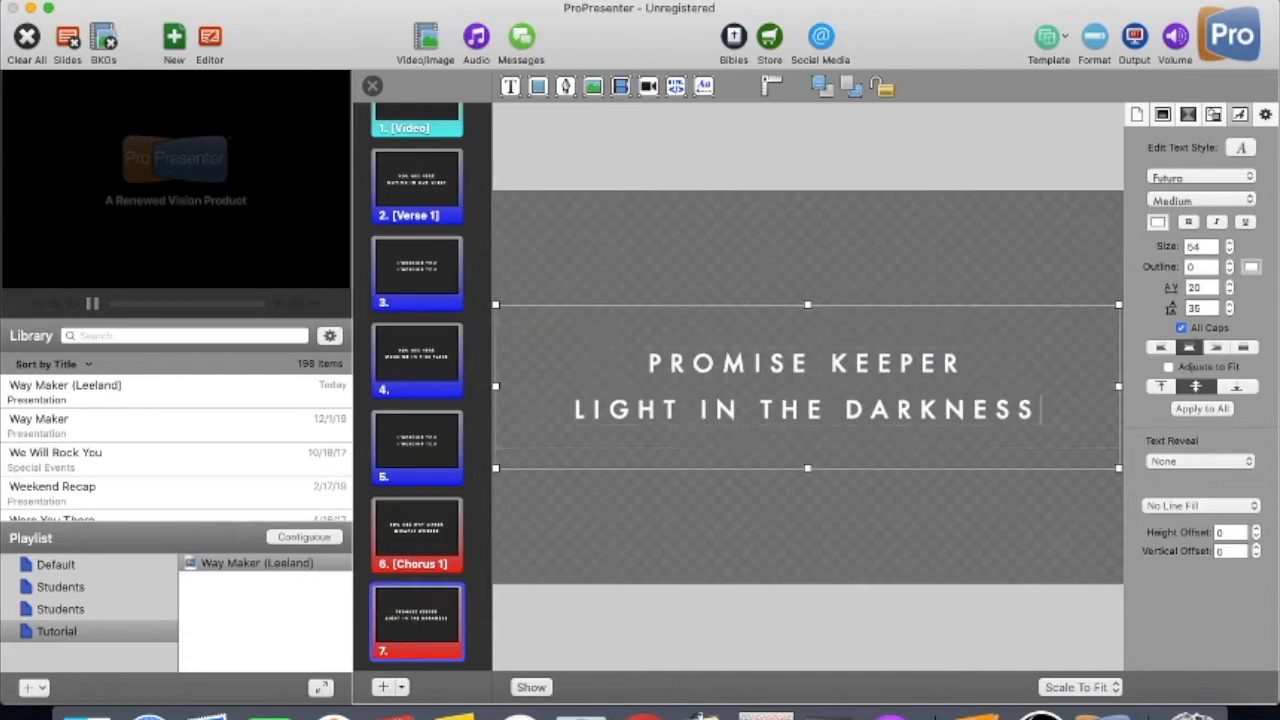
pyautogui.scroll(-3, 416, 590)
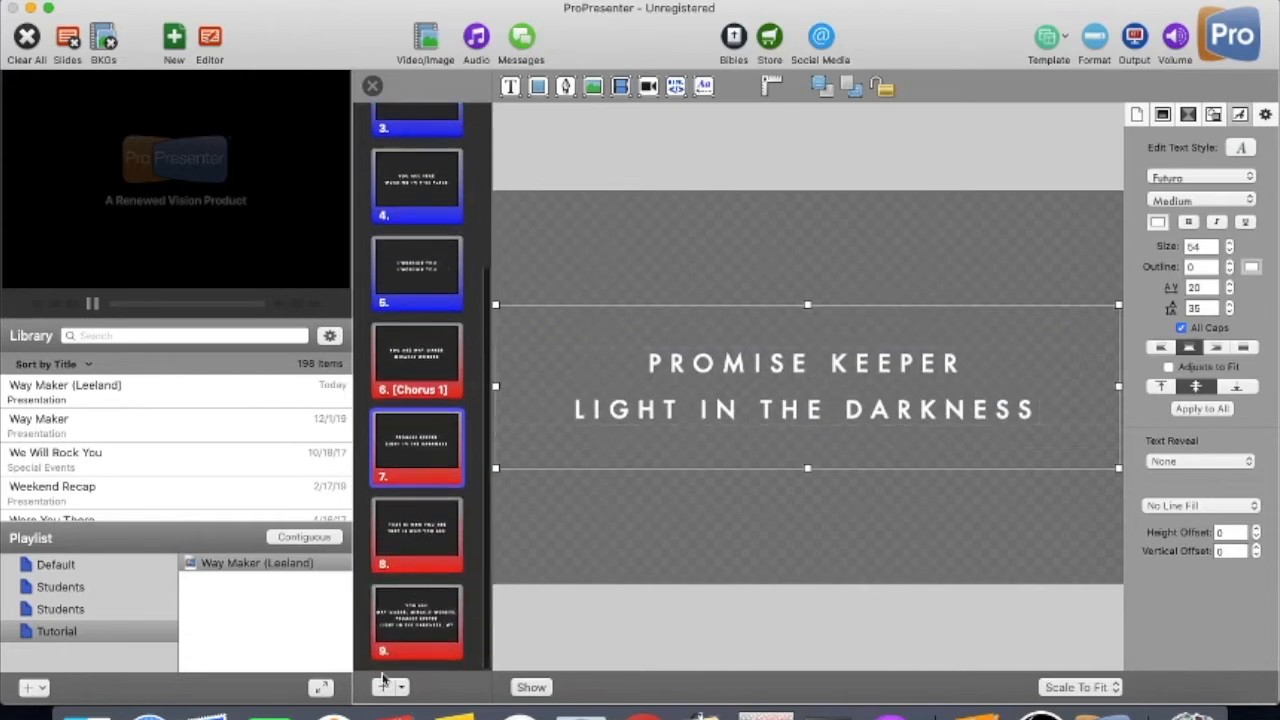
pyautogui.click(383, 687)
pyautogui.press('super+v')
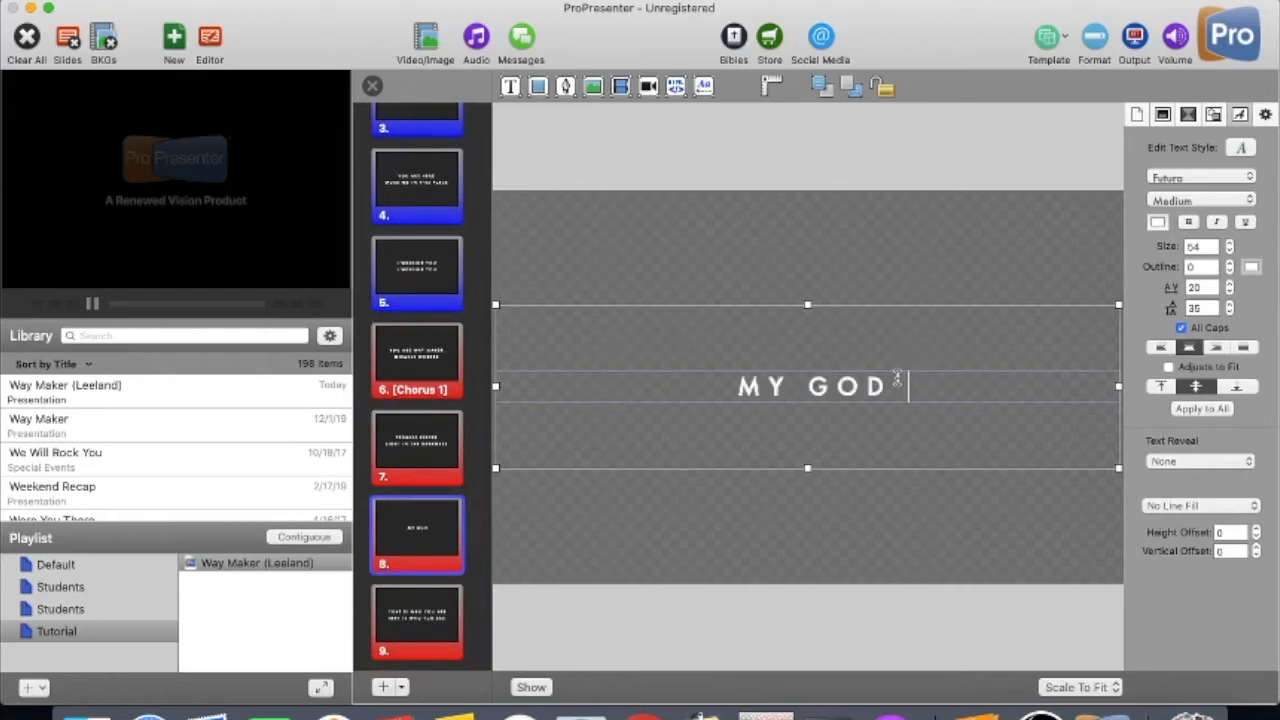
# Copy "That is who You are" from the web lyrics in the browser and add it as a second line under "My God".
pyautogui.click(148, 714)
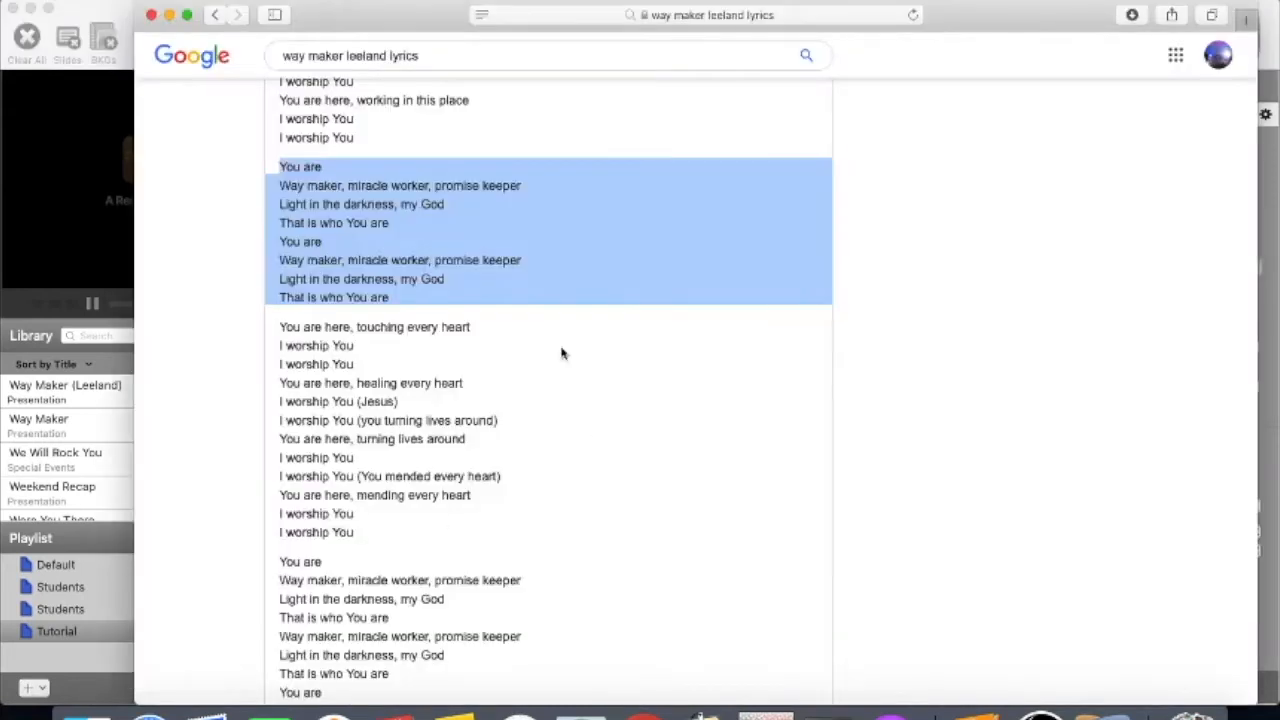
pyautogui.click(405, 240)
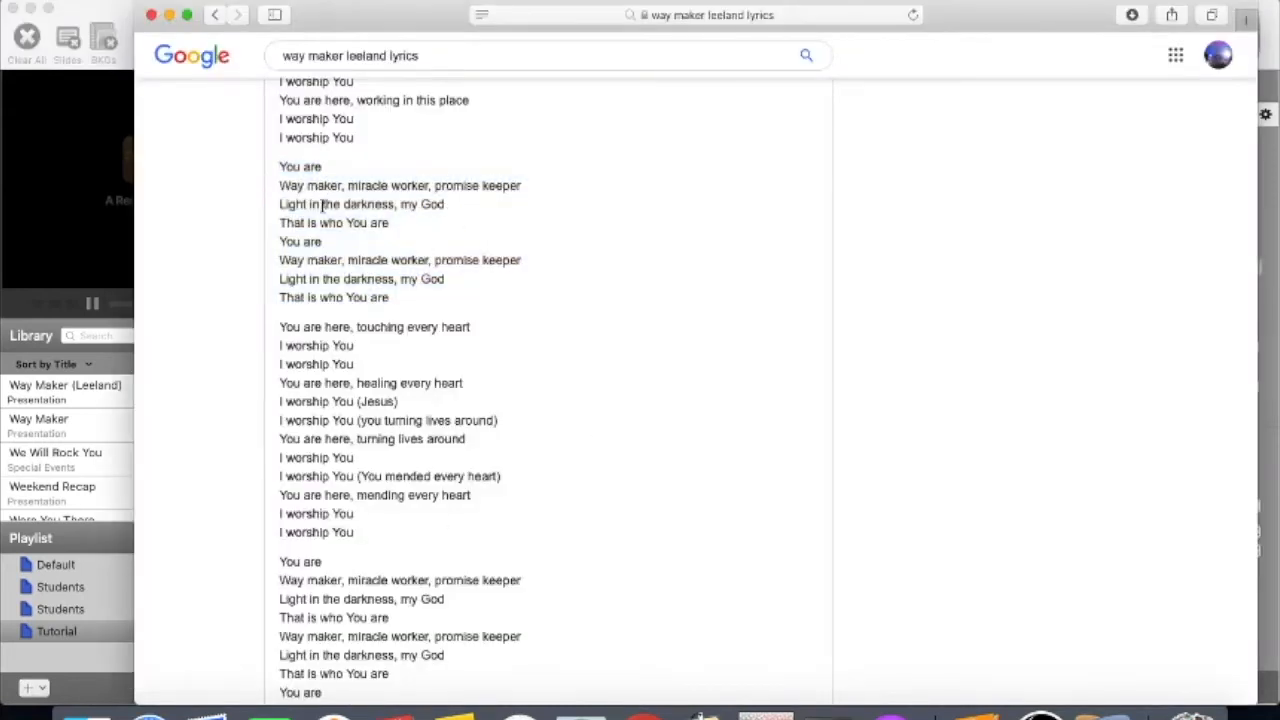
pyautogui.moveTo(282, 222); pyautogui.dragTo(392, 227)
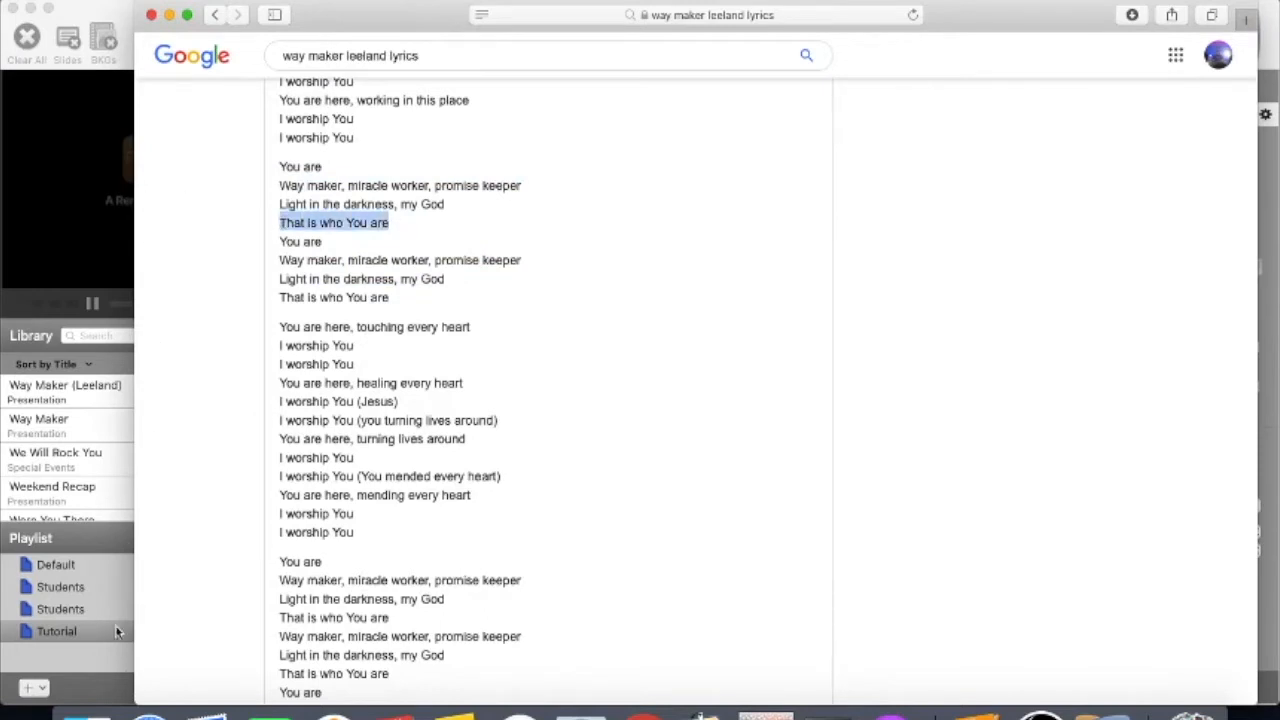
pyautogui.click(120, 14)
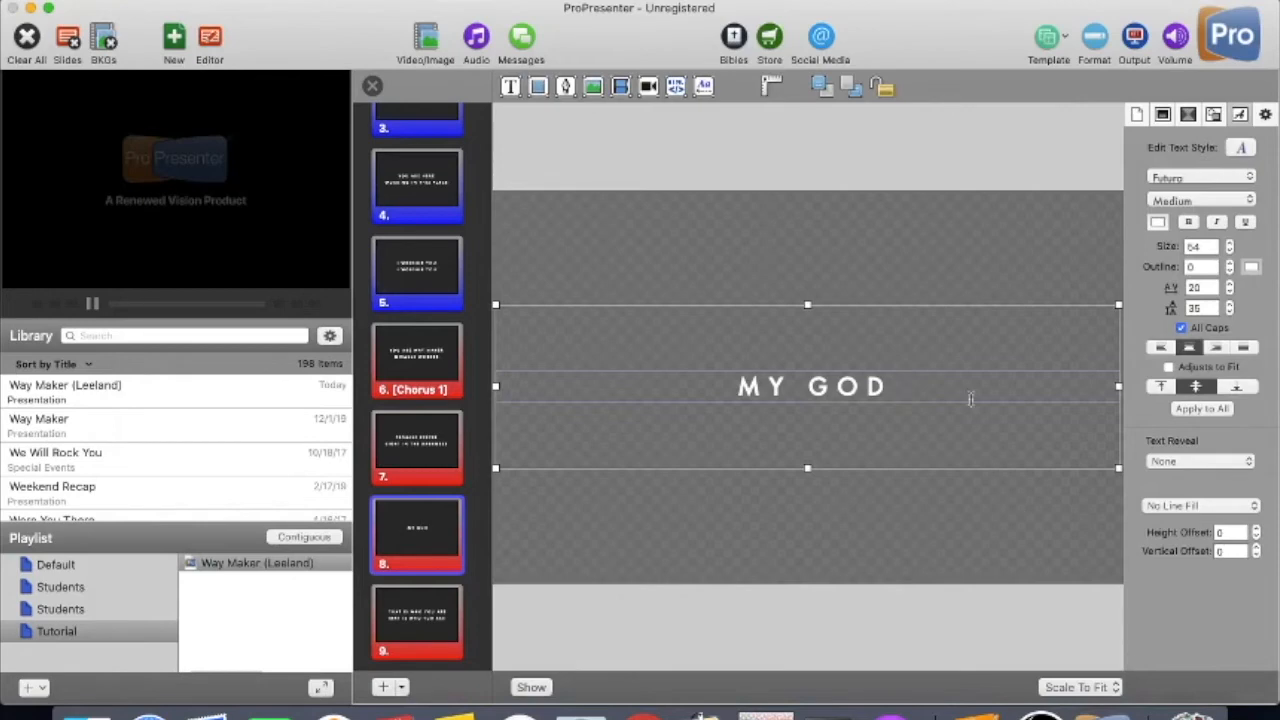
pyautogui.press('Return')
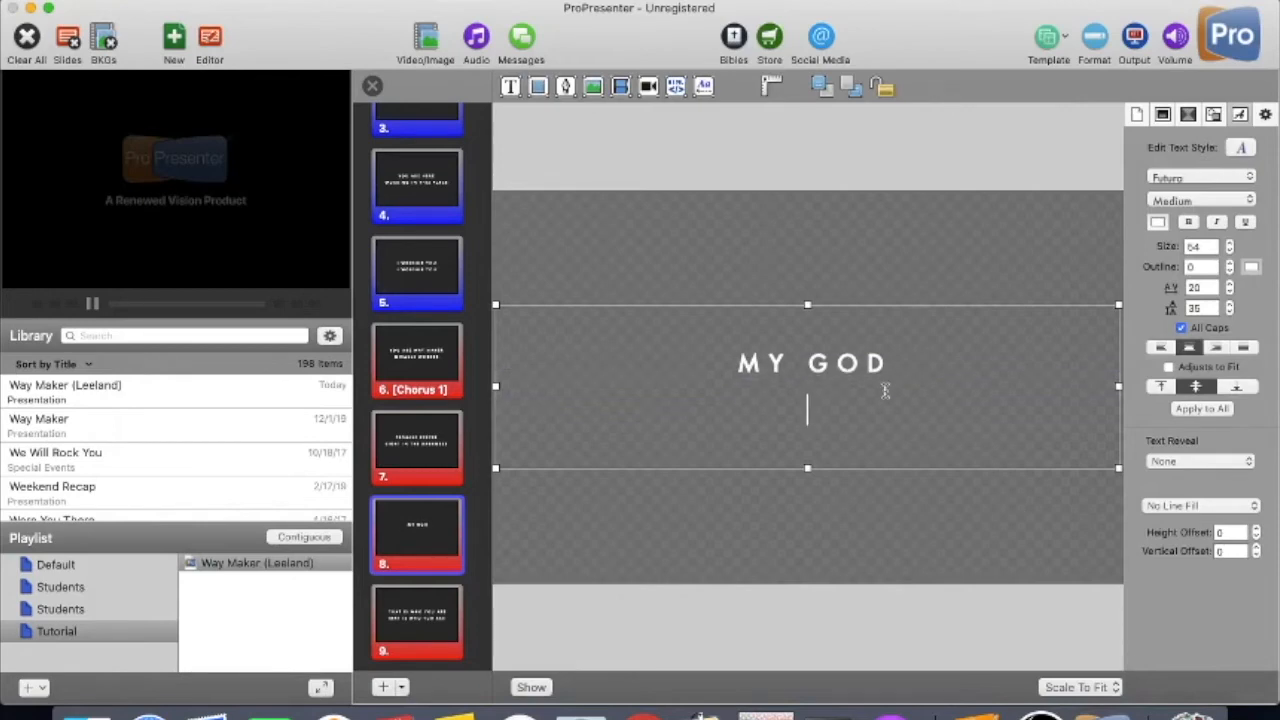
pyautogui.rightClick(838, 410)
pyautogui.click(869, 466)
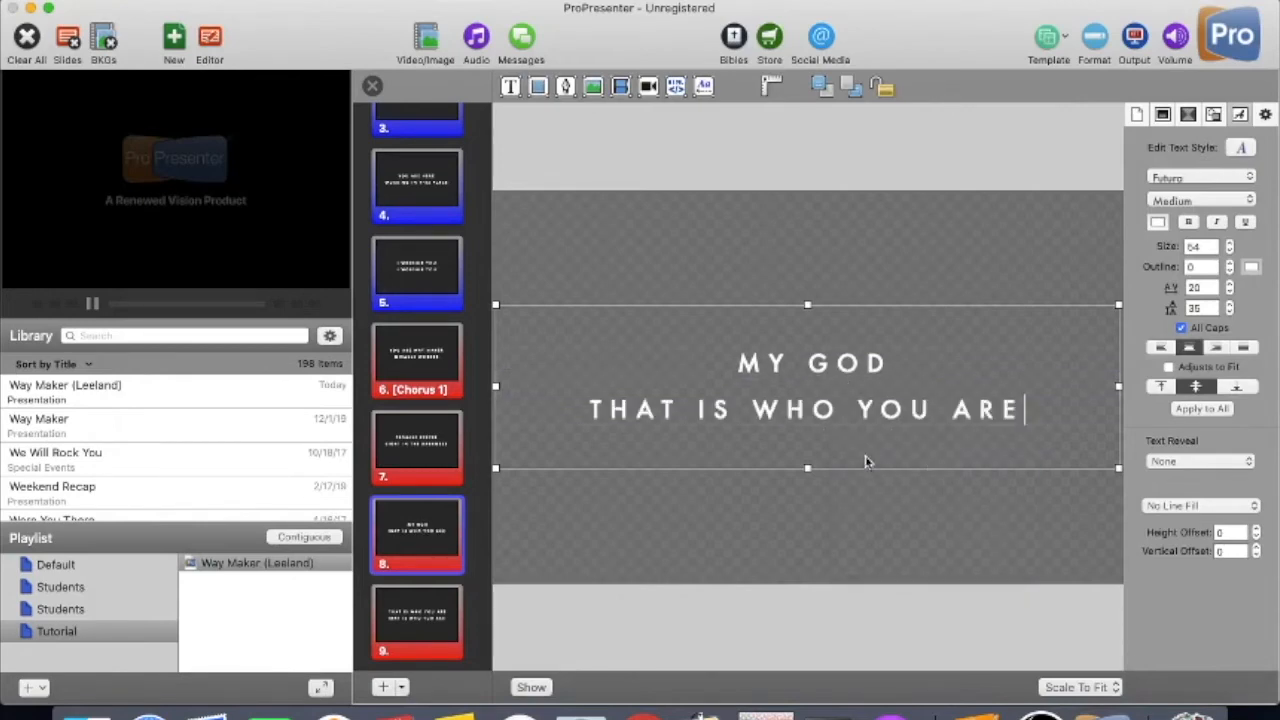
# Move the slide with two "That is who You are" lines to the end and assign it to a new Tag group.
pyautogui.scroll(-1, 421, 583)
pyautogui.scroll(-3, 421, 583)
pyautogui.click(432, 560)
pyautogui.doubleClick(800, 365)
pyautogui.moveTo(597, 357); pyautogui.dragTo(1026, 412)
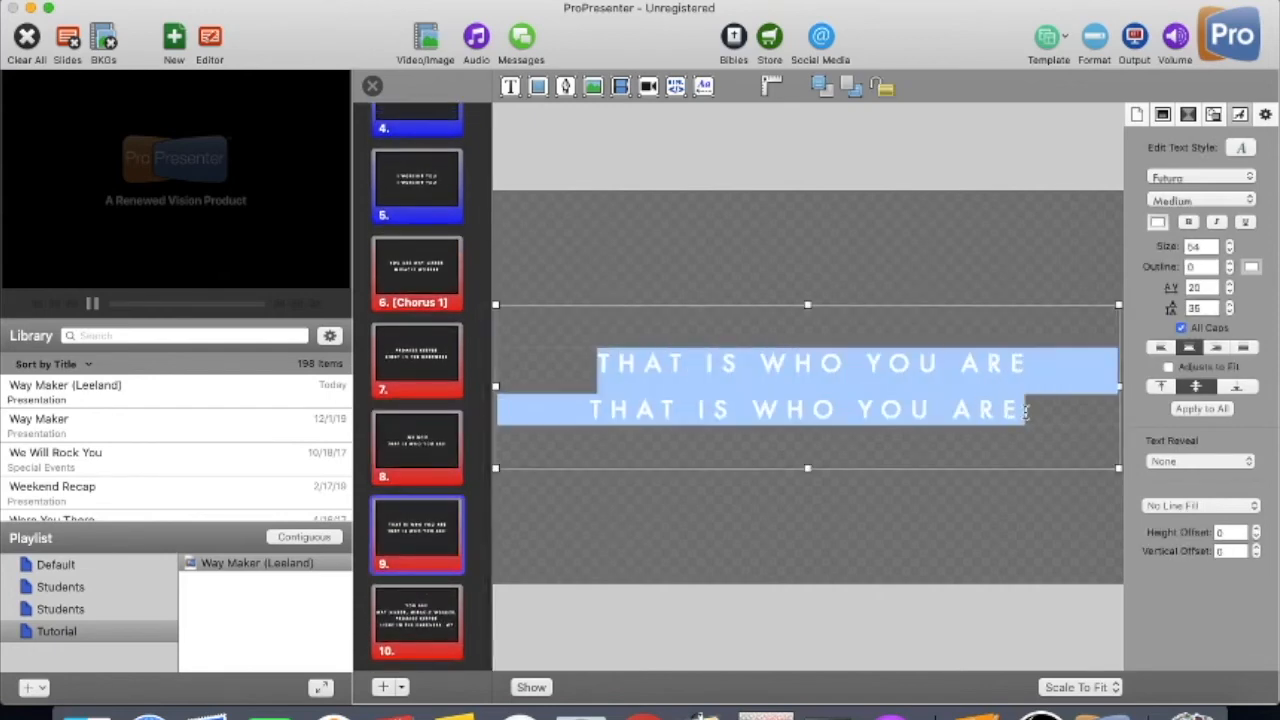
pyautogui.moveTo(446, 530); pyautogui.dragTo(436, 637)
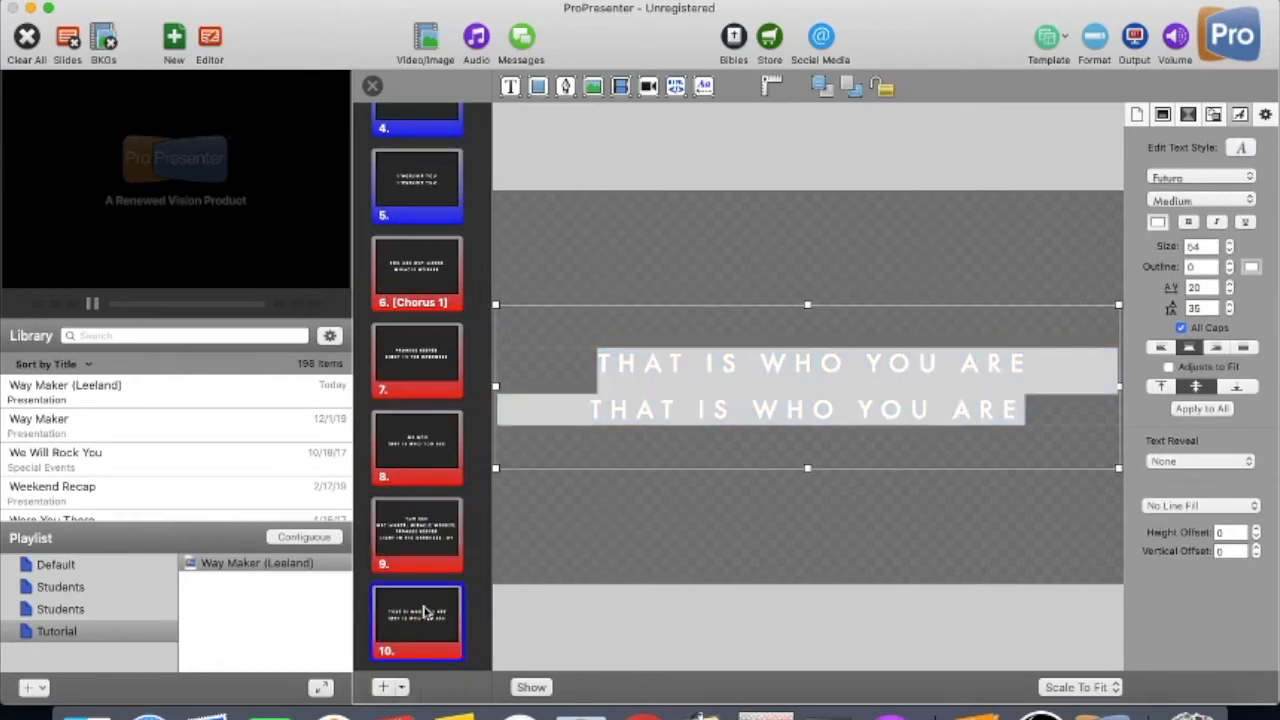
pyautogui.rightClick(428, 612)
pyautogui.moveTo(480, 547)
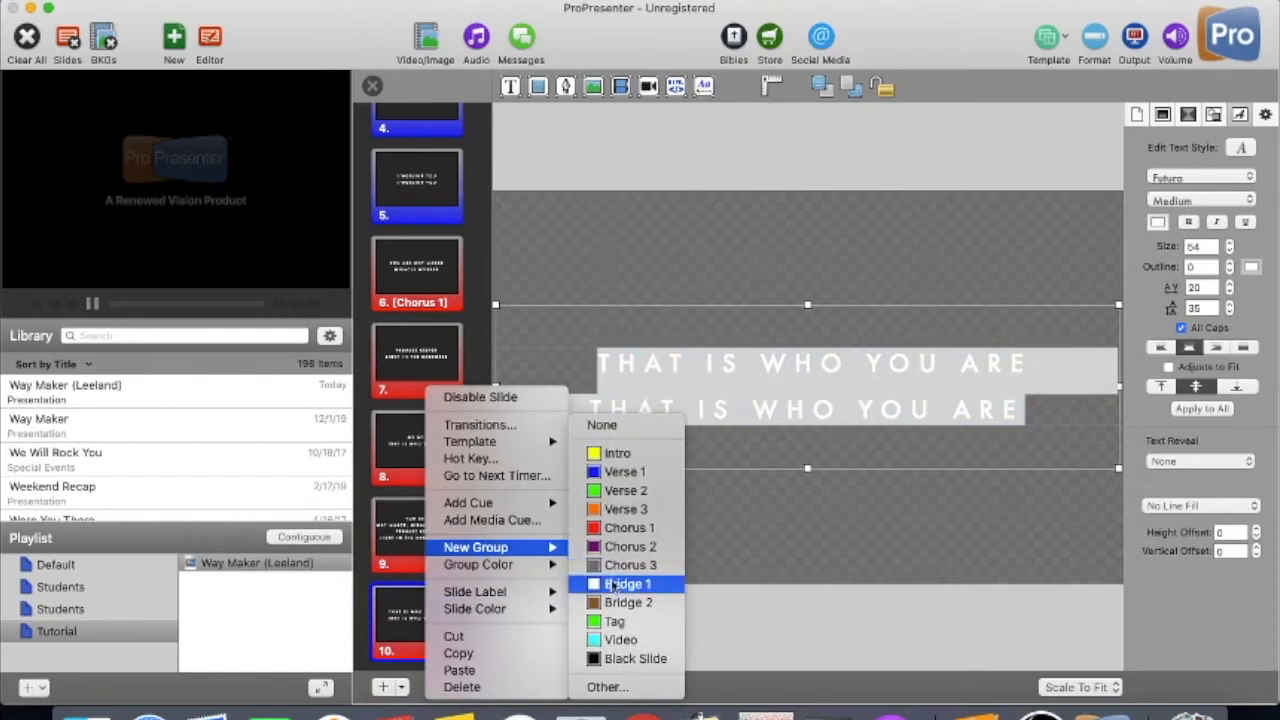
pyautogui.click(613, 621)
# On the unsplit chorus slide before the Tag, join "You are" with "Way maker" and remove the comma after "Way maker".
pyautogui.click(417, 563)
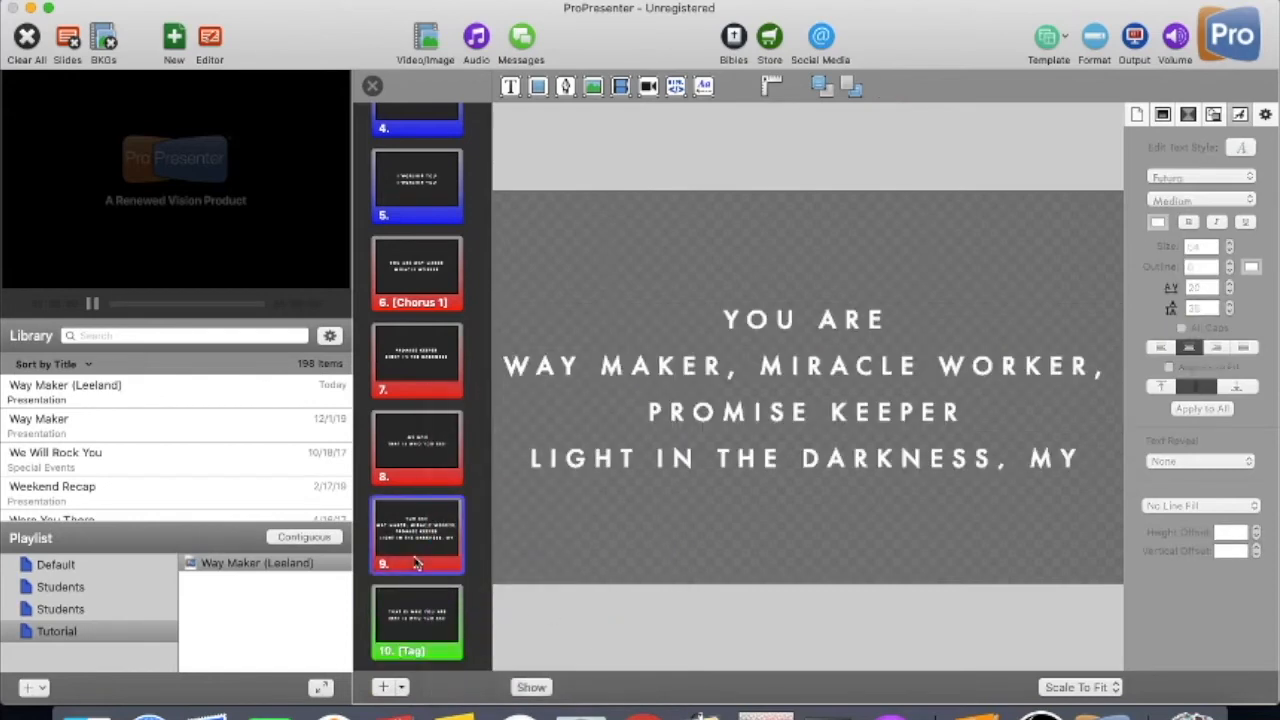
pyautogui.doubleClick(665, 414)
pyautogui.click(507, 366)
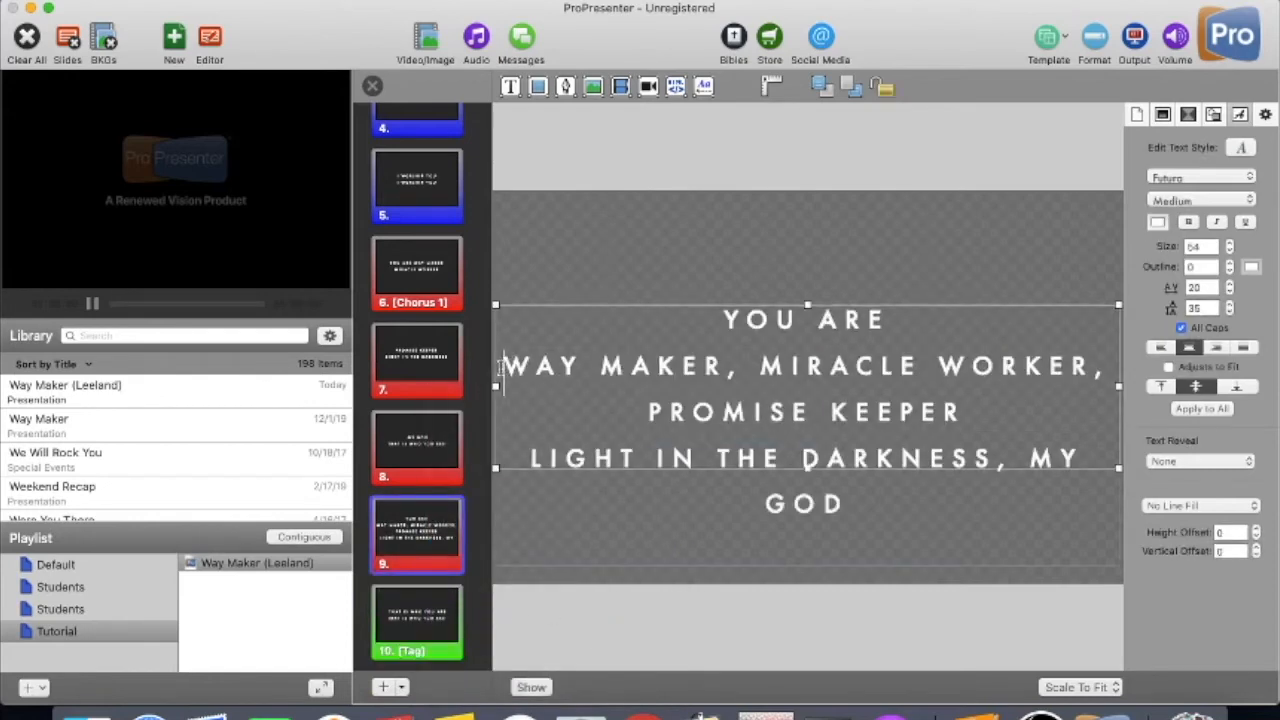
pyautogui.press('BackSpace')
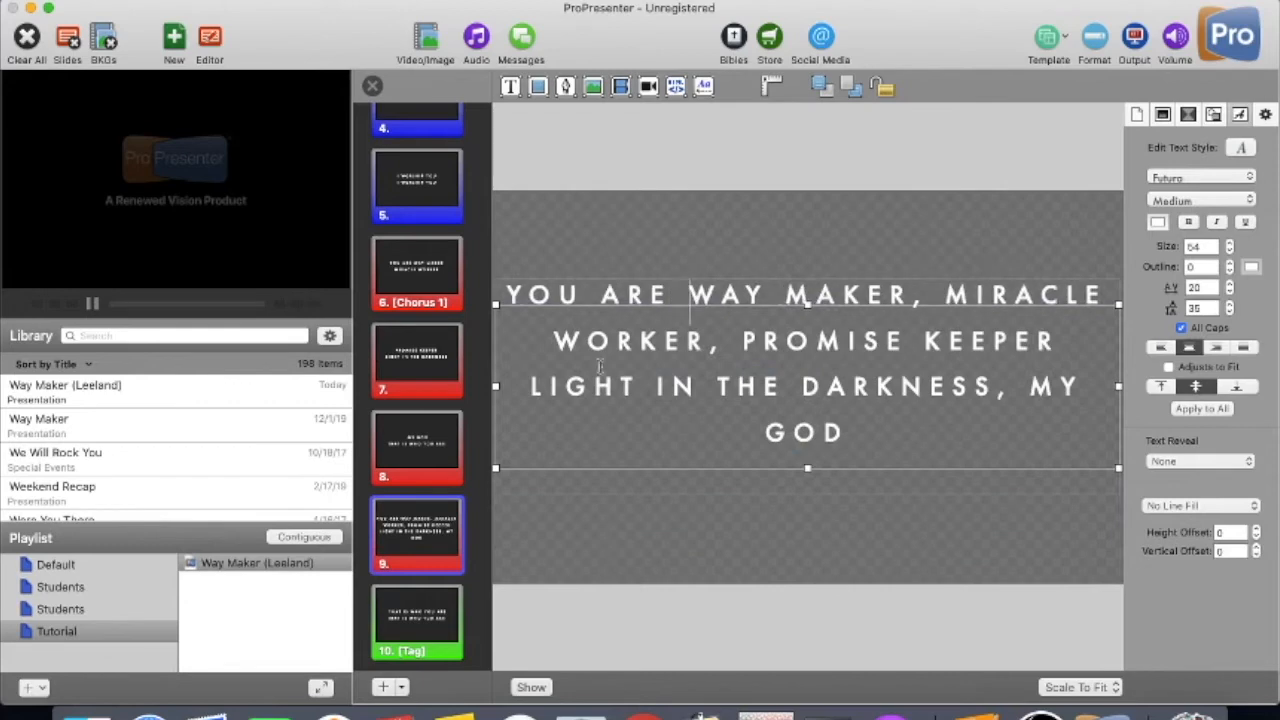
pyautogui.press('BackSpace')
pyautogui.click(926, 311)
pyautogui.press('BackSpace')
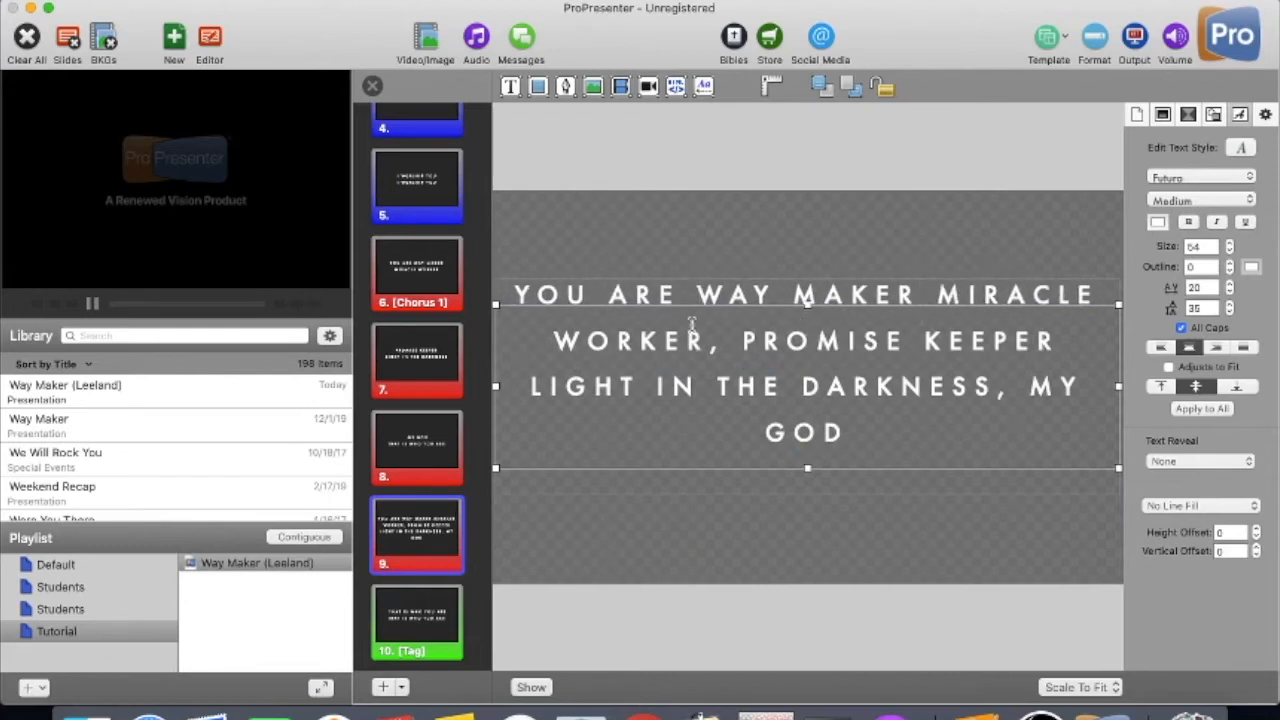
# Remove the comma after "miracle worker" on slide 9, keeping "promise keeper" on the same line.
pyautogui.click(741, 342)
pyautogui.press('BackSpace')
pyautogui.press('BackSpace')
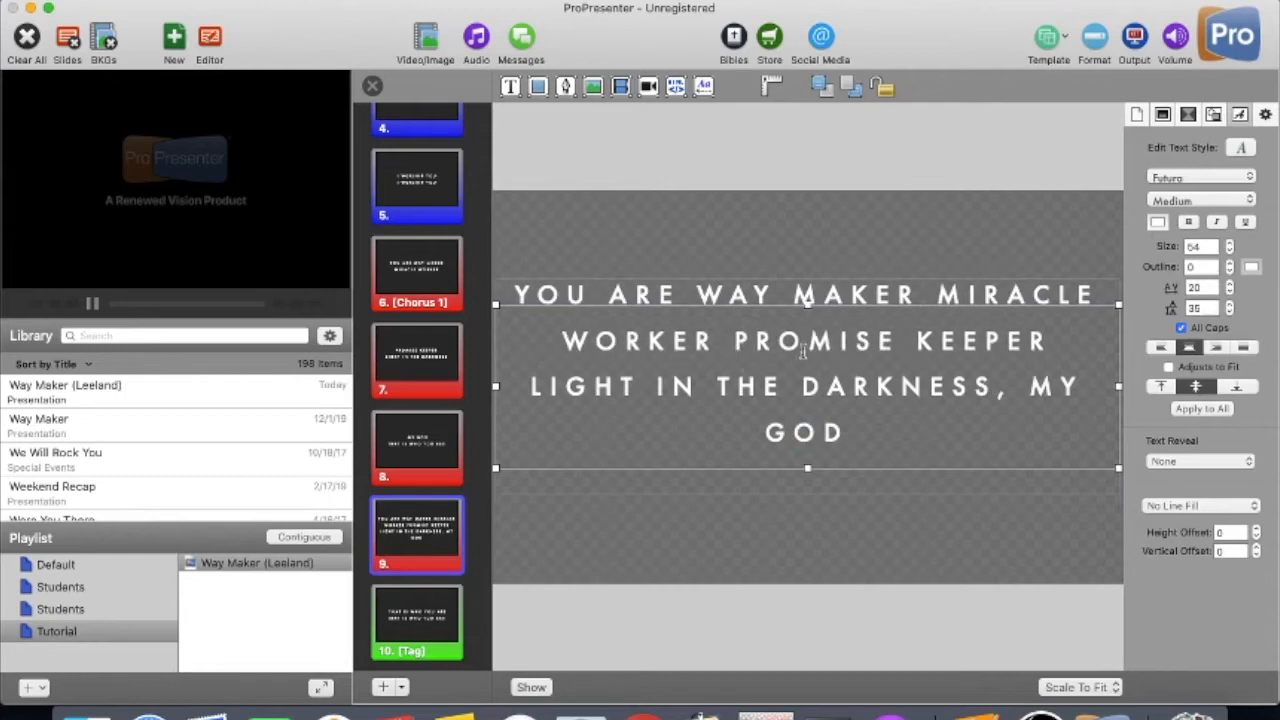
pyautogui.press('Return')
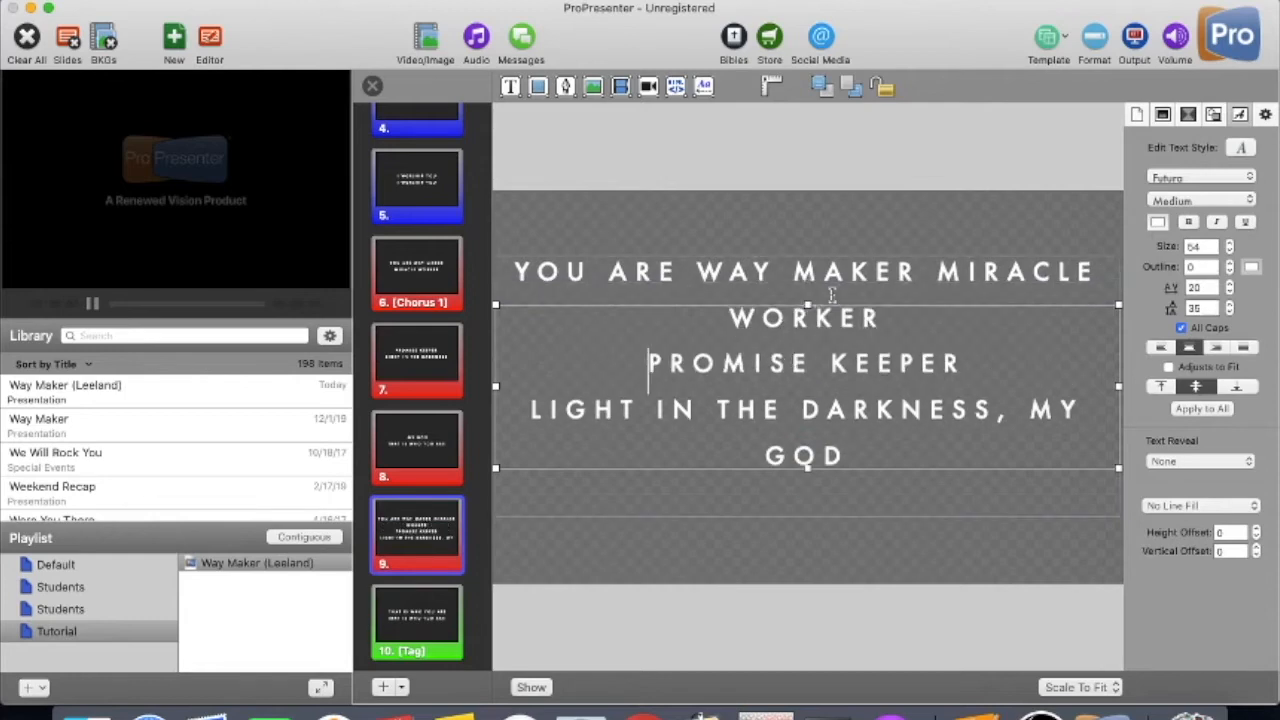
pyautogui.press('BackSpace')
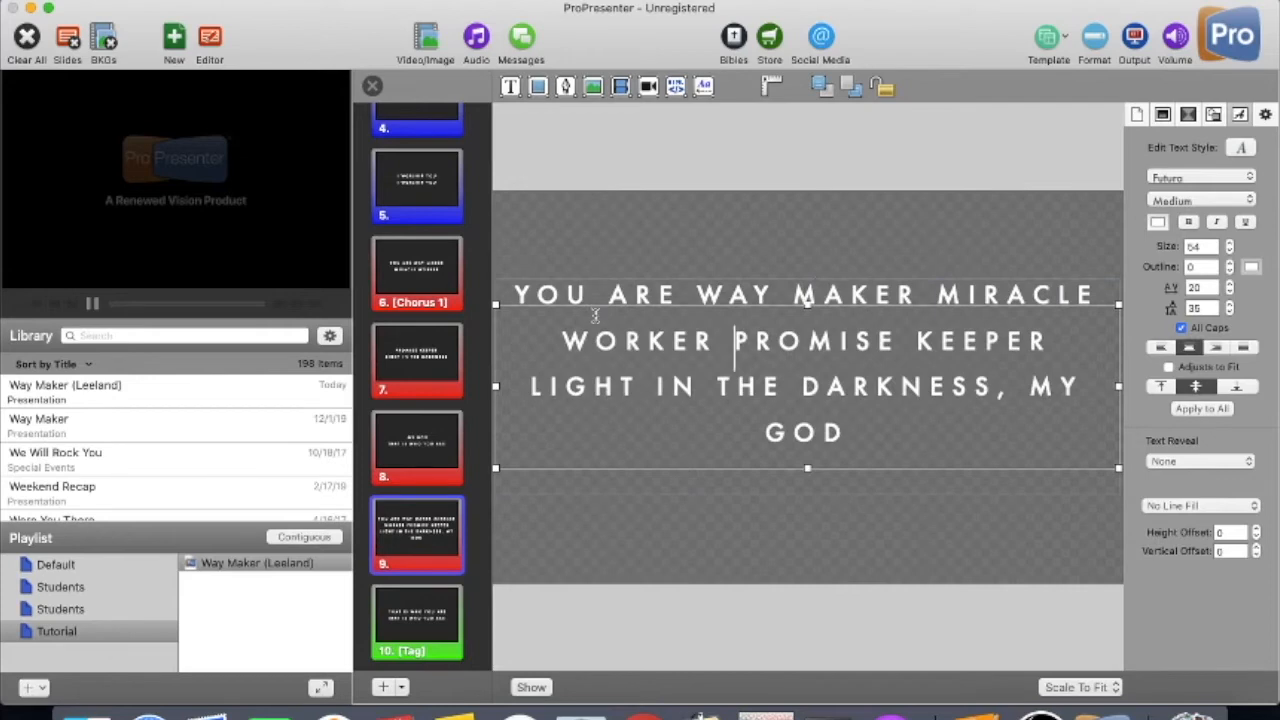
# Insert line breaks before "miracle worker" and before "promise keeper" on slide 9.
pyautogui.click(931, 300)
pyautogui.press('Return')
pyautogui.click(901, 333)
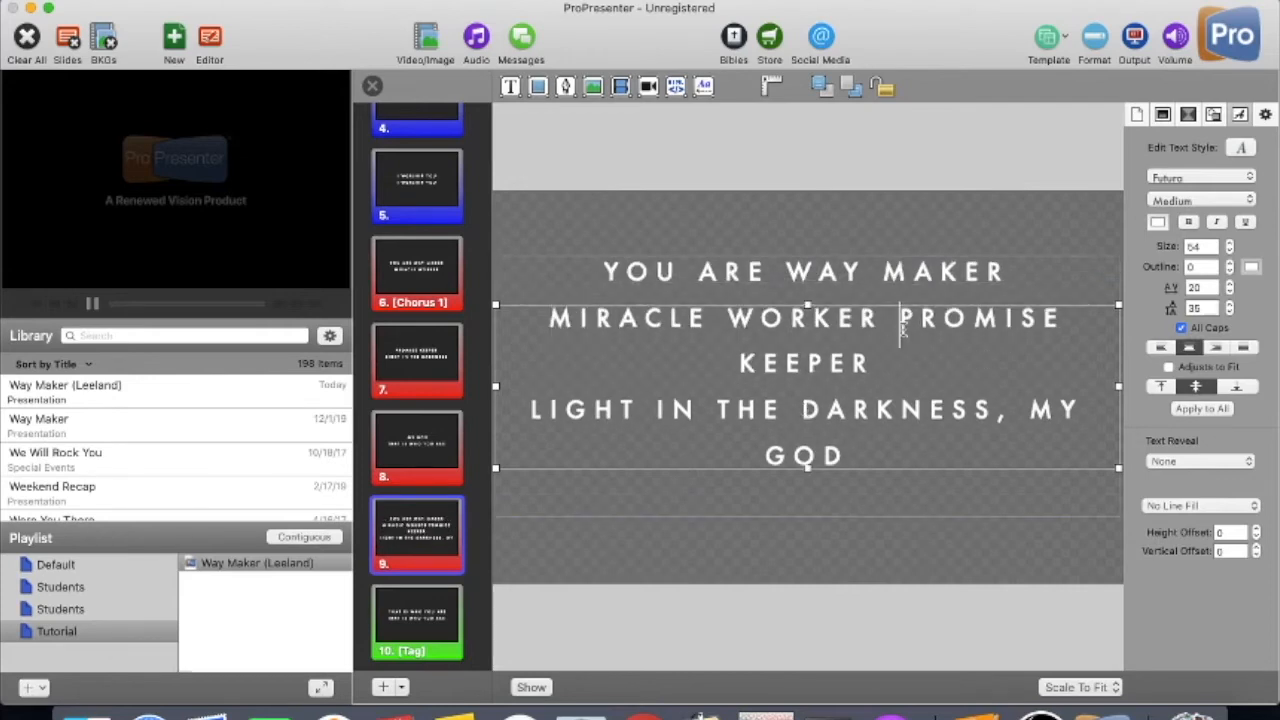
pyautogui.press('Return')
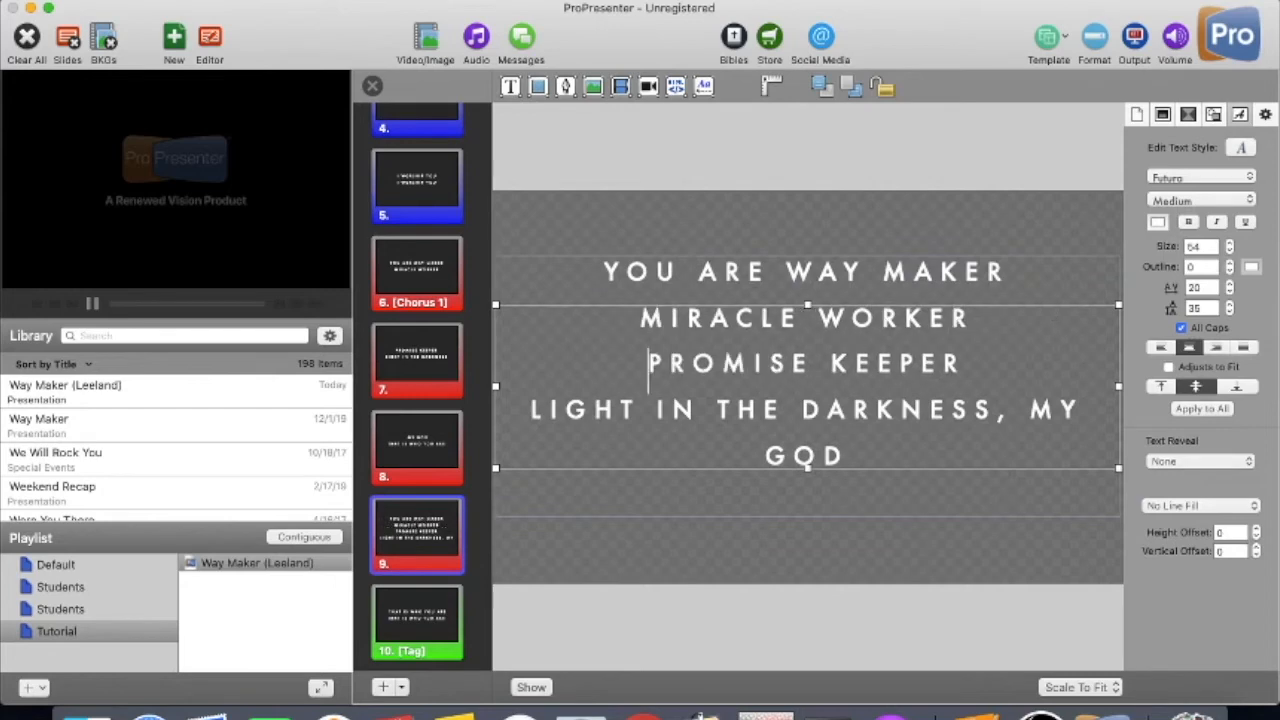
# Move the text from "Promise keeper" through "my God" off slide 9 onto a new slide directly after it.
pyautogui.moveTo(632, 361); pyautogui.dragTo(873, 514)
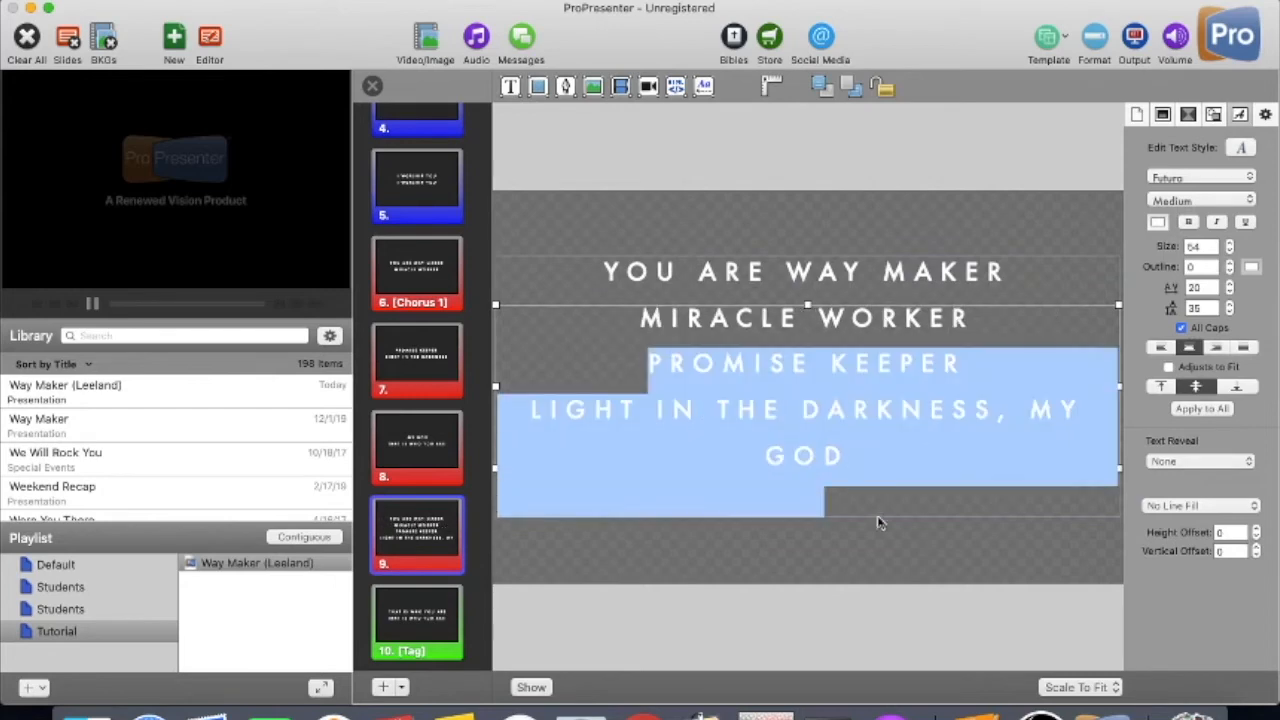
pyautogui.moveTo(628, 342); pyautogui.dragTo(887, 445)
pyautogui.press('super+c')
pyautogui.press('BackSpace')
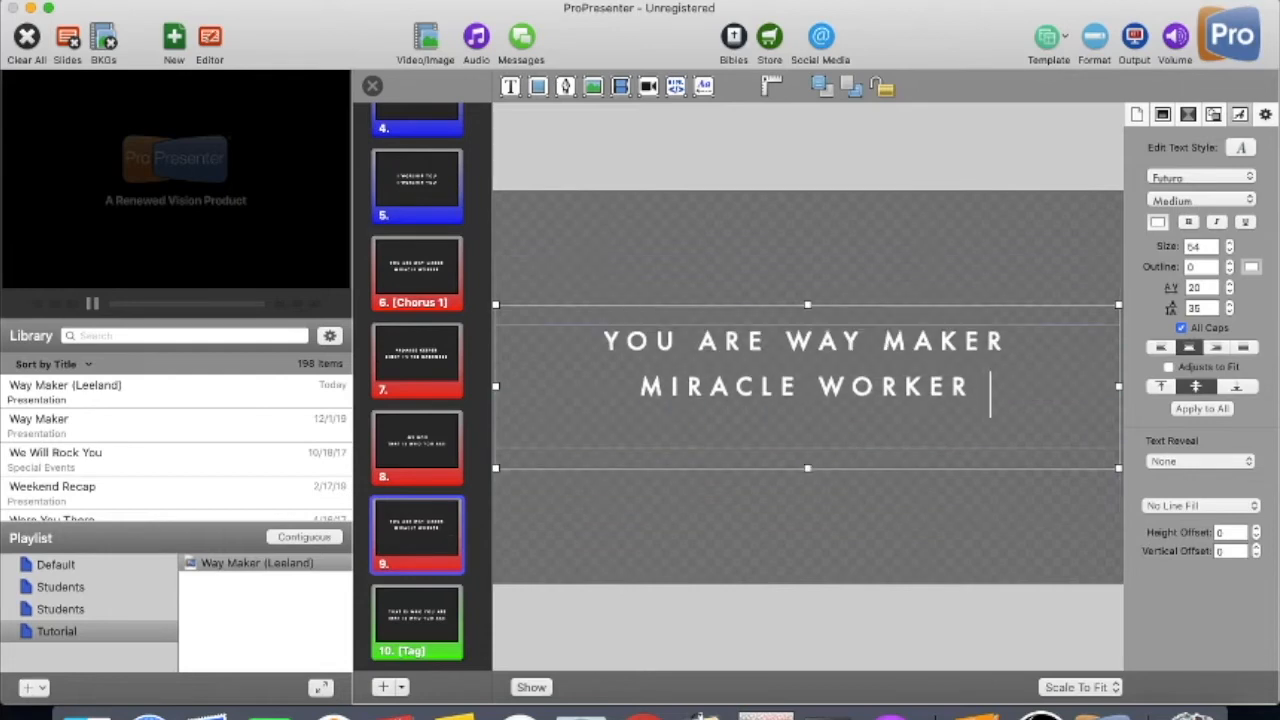
pyautogui.press('BackSpace')
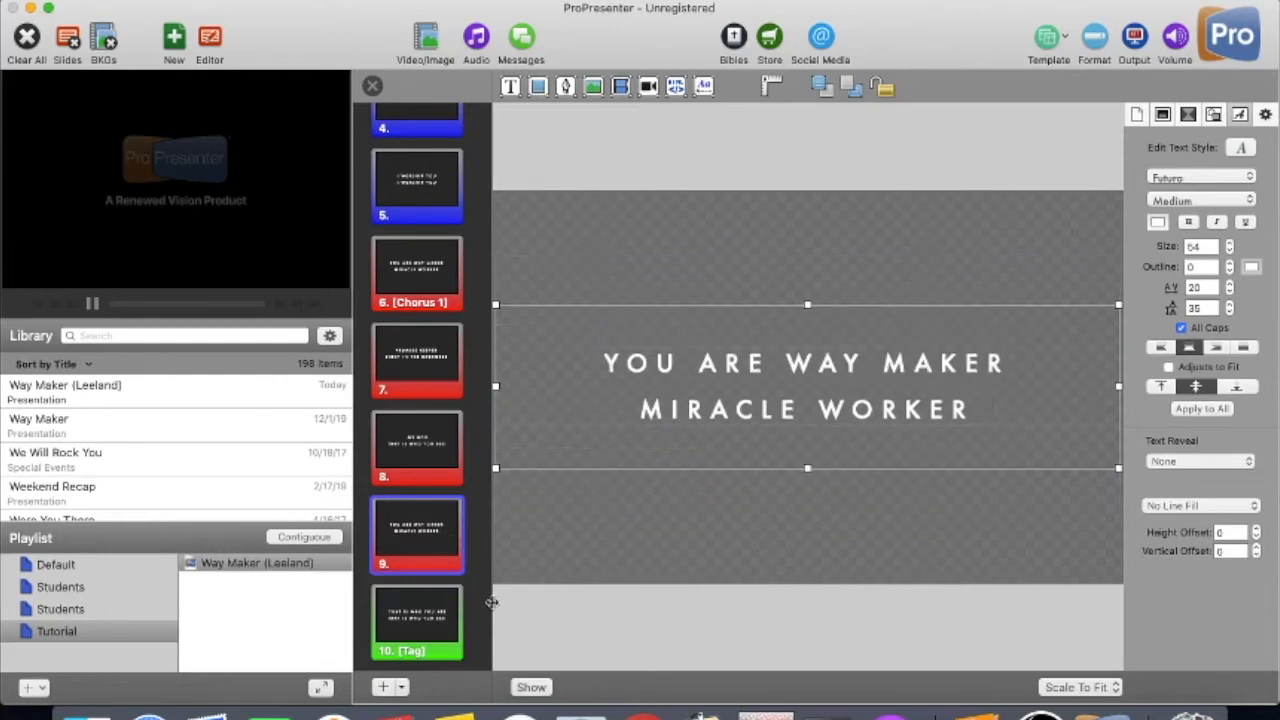
pyautogui.click(382, 687)
pyautogui.press('super+v')
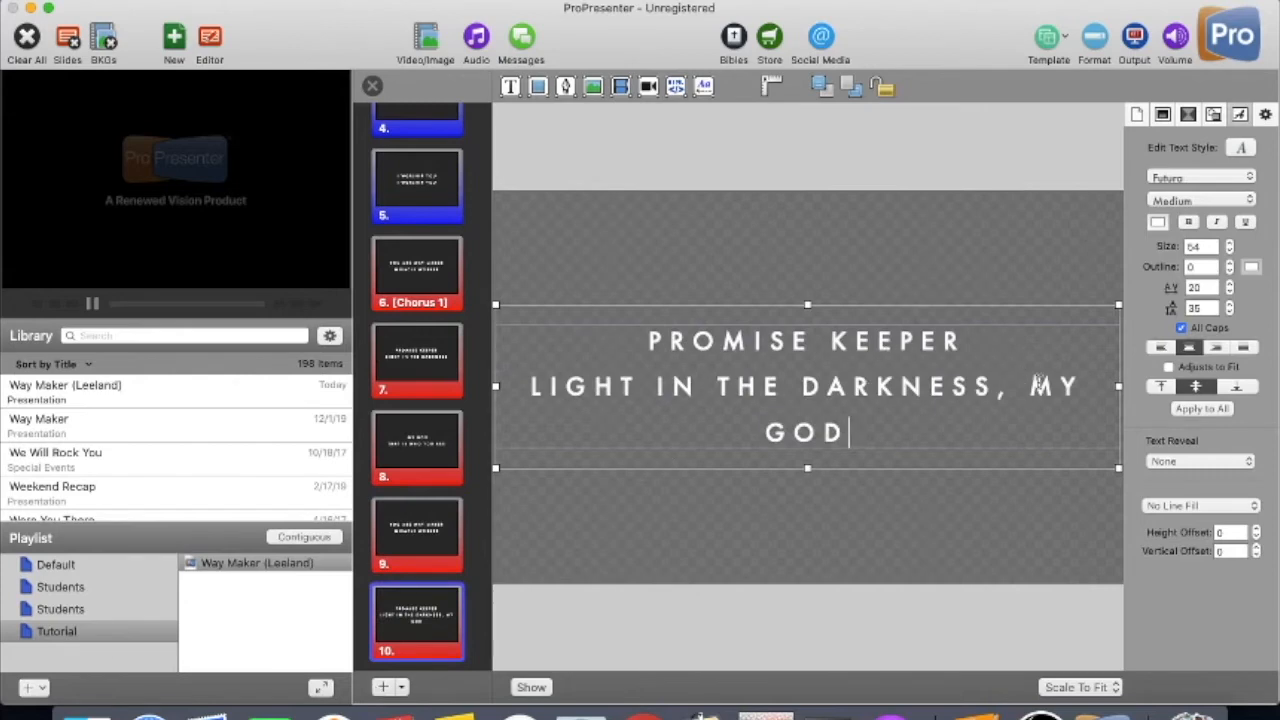
# On slide 10, remove the comma after "darkness" and delete "my God", leaving two lines.
pyautogui.click(998, 396)
pyautogui.press('BackSpace')
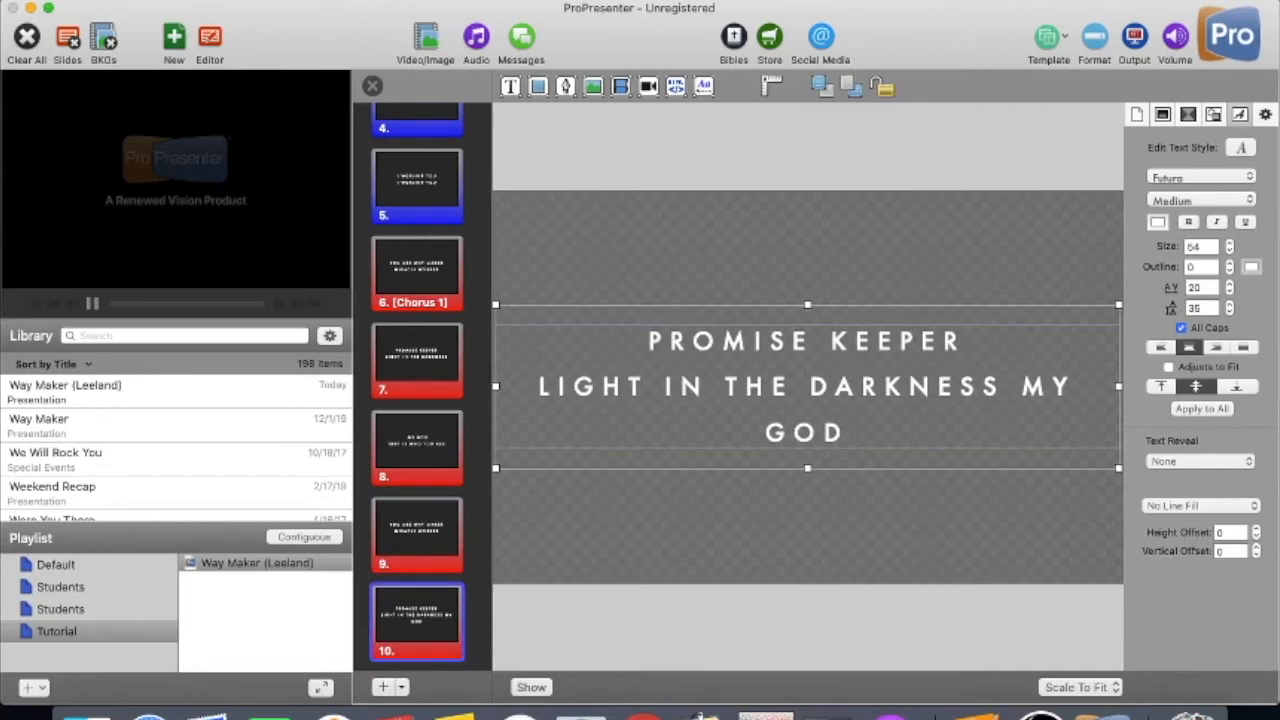
pyautogui.press('Return')
pyautogui.moveTo(728, 433); pyautogui.dragTo(888, 433)
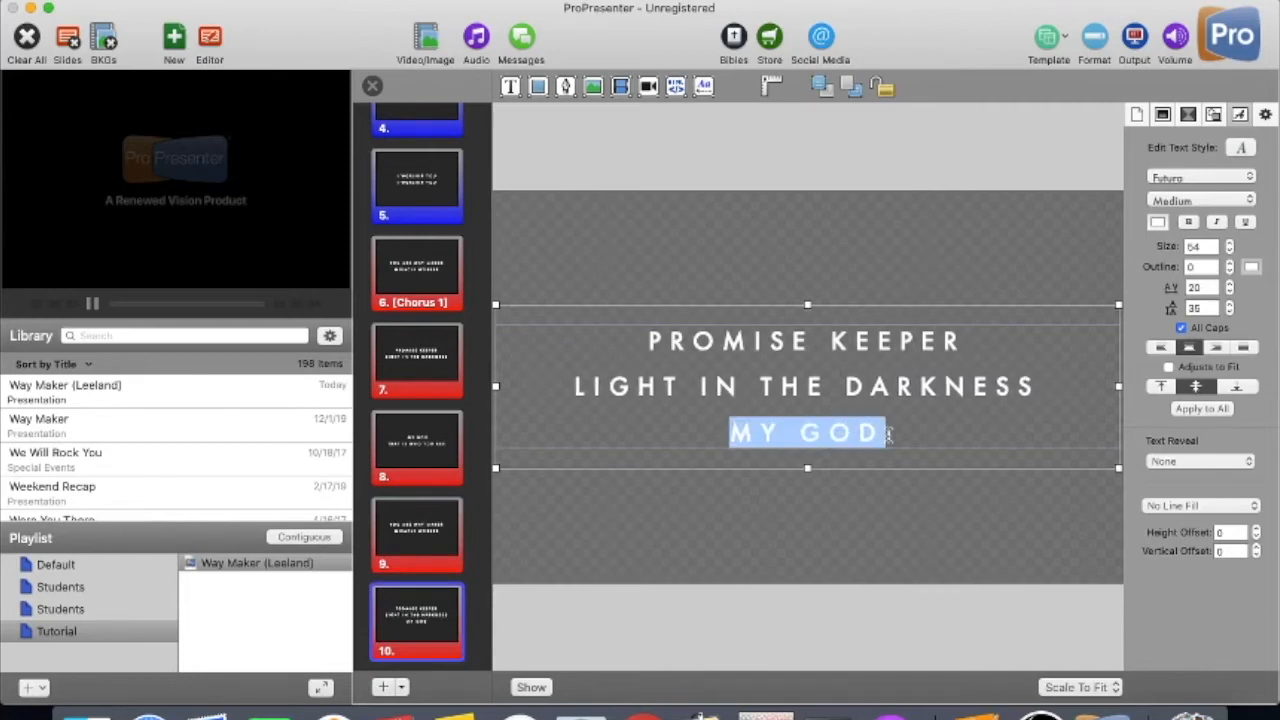
pyautogui.press('BackSpace')
pyautogui.press('BackSpace')
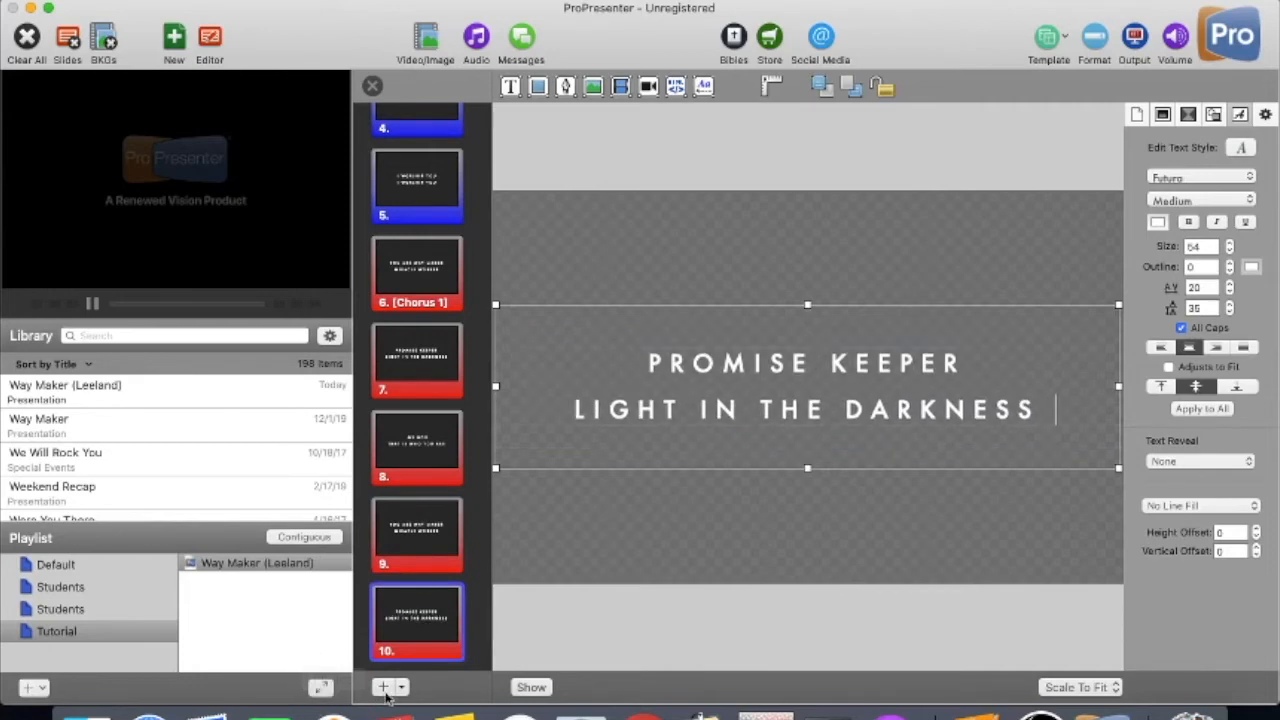
pyautogui.click(383, 688)
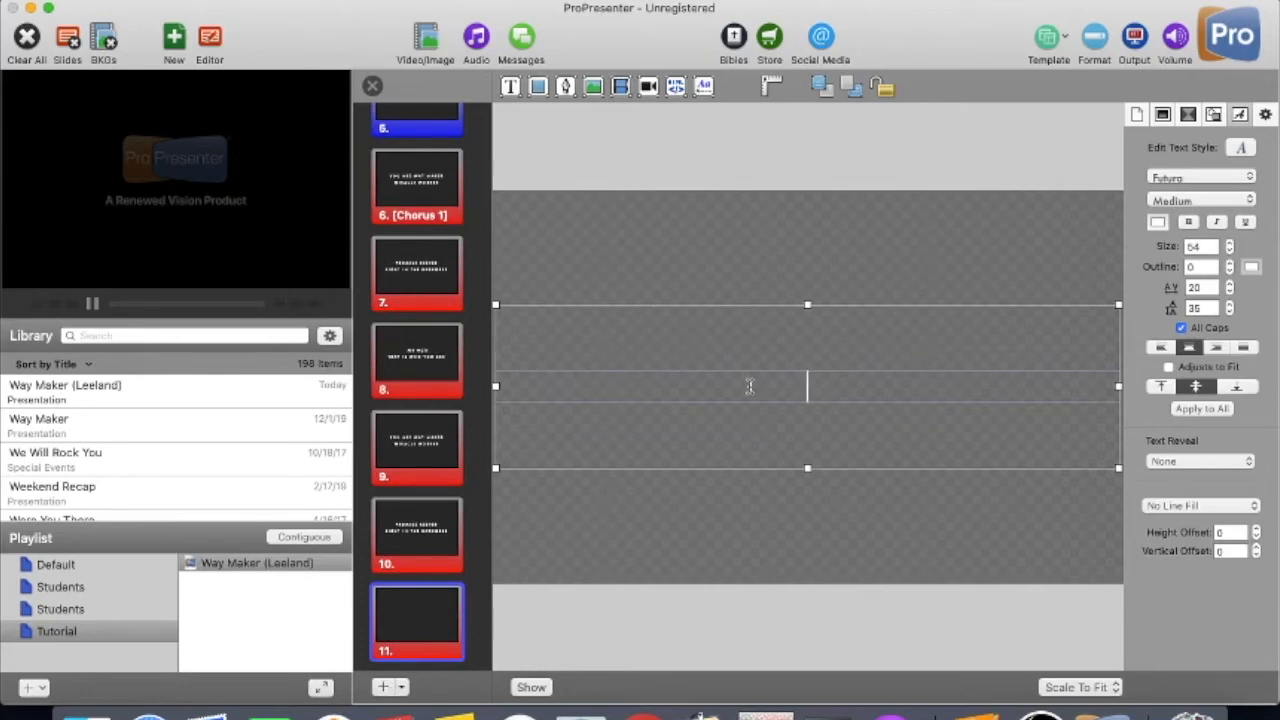
pyautogui.press('super+a')
pyautogui.press('BackSpace')
pyautogui.click(430, 600)
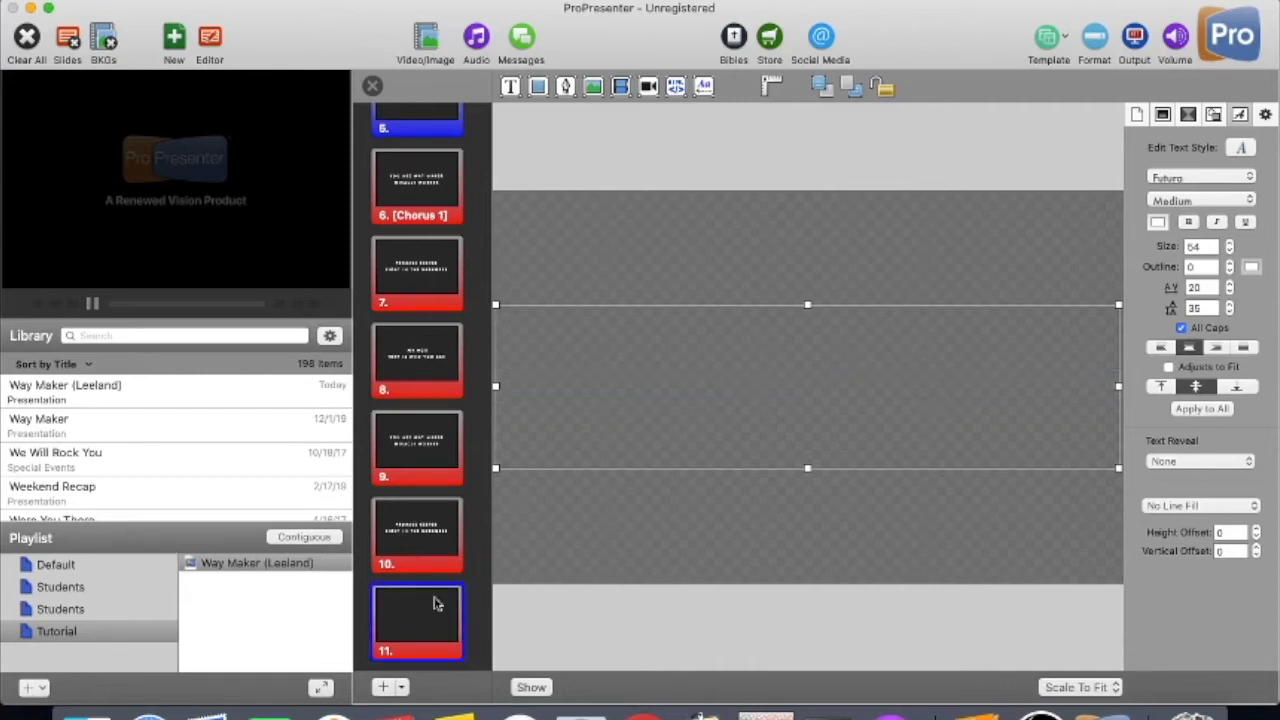
pyautogui.press('Delete')
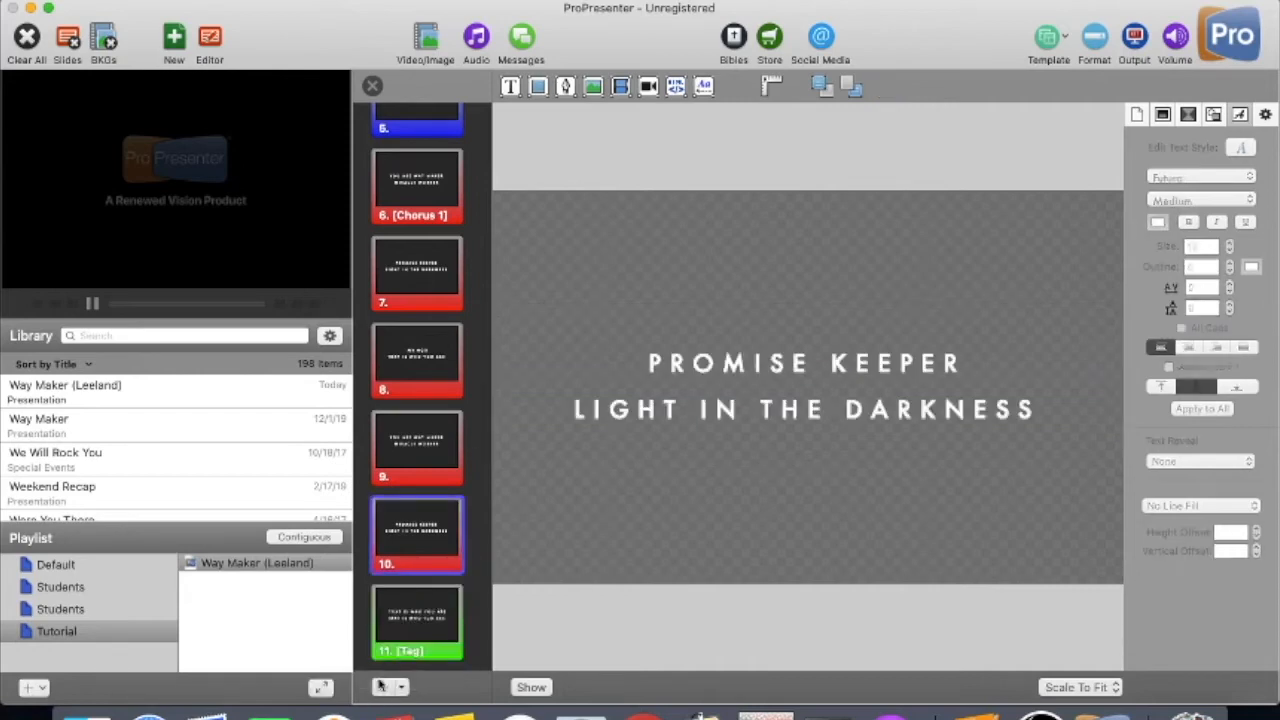
pyautogui.click(382, 686)
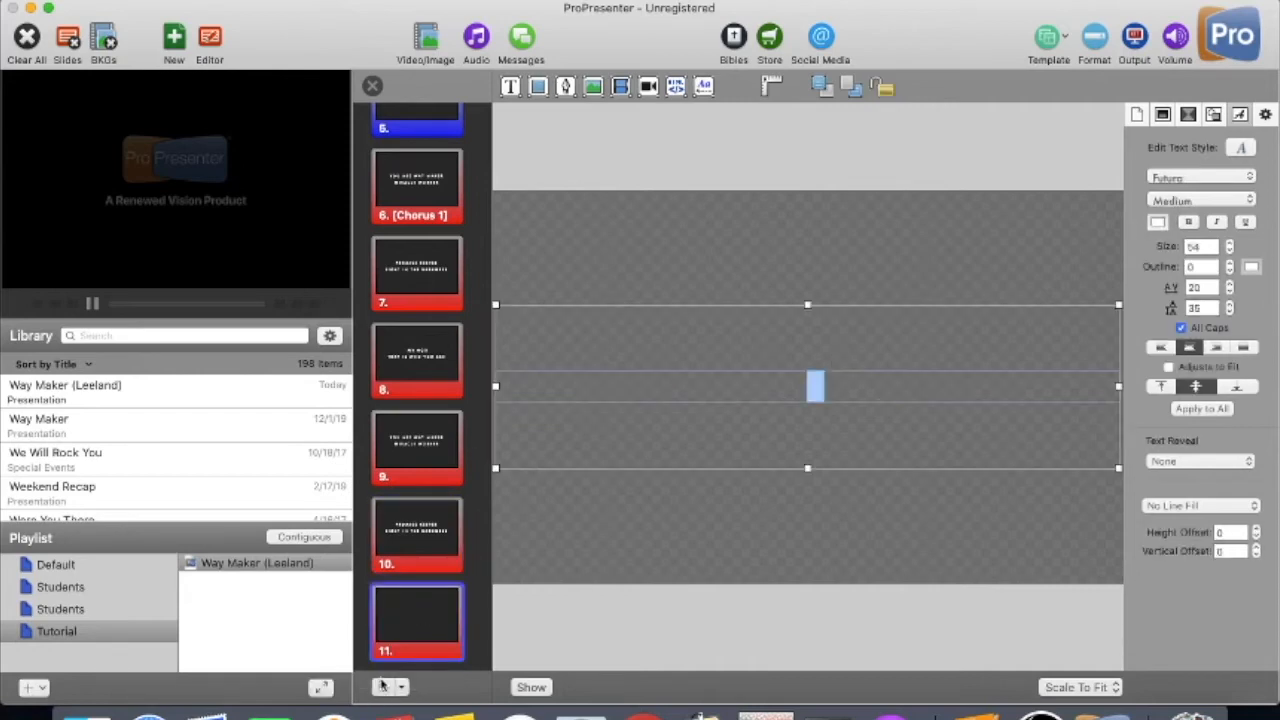
pyautogui.rightClick(742, 386)
pyautogui.click(792, 450)
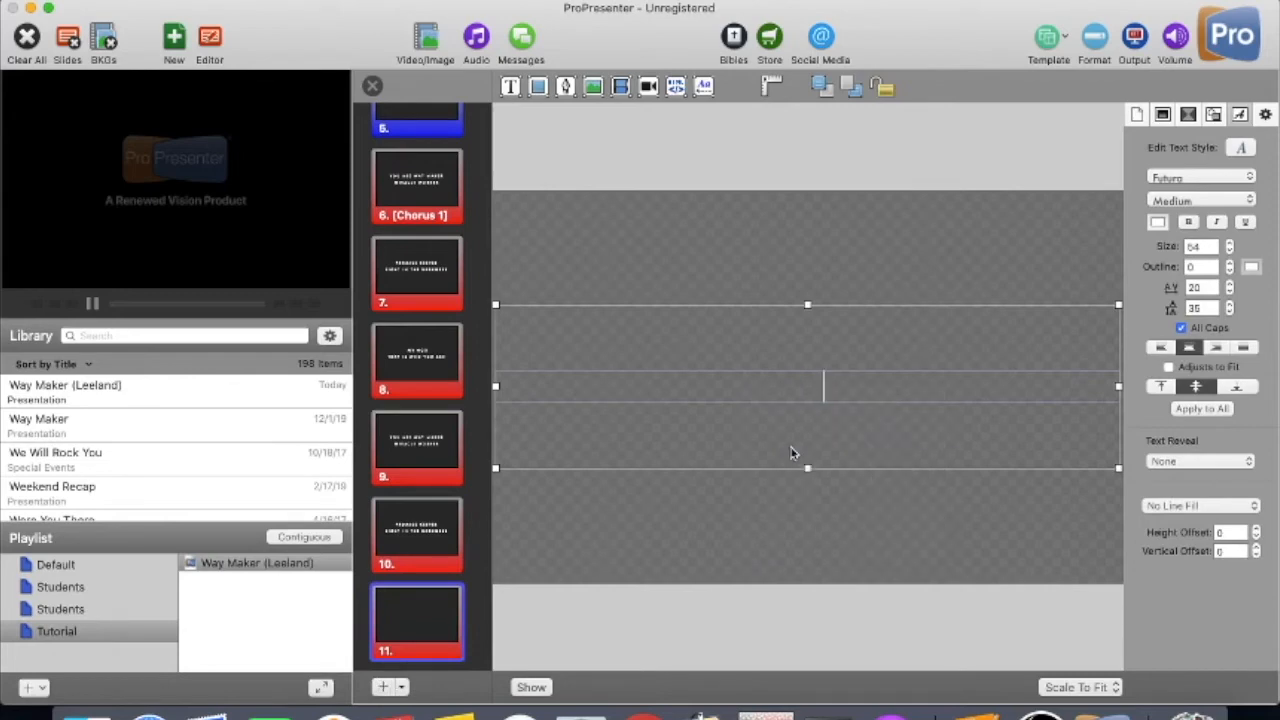
pyautogui.click(425, 522)
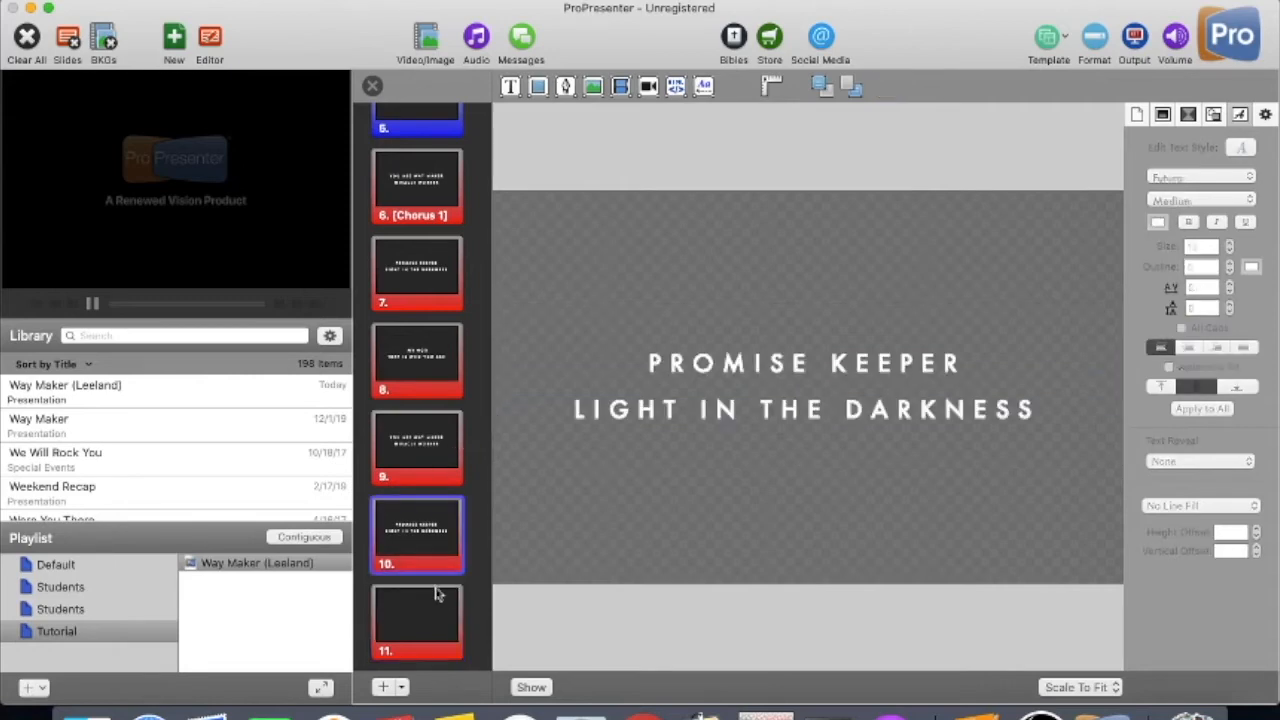
pyautogui.click(438, 632)
pyautogui.click(590, 375)
pyautogui.doubleClick(590, 374)
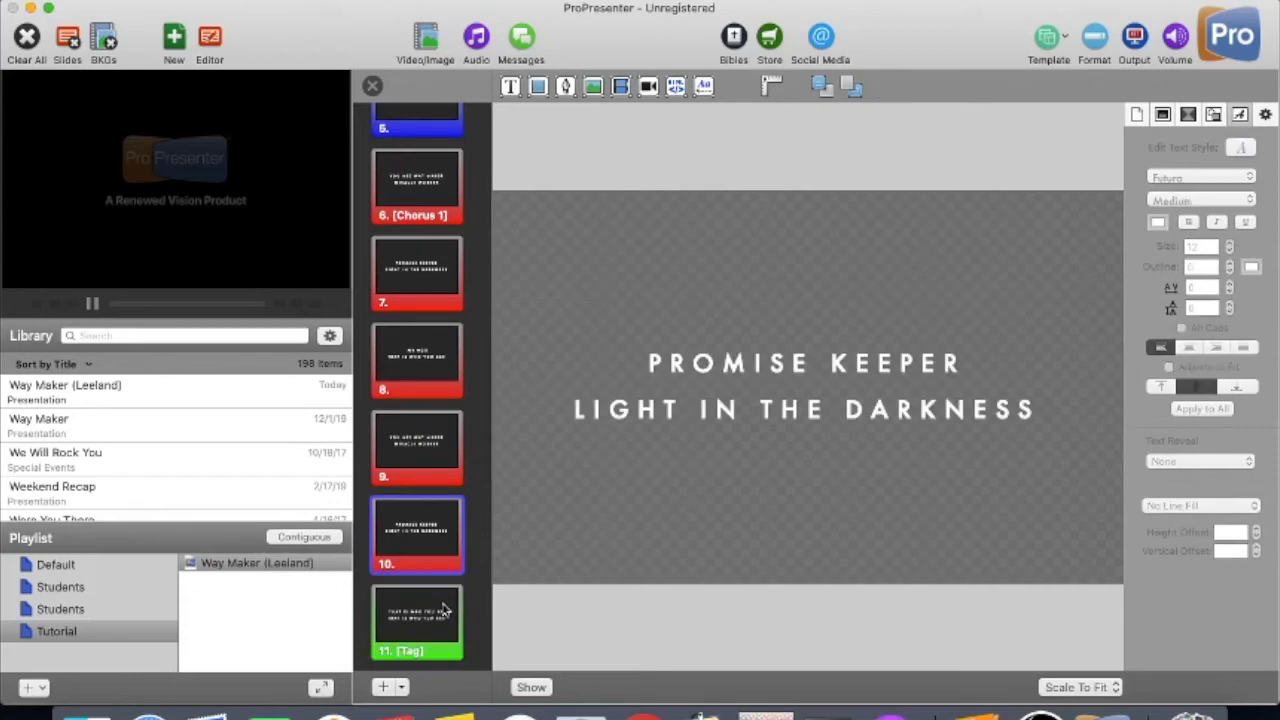
# Duplicate slide 10 directly after itself and clear all text from the copy.
pyautogui.rightClick(425, 548)
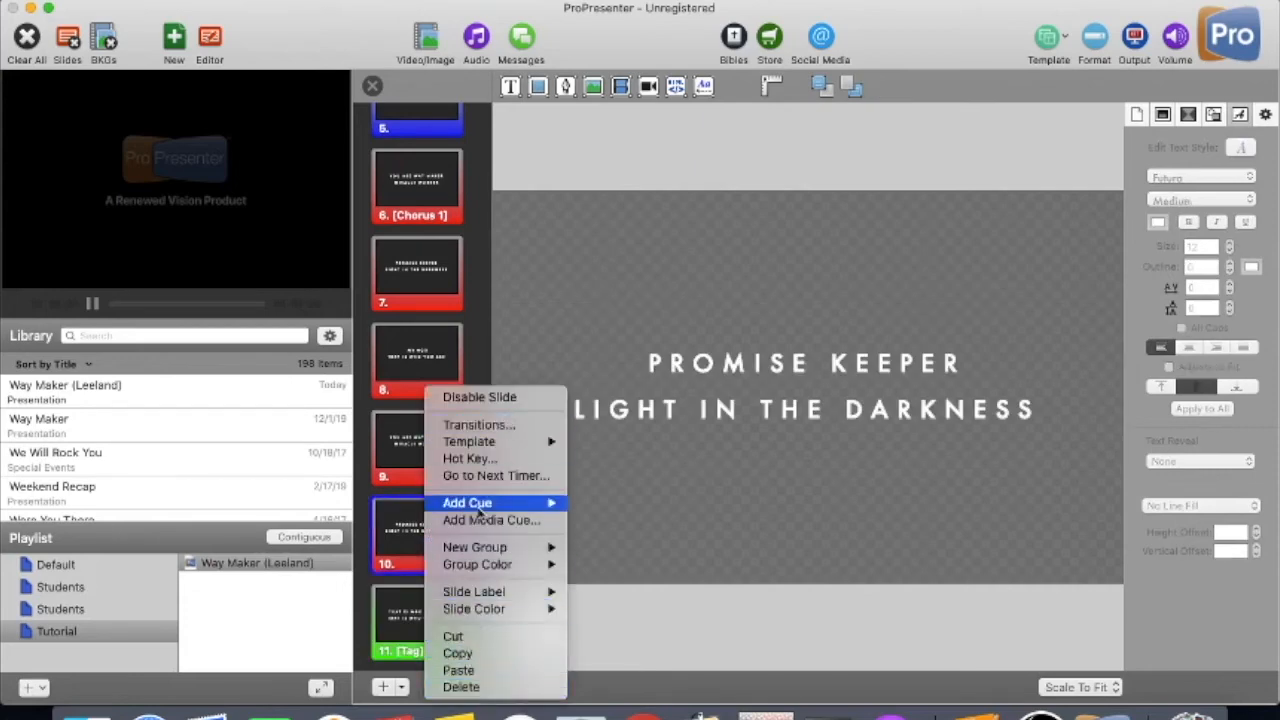
pyautogui.click(485, 653)
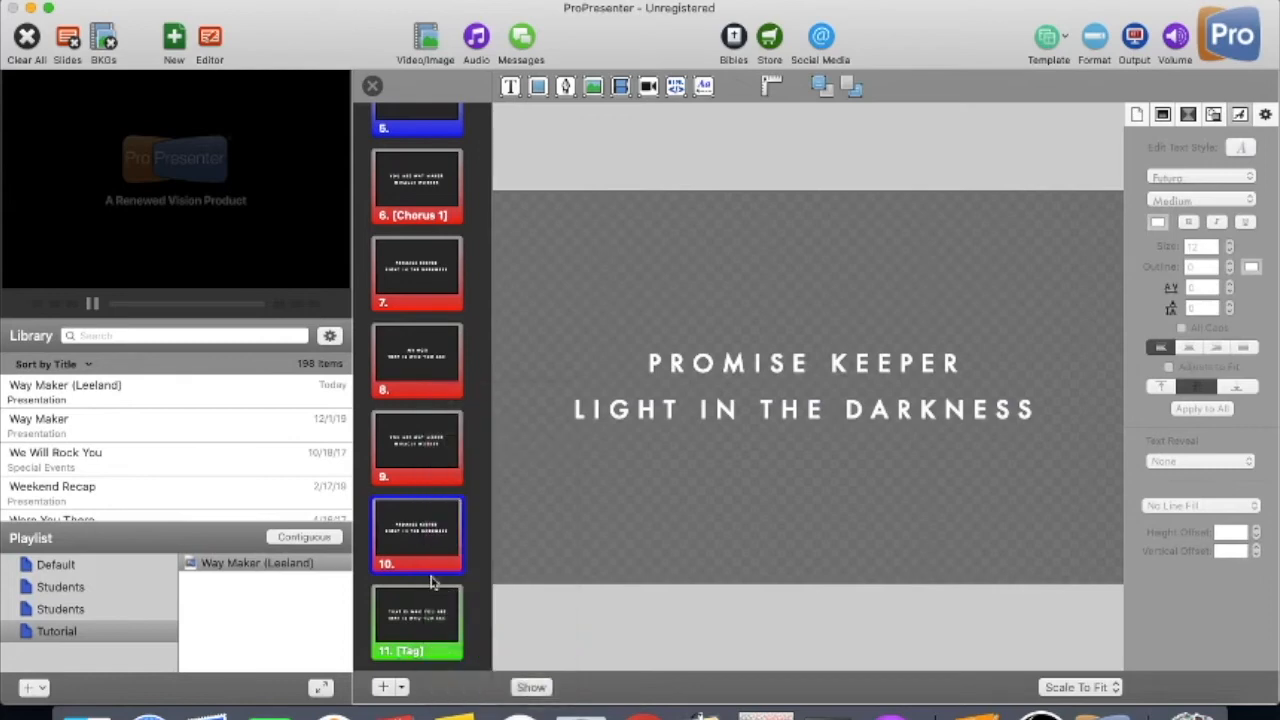
pyautogui.press('super+v')
pyautogui.scroll(-2, 437, 637)
pyautogui.click(439, 545)
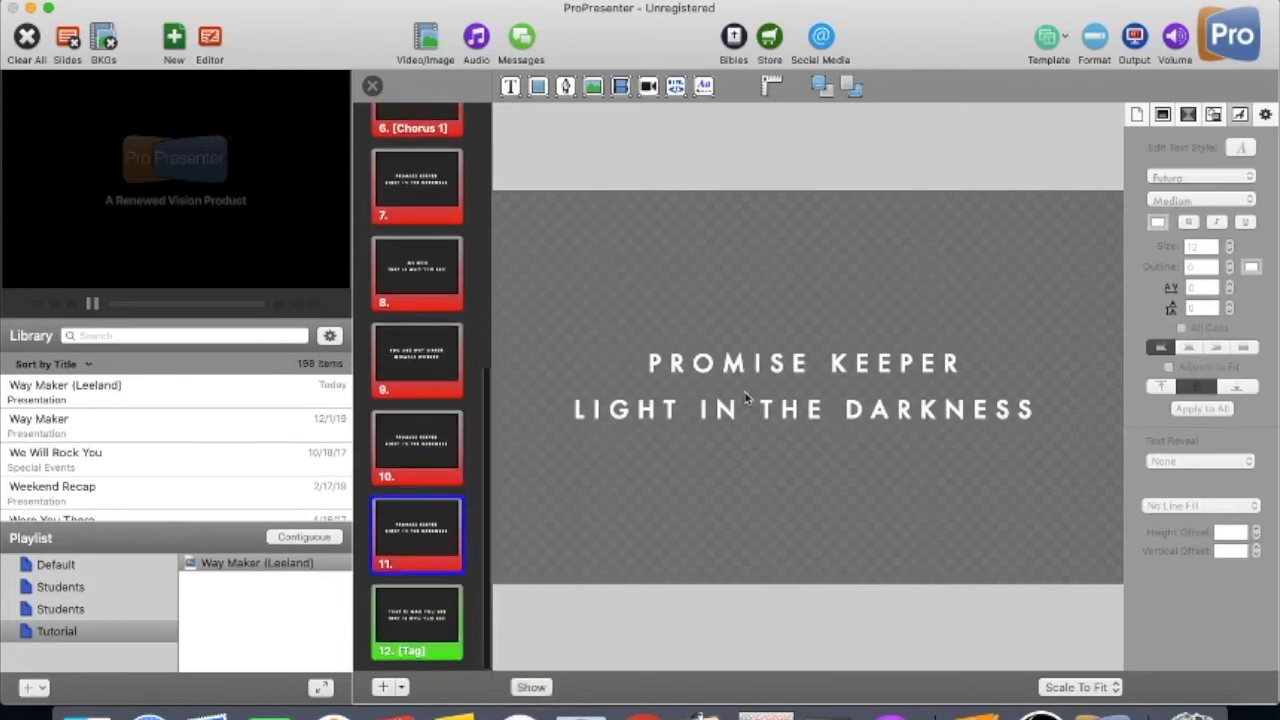
pyautogui.click(763, 380)
pyautogui.doubleClick(763, 378)
pyautogui.press('super+a')
pyautogui.press('BackSpace')
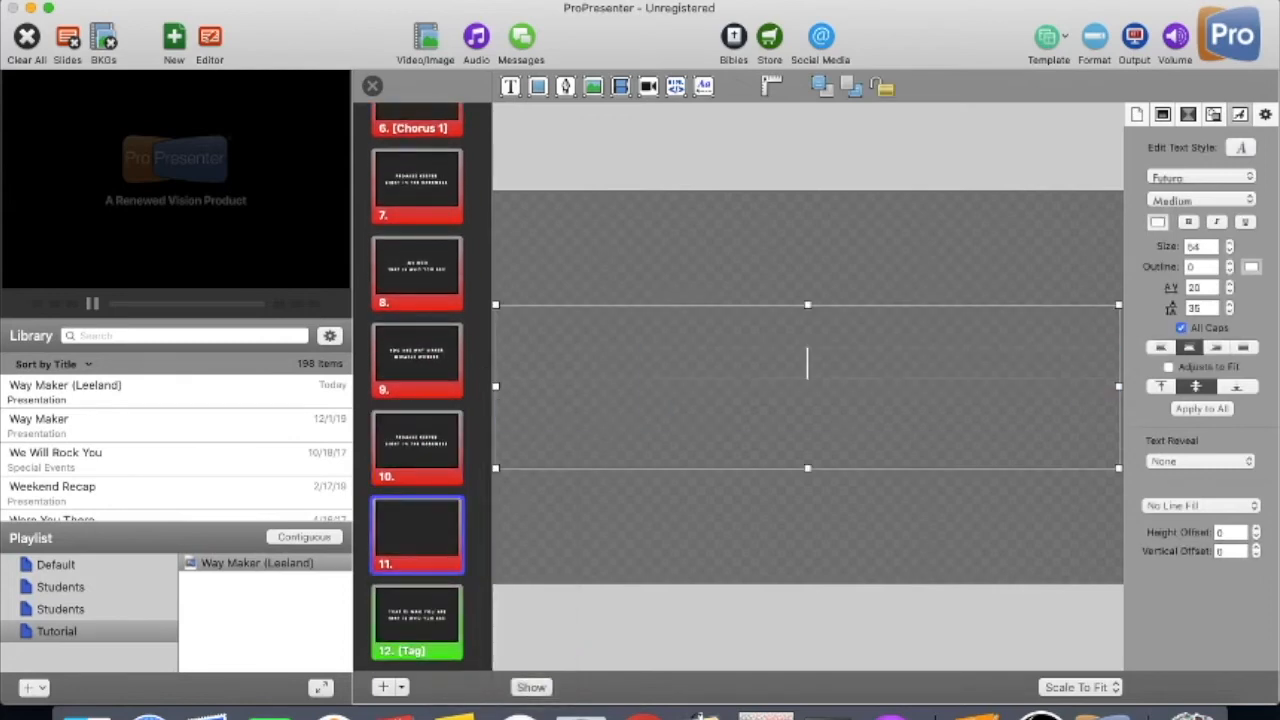
pyautogui.rightClick(806, 375)
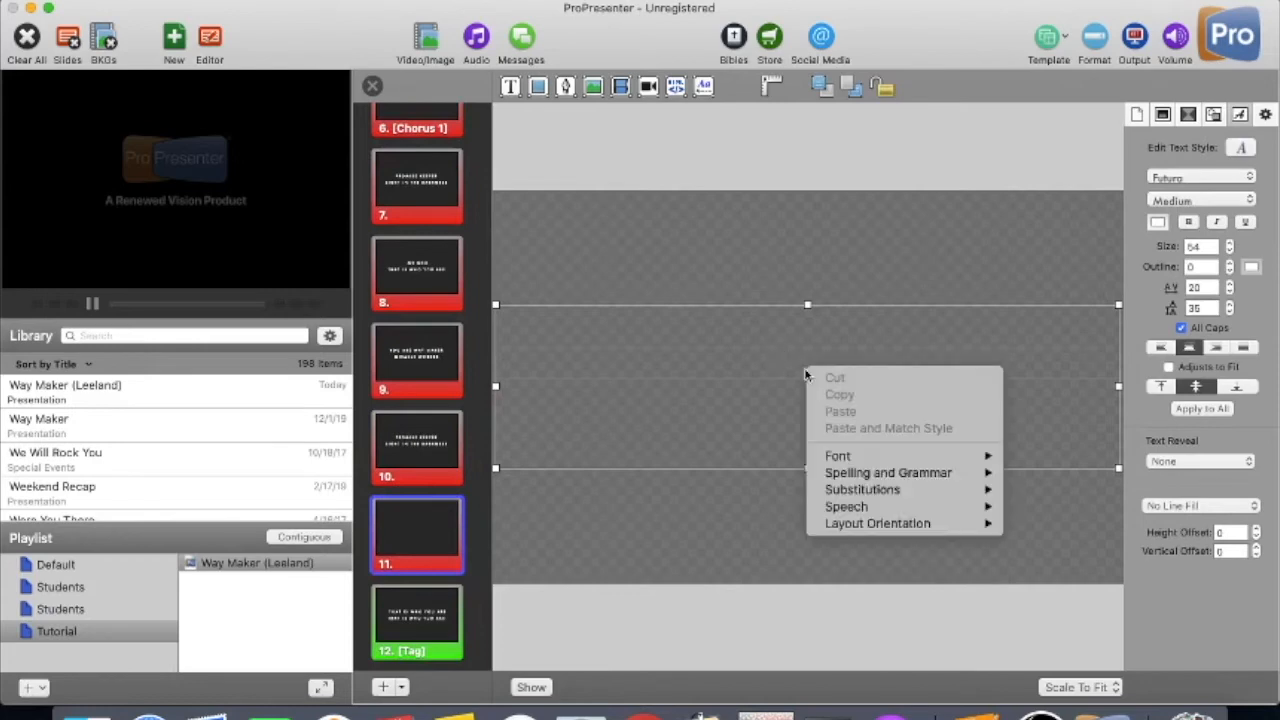
pyautogui.click(729, 383)
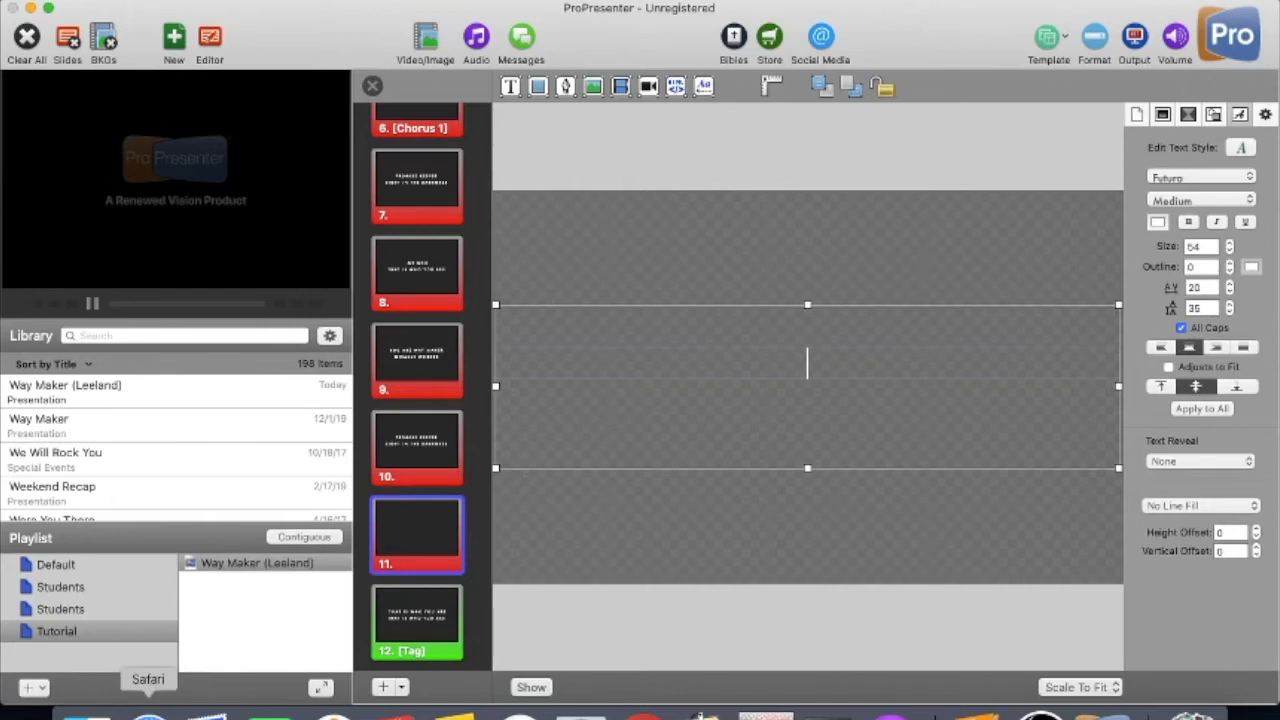
# Switch to the lyrics page in Safari and copy "my God / That is who You are" from the end of the chorus.
pyautogui.click(148, 712)
pyautogui.click(400, 324)
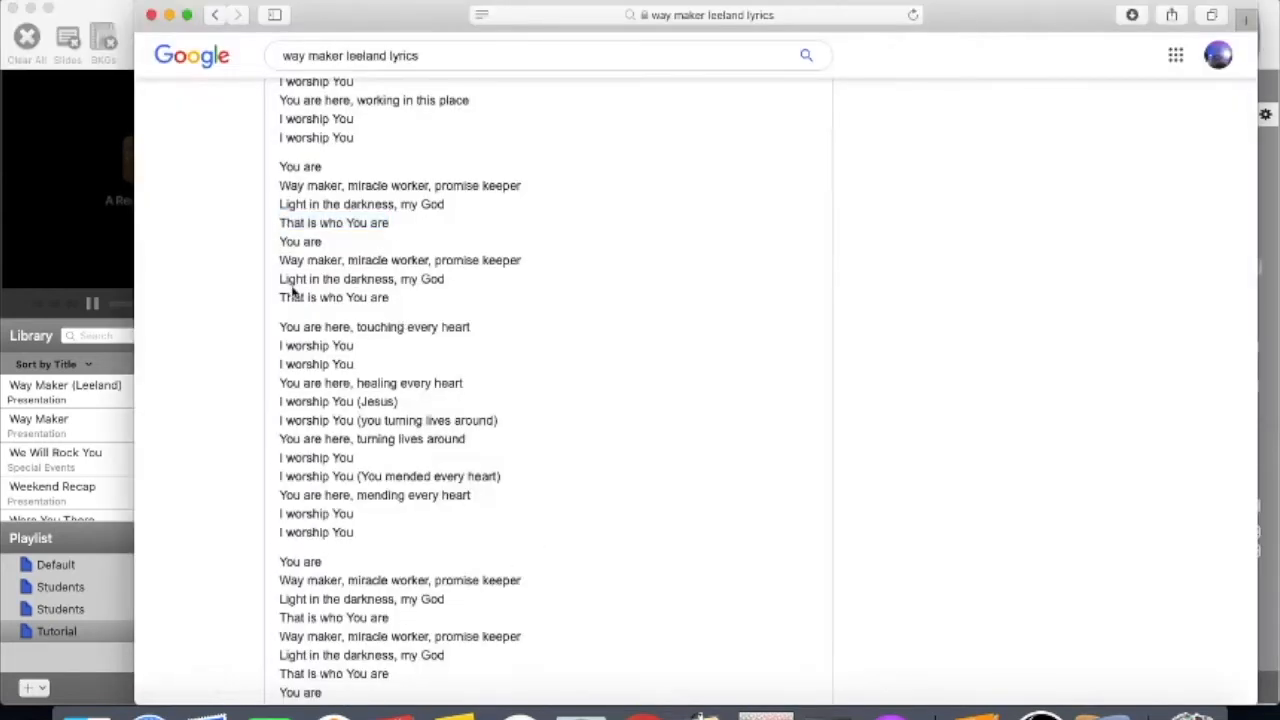
pyautogui.moveTo(404, 279); pyautogui.dragTo(414, 306)
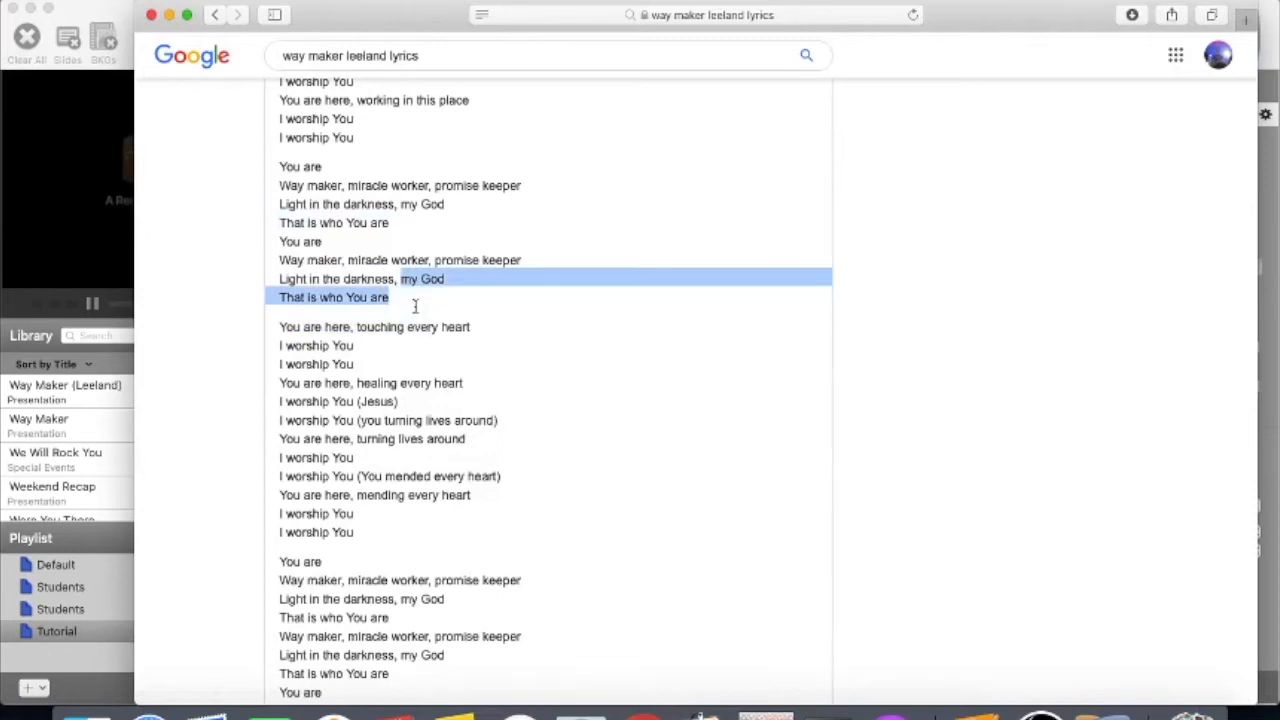
# Return to ProPresenter and try to paste the copied lyric lines into the empty text box on slide 11.
pyautogui.click(103, 34)
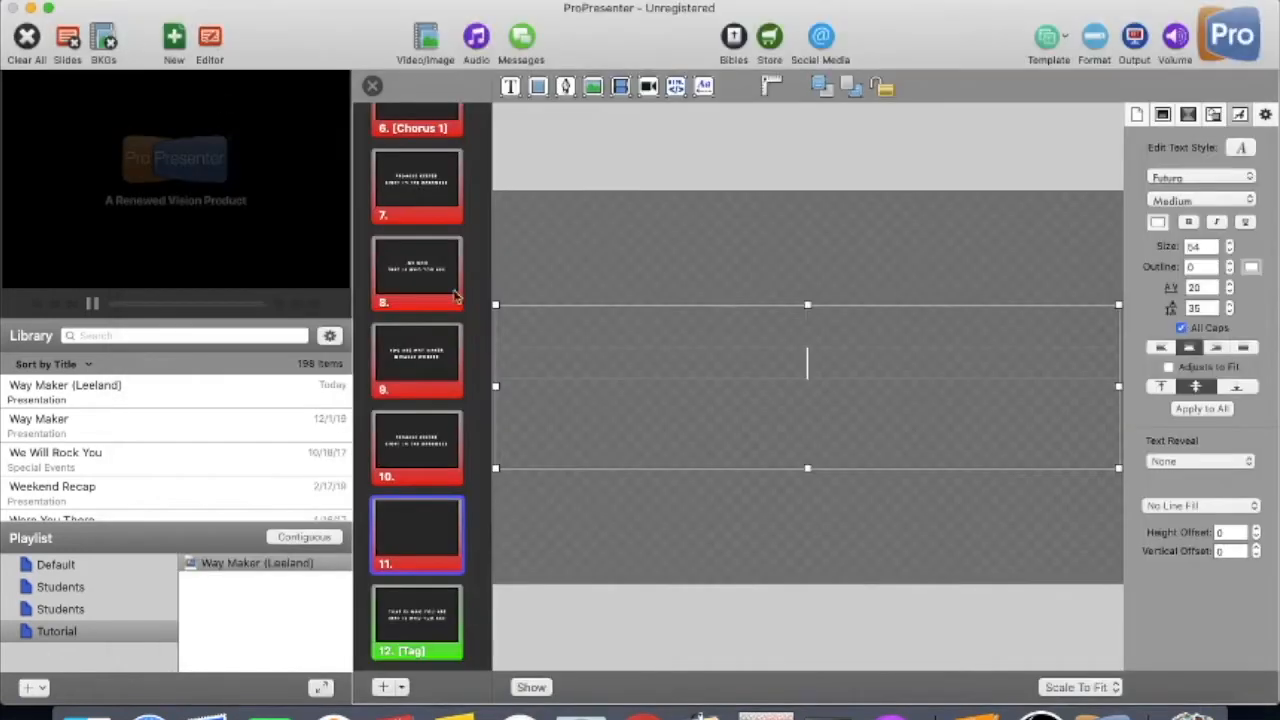
pyautogui.doubleClick(698, 363)
pyautogui.press('super+v')
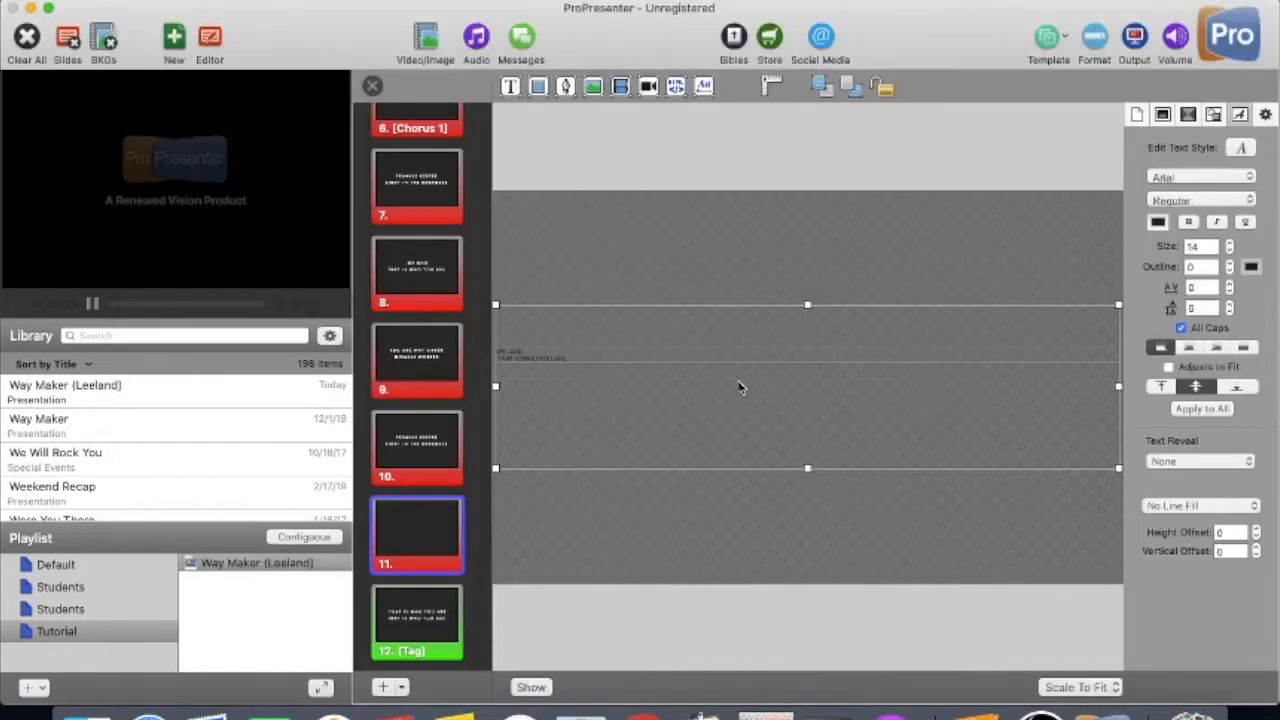
# Undo the paste on slide 11 and delete that slide.
pyautogui.click(160, 1)
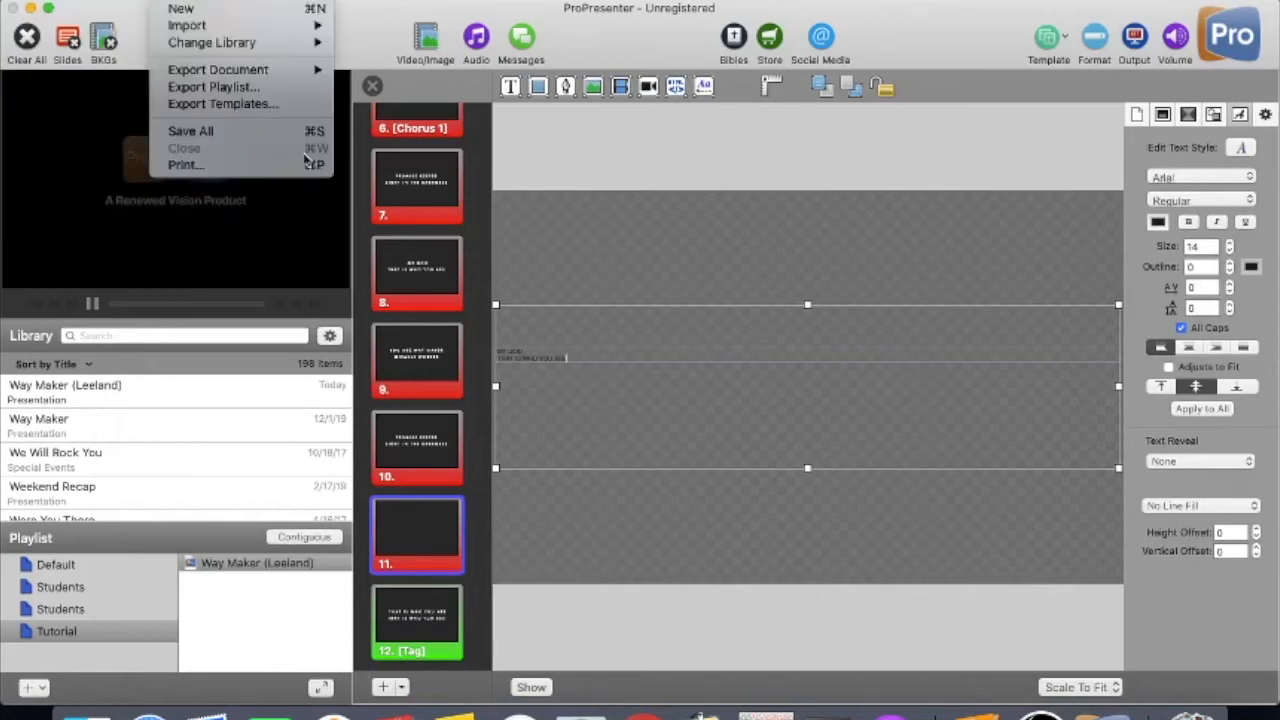
pyautogui.press('super+z')
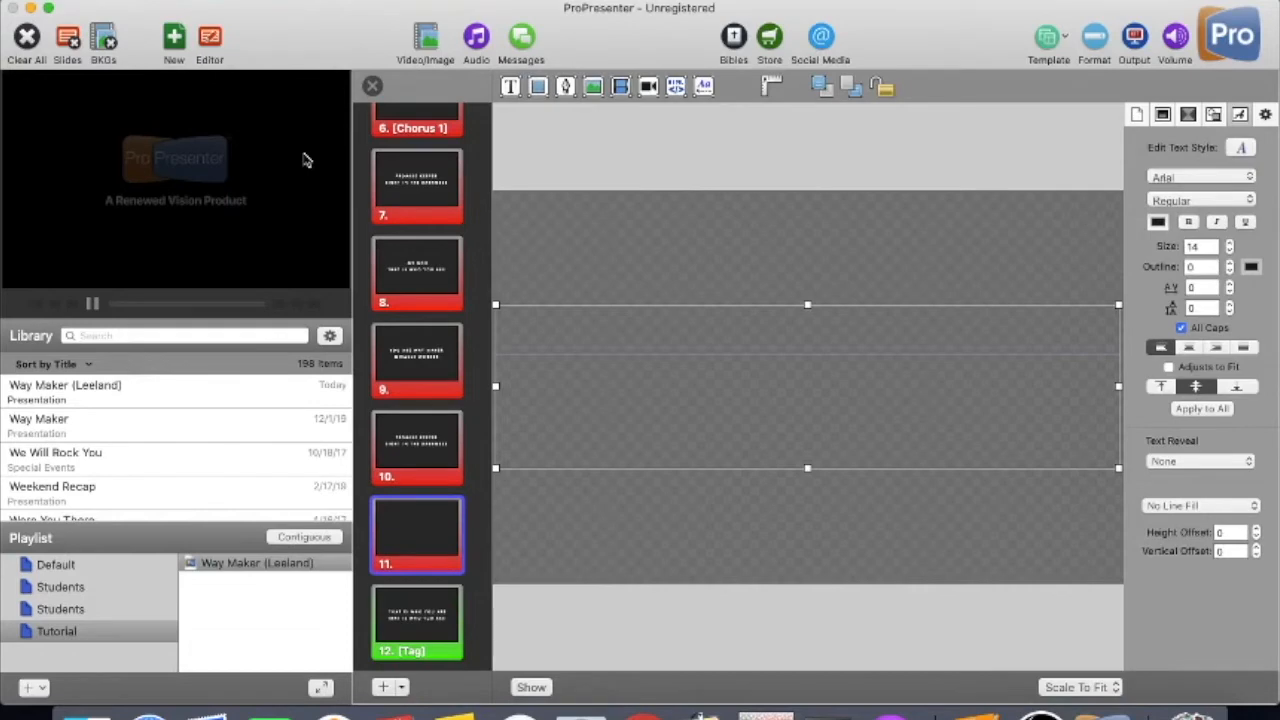
pyautogui.click(399, 532)
pyautogui.press('Delete')
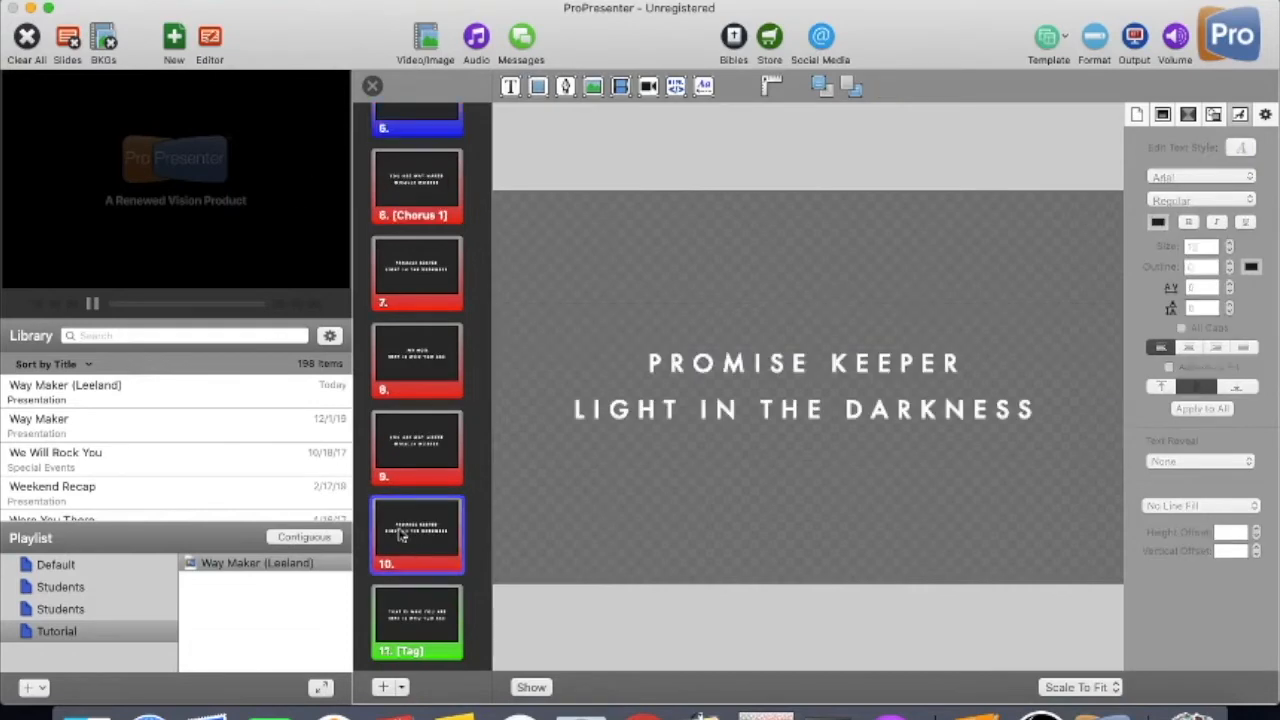
# Make a copy of slide 10 as slide 11 and remove the "Promise keeper / Light in the darkness" text from it.
pyautogui.rightClick(414, 562)
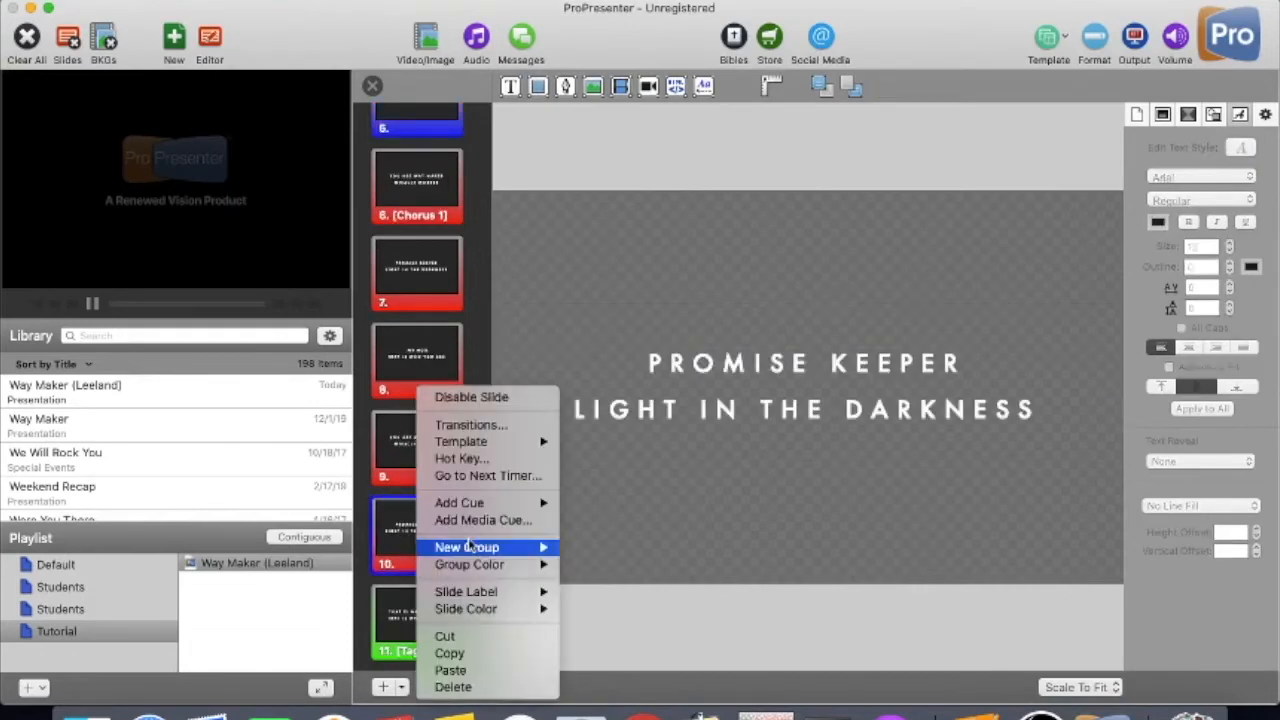
pyautogui.click(476, 654)
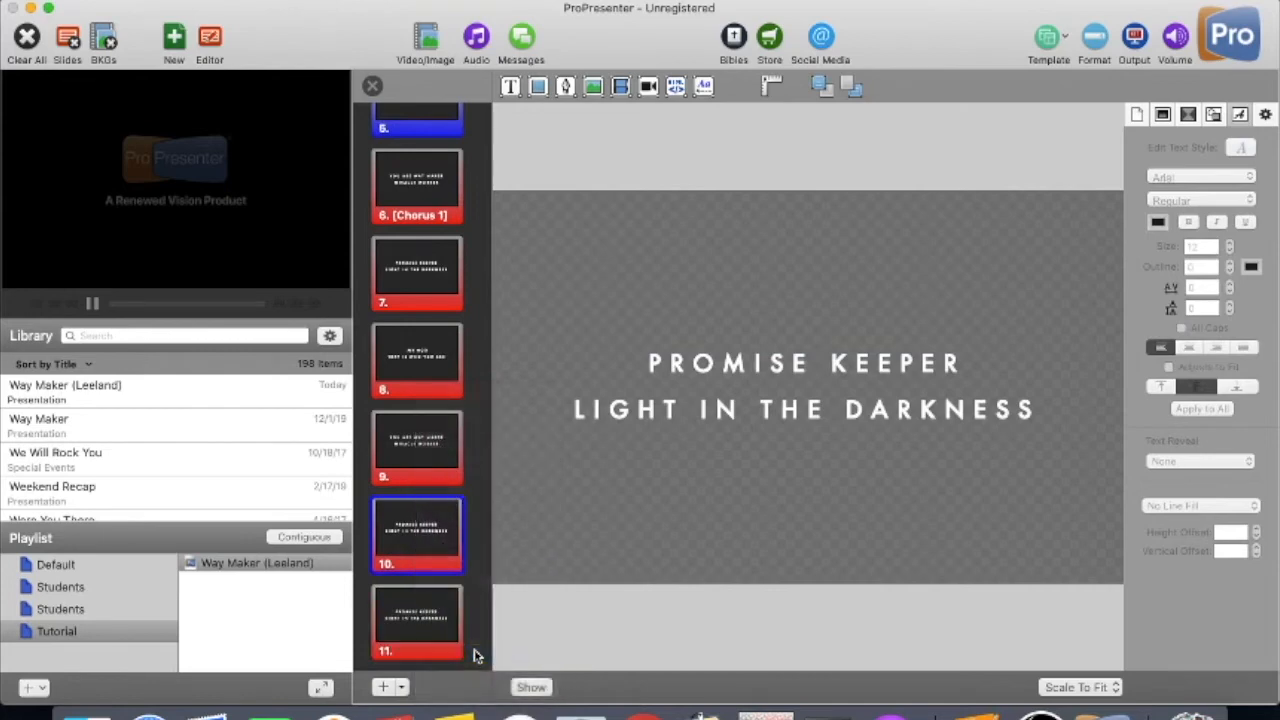
pyautogui.press('super+v')
pyautogui.click(409, 521)
pyautogui.doubleClick(769, 412)
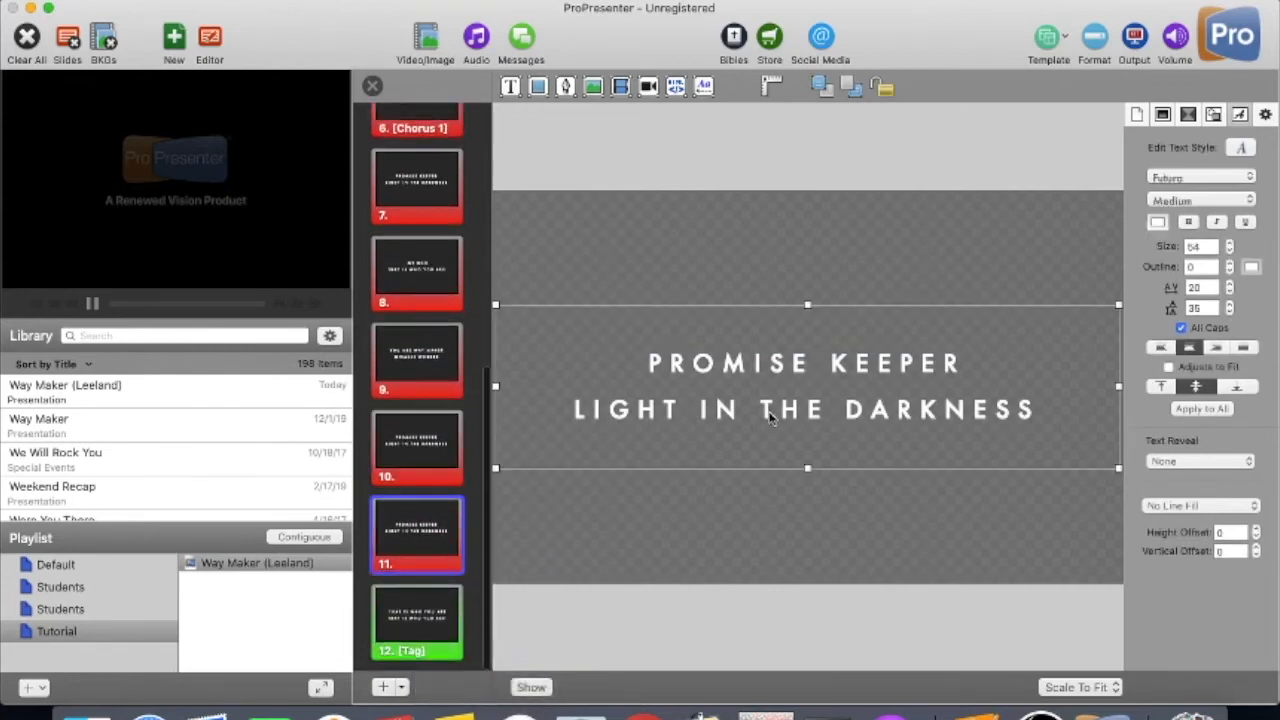
pyautogui.press('super+a')
pyautogui.write('\\')
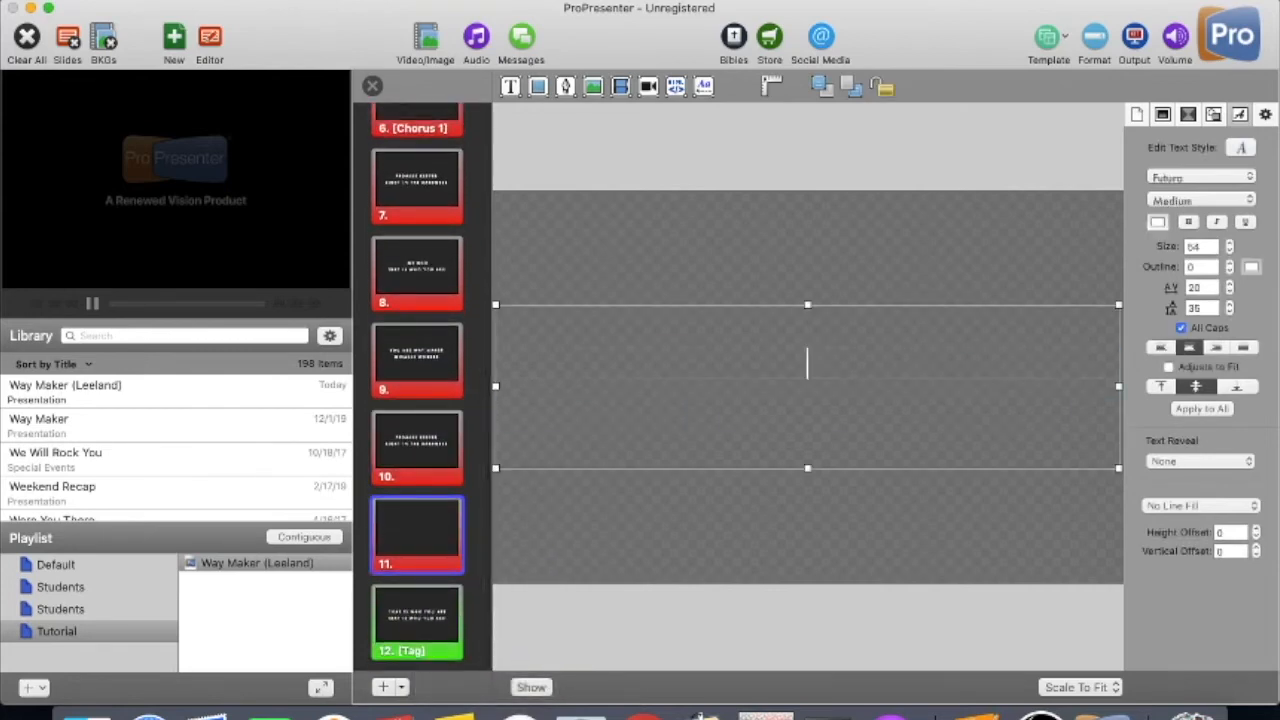
# Paste "My God / That is who You are" into slide 11, matching the slide's existing text style.
pyautogui.click(149, 716)
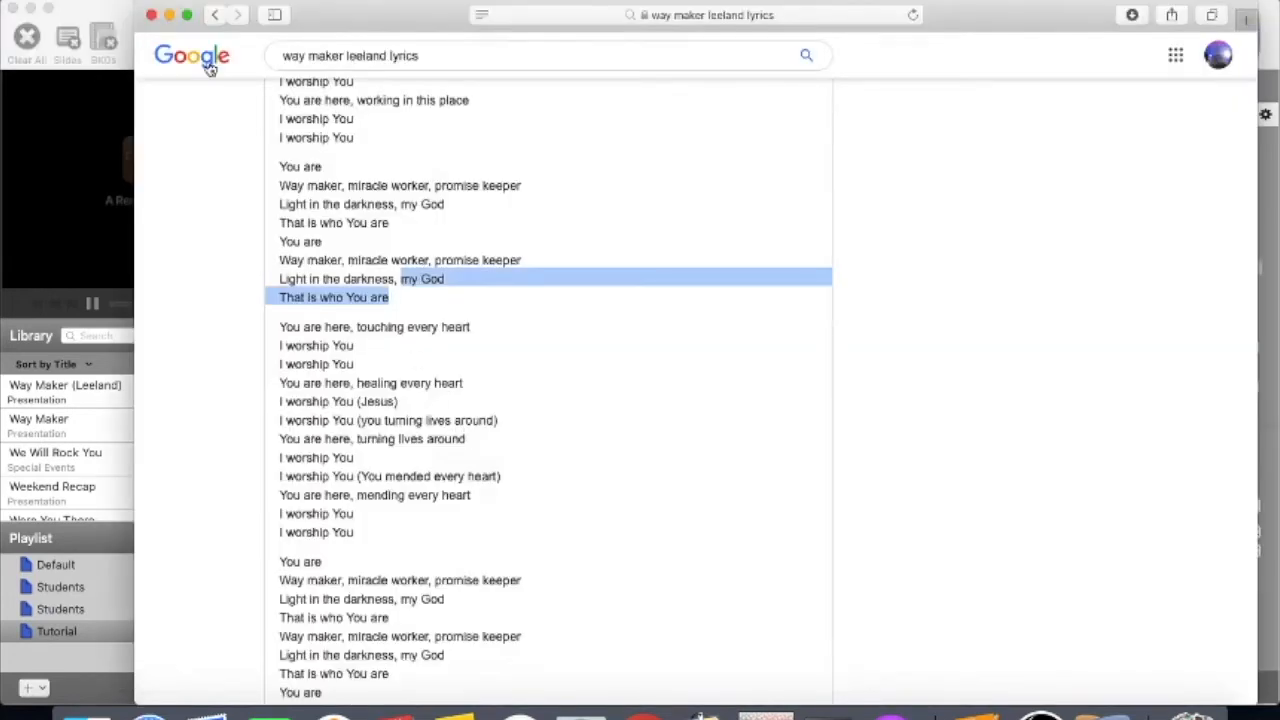
pyautogui.click(127, 18)
pyautogui.rightClick(756, 360)
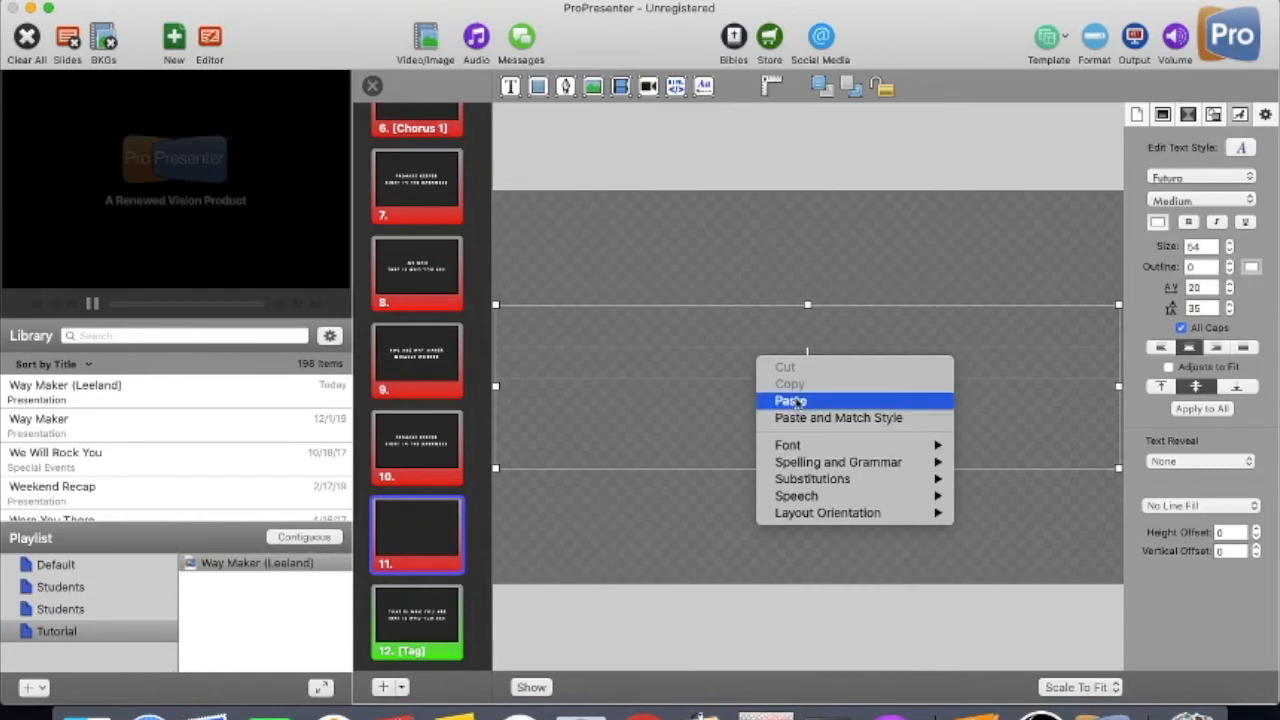
pyautogui.click(800, 417)
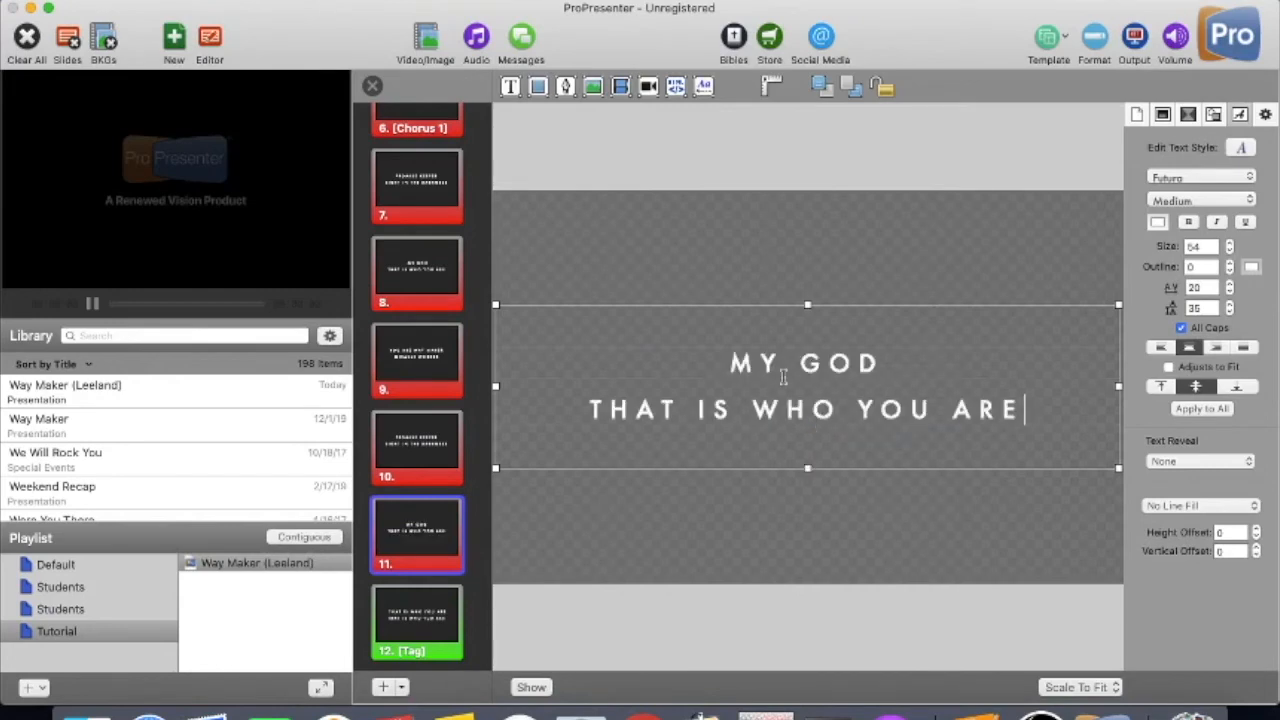
# With the Tag slide selected, switch to Safari and select the verse from "You are here, touching every heart" through its last "I worship You".
pyautogui.scroll(-1, 419, 520)
pyautogui.click(420, 600)
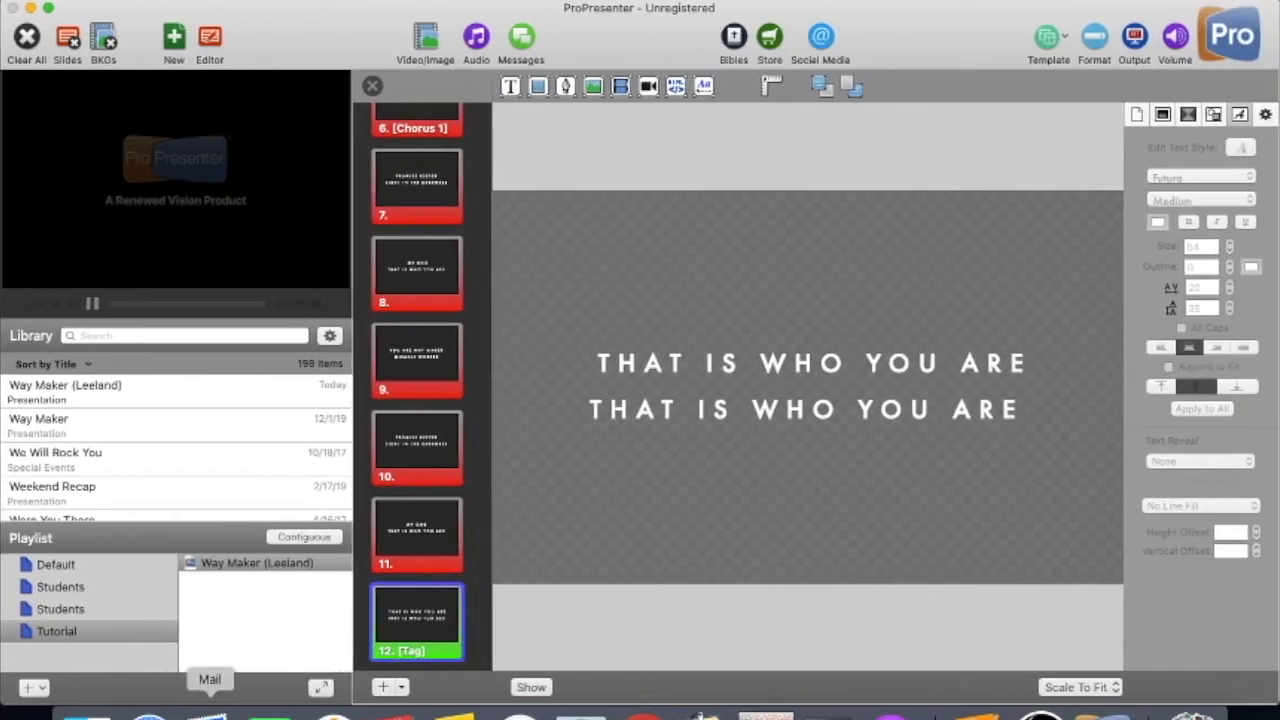
pyautogui.click(150, 712)
pyautogui.click(466, 410)
pyautogui.scroll(-3, 466, 415)
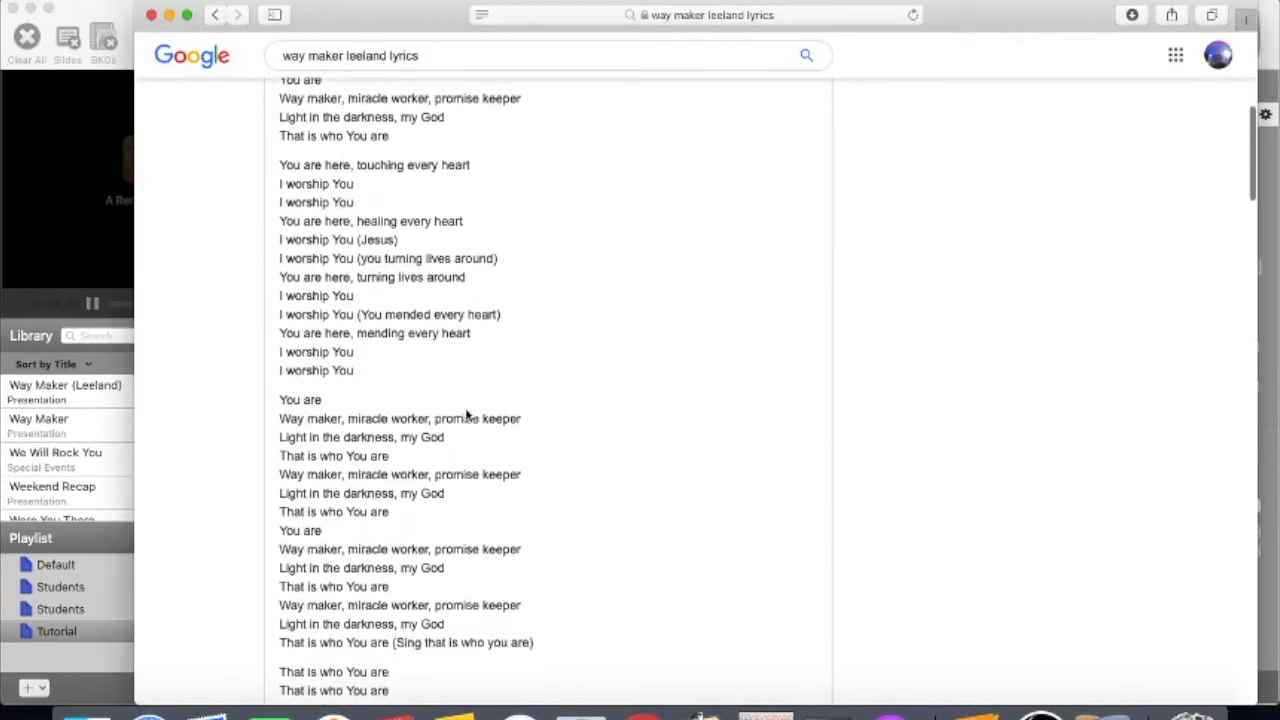
pyautogui.moveTo(281, 156); pyautogui.dragTo(402, 374)
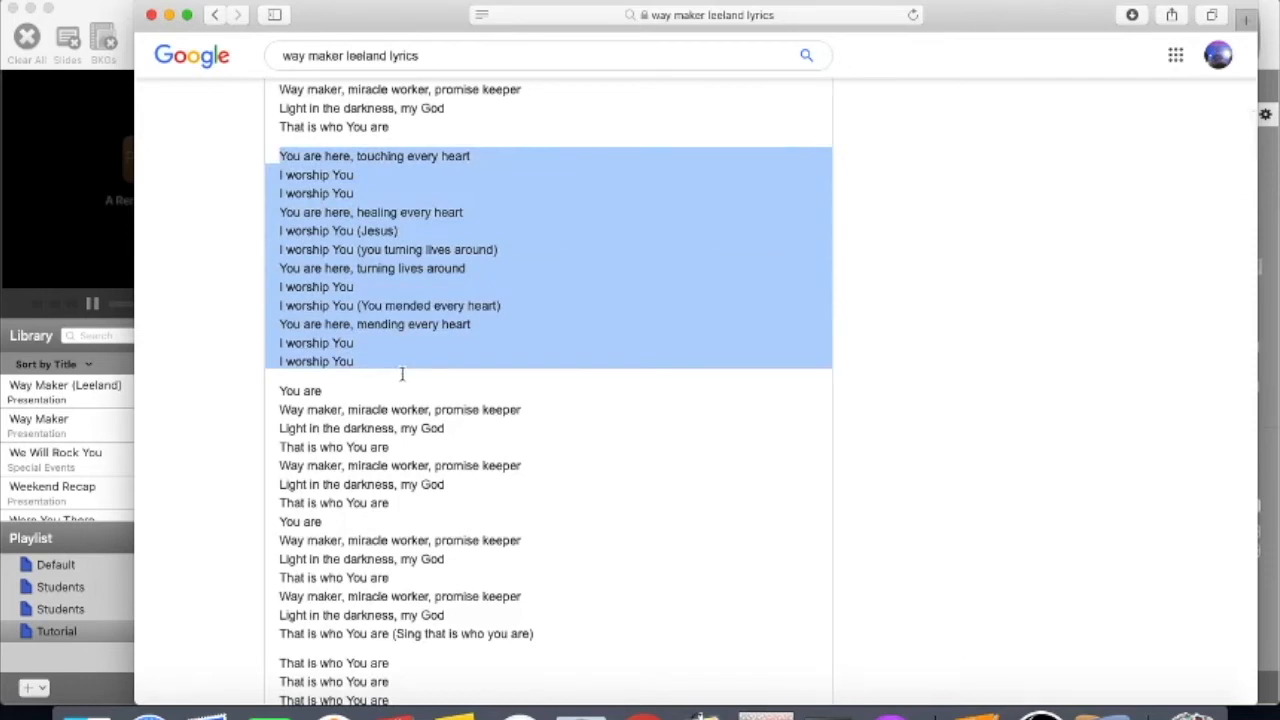
pyautogui.click(325, 122)
pyautogui.moveTo(281, 156); pyautogui.dragTo(450, 238)
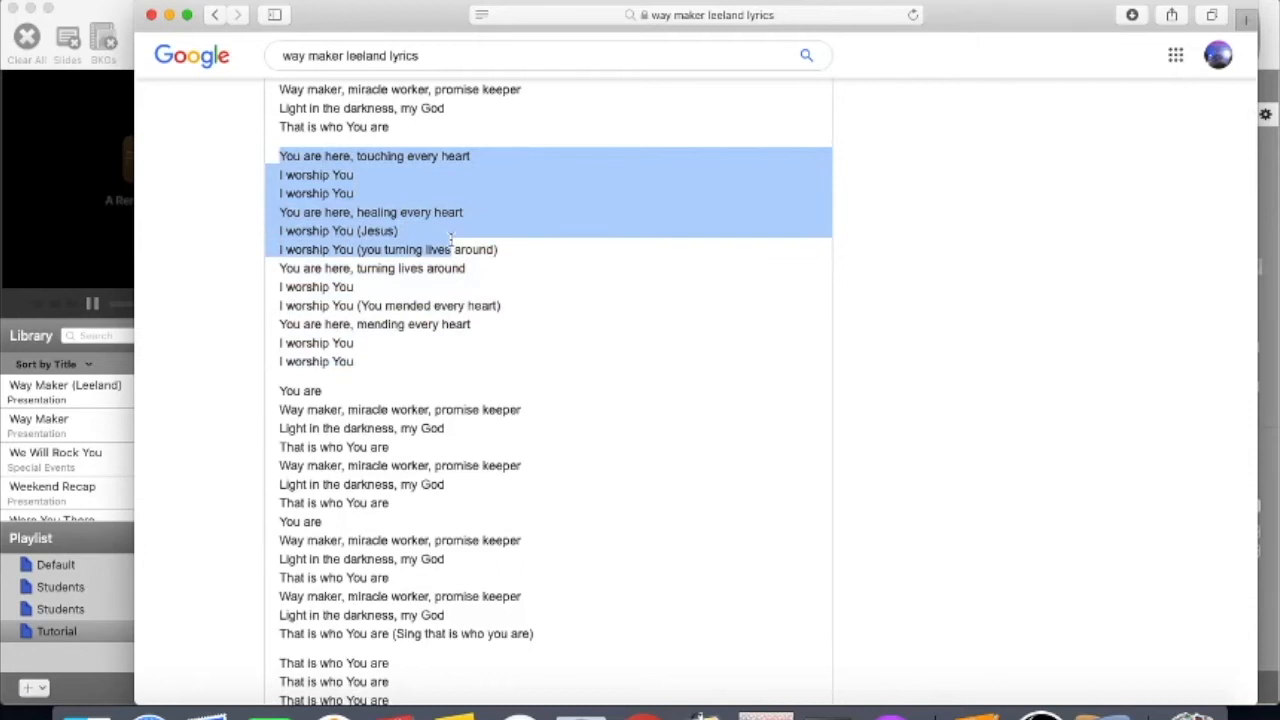
pyautogui.moveTo(490, 238); pyautogui.dragTo(485, 268)
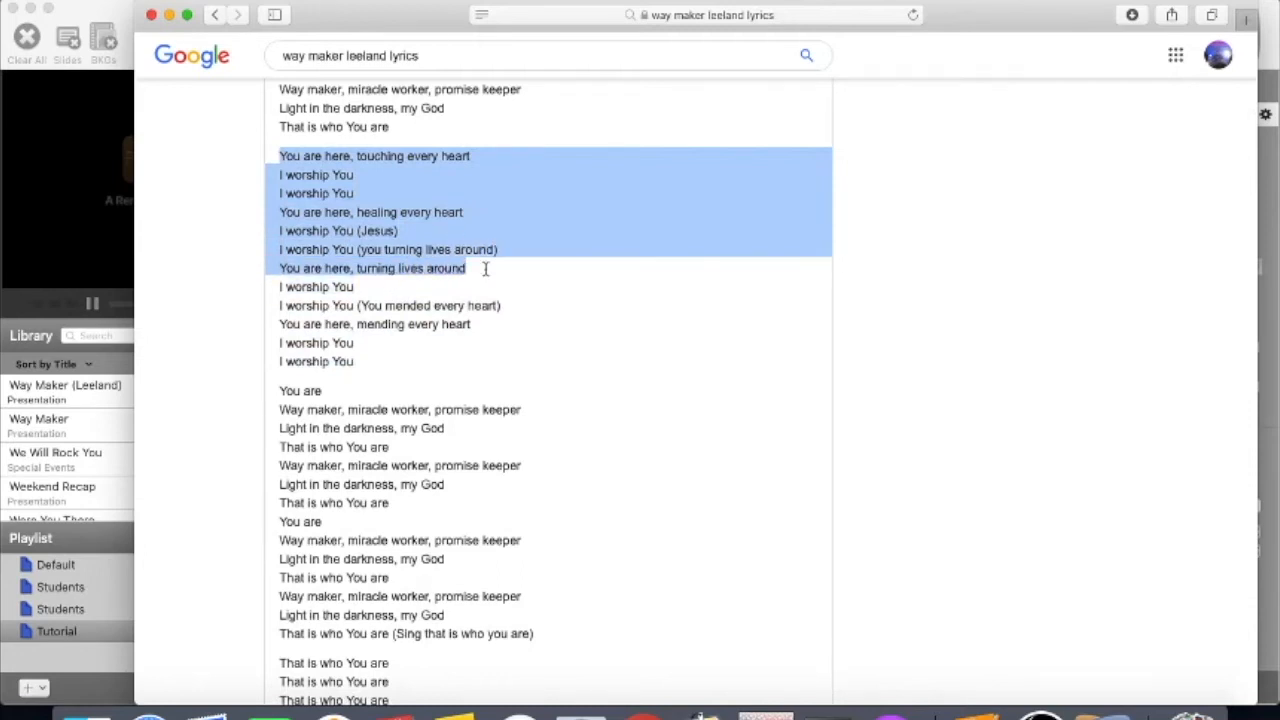
pyautogui.moveTo(485, 268); pyautogui.dragTo(461, 353)
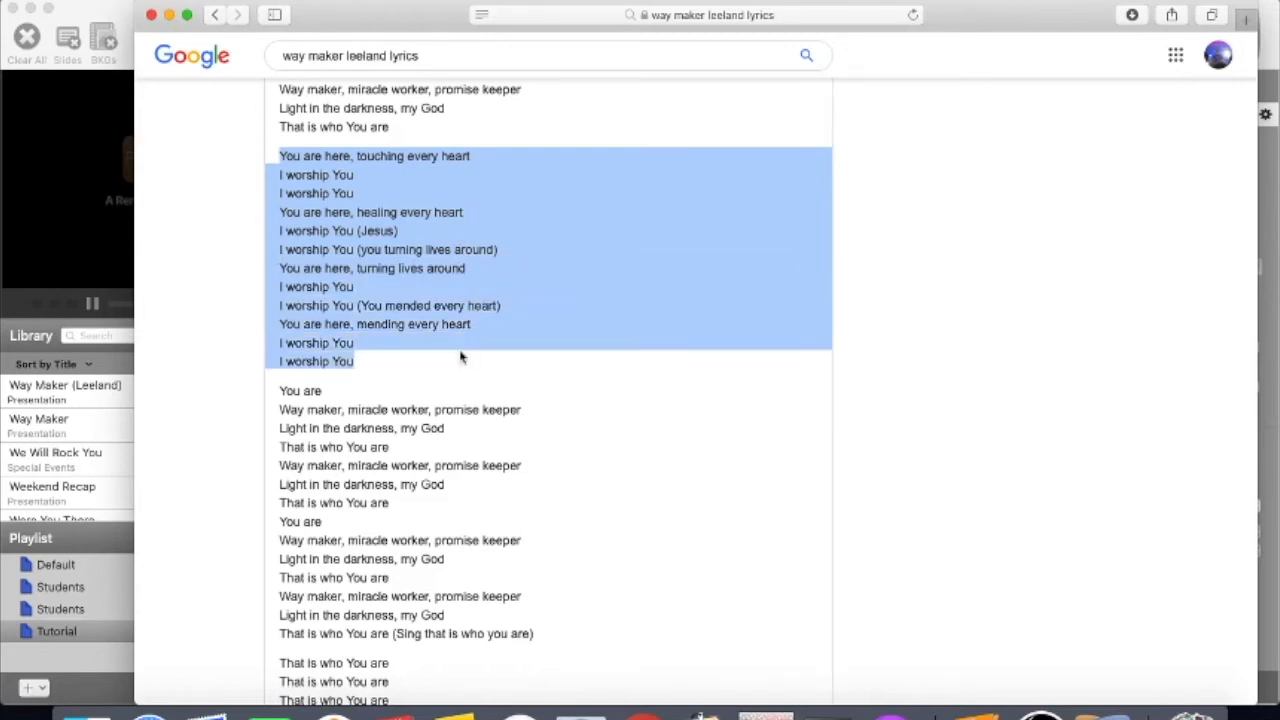
# Look through the remaining lyrics, switch back to ProPresenter and add a blank slide after the Tag slide.
pyautogui.scroll(-3, 461, 357)
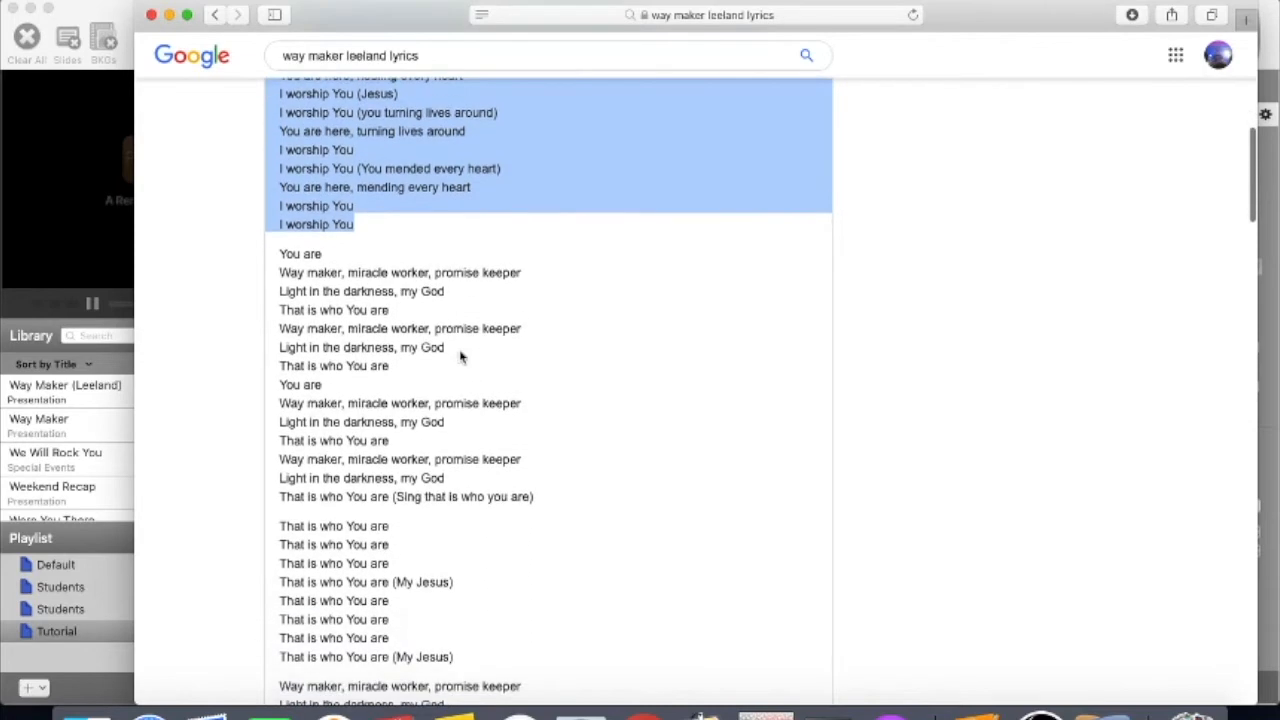
pyautogui.scroll(-4, 429, 428)
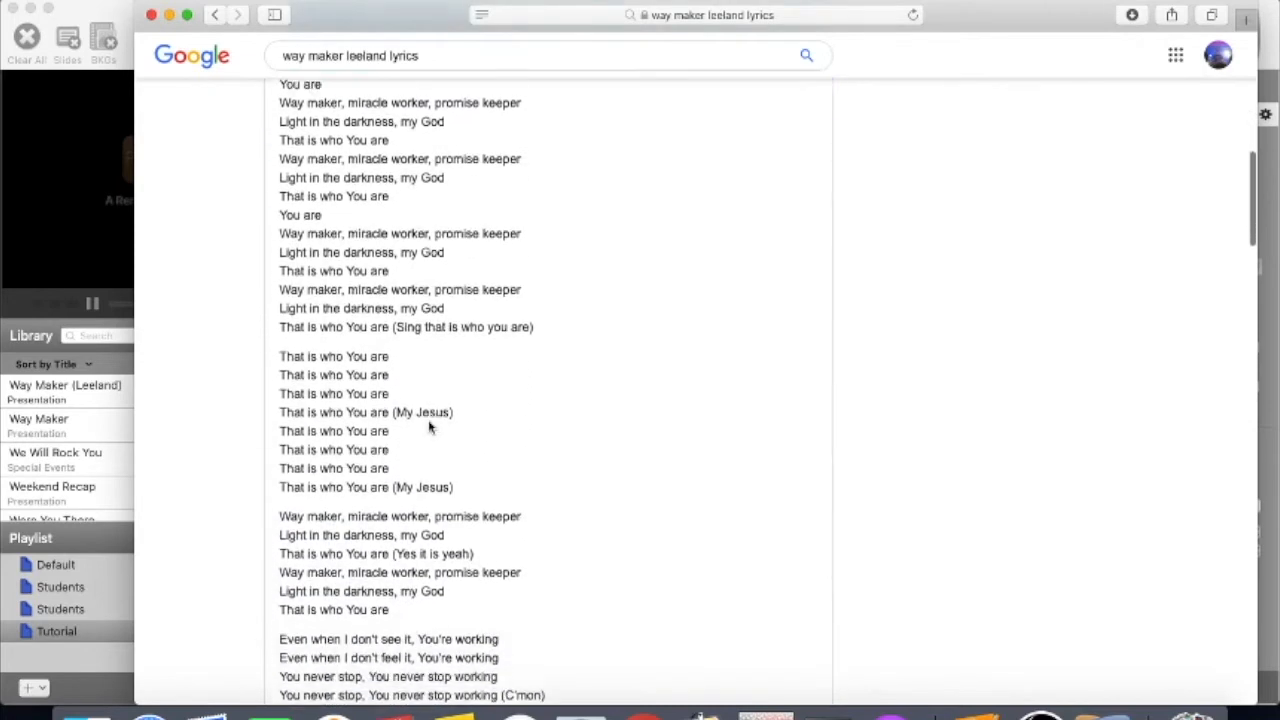
pyautogui.scroll(-5, 429, 428)
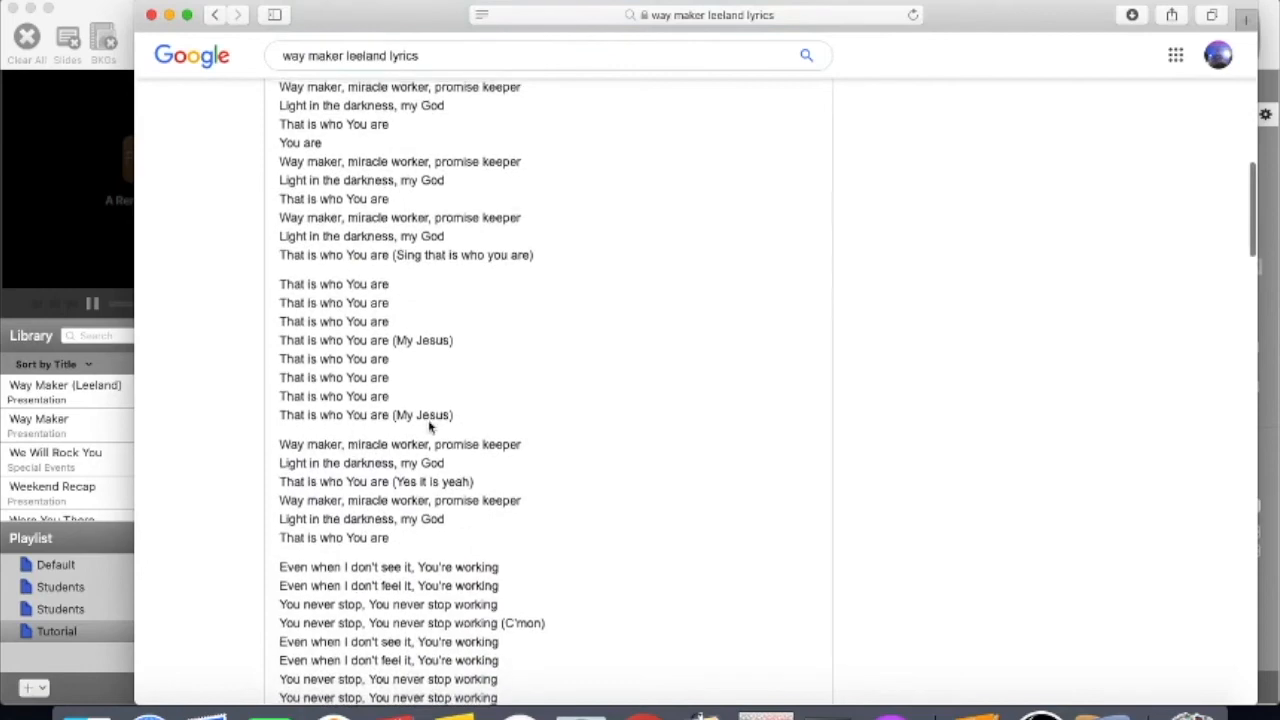
pyautogui.scroll(-7, 429, 420)
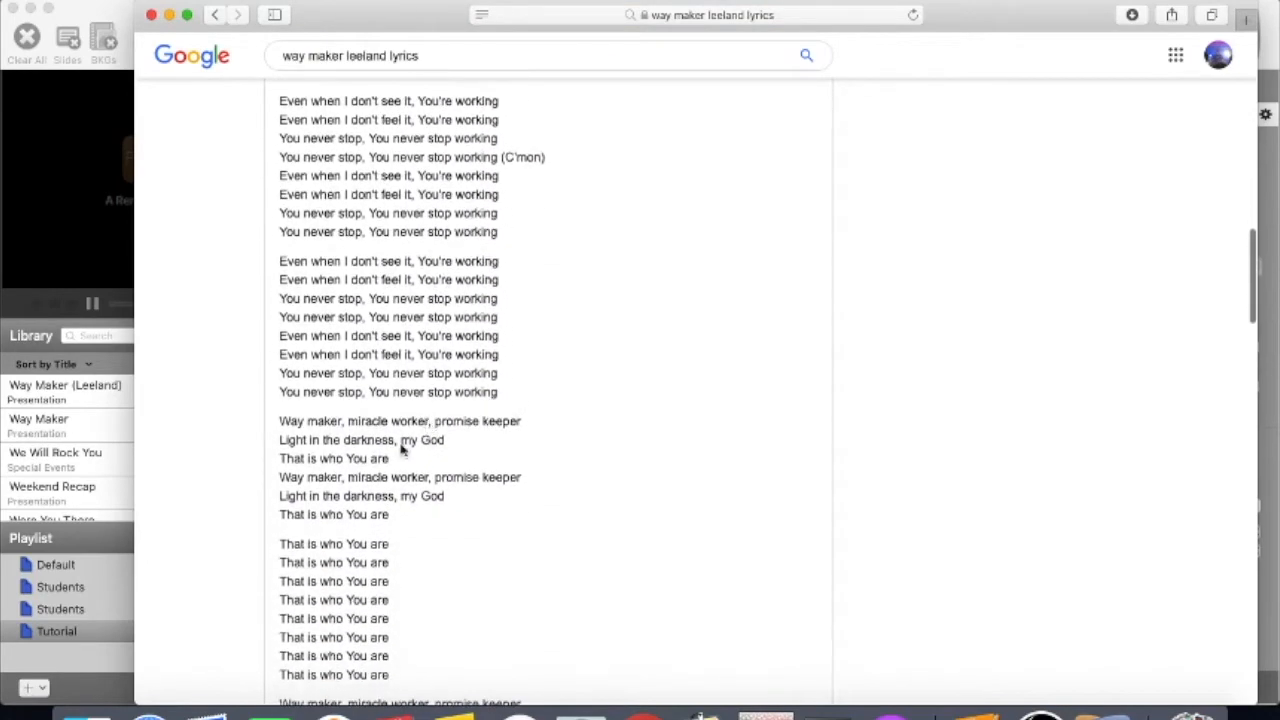
pyautogui.click(110, 645)
pyautogui.scroll(-1, 407, 590)
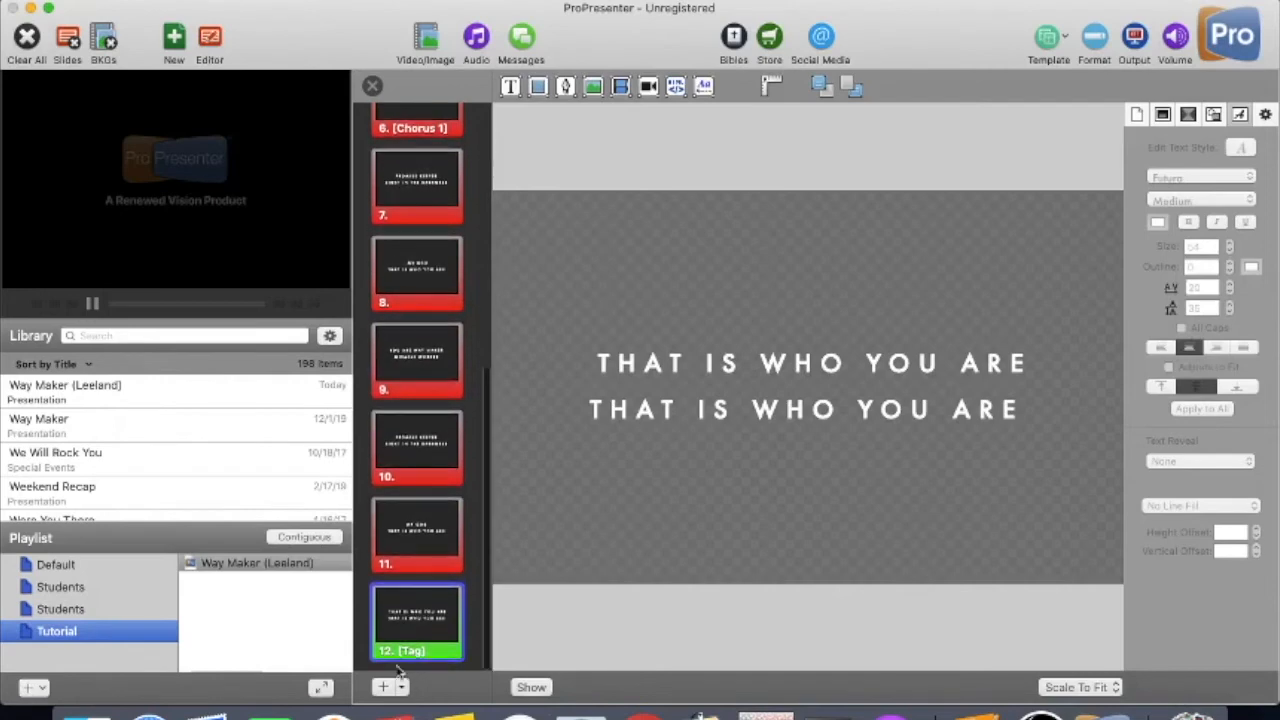
pyautogui.click(406, 540)
pyautogui.click(409, 602)
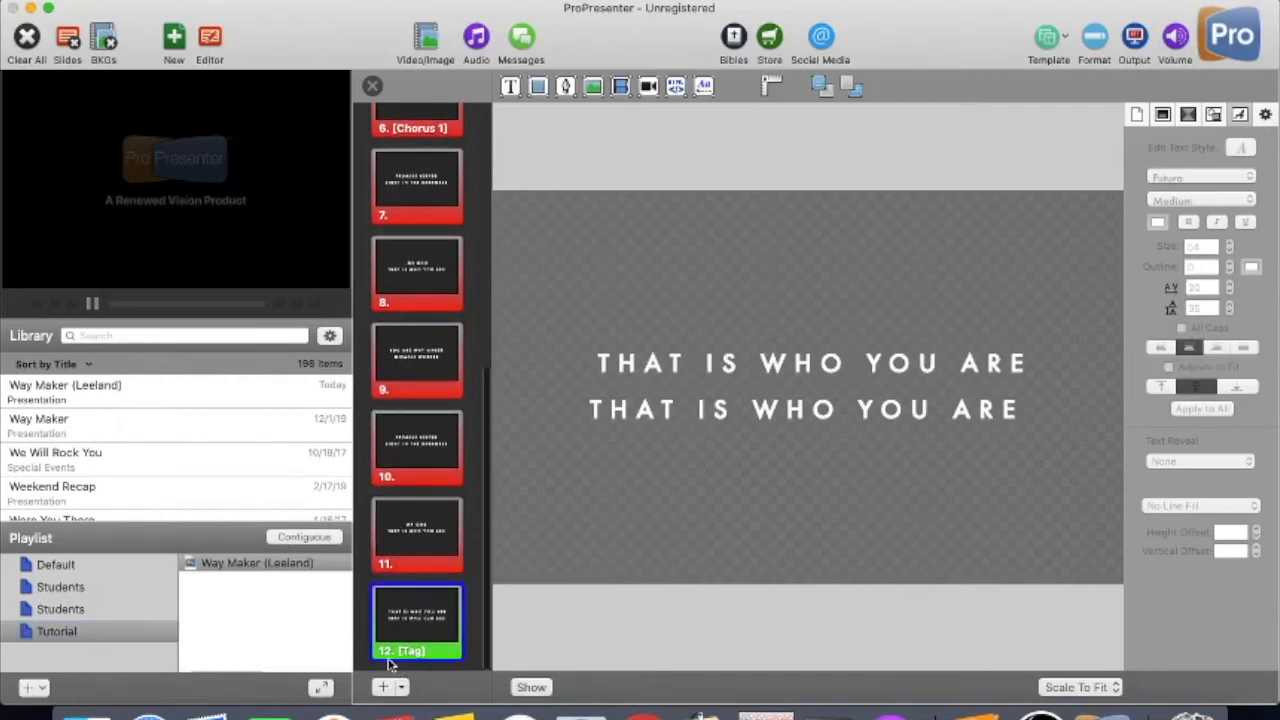
pyautogui.click(383, 687)
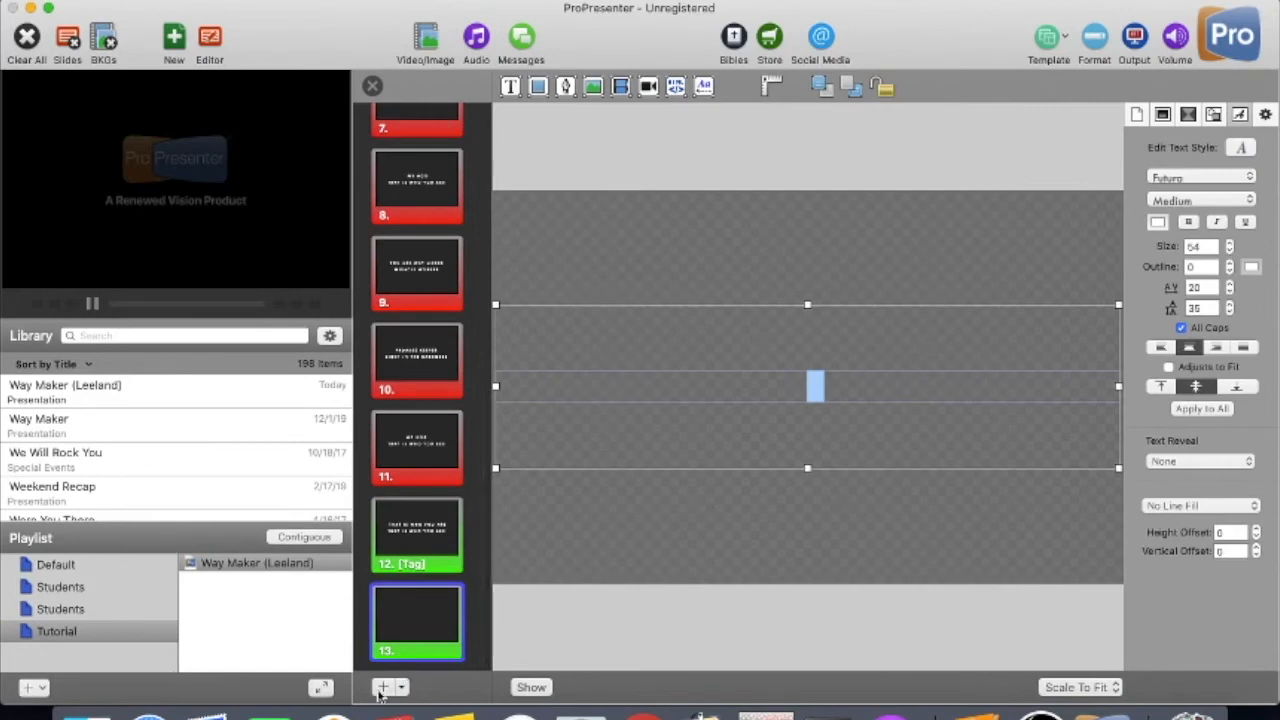
# Assign the blank slide 13 to a new Verse 2 group.
pyautogui.rightClick(422, 622)
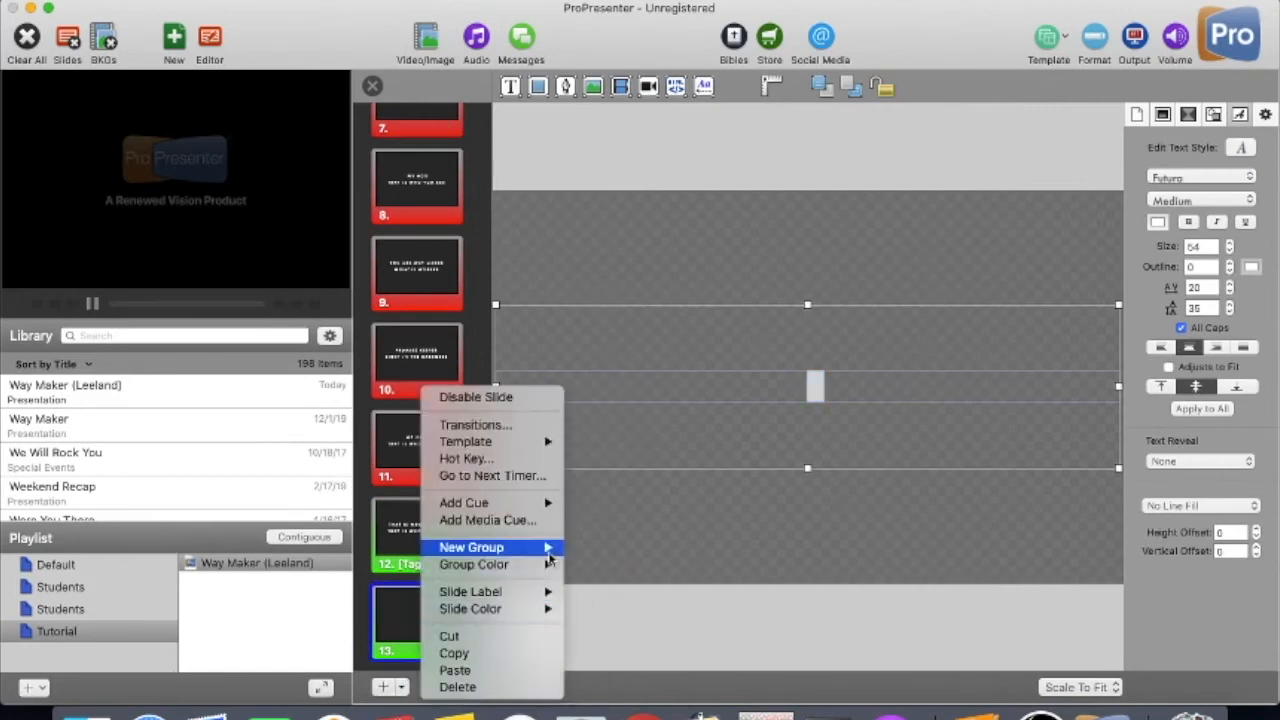
pyautogui.moveTo(550, 547)
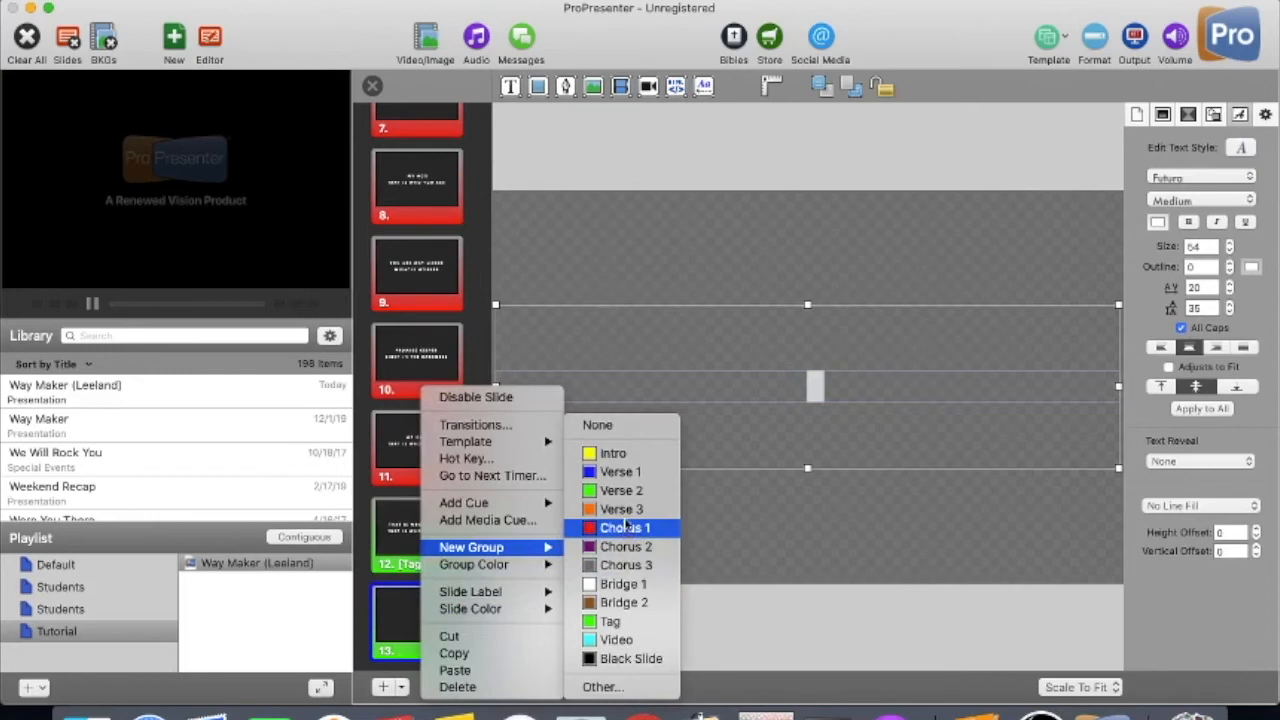
pyautogui.click(634, 494)
pyautogui.scroll(5, 436, 503)
pyautogui.scroll(-5, 436, 503)
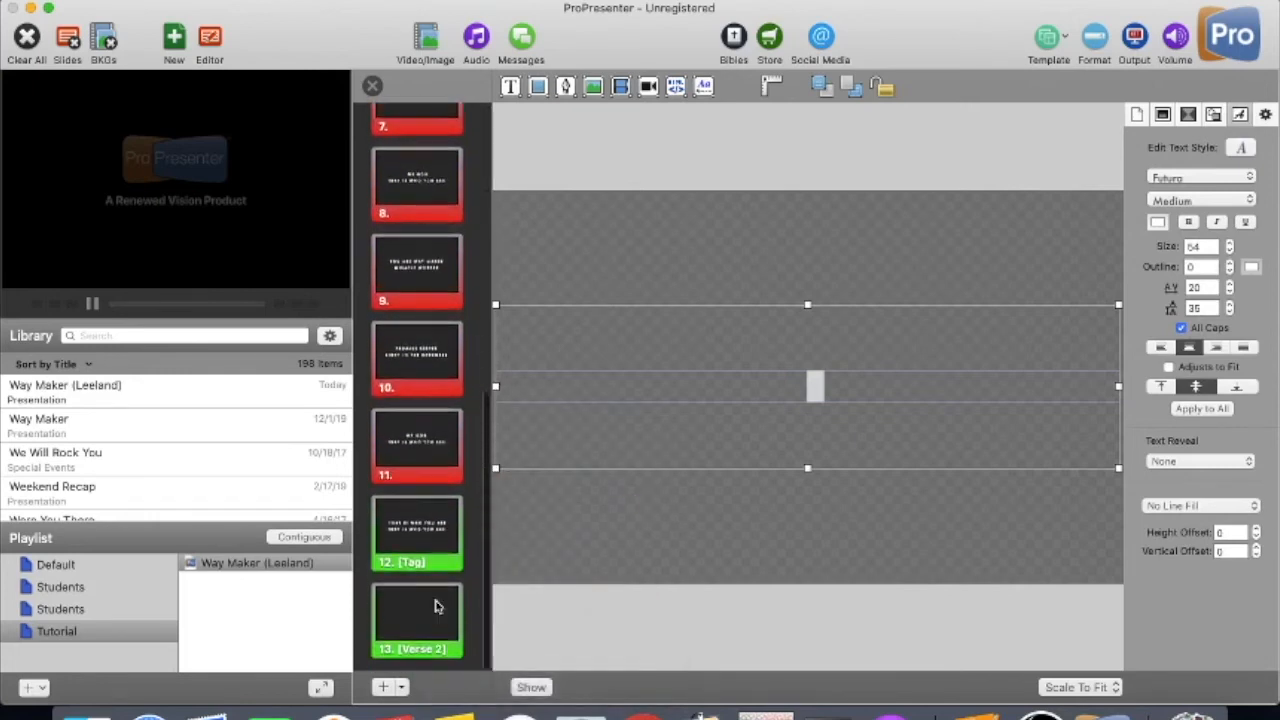
# Paste the copied "You are here, touching every heart" verse into slide 13, matching the slide's existing text style.
pyautogui.rightClick(658, 387)
pyautogui.click(715, 449)
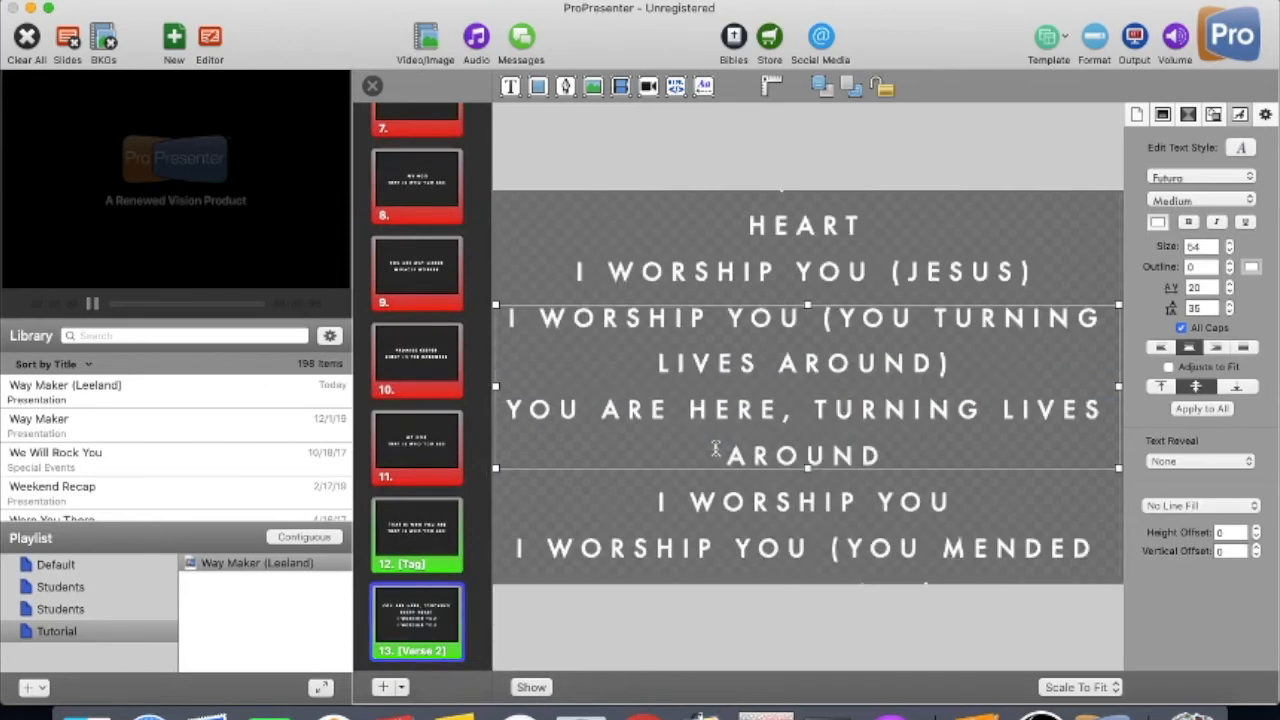
pyautogui.click(729, 480)
pyautogui.click(430, 445)
pyautogui.click(425, 600)
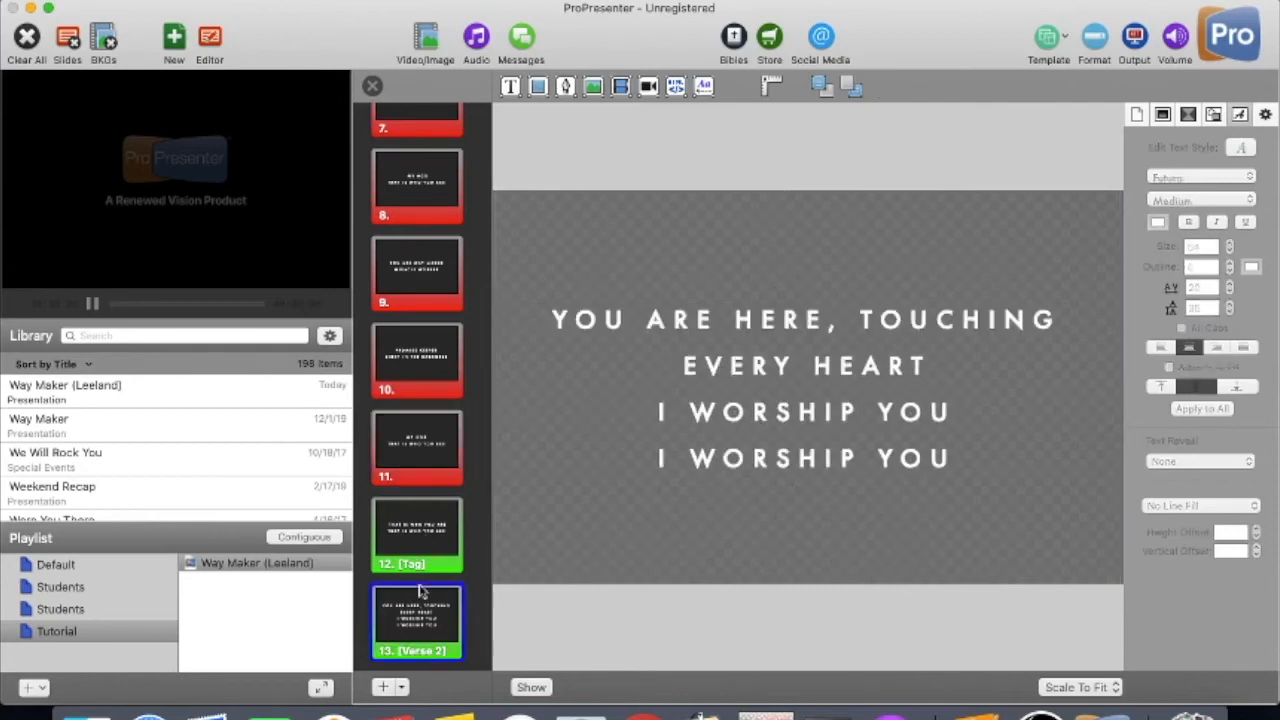
# Break the first lyric line of slide 13 after "You are here," so "touching every heart" starts a new line.
pyautogui.doubleClick(615, 378)
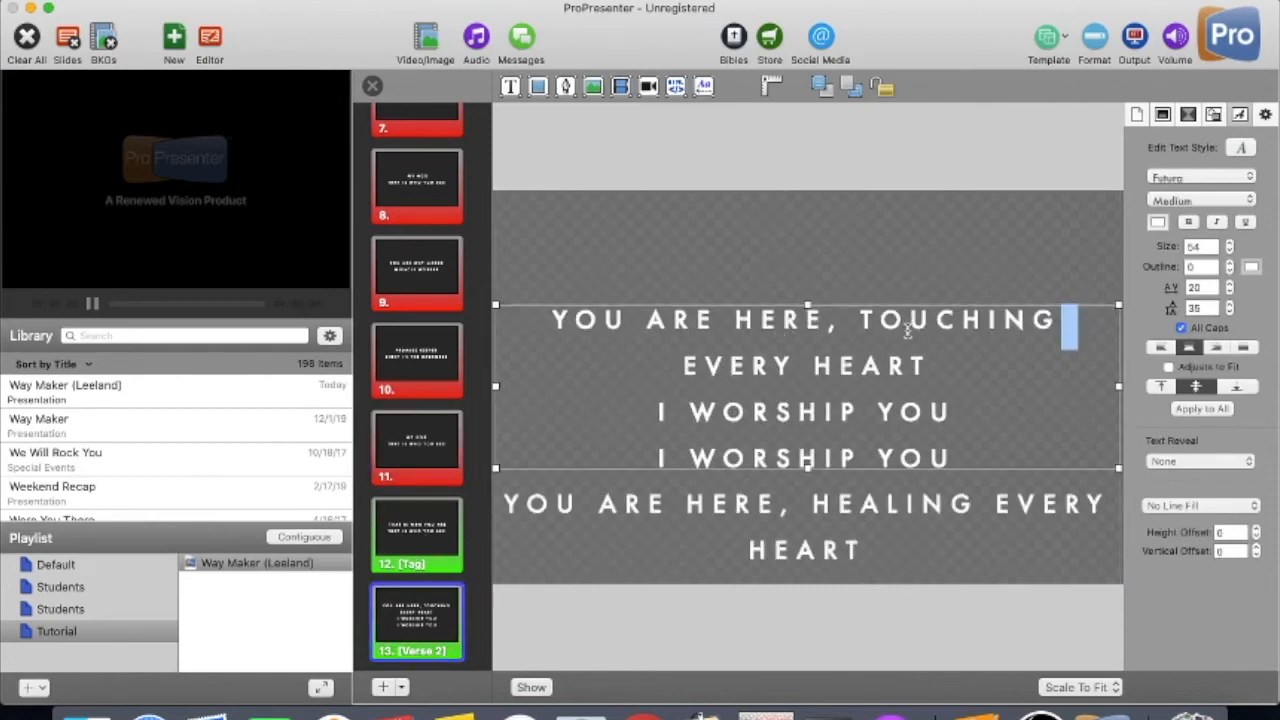
pyautogui.click(846, 322)
pyautogui.press('Return')
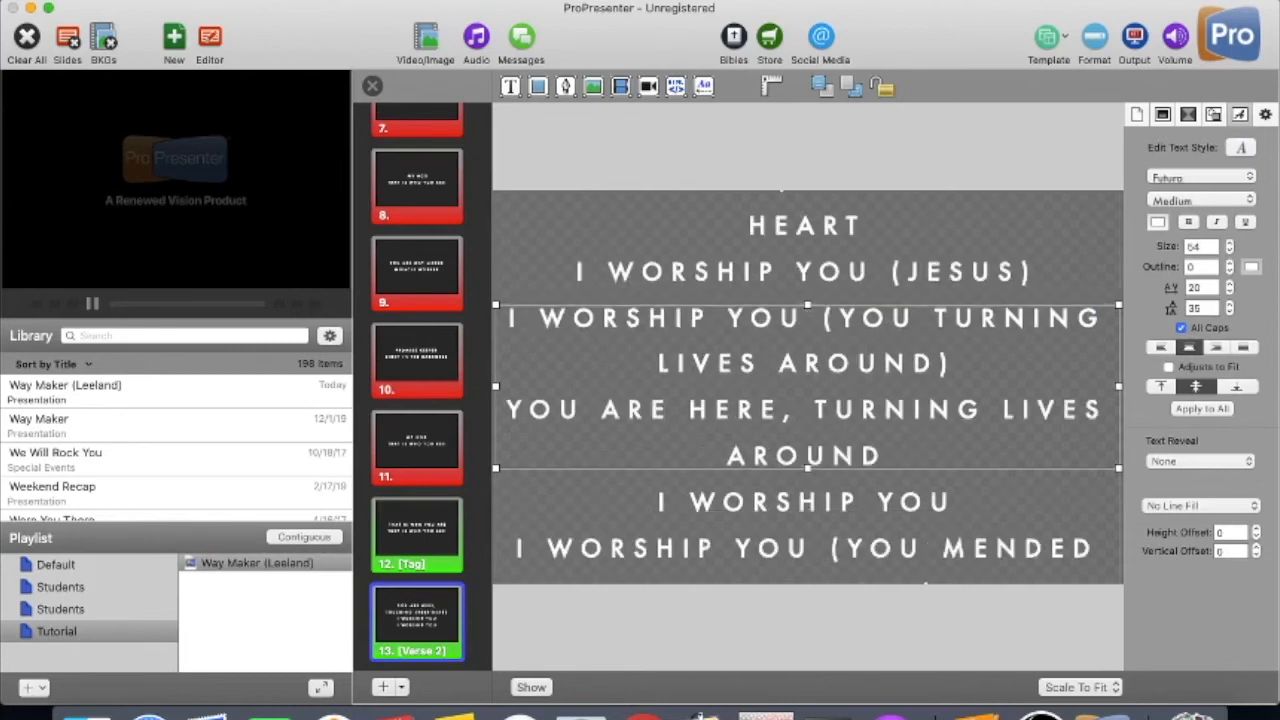
# Close the slide editor and open Way Maker (Leeland) from the playlist in the Reflow Editor at the Verse 2 text.
pyautogui.click(372, 86)
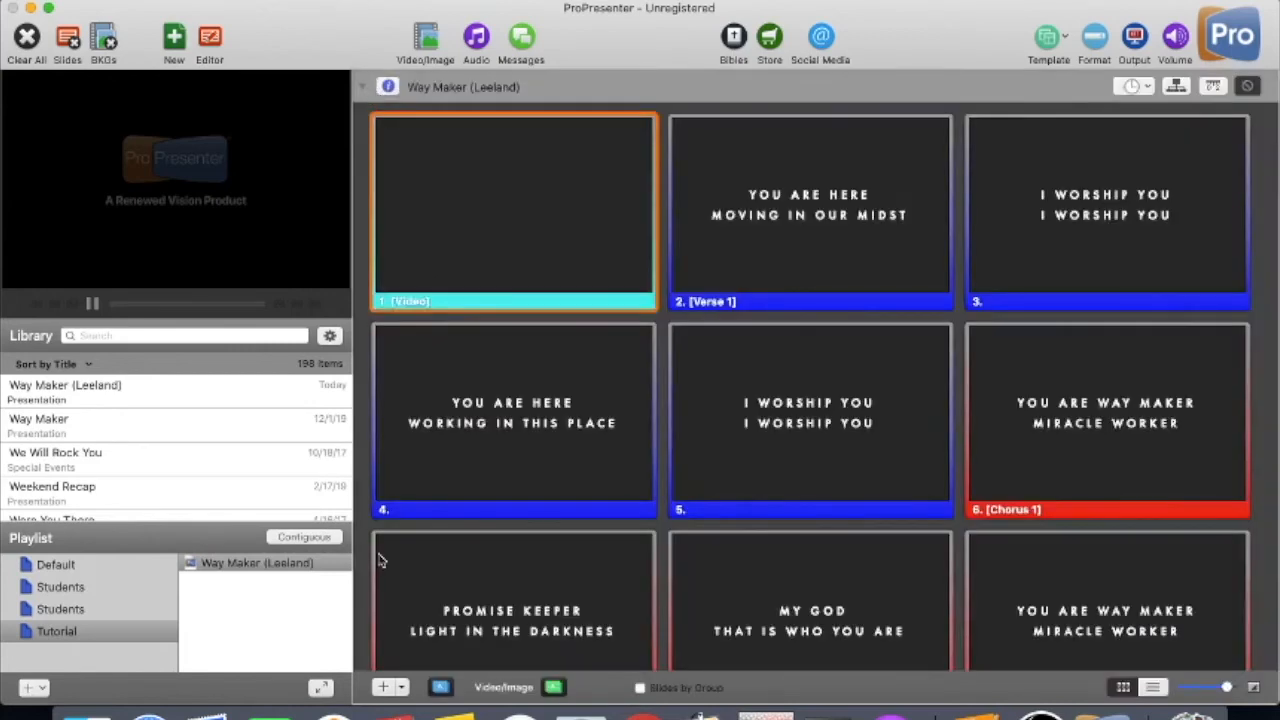
pyautogui.click(241, 565)
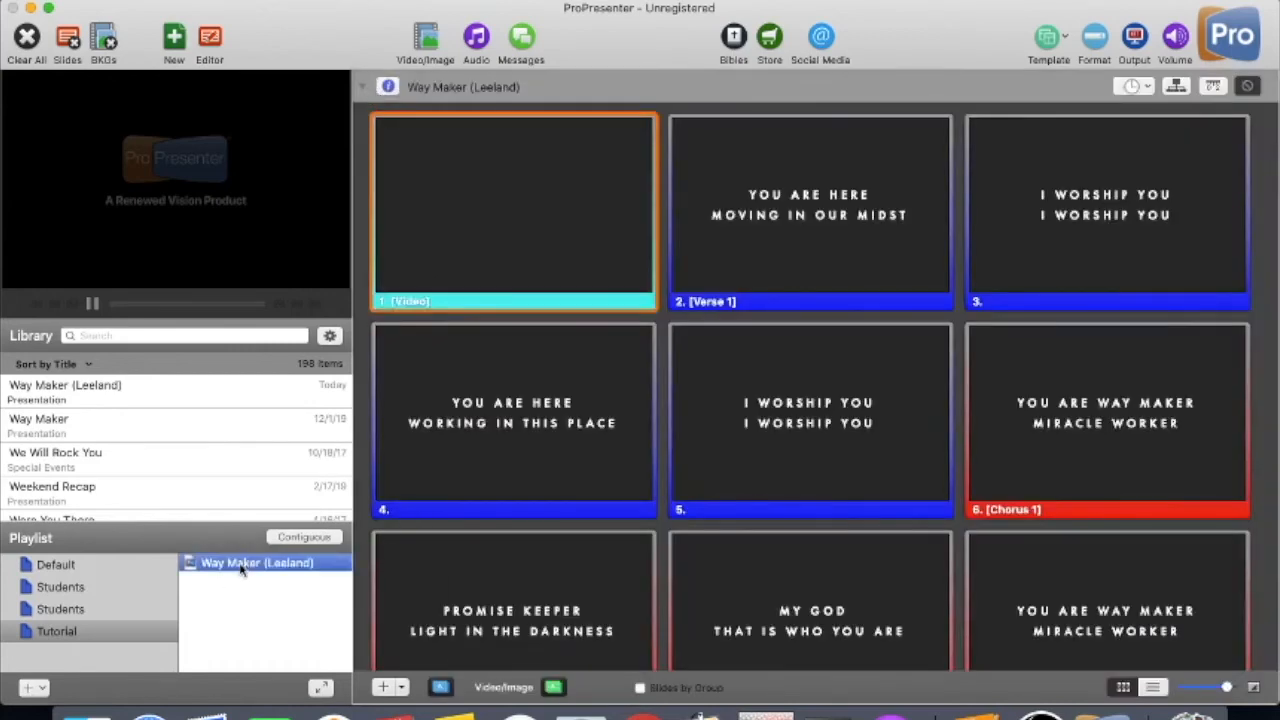
pyautogui.rightClick(241, 568)
pyautogui.click(333, 655)
pyautogui.scroll(-15, 570, 316)
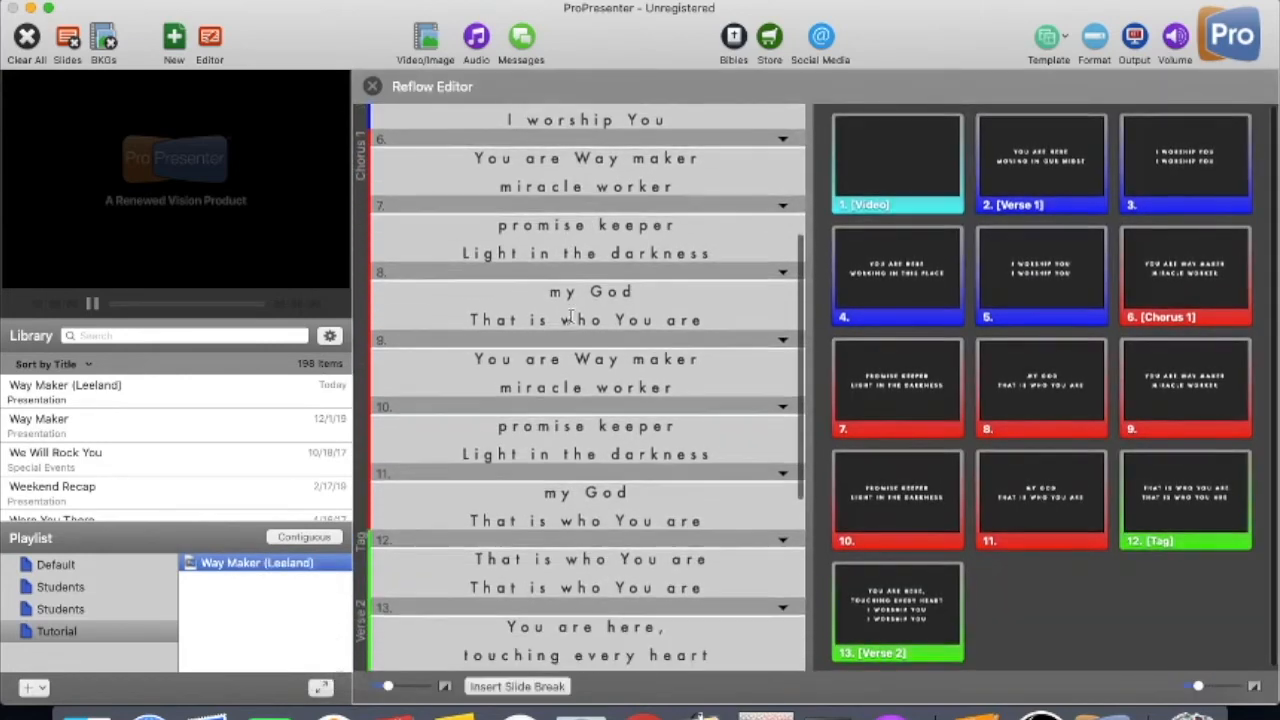
pyautogui.scroll(-1, 572, 316)
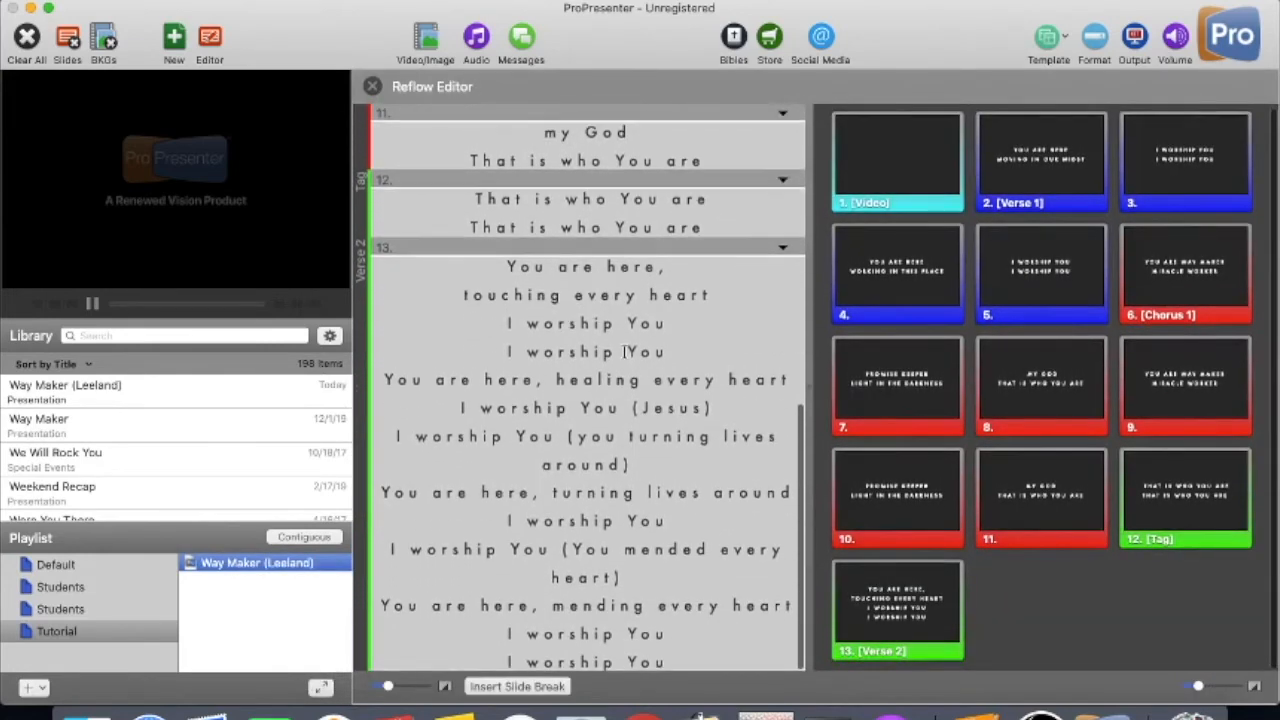
# Insert slide breaks in Verse 2 after "touching every heart", the second "I worship You" and "You are here, healing every heart".
pyautogui.click(513, 317)
pyautogui.click(706, 299)
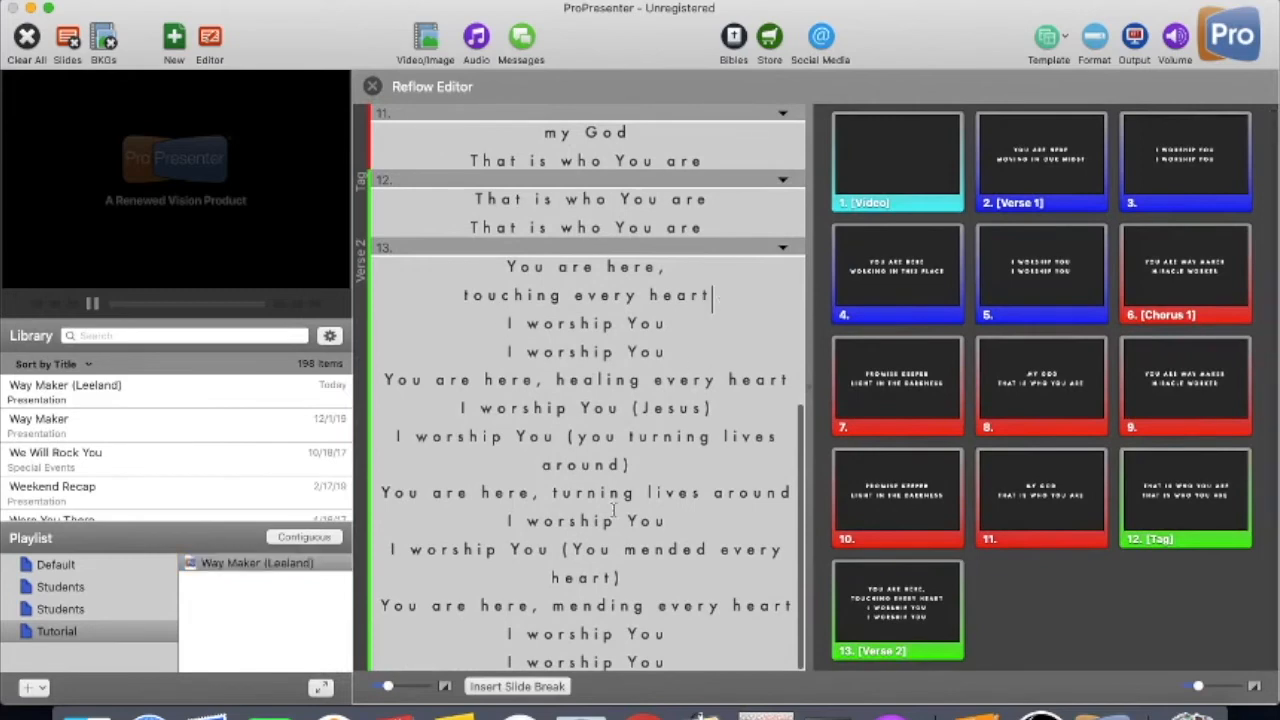
pyautogui.click(517, 686)
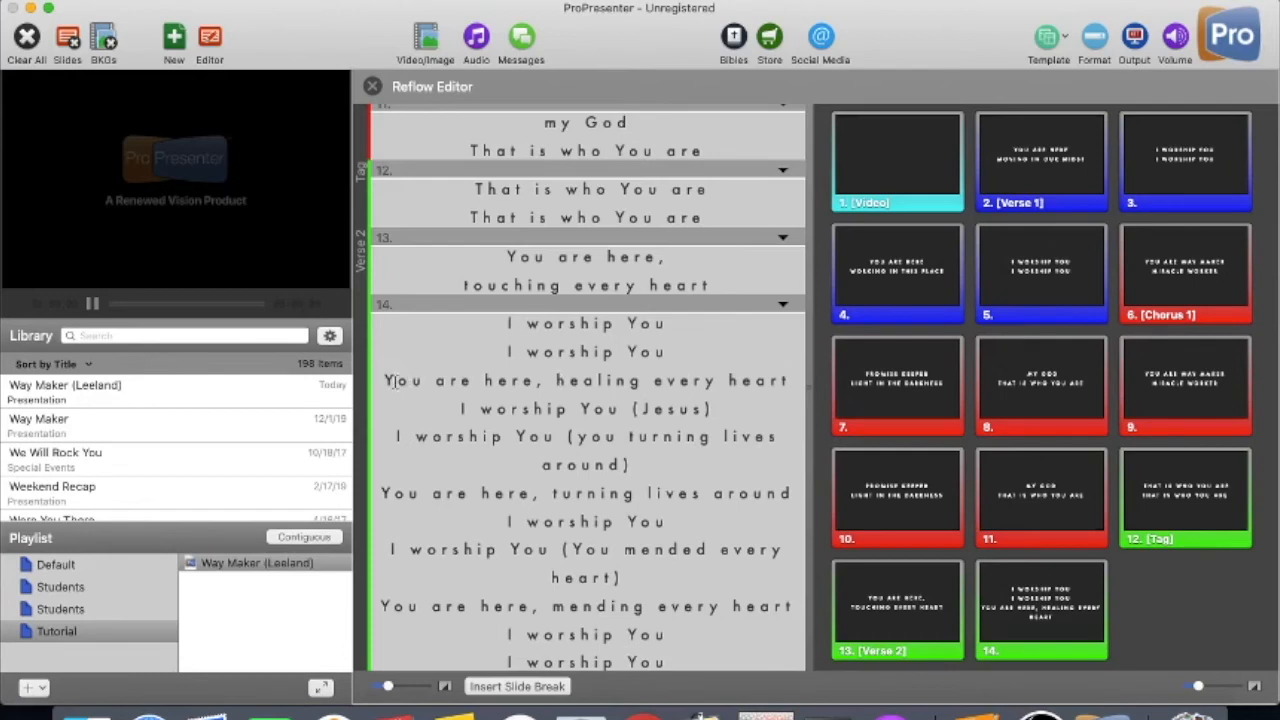
pyautogui.click(672, 354)
pyautogui.click(558, 689)
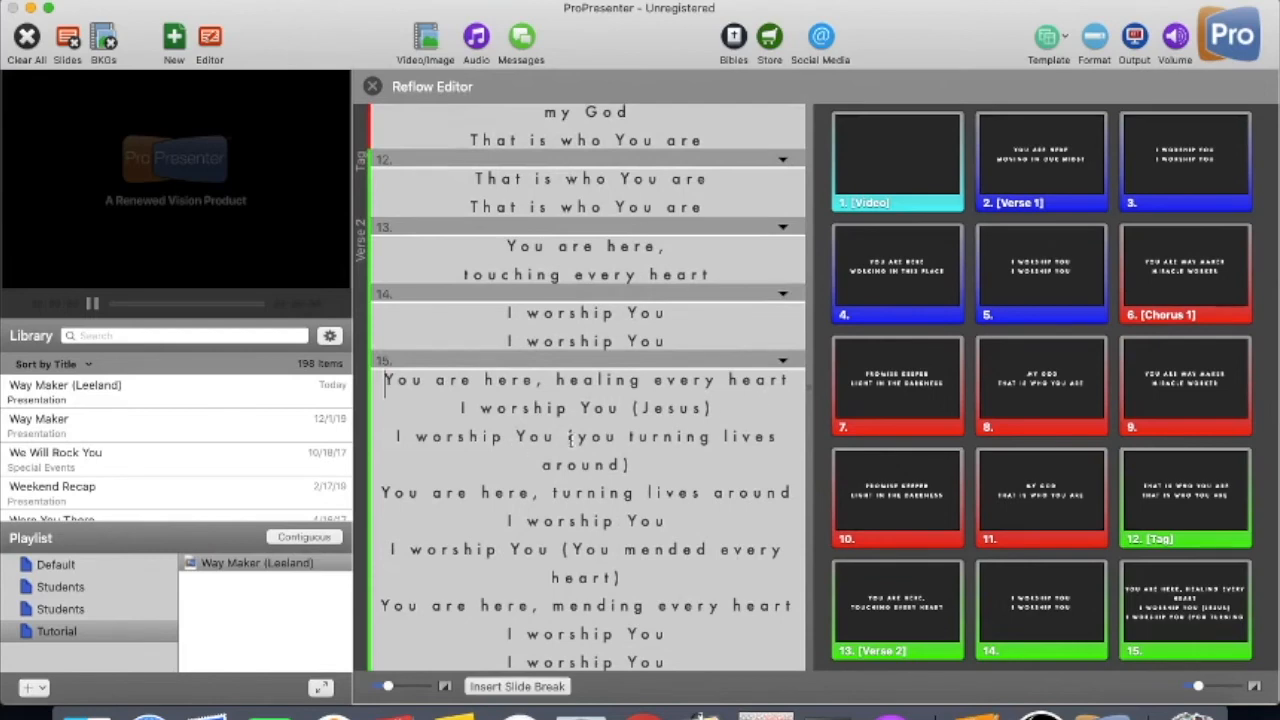
pyautogui.click(558, 437)
pyautogui.click(560, 686)
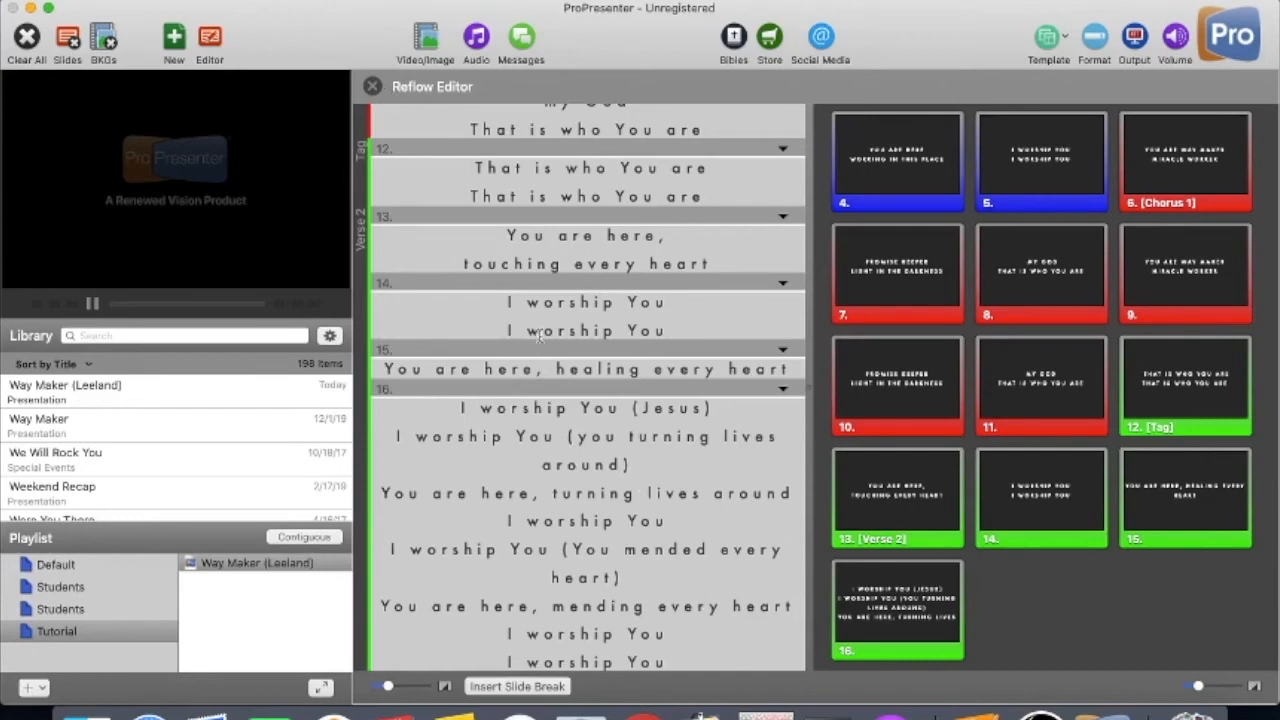
# Close the Reflow Editor and open slide 15 in the slide editor.
pyautogui.click(149, 712)
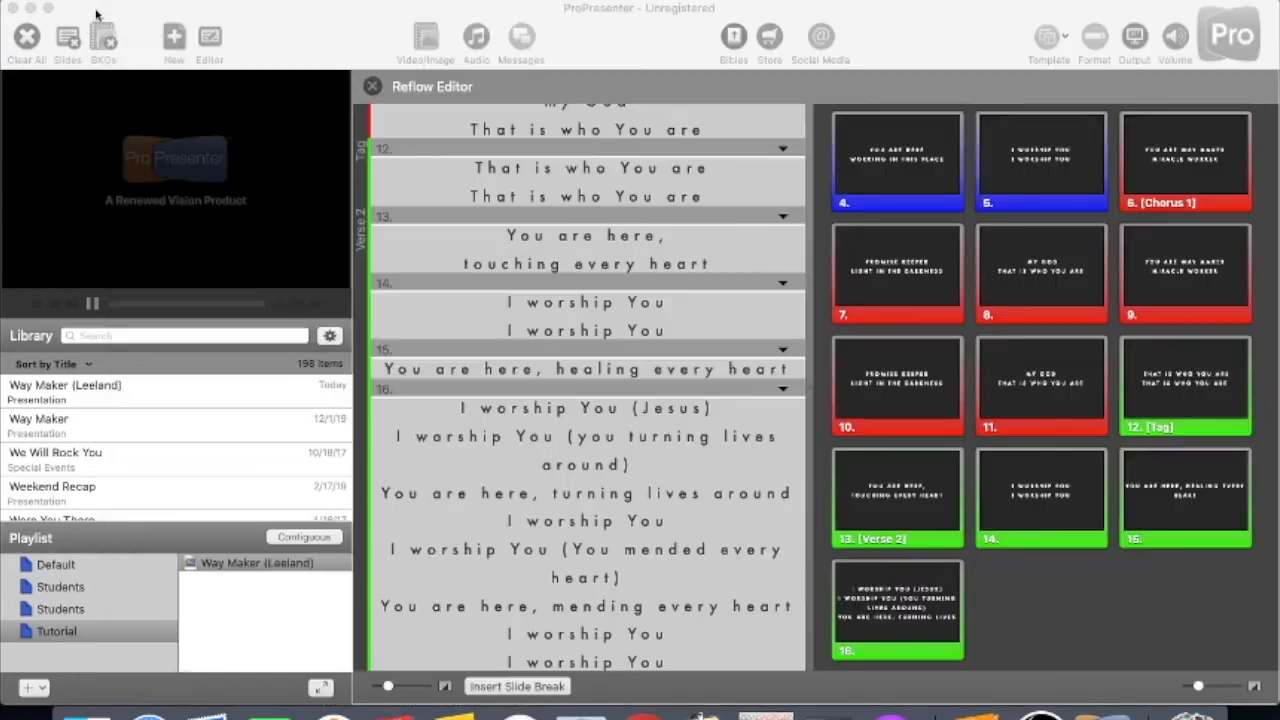
pyautogui.click(88, 22)
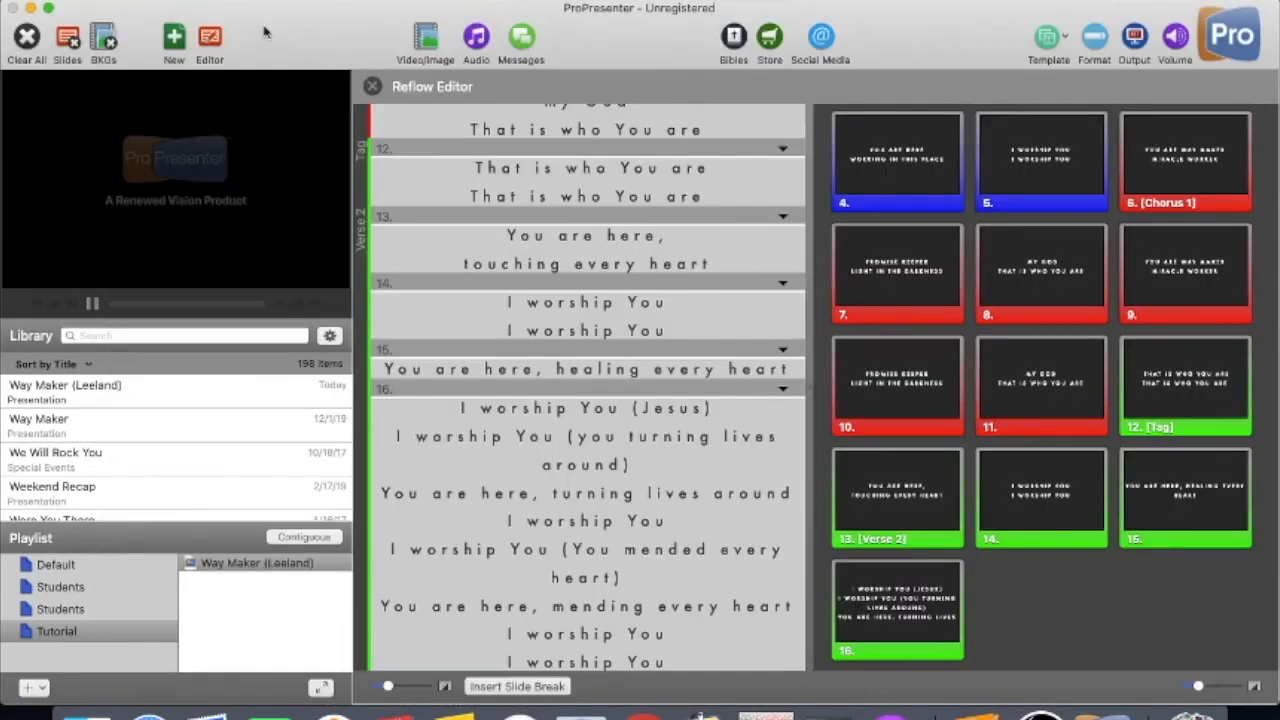
pyautogui.click(372, 86)
pyautogui.click(209, 40)
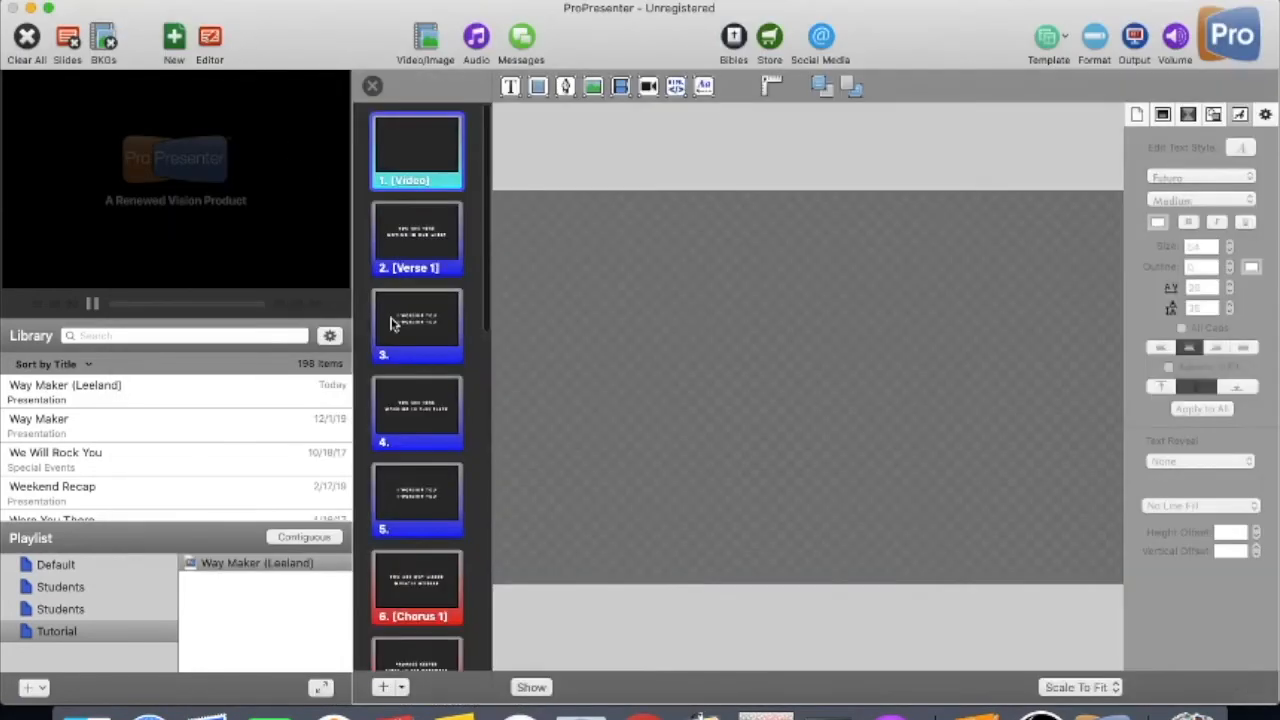
pyautogui.scroll(-2, 435, 537)
pyautogui.click(435, 537)
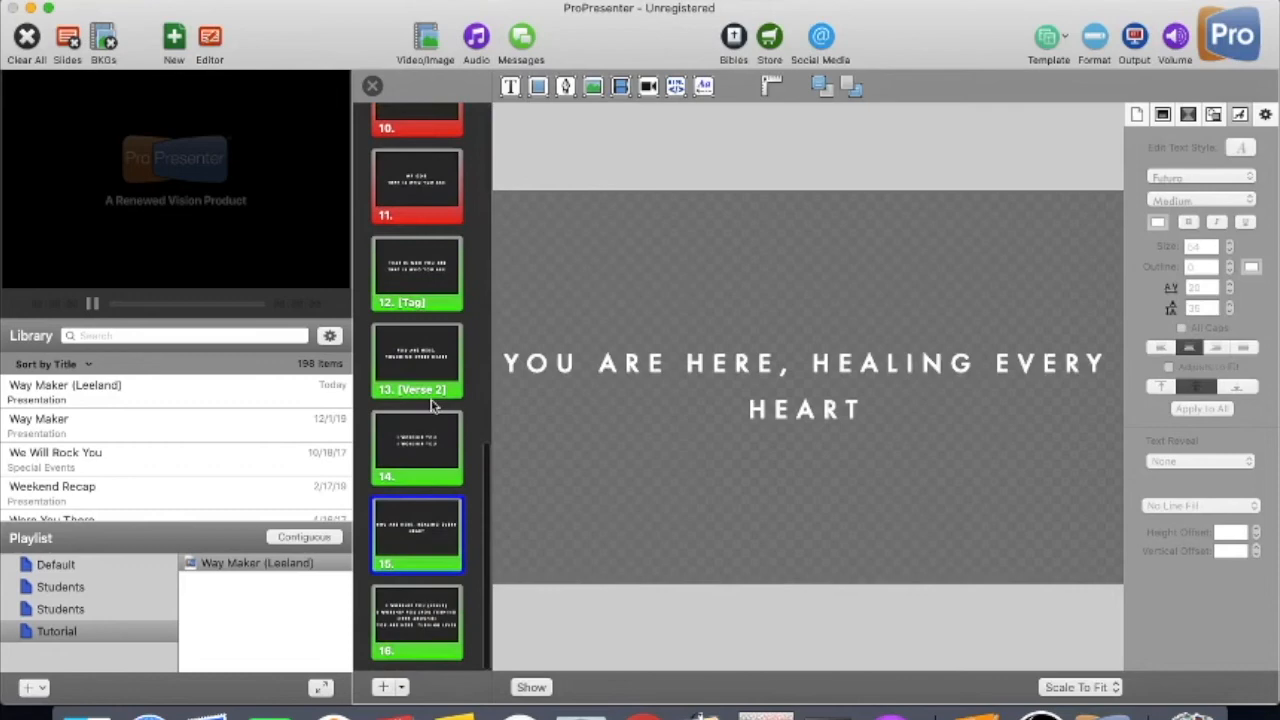
# Split slide 15 into the lines "You are here" and "healing every heart", removing the comma.
pyautogui.click(436, 441)
pyautogui.click(437, 540)
pyautogui.click(888, 380)
pyautogui.doubleClick(888, 380)
pyautogui.click(815, 366)
pyautogui.press('Return')
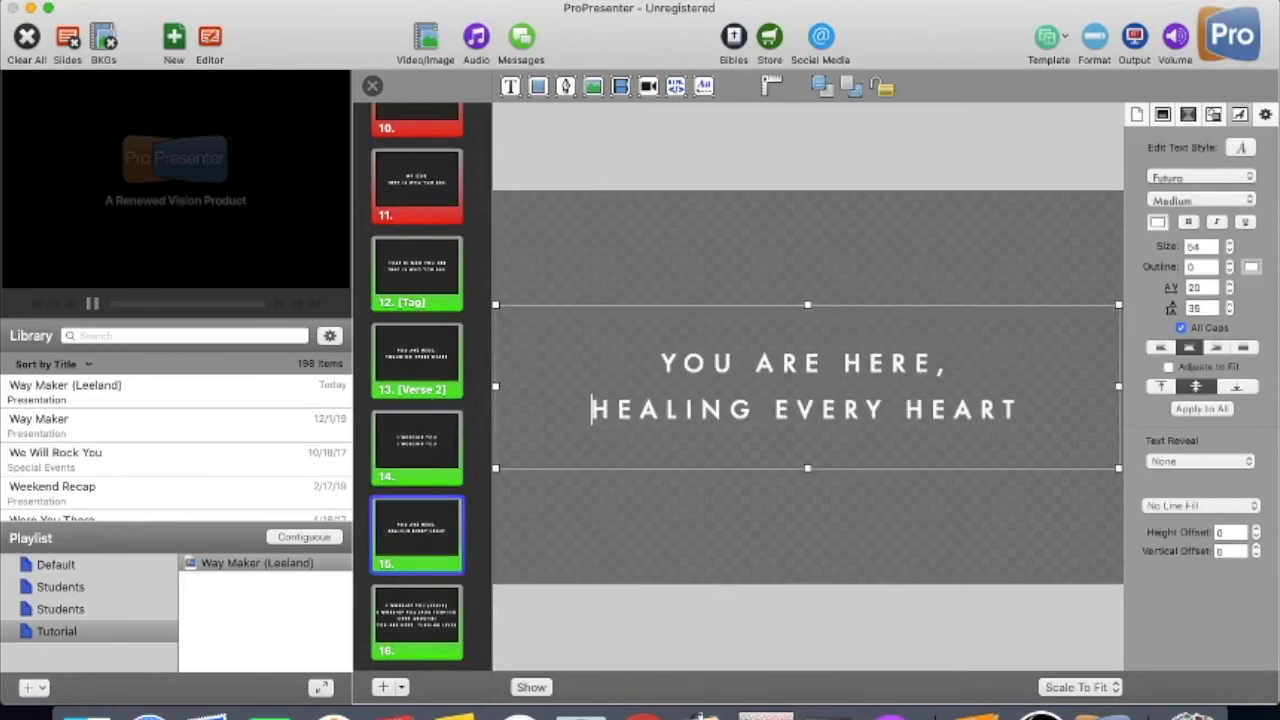
pyautogui.click(953, 363)
pyautogui.press('BackSpace')
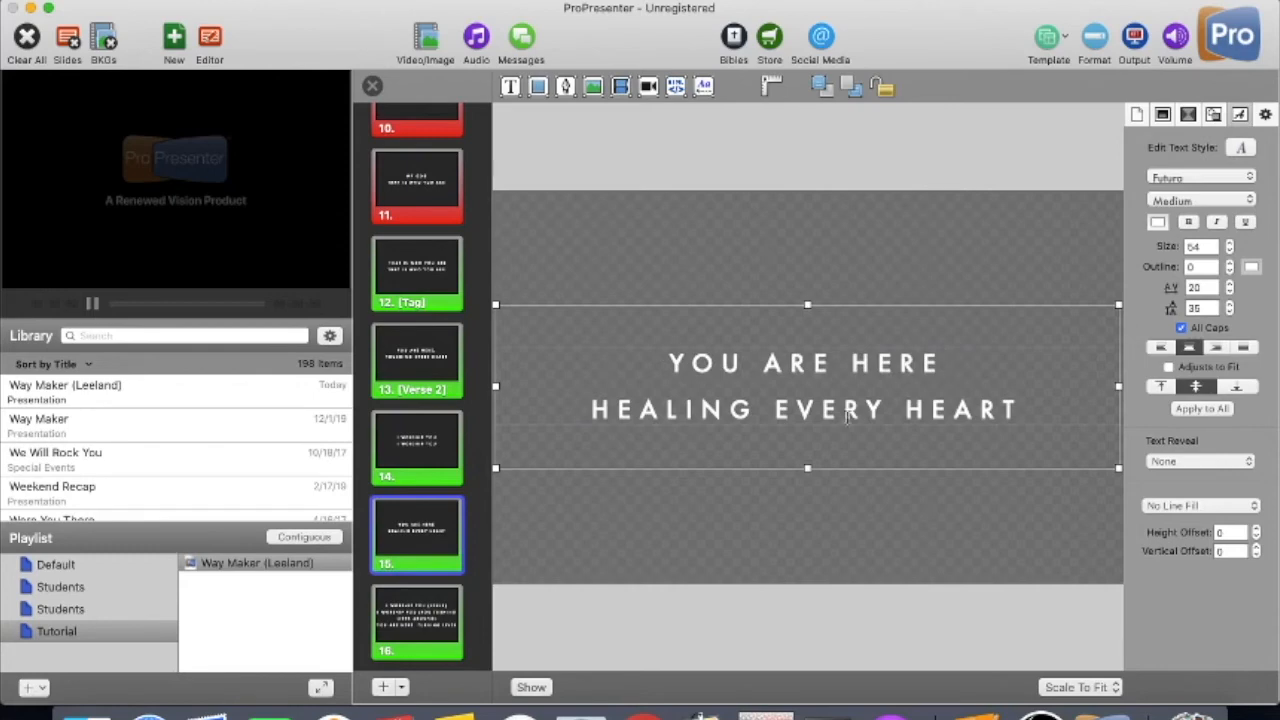
# Delete "(Jesus)" and "(you turning lives around)" from the two "I worship You" lines on slide 16.
pyautogui.scroll(-2, 455, 508)
pyautogui.click(424, 597)
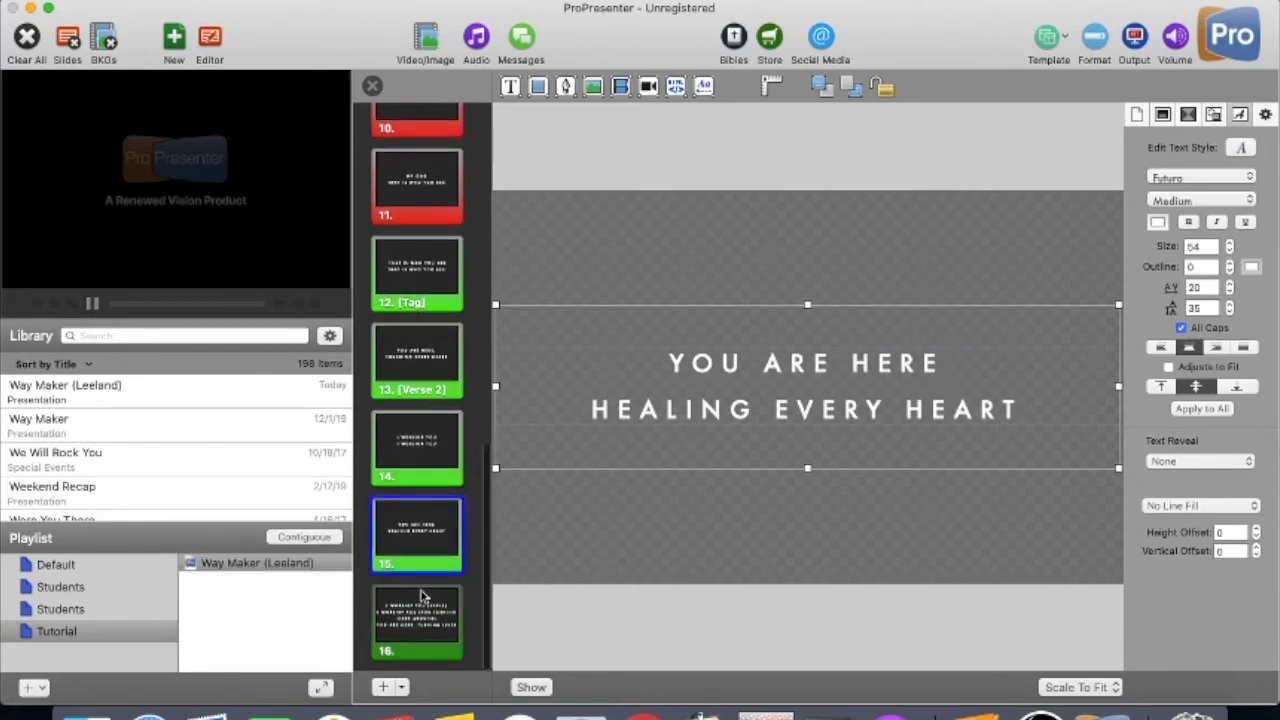
pyautogui.click(738, 366)
pyautogui.doubleClick(776, 318)
pyautogui.moveTo(894, 318); pyautogui.dragTo(1064, 314)
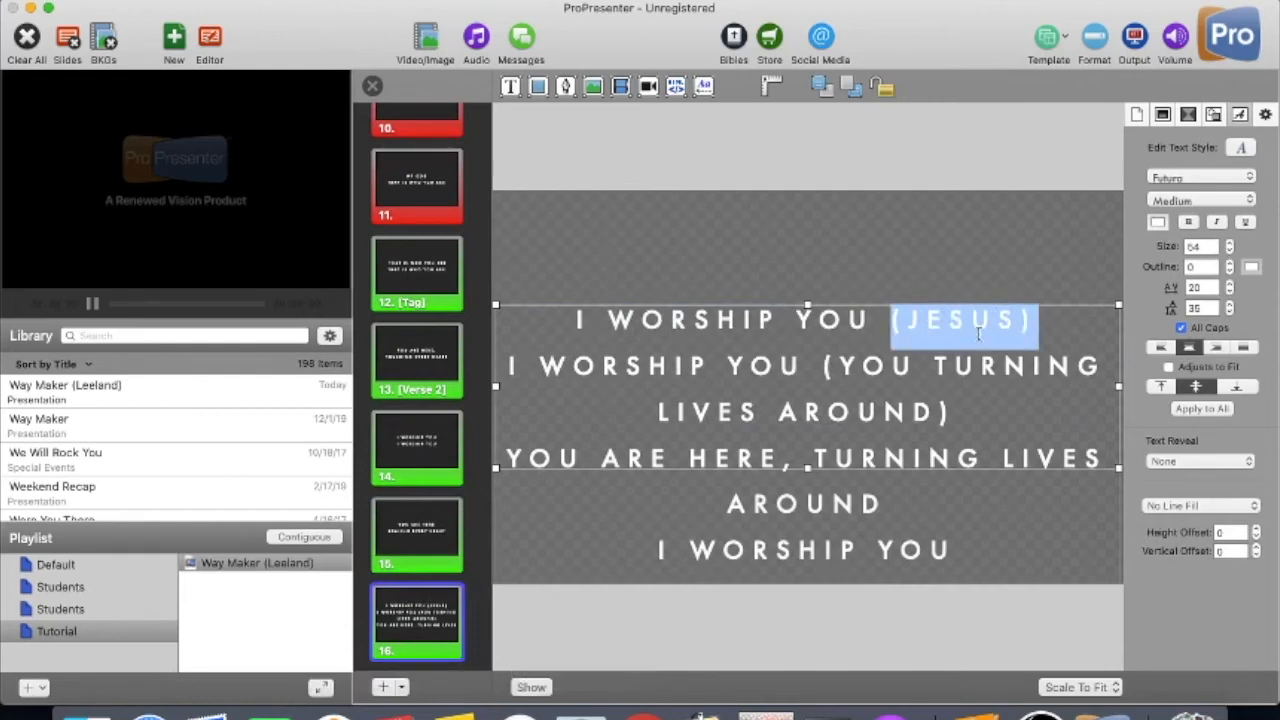
pyautogui.press('BackSpace')
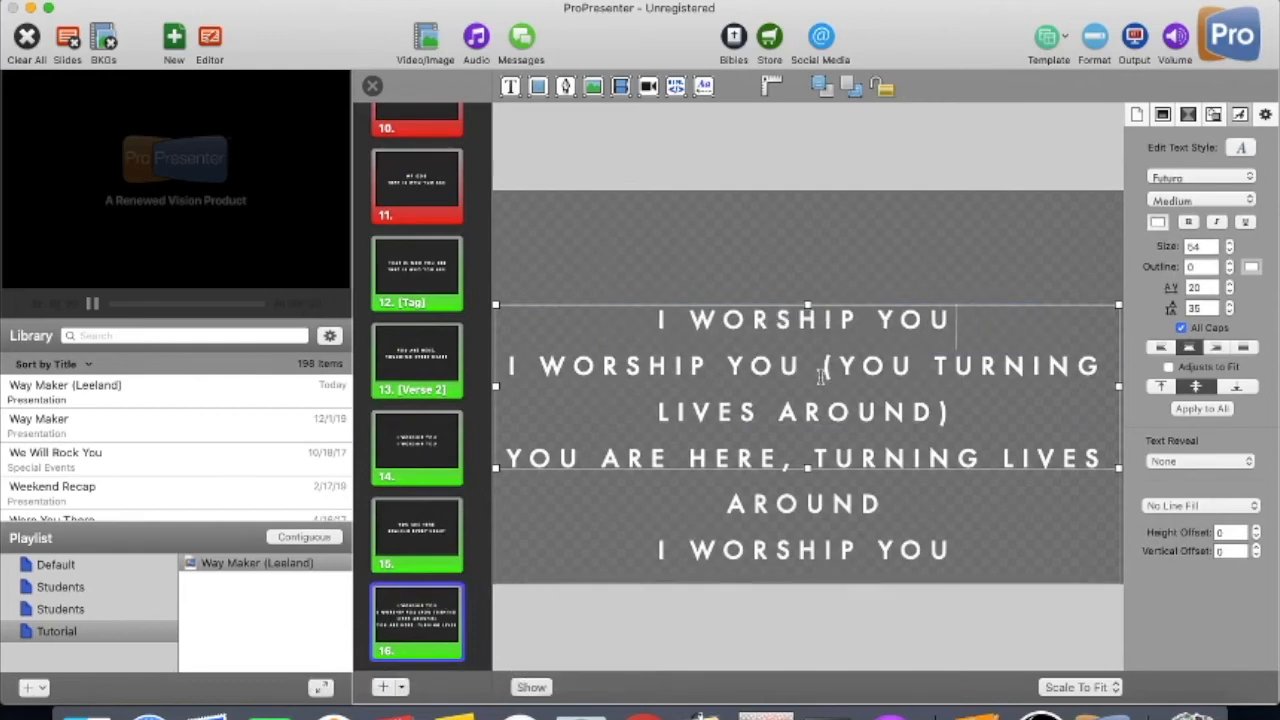
pyautogui.moveTo(821, 373); pyautogui.dragTo(968, 413)
pyautogui.press('BackSpace')
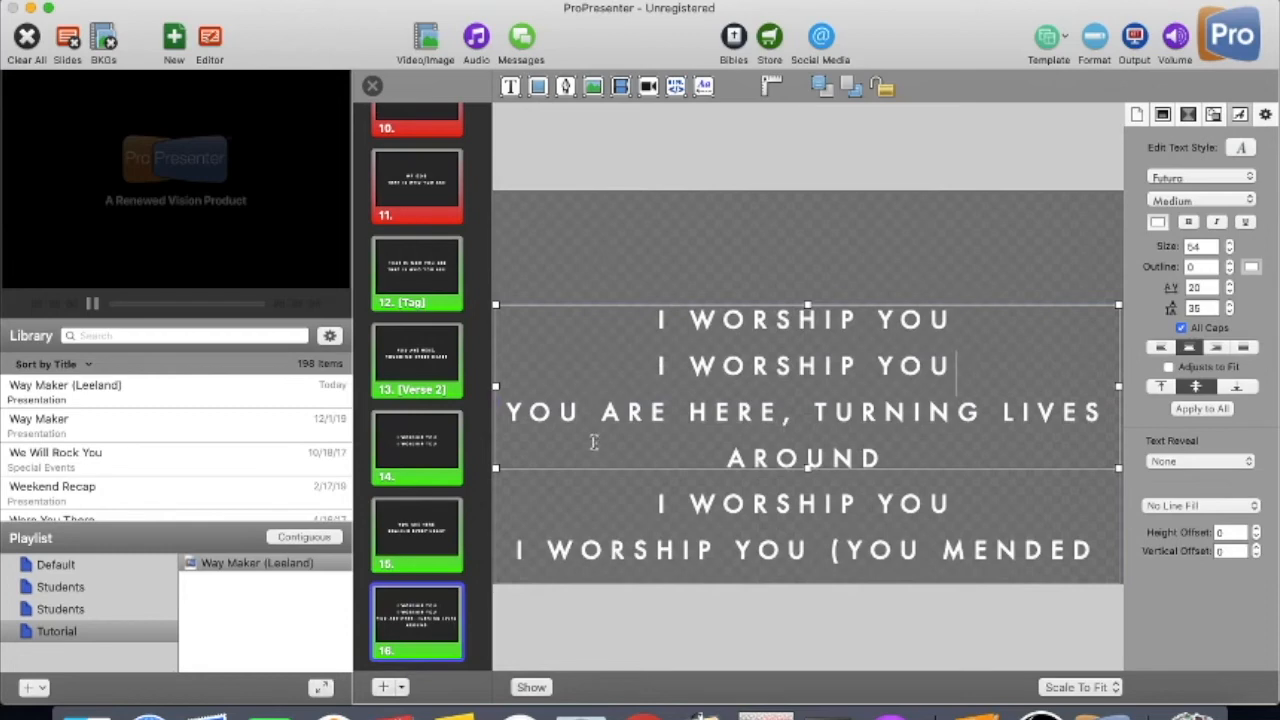
# Copy and remove "You are here, turning lives around" from slide 16, and add a blank slide 17 after it.
pyautogui.moveTo(512, 398); pyautogui.dragTo(1000, 467)
pyautogui.press('super+c')
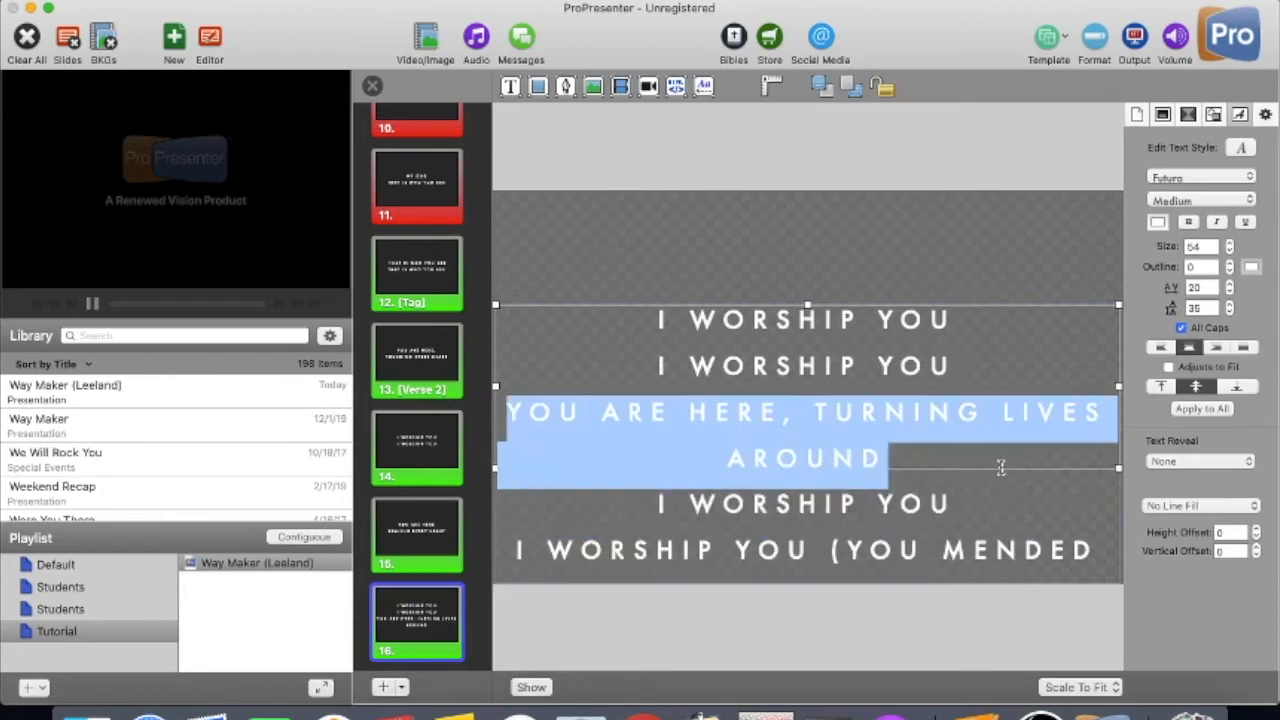
pyautogui.press('BackSpace')
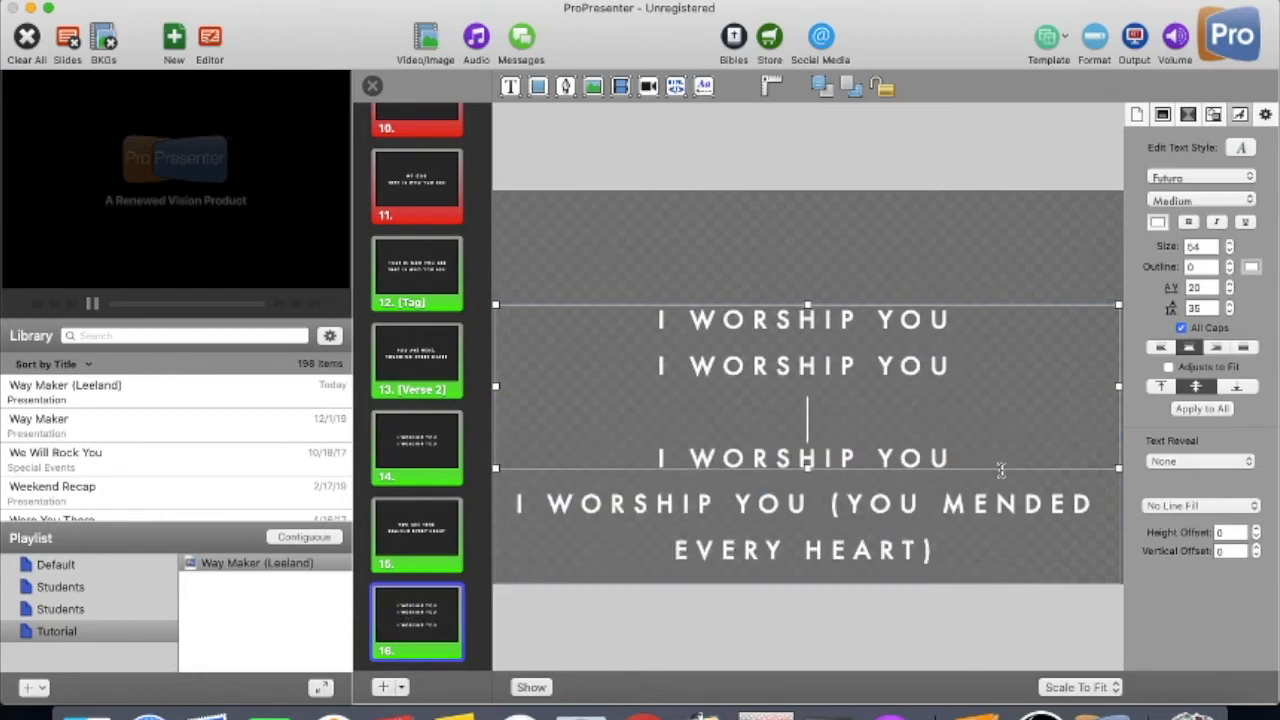
pyautogui.click(383, 687)
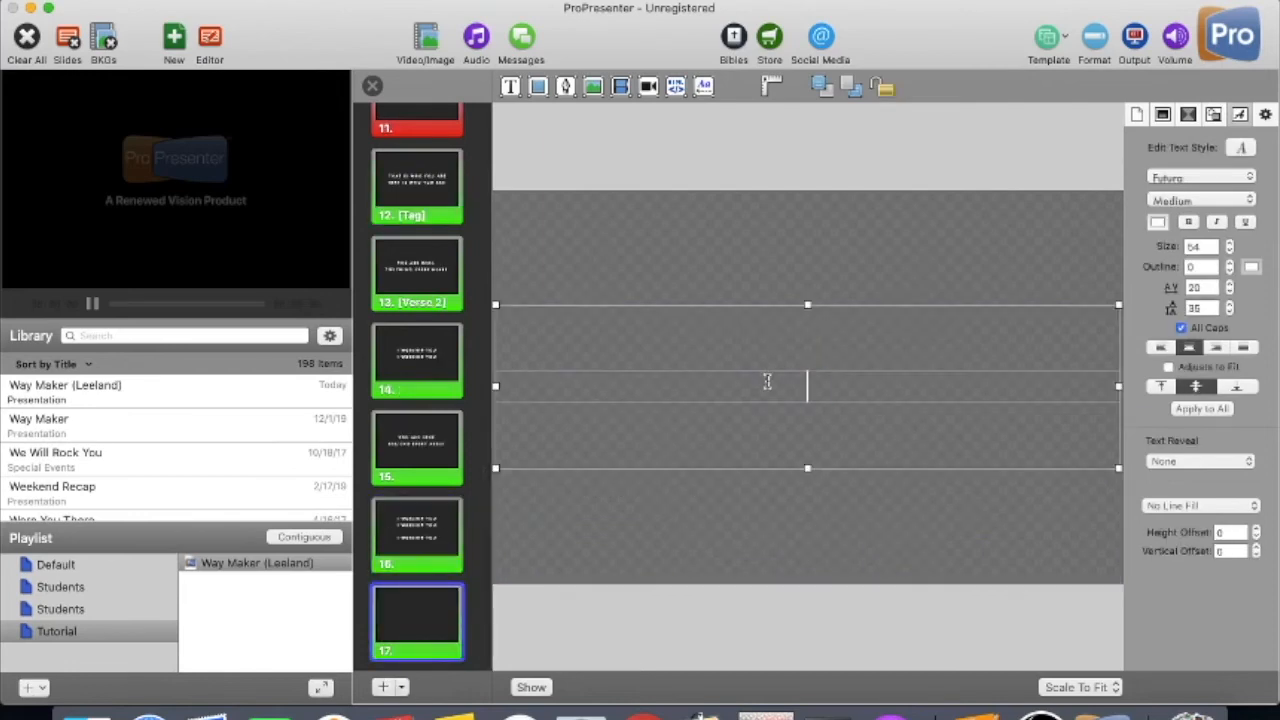
# Paste the copied lyric onto slide 17, splitting it into "You are here" and "turning lives around" and removing the comma.
pyautogui.press('super+v')
pyautogui.press('Return')
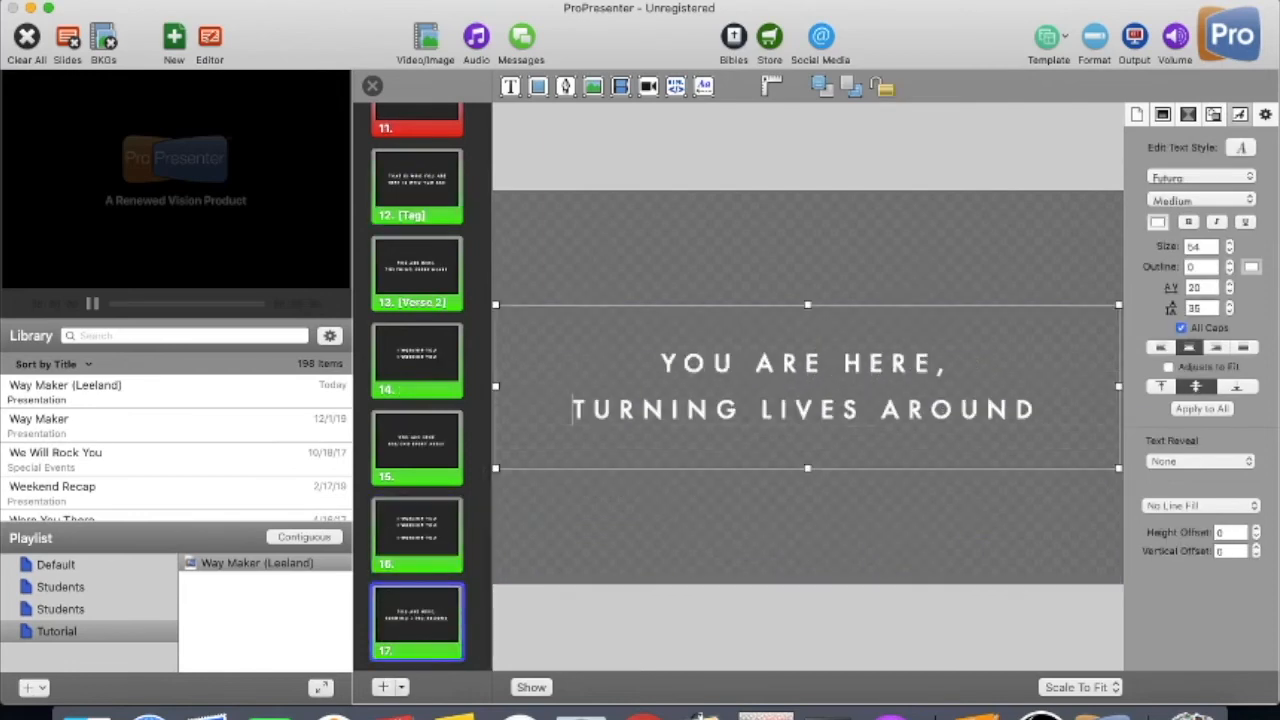
pyautogui.click(951, 363)
pyautogui.press('BackSpace')
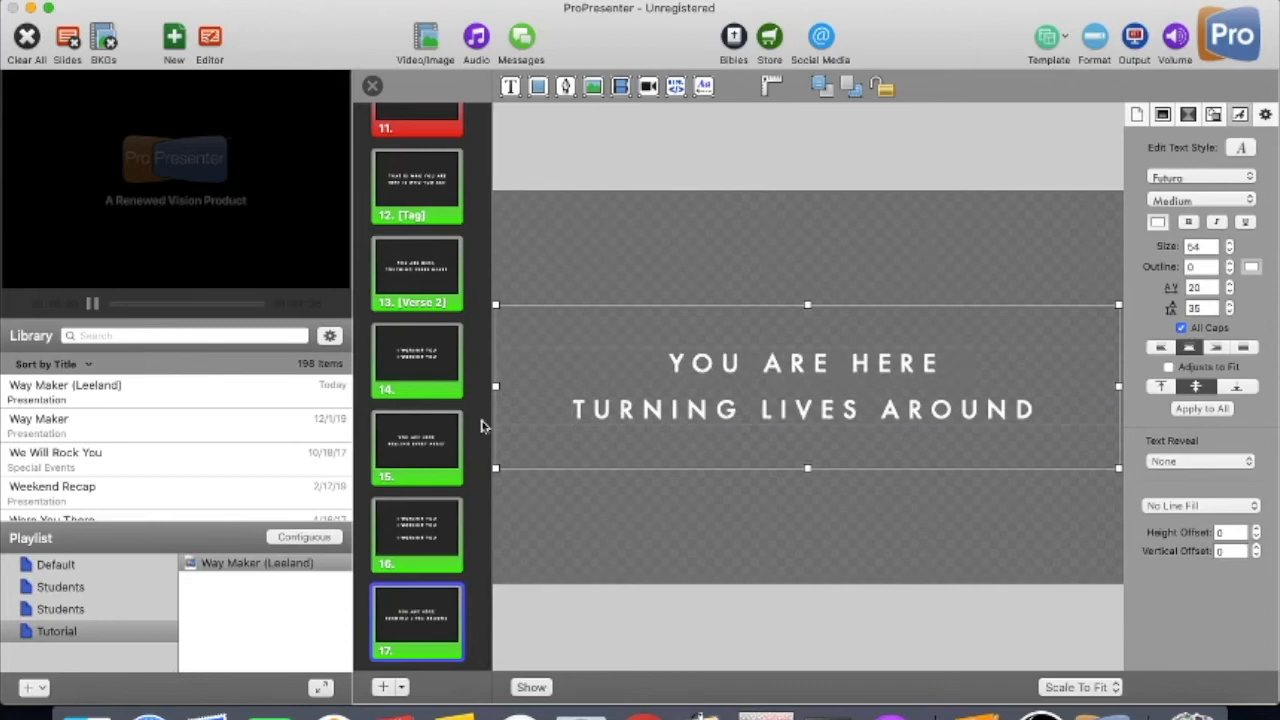
# Move the second pair of "I worship You" lines from slide 16 onto a new slide 18 after slide 17.
pyautogui.click(430, 510)
pyautogui.doubleClick(723, 423)
pyautogui.moveTo(638, 436); pyautogui.dragTo(790, 503)
pyautogui.click(800, 425)
pyautogui.moveTo(657, 460); pyautogui.dragTo(812, 494)
pyautogui.press('super+c')
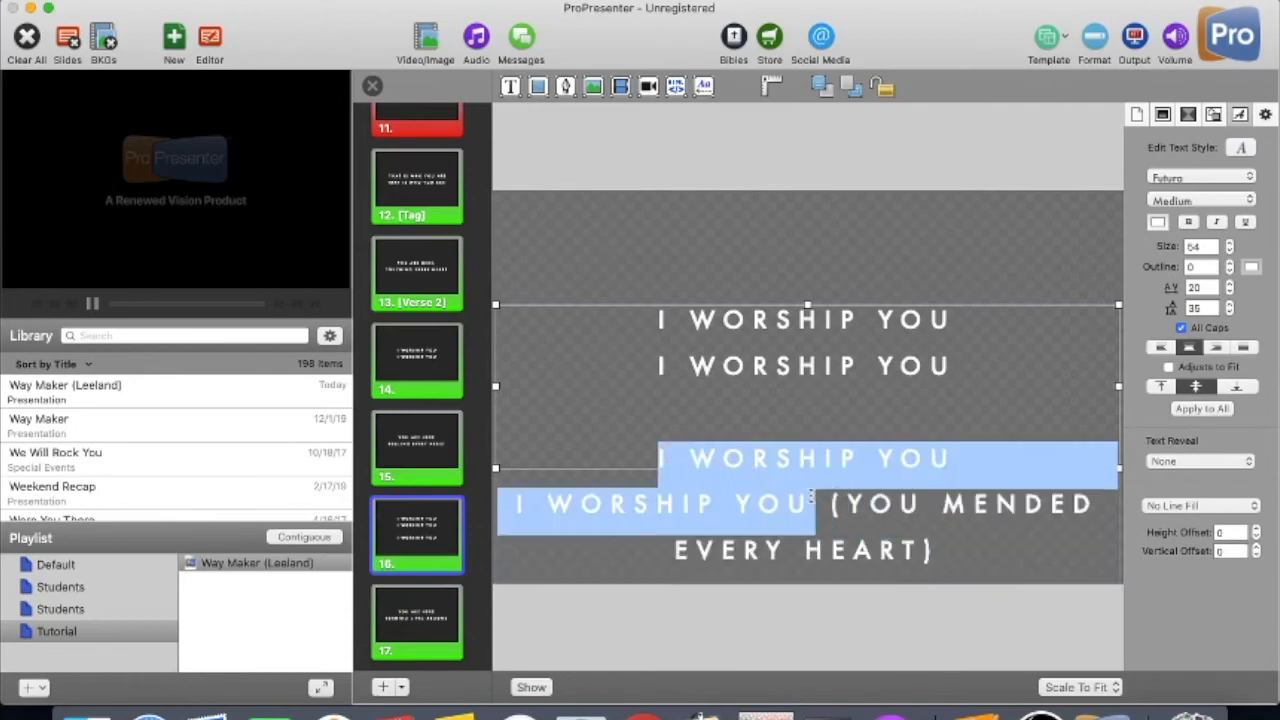
pyautogui.press('BackSpace')
pyautogui.click(432, 610)
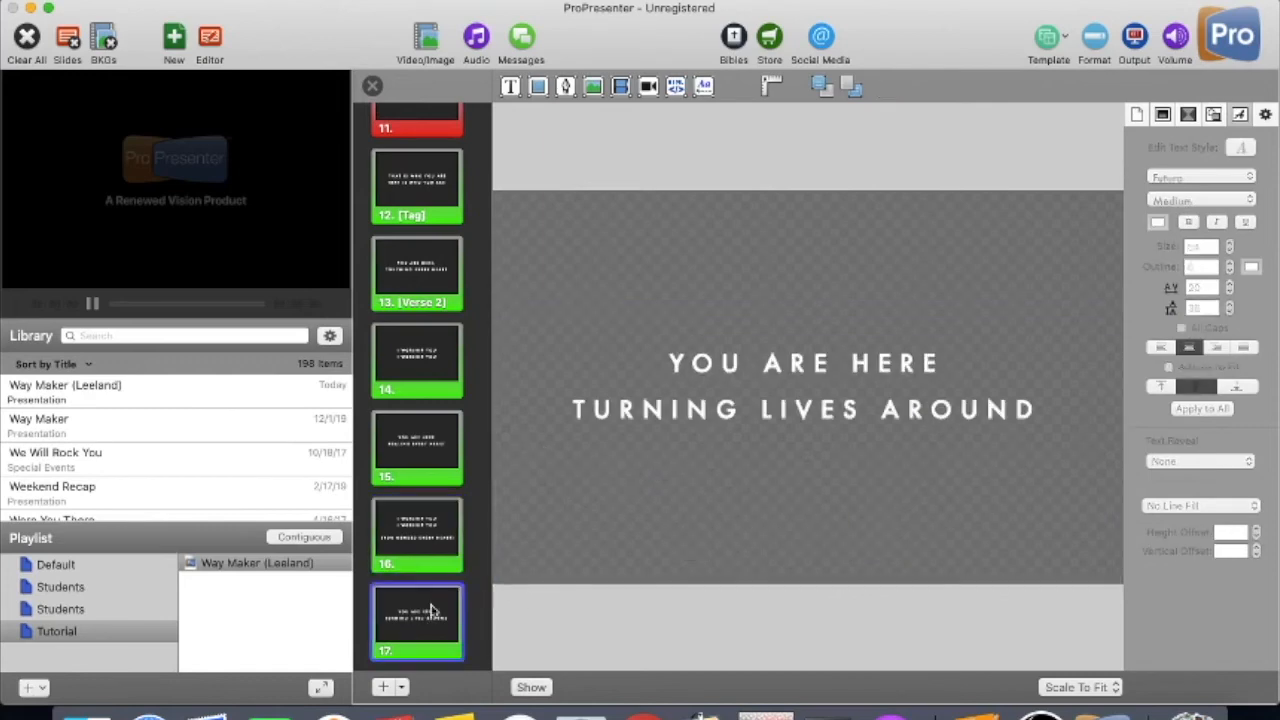
pyautogui.click(384, 690)
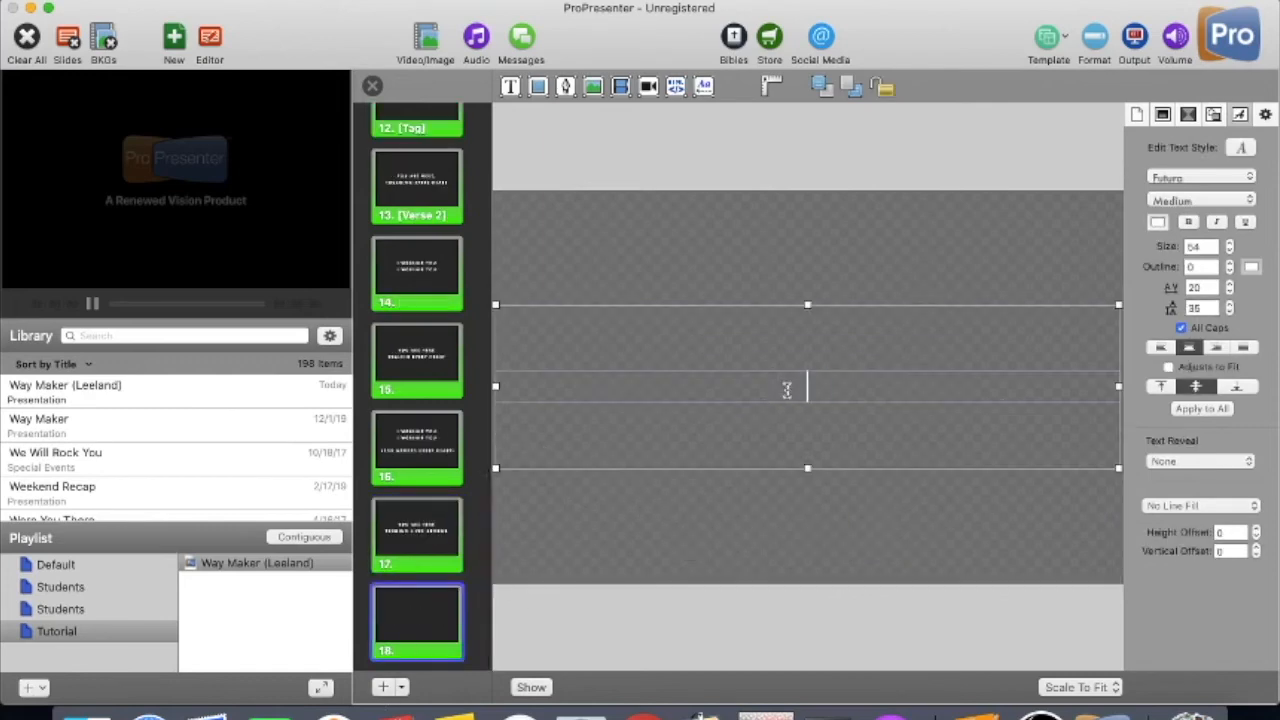
pyautogui.press('super+v')
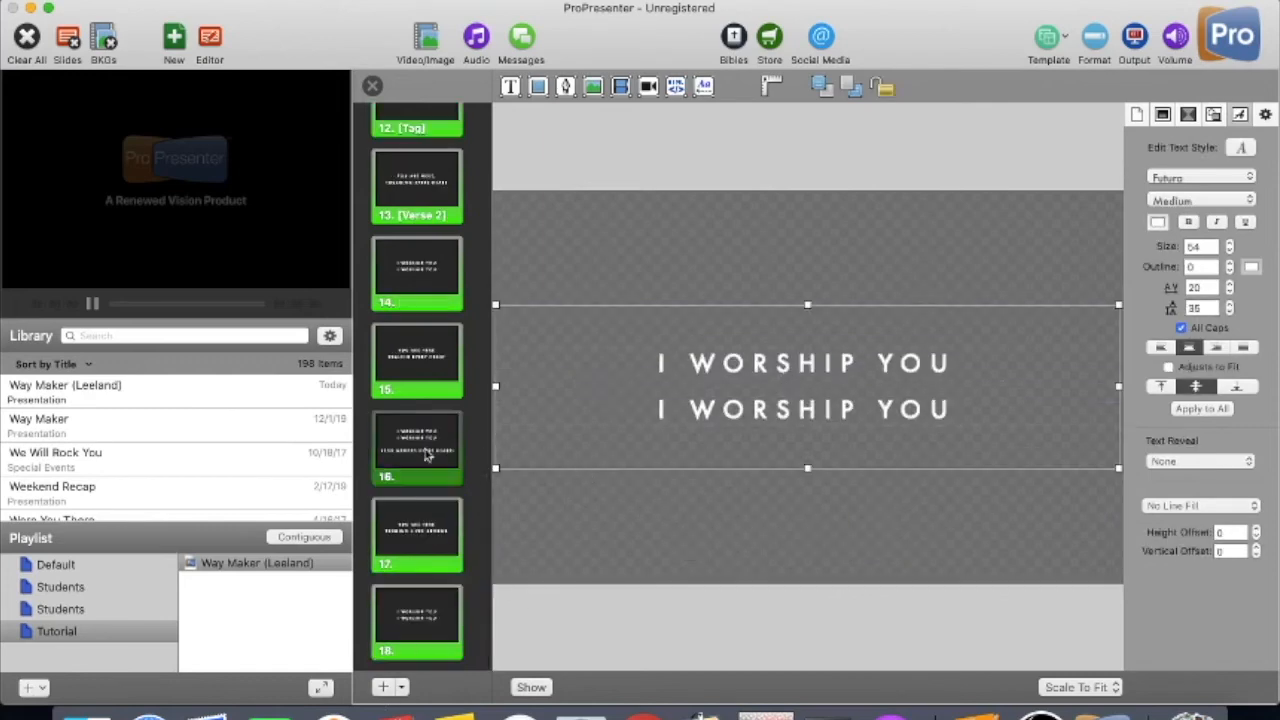
# Delete the leftover "(You mended every heart)" and the blank lines around it from slide 16.
pyautogui.click(429, 451)
pyautogui.doubleClick(657, 441)
pyautogui.moveTo(538, 456); pyautogui.dragTo(1078, 470)
pyautogui.press('BackSpace')
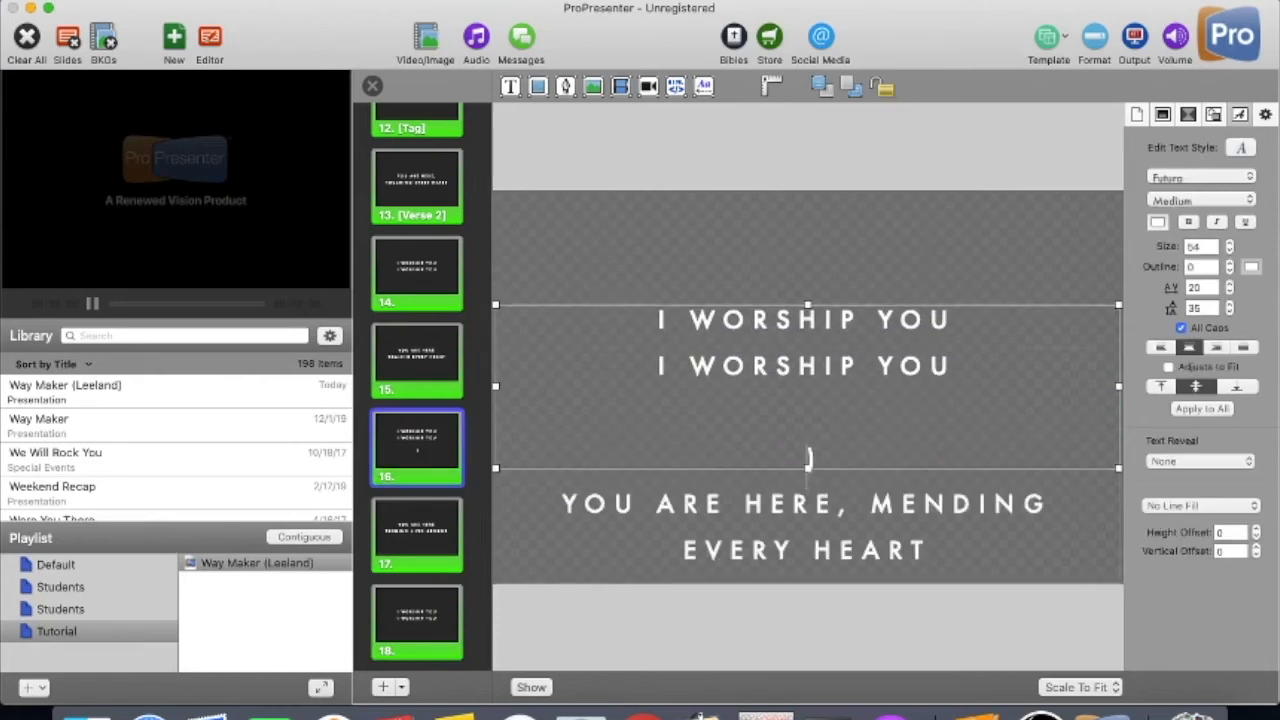
pyautogui.press('BackSpace')
pyautogui.press('BackSpace')
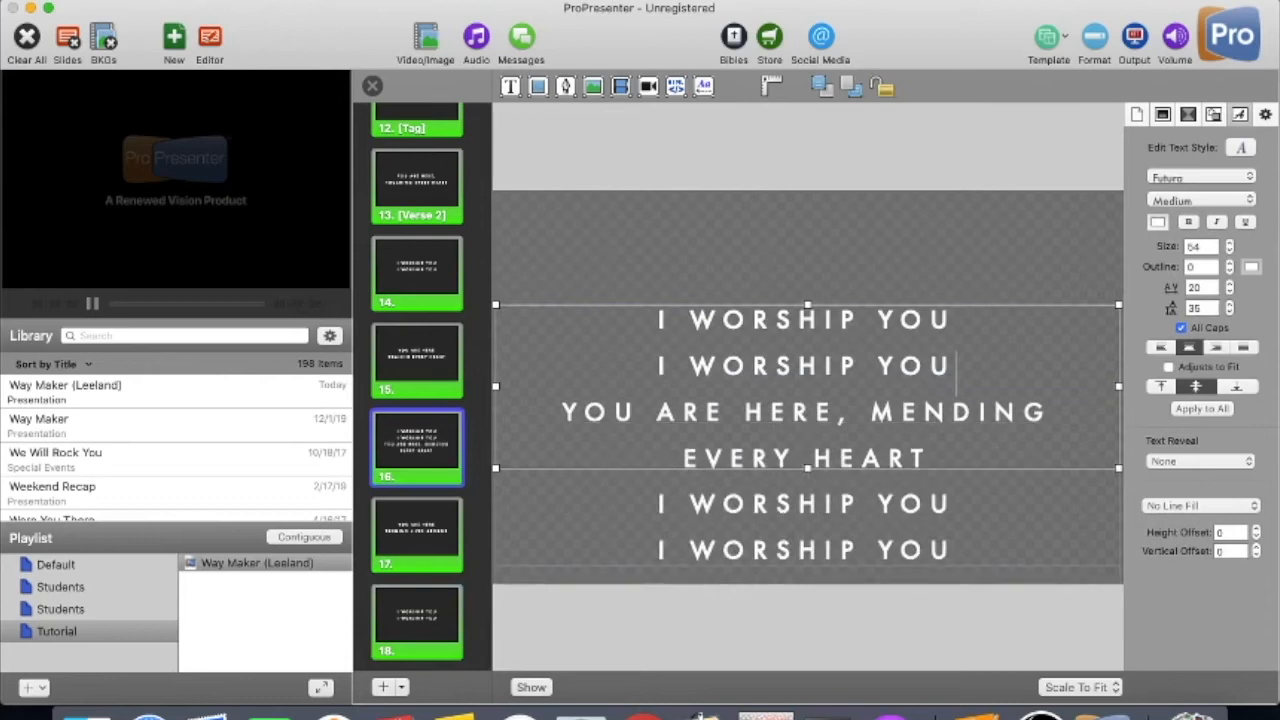
# Move "You are here, mending every heart" and the two "I worship You" lines below it from slide 16 onto a new slide 19.
pyautogui.moveTo(560, 411); pyautogui.dragTo(956, 549)
pyautogui.press('super+c')
pyautogui.press('BackSpace')
pyautogui.press('BackSpace')
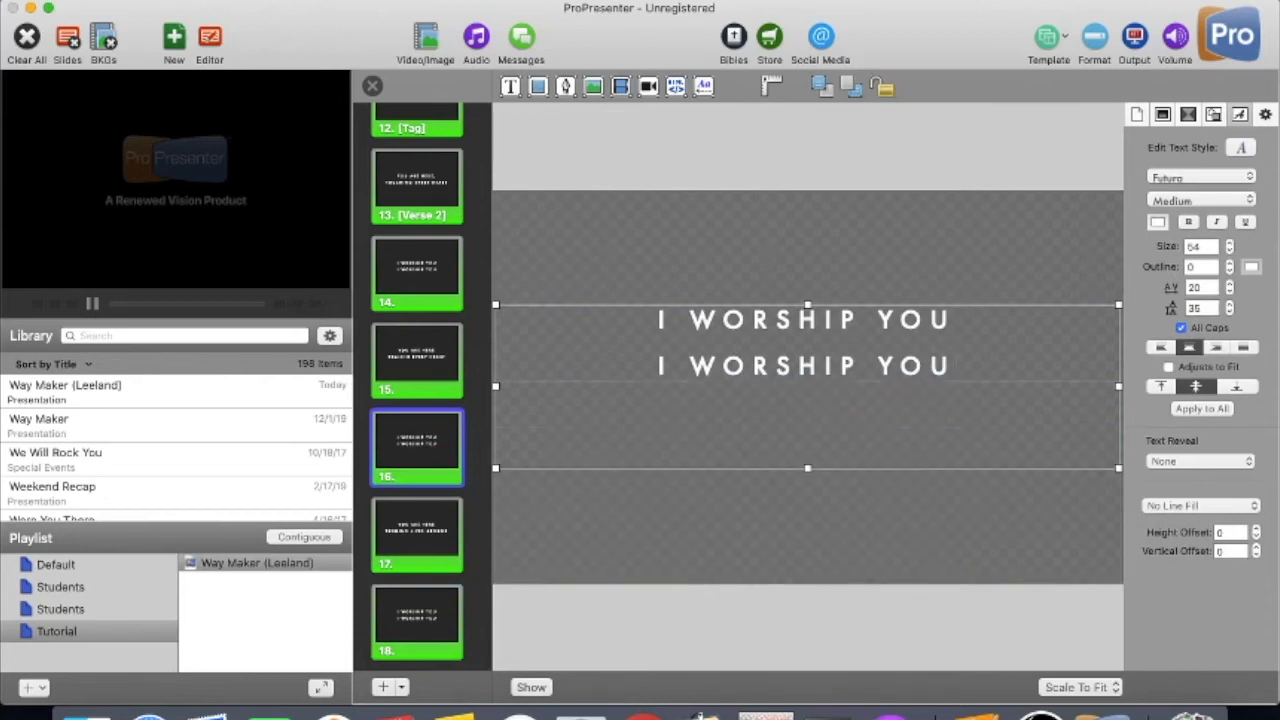
pyautogui.click(418, 640)
pyautogui.click(430, 556)
pyautogui.click(432, 625)
pyautogui.click(397, 688)
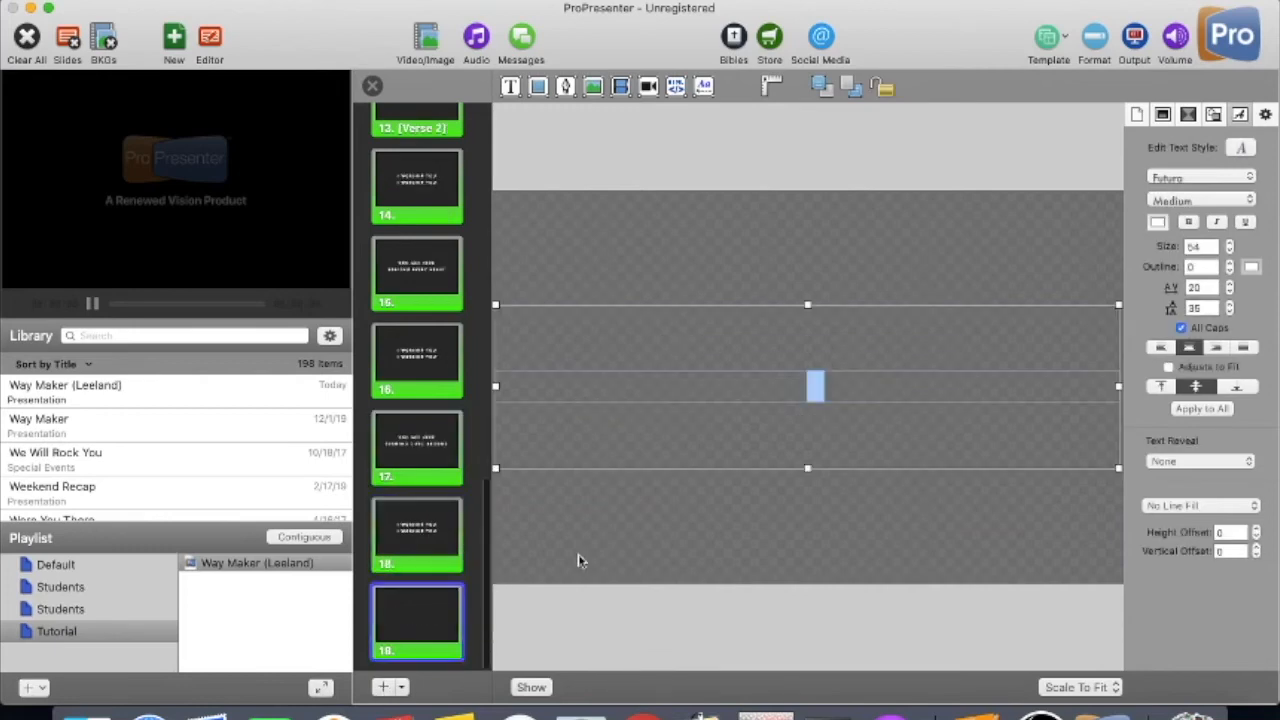
pyautogui.press('super+v')
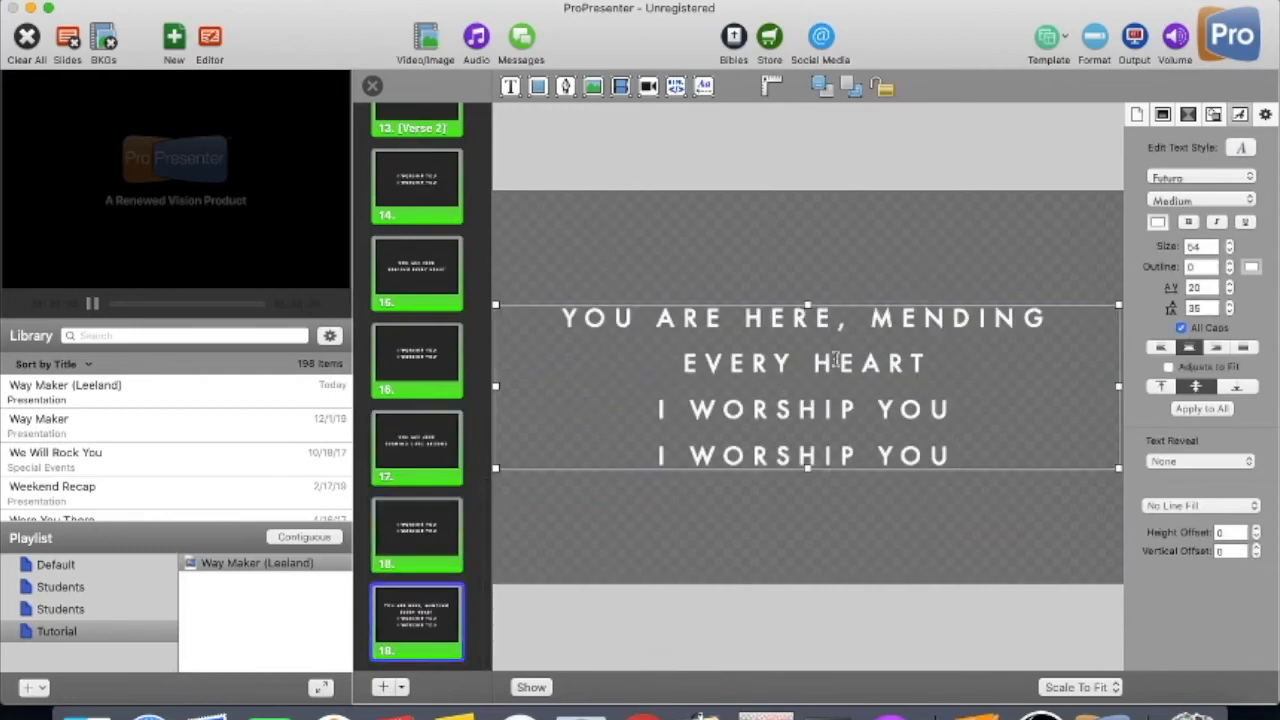
# Split the first lyric on slide 19 into "You are here" and "mending every heart", removing the comma.
pyautogui.click(866, 318)
pyautogui.press('Return')
pyautogui.click(1044, 318)
pyautogui.press('BackSpace')
# Move the two "I worship You" lines from slide 19 onto a new slide 20.
pyautogui.moveTo(659, 409); pyautogui.dragTo(976, 456)
pyautogui.press('super+c')
pyautogui.press('BackSpace')
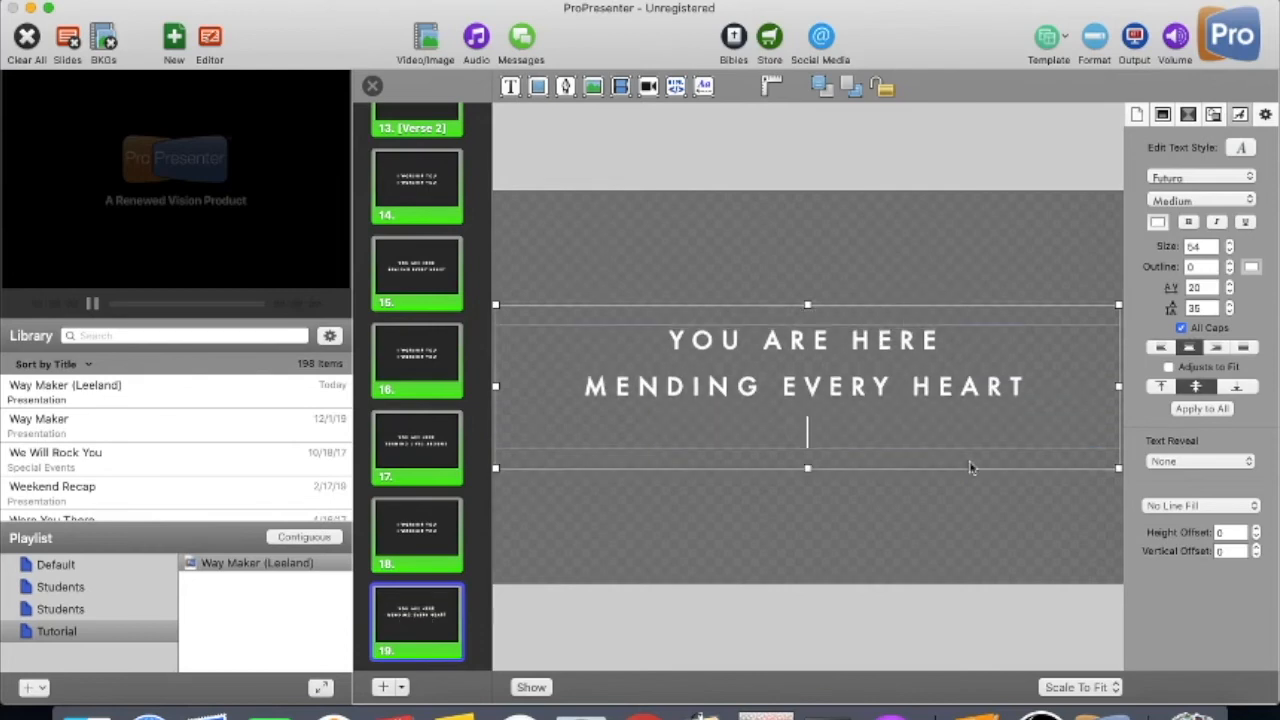
pyautogui.press('BackSpace')
pyautogui.click(383, 687)
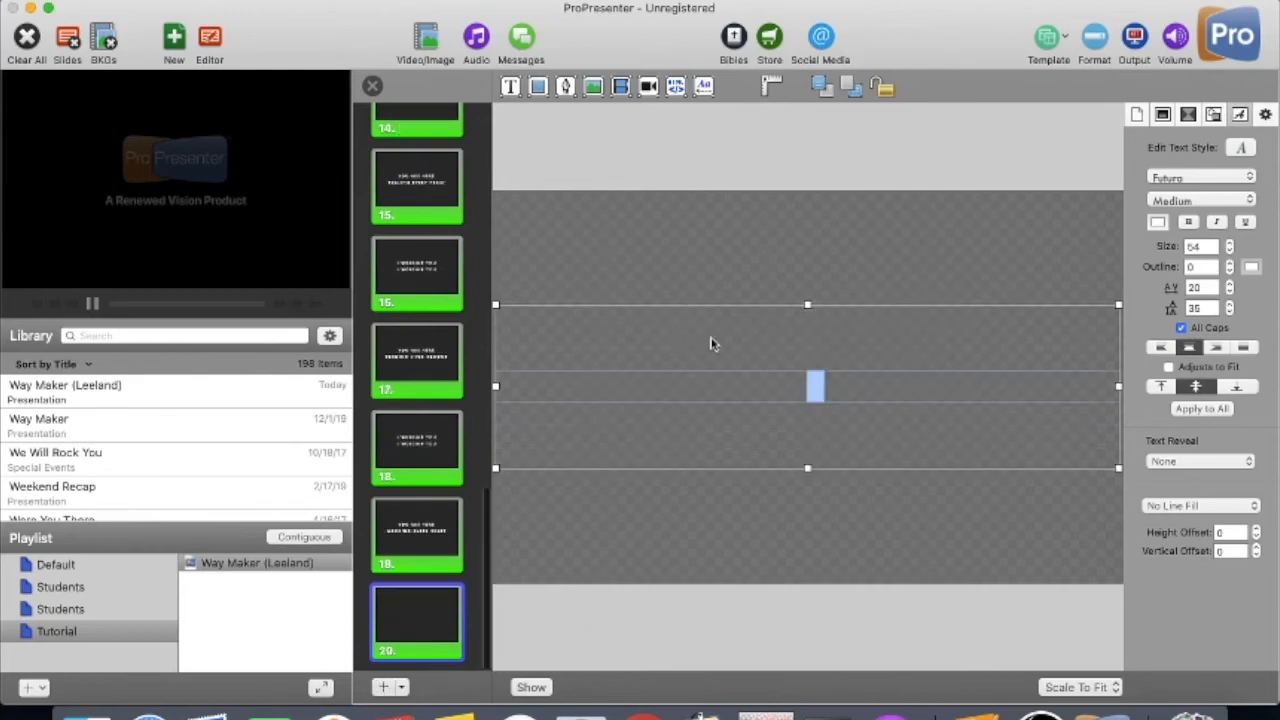
pyautogui.press('super+v')
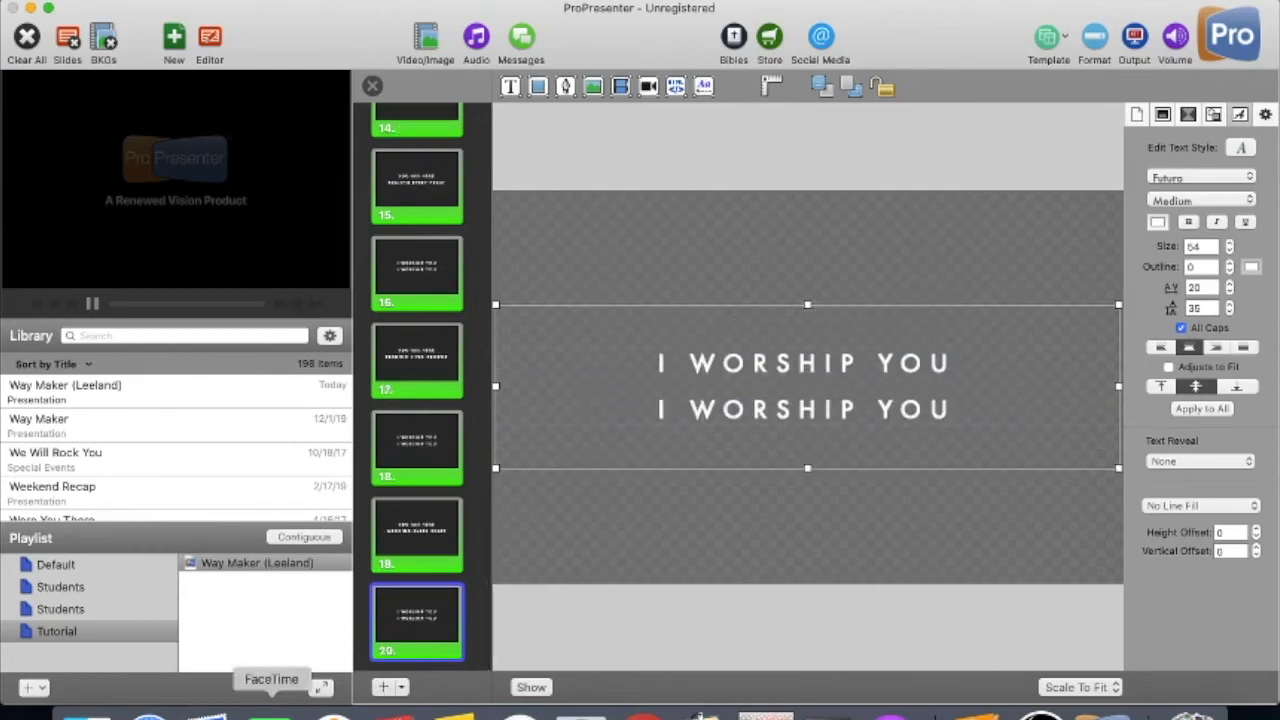
# Check the repeated "That is who You are" lines in the Safari lyrics and duplicate Tag slide 12 directly after itself in ProPresenter.
pyautogui.click(148, 710)
pyautogui.scroll(10, 451, 565)
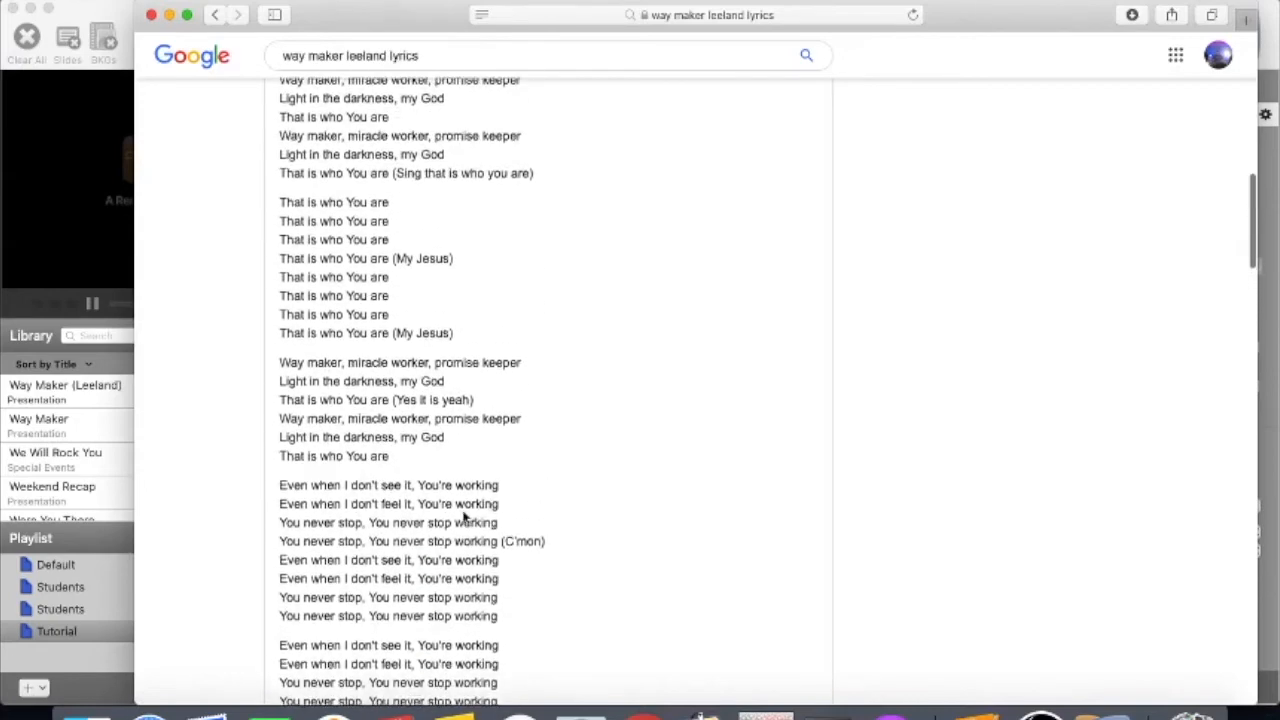
pyautogui.click(450, 477)
pyautogui.scroll(-5, 427, 374)
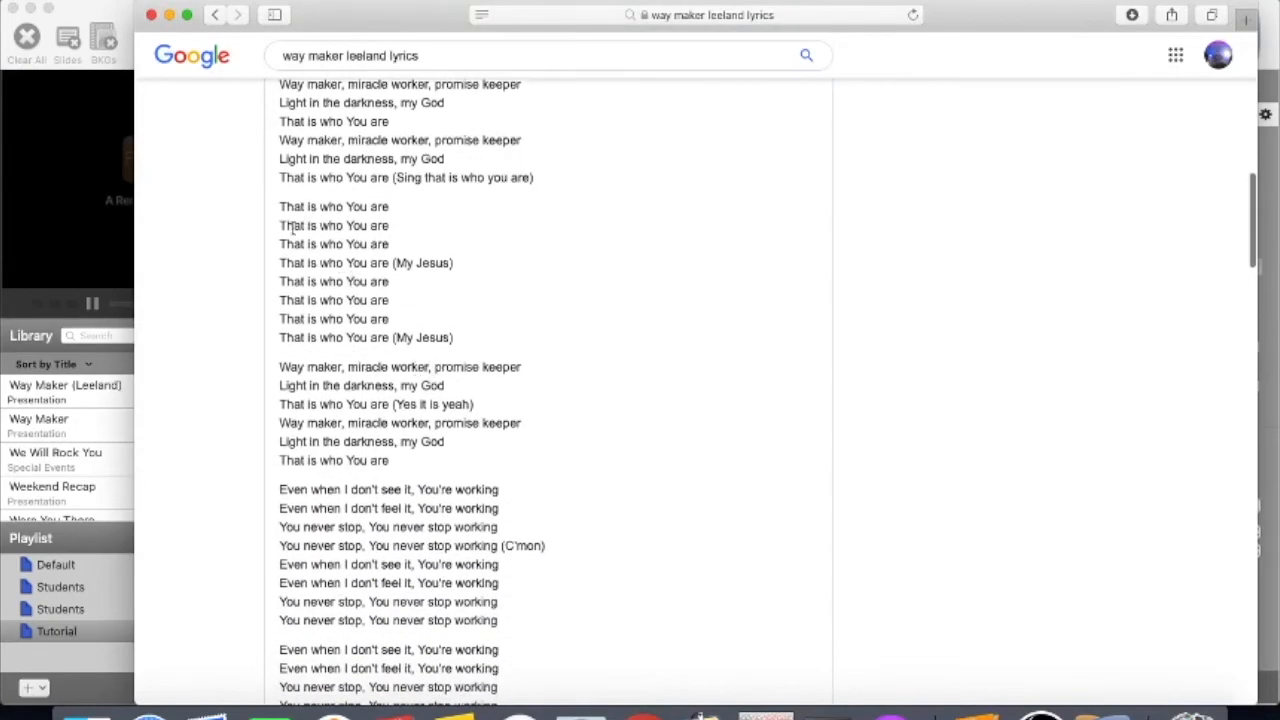
pyautogui.click(112, 16)
pyautogui.scroll(-5, 423, 491)
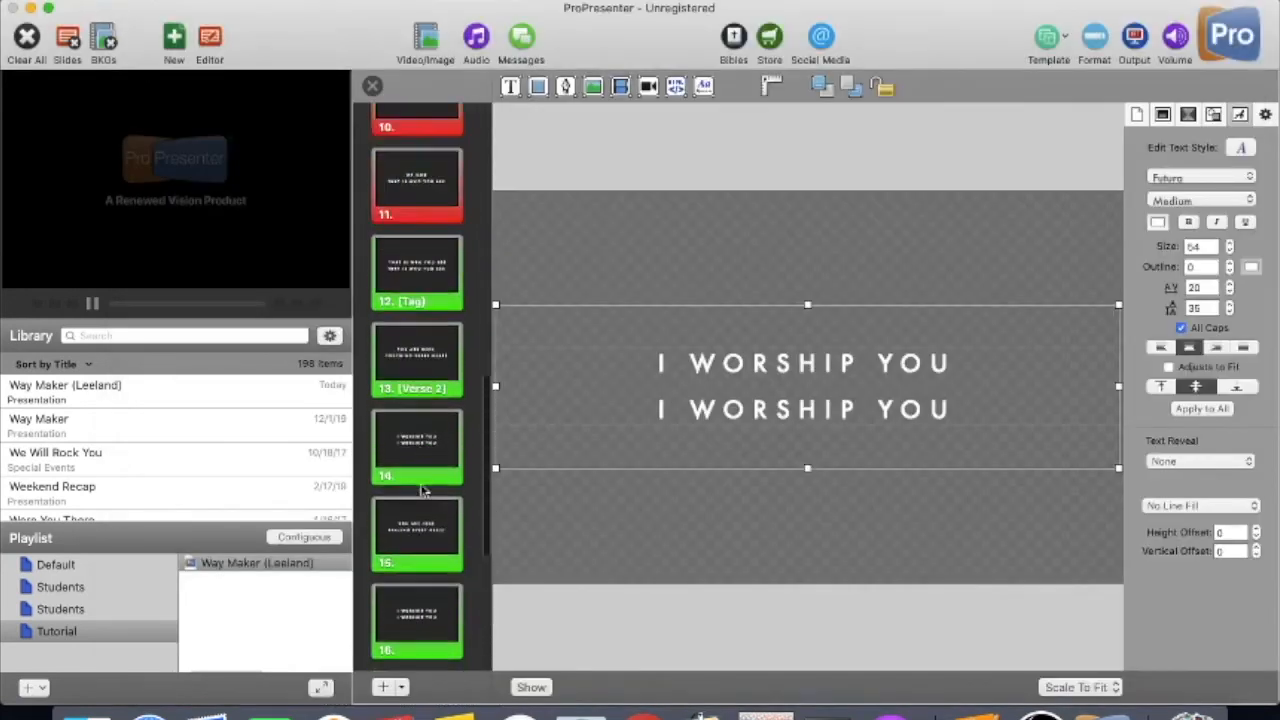
pyautogui.scroll(-2, 423, 490)
pyautogui.click(436, 368)
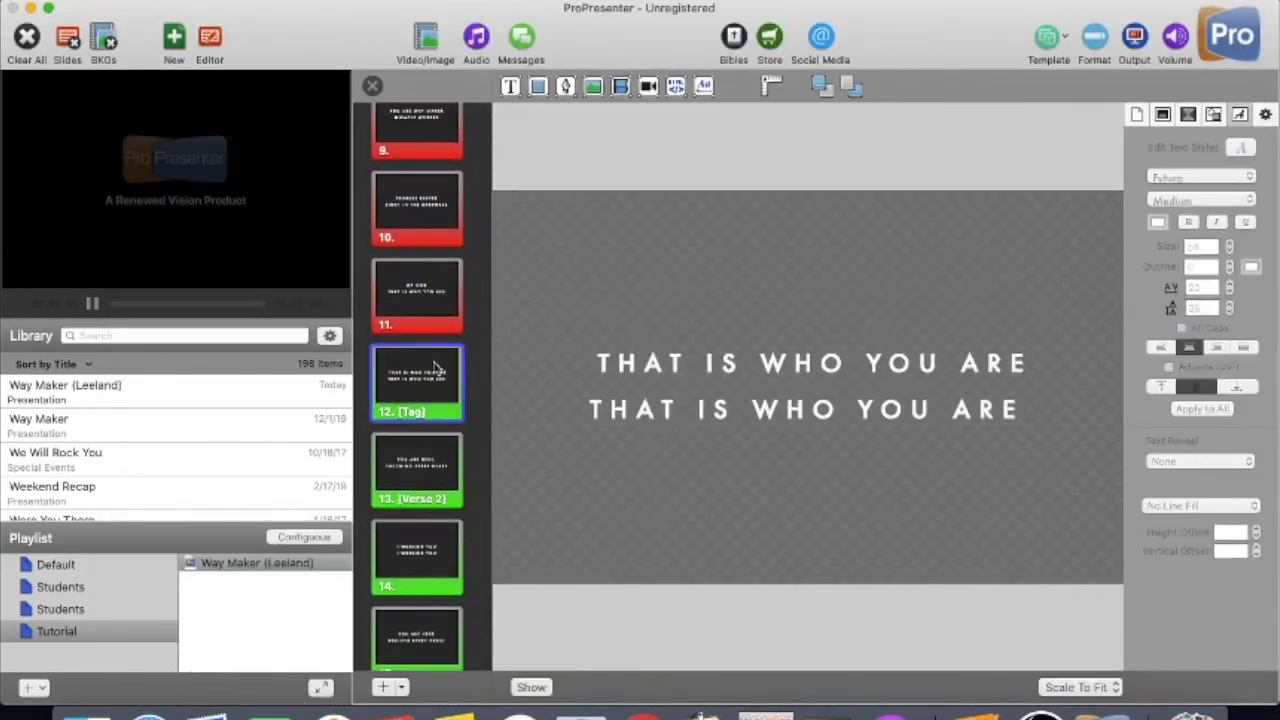
pyautogui.rightClick(437, 363)
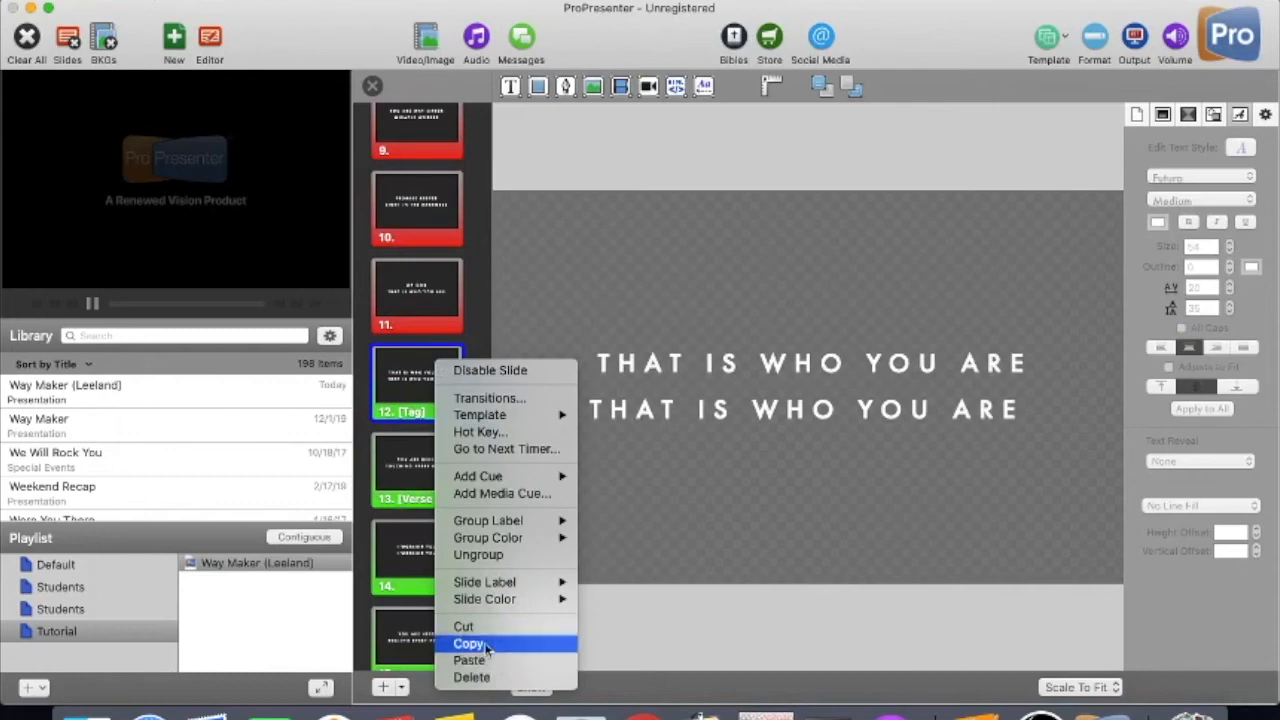
pyautogui.click(470, 644)
pyautogui.click(415, 467)
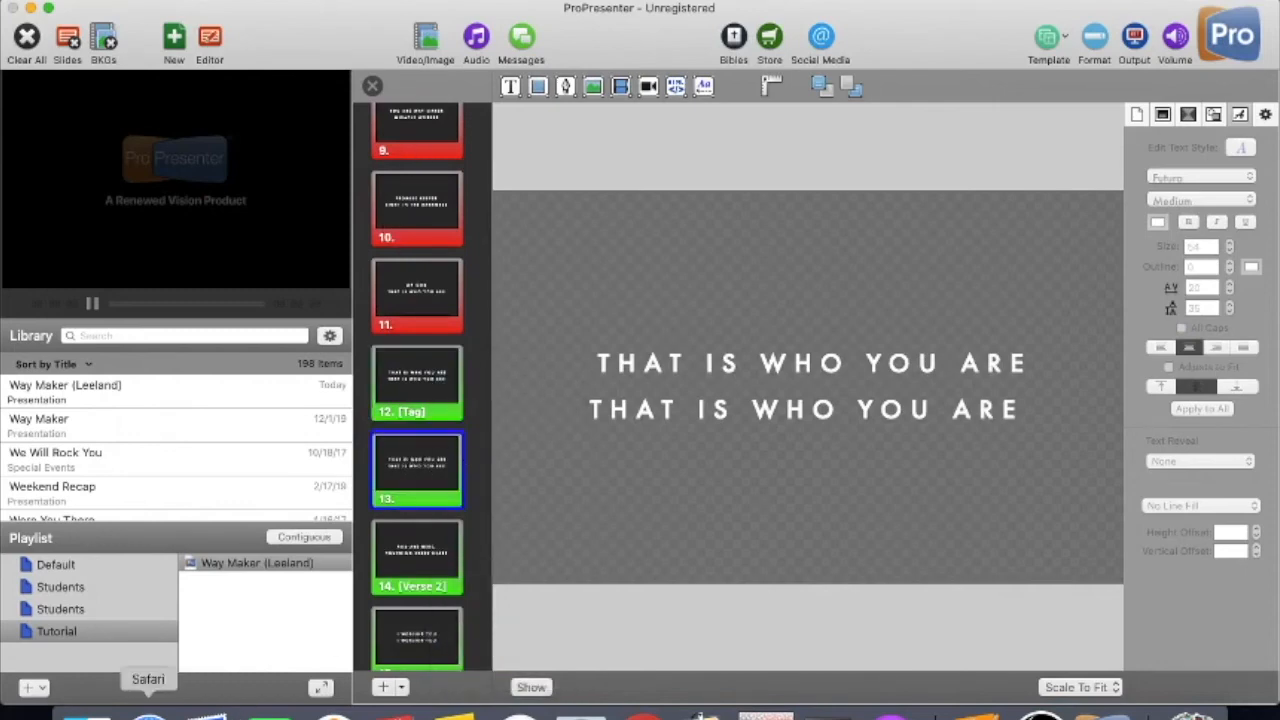
# Recheck the Tag repeats in the Safari lyrics and paste another copy of the Tag slide as slide 14 in ProPresenter.
pyautogui.click(149, 714)
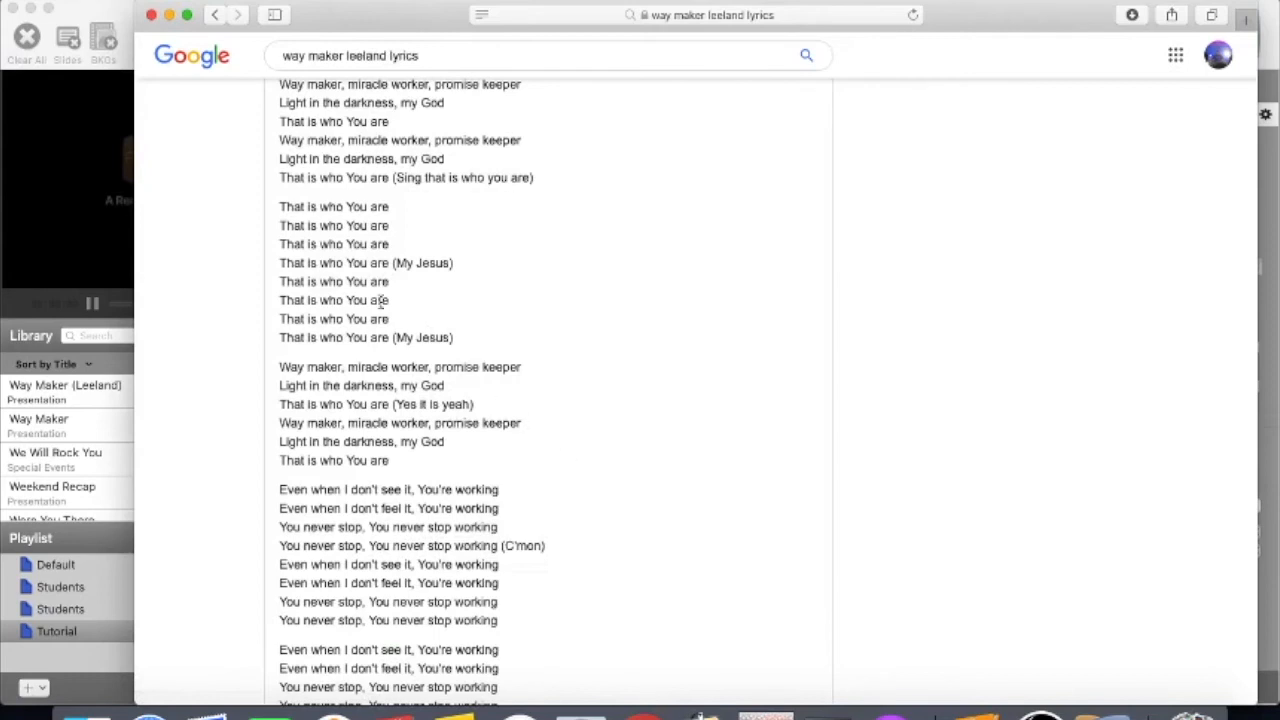
pyautogui.scroll(-1, 386, 303)
pyautogui.click(90, 15)
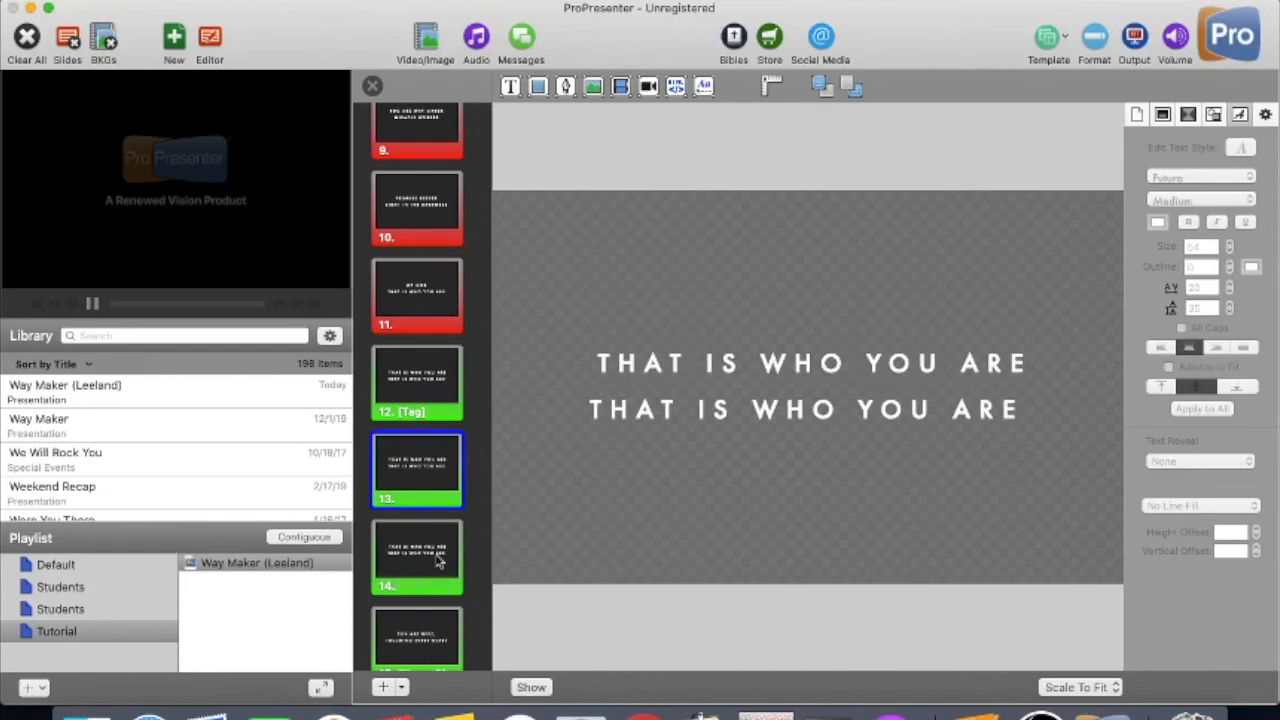
pyautogui.scroll(-3, 440, 560)
# Look through the remaining lyrics in Safari and copy the first eight-line "Even when I don't see it, You're working" section.
pyautogui.click(149, 714)
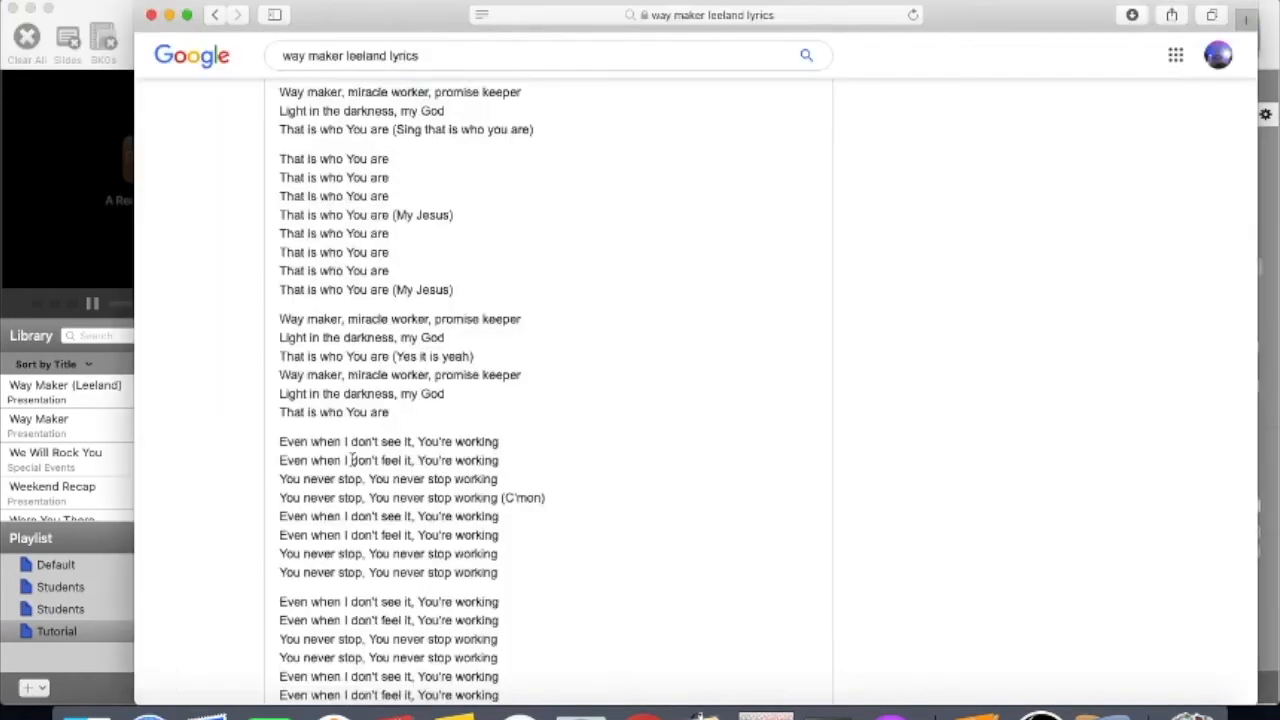
pyautogui.scroll(-10, 350, 460)
pyautogui.scroll(-8, 350, 460)
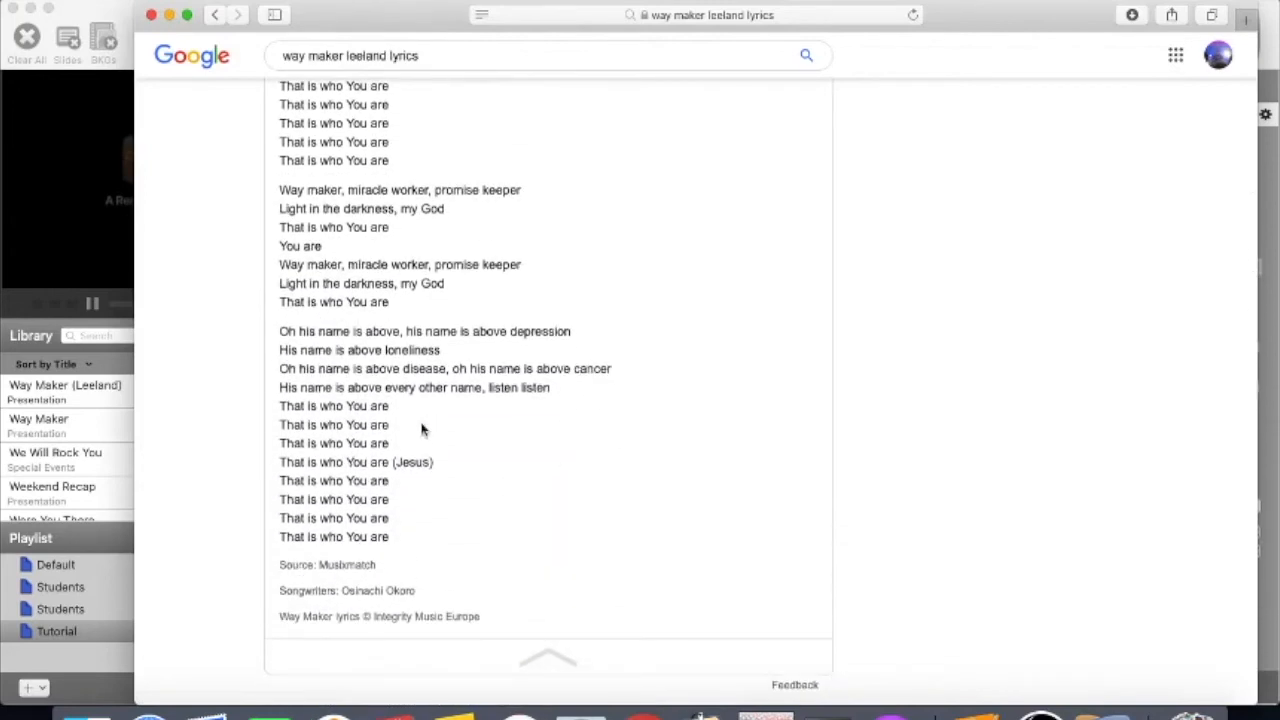
pyautogui.scroll(2, 425, 420)
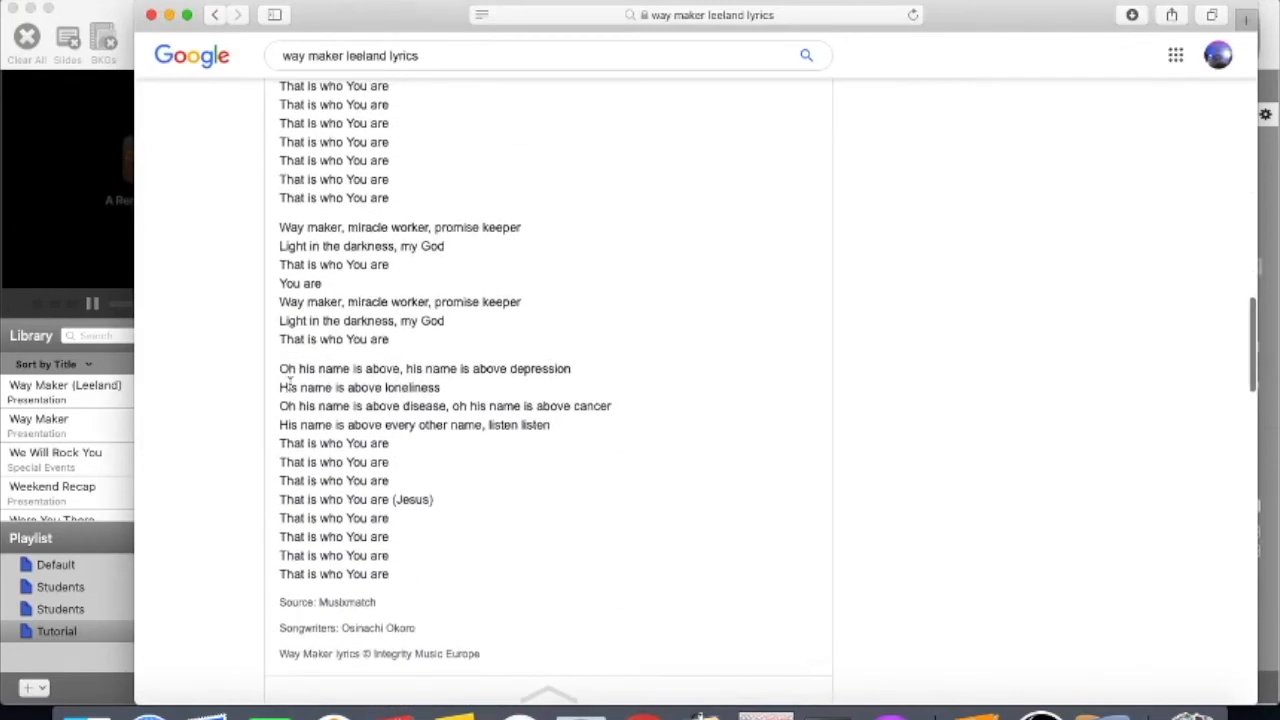
pyautogui.scroll(7, 308, 402)
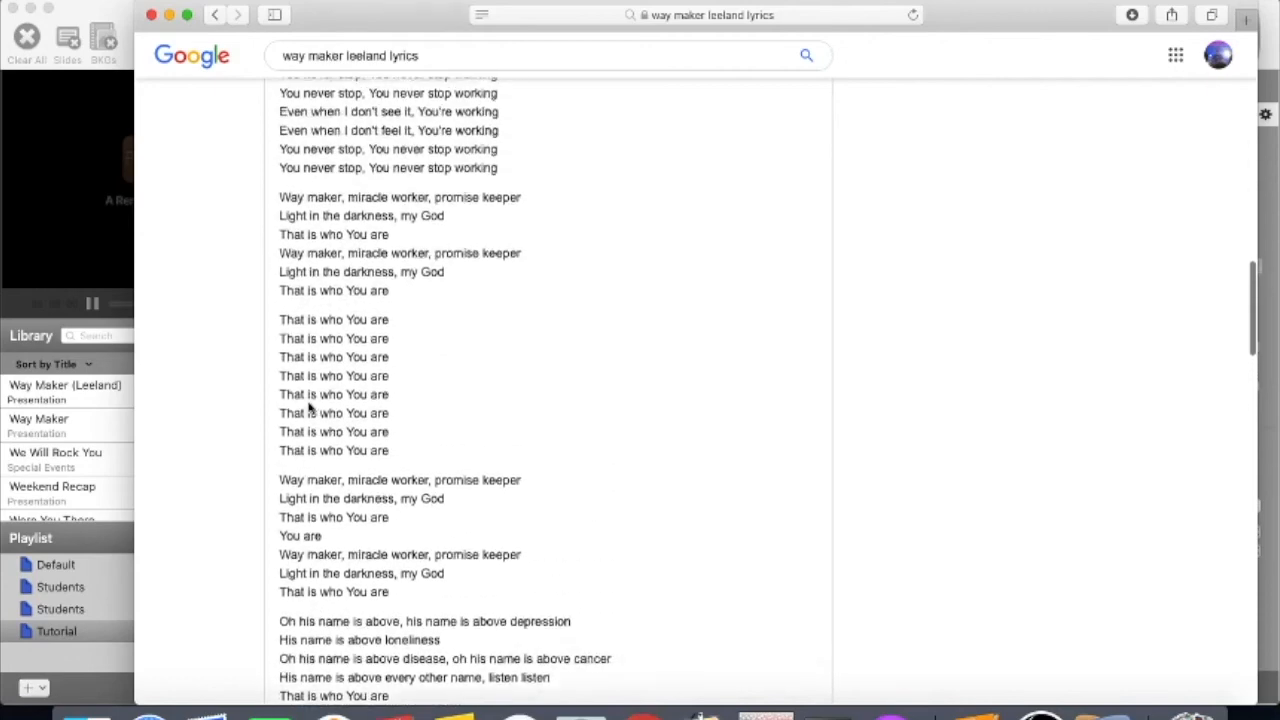
pyautogui.scroll(8, 308, 402)
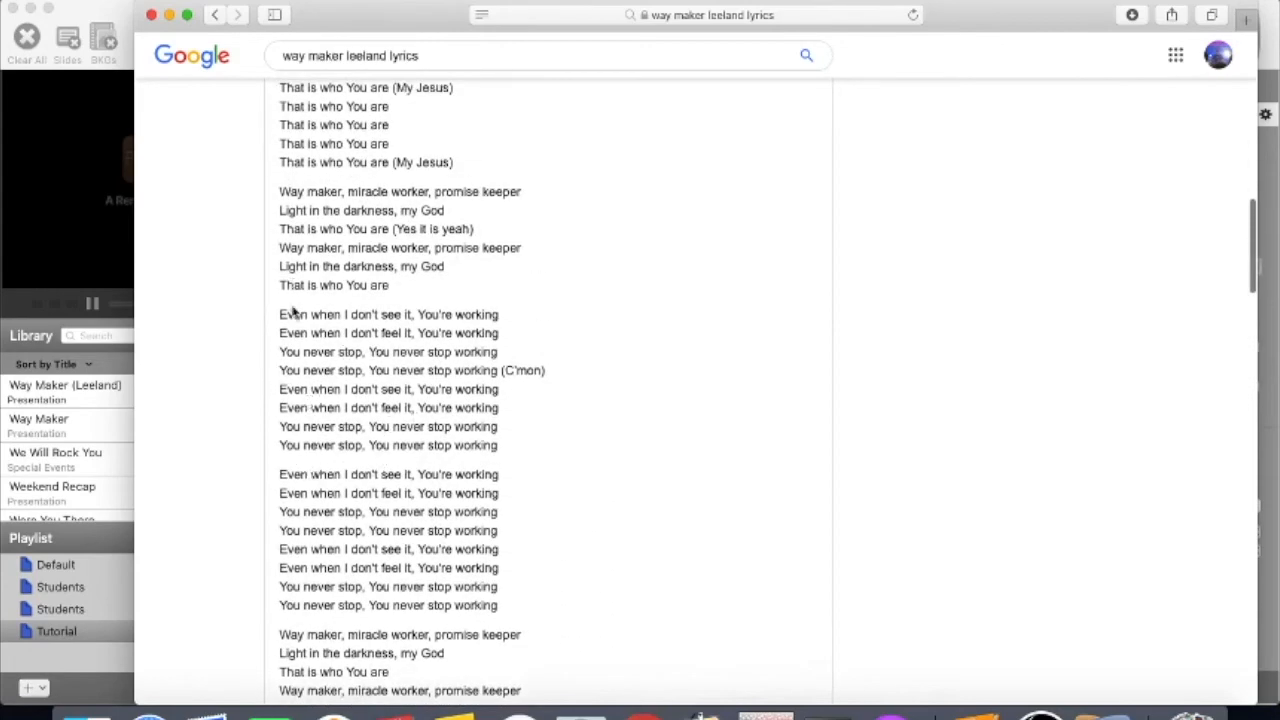
pyautogui.moveTo(281, 310); pyautogui.dragTo(503, 450)
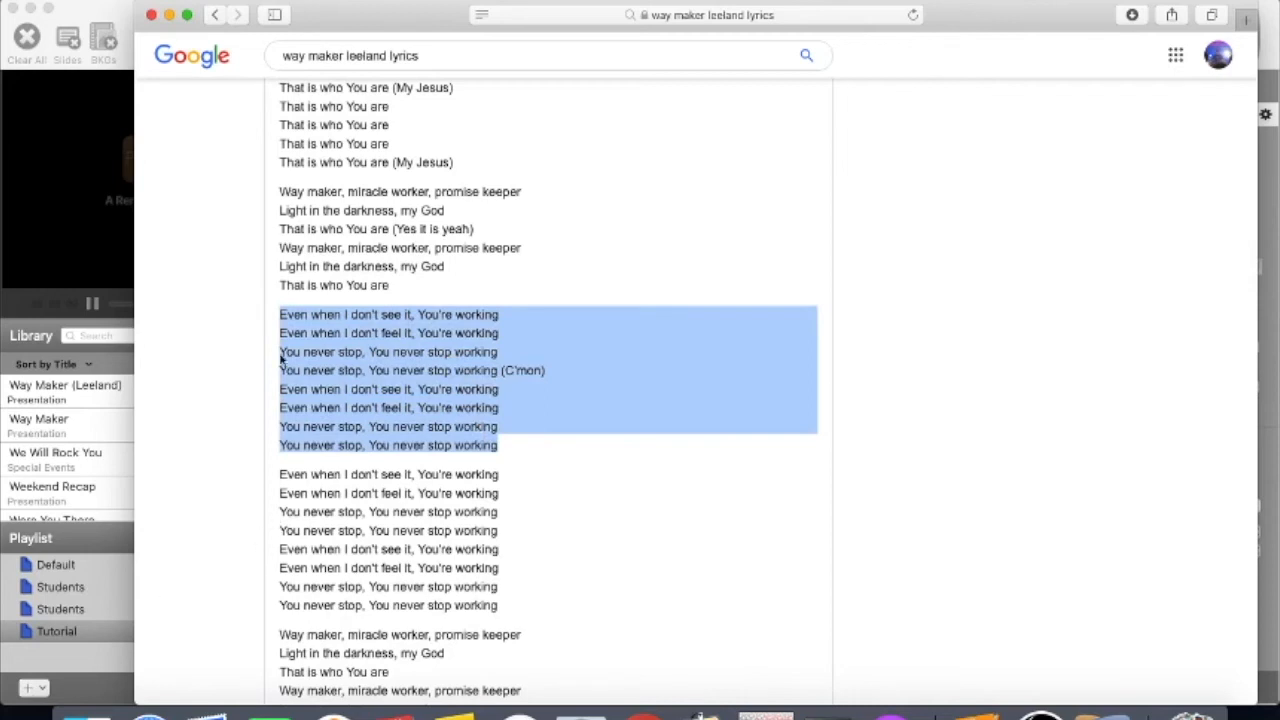
# Switch to ProPresenter, add a blank slide 23 at the end of the presentation and assign it to a new Bridge 1 group.
pyautogui.click(47, 641)
pyautogui.scroll(-5, 445, 520)
pyautogui.click(417, 628)
pyautogui.click(382, 687)
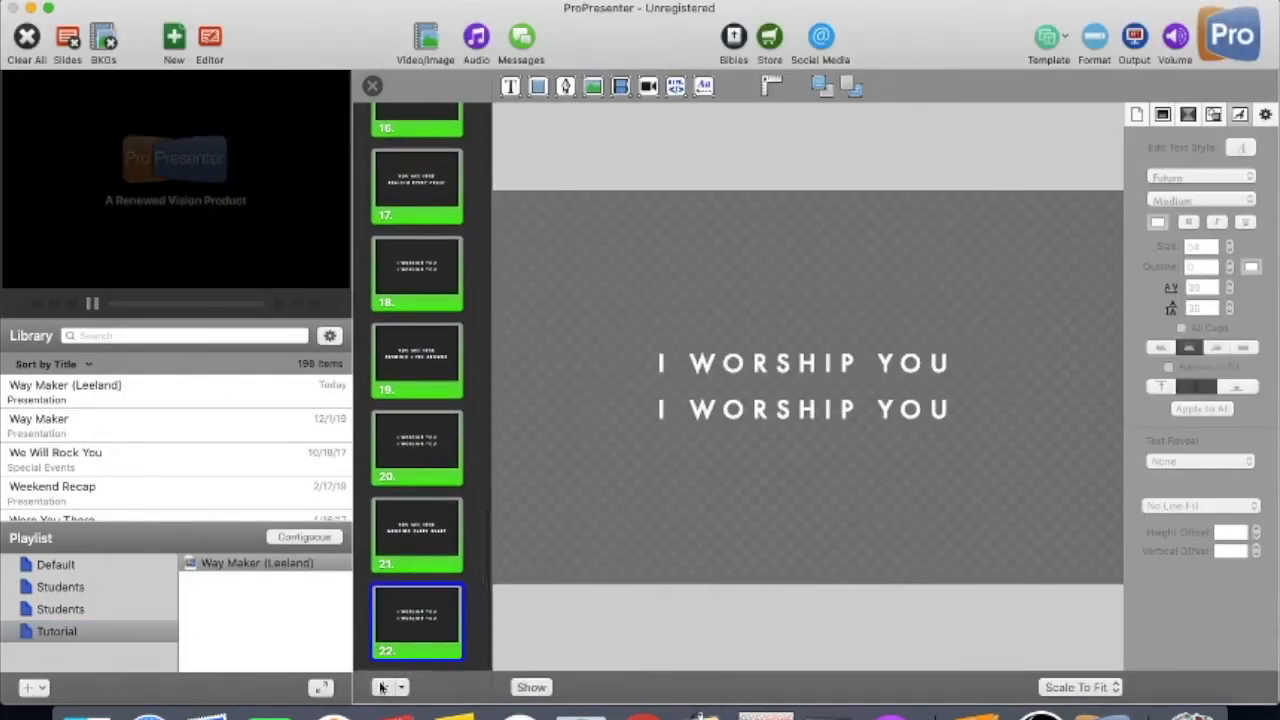
pyautogui.rightClick(420, 603)
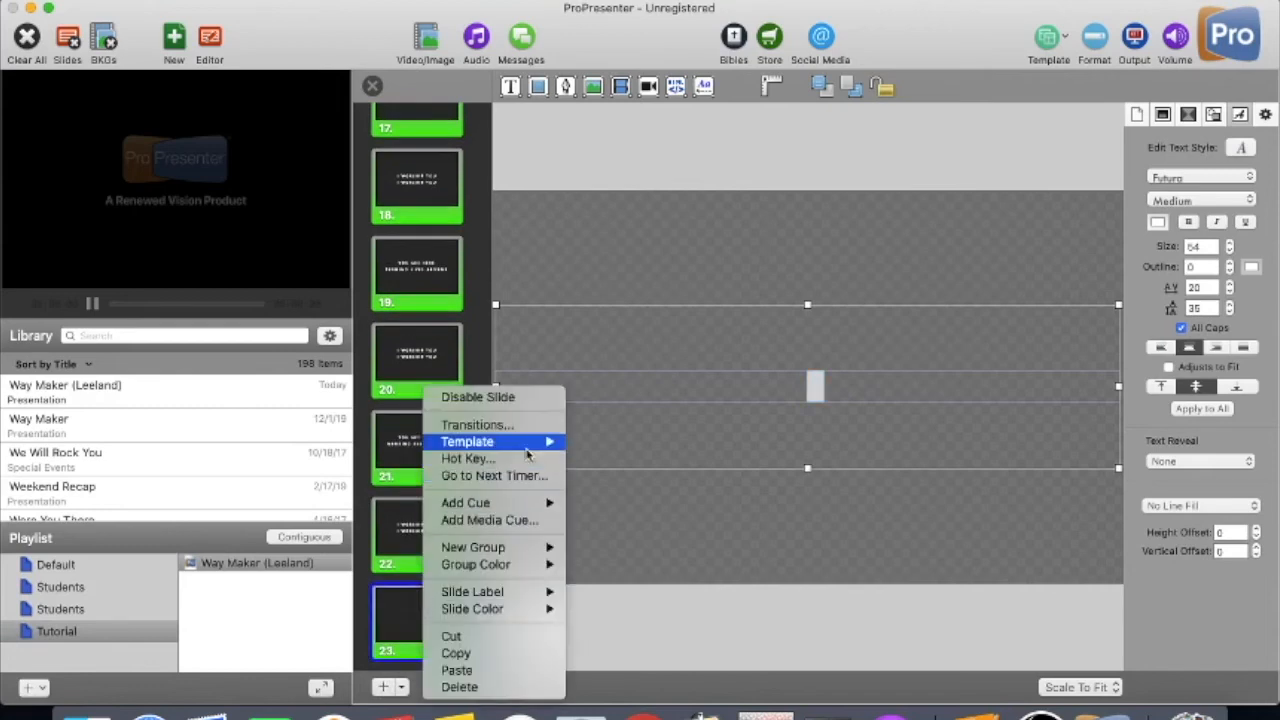
pyautogui.moveTo(522, 550)
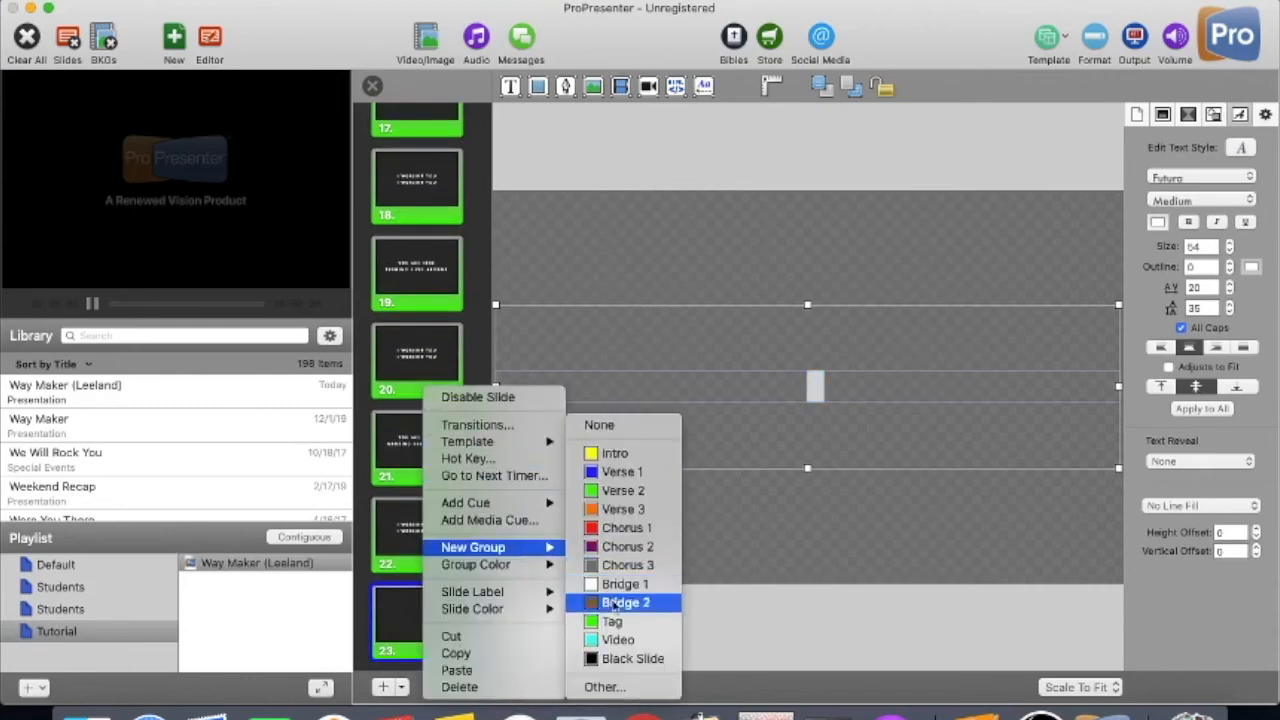
pyautogui.click(617, 586)
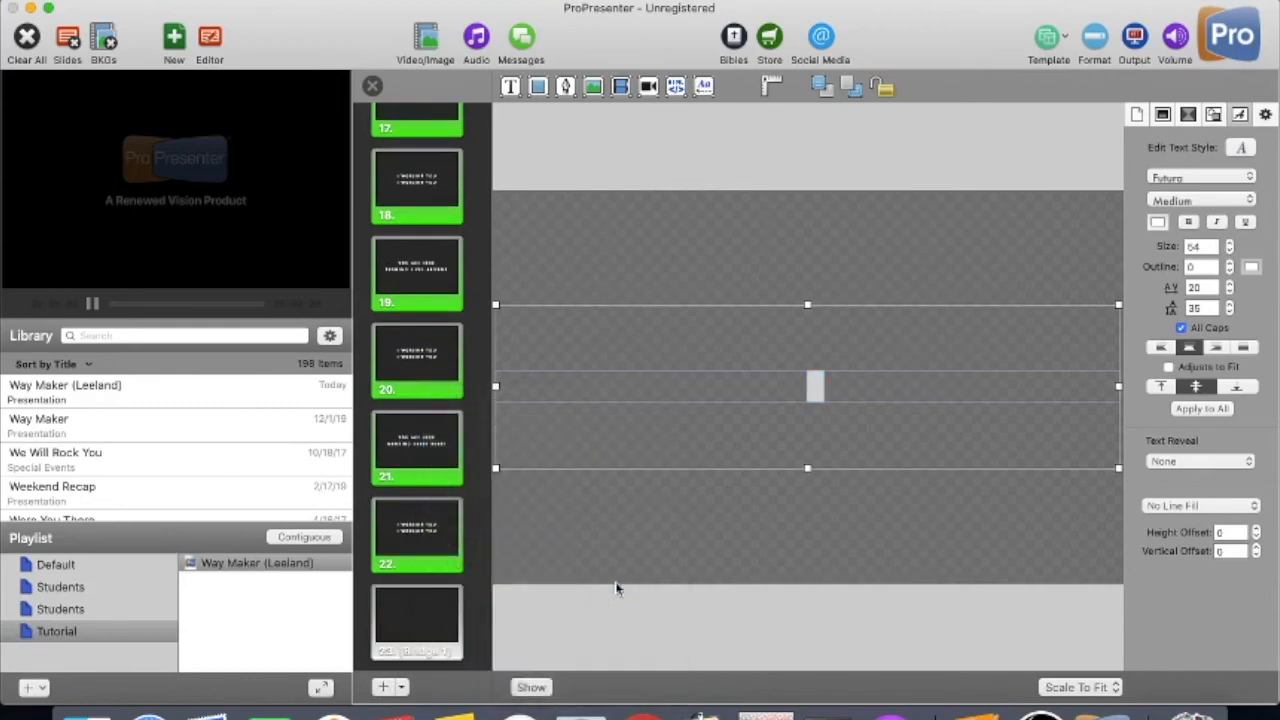
# Paste the bridge lyrics onto slide 23 and break the first two "You never stop, You never stop working" lines after their commas.
pyautogui.rightClick(856, 386)
pyautogui.click(897, 448)
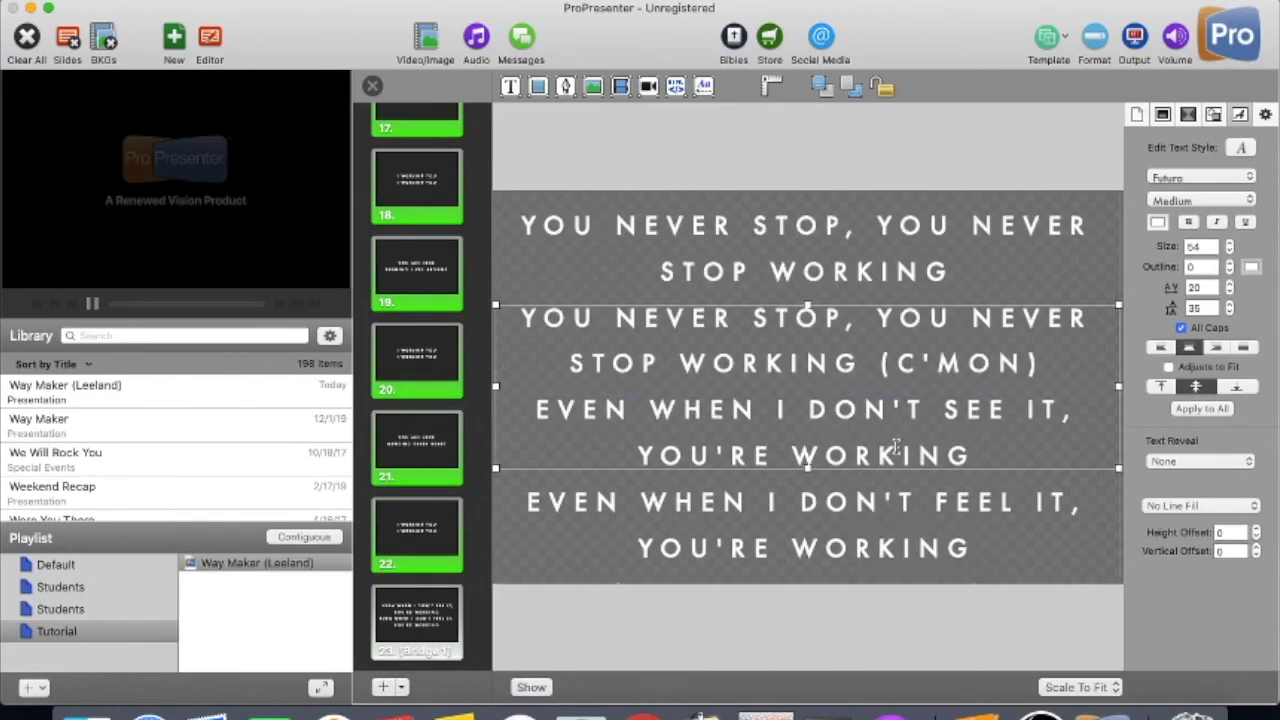
pyautogui.click(868, 233)
pyautogui.press('Return')
pyautogui.click(884, 332)
pyautogui.press('Return')
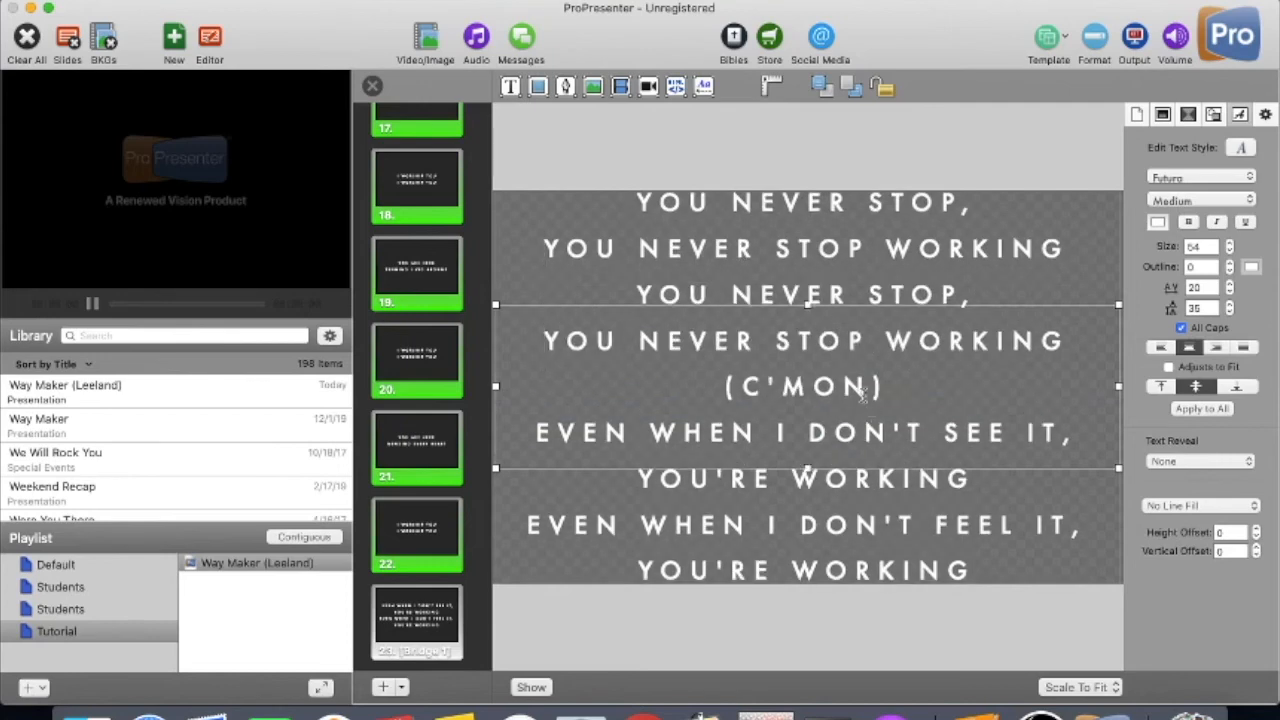
# Delete "(C'mon)" from the bridge lyrics on slide 23.
pyautogui.moveTo(927, 387); pyautogui.dragTo(699, 379)
pyautogui.press('BackSpace')
pyautogui.press('BackSpace')
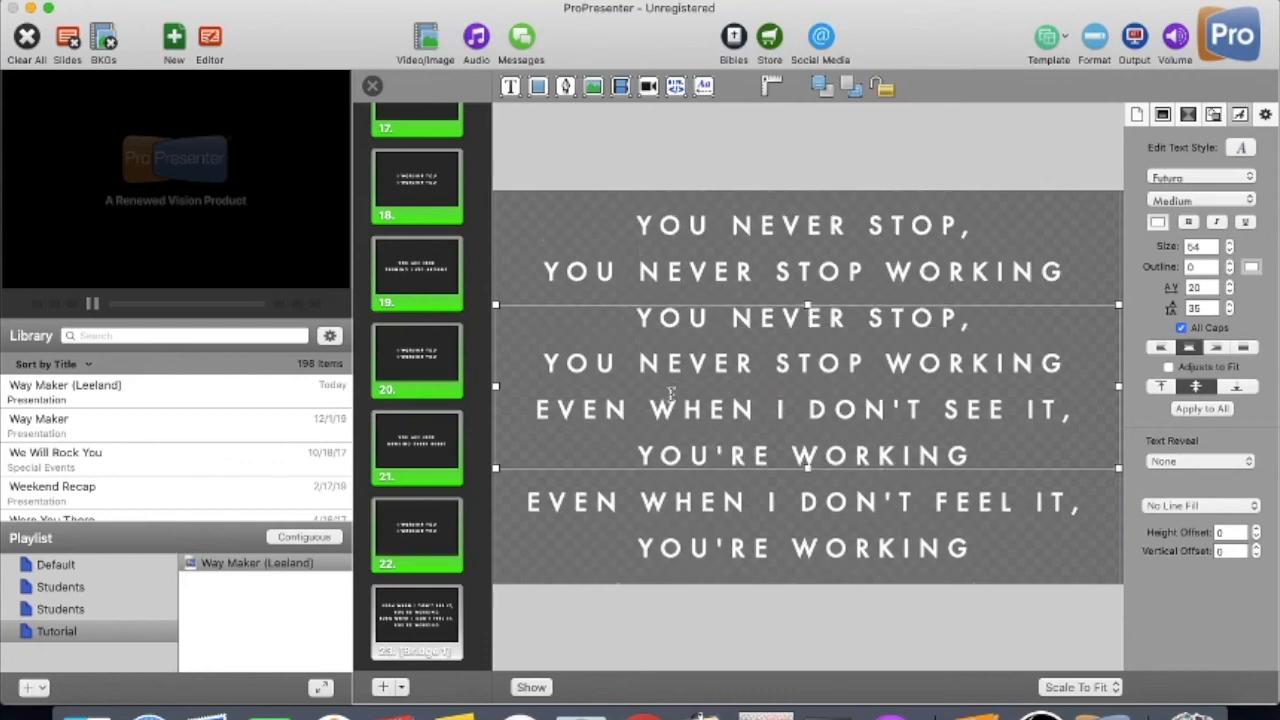
# Check the bridge lyrics in Safari against the text on slide 23 in ProPresenter.
pyautogui.click(619, 233)
pyautogui.click(148, 714)
pyautogui.click(498, 466)
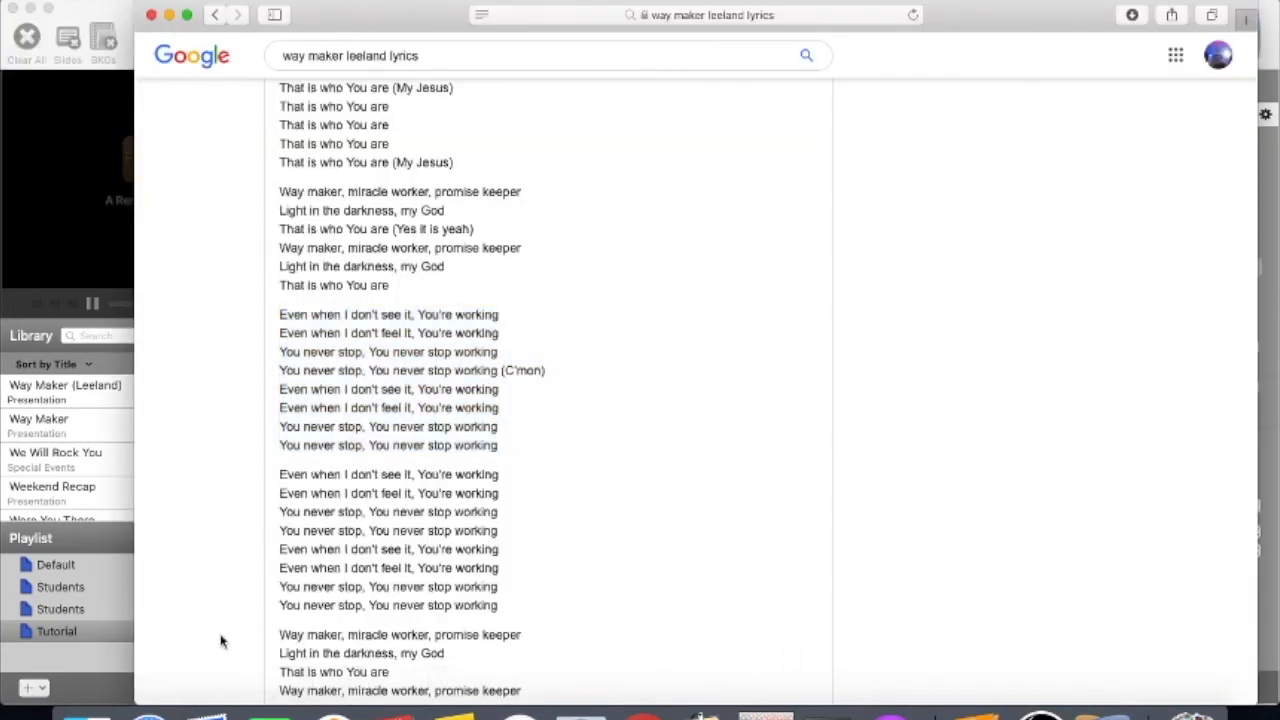
pyautogui.click(106, 660)
pyautogui.click(435, 570)
pyautogui.click(417, 620)
pyautogui.click(623, 391)
pyautogui.click(623, 389)
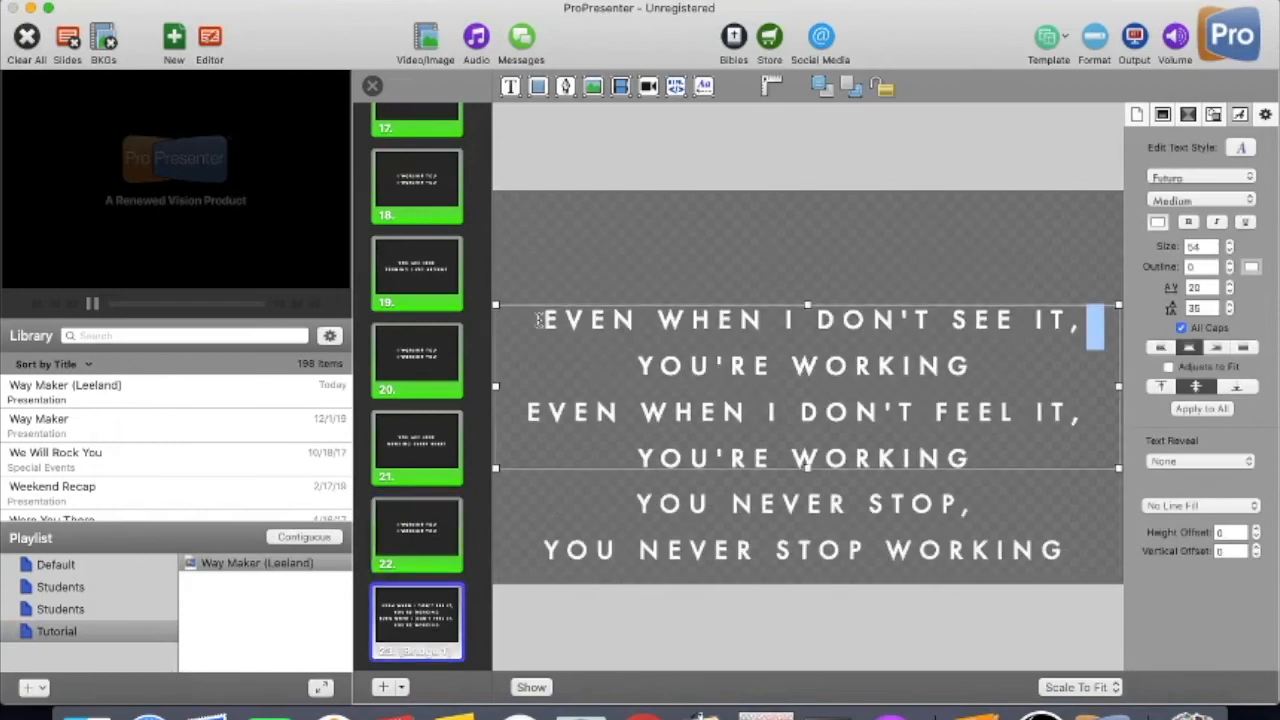
pyautogui.moveTo(540, 320); pyautogui.dragTo(948, 472)
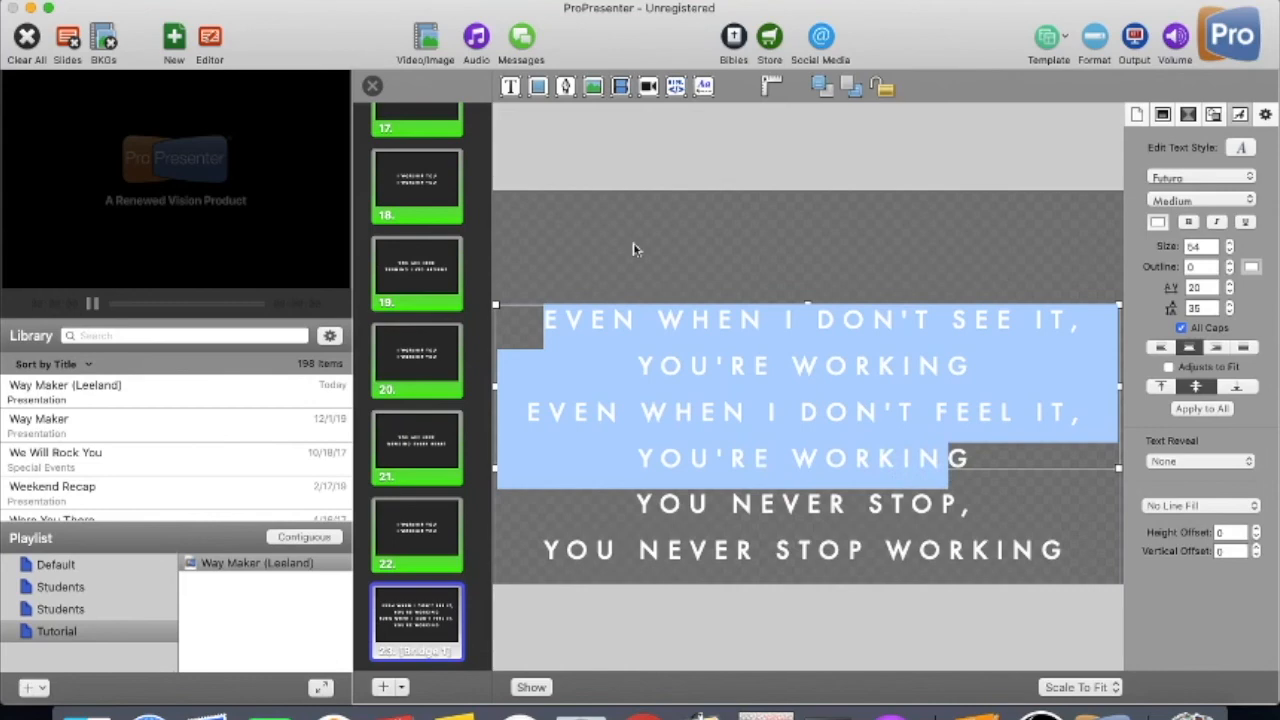
# Close the slide editor and open the Way Maker (Leeland) presentation in the Reflow Editor at slide 23's bridge lyrics.
pyautogui.click(371, 85)
pyautogui.click(295, 563)
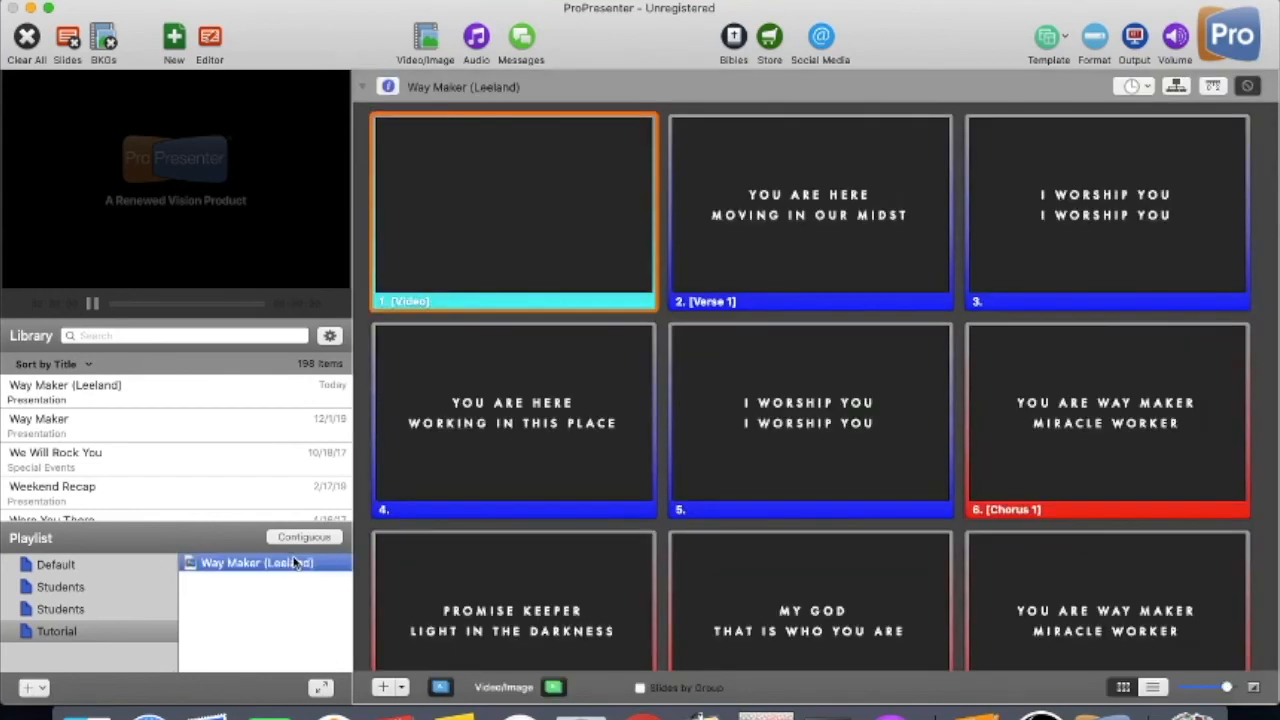
pyautogui.rightClick(295, 564)
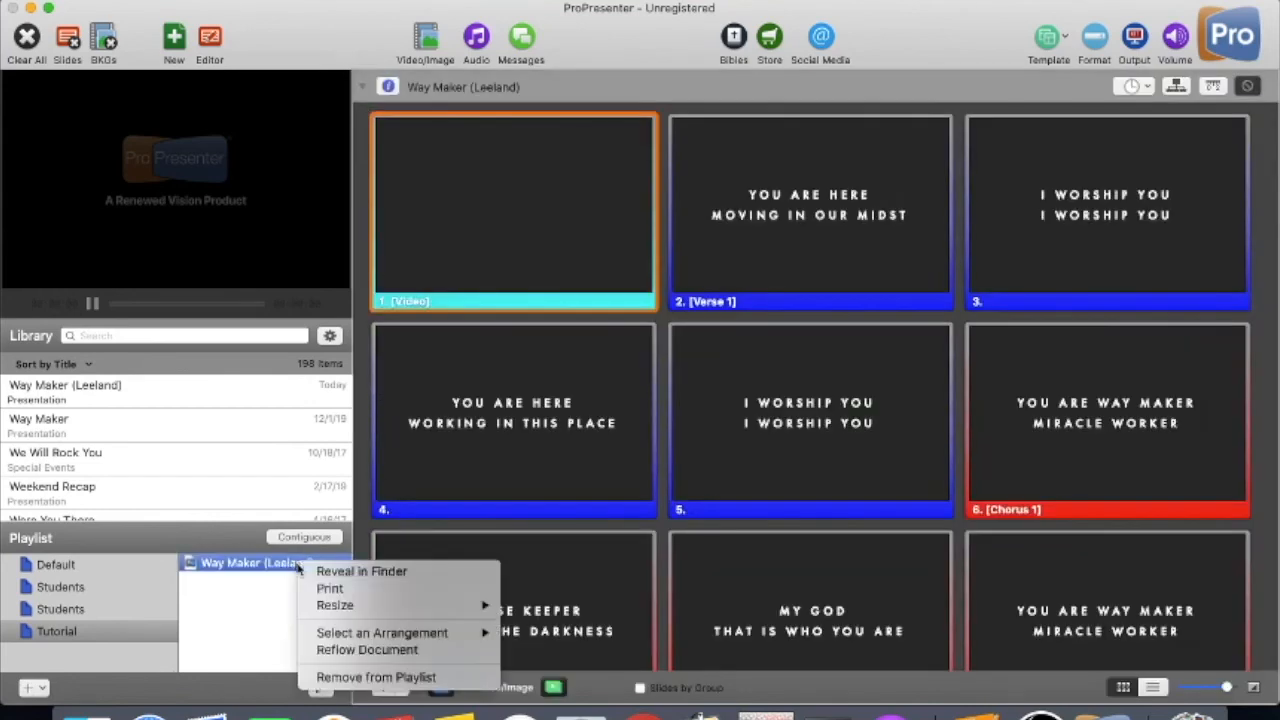
pyautogui.click(367, 649)
pyautogui.scroll(-20, 540, 498)
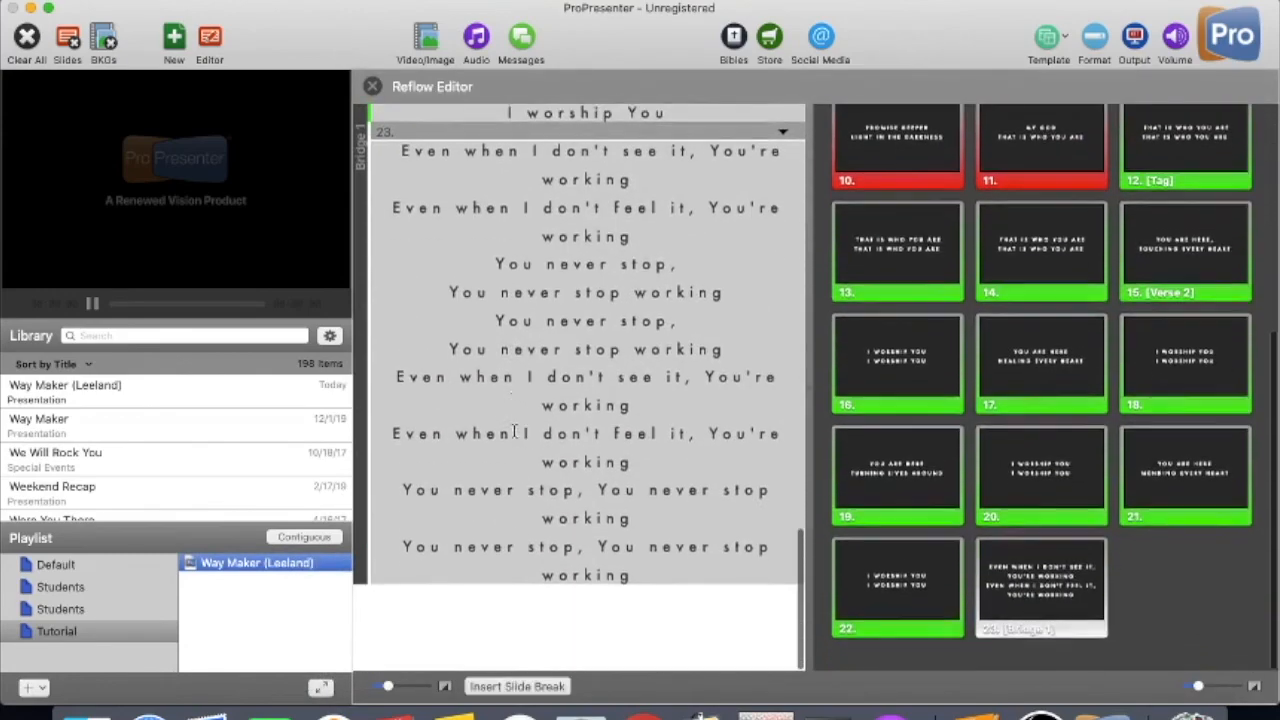
# Insert slide breaks so the first four bridge phrases sit on slides 23 to 26, one phrase per slide.
pyautogui.click(677, 253)
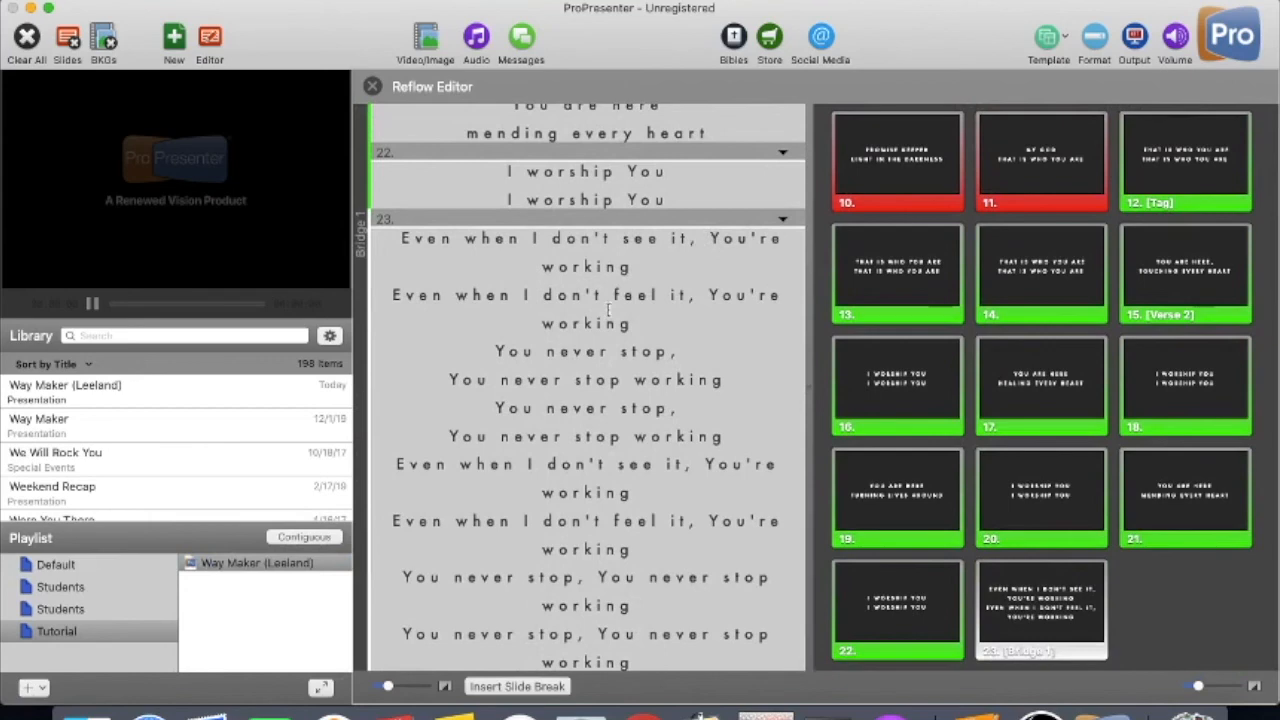
pyautogui.click(516, 687)
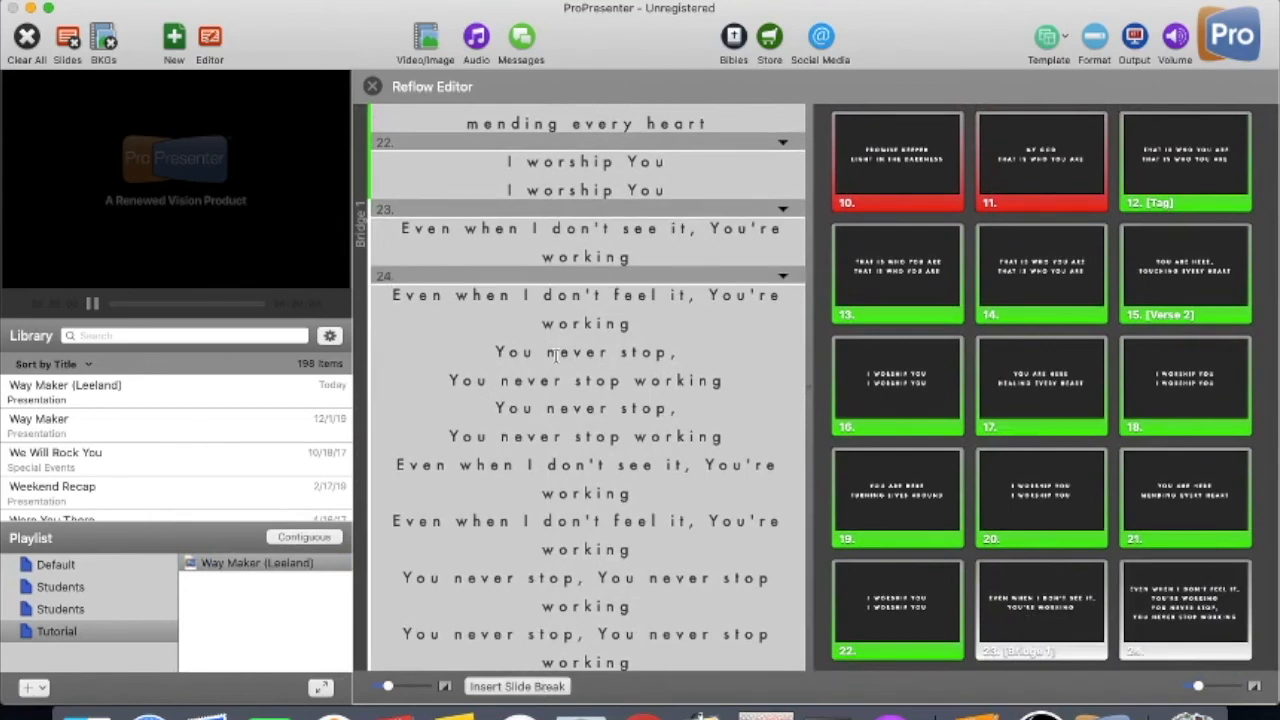
pyautogui.click(542, 689)
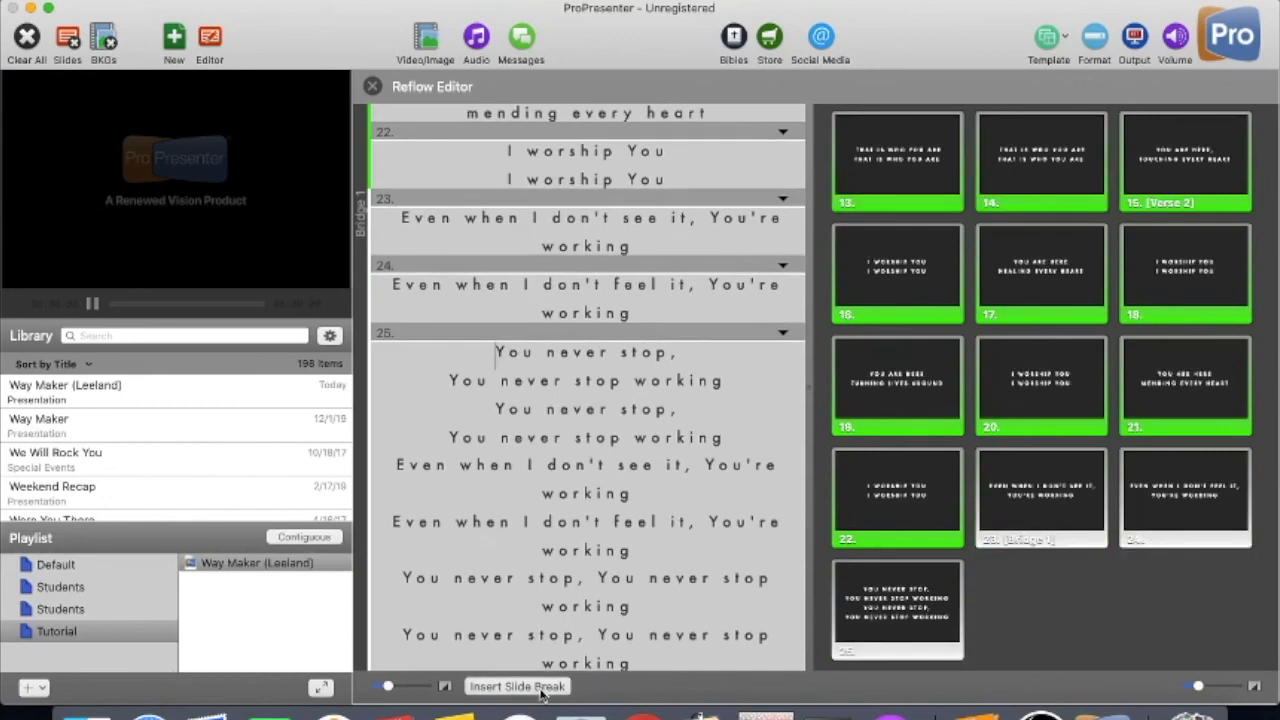
pyautogui.click(705, 396)
pyautogui.click(510, 687)
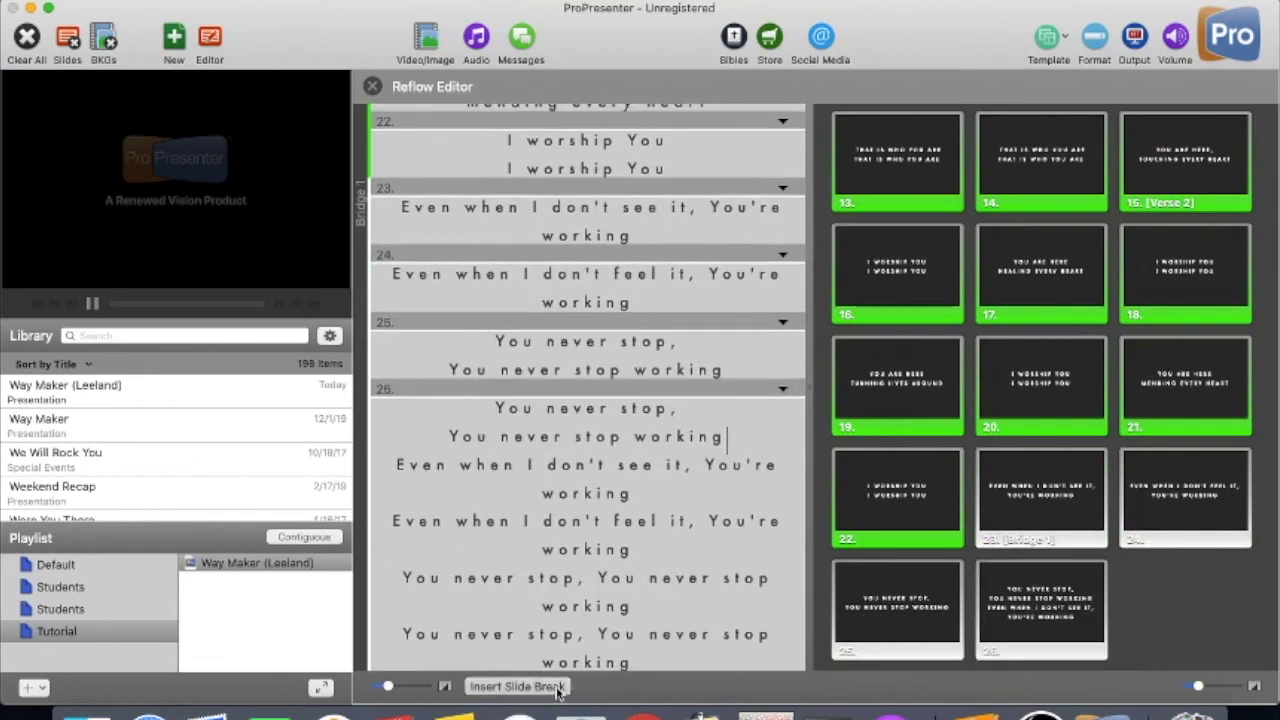
pyautogui.click(517, 686)
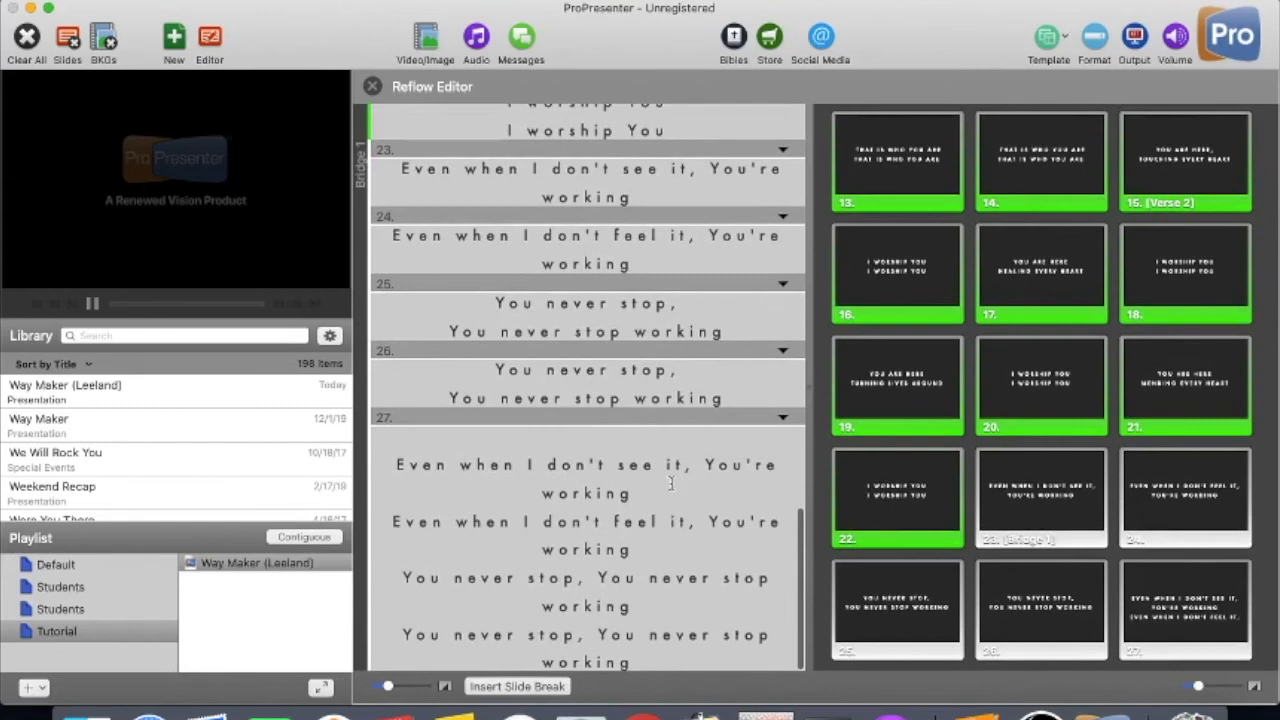
# Split the remaining bridge lyrics into slides 27 to 30 and delete the blank line at the start of slide 27.
pyautogui.click(540, 686)
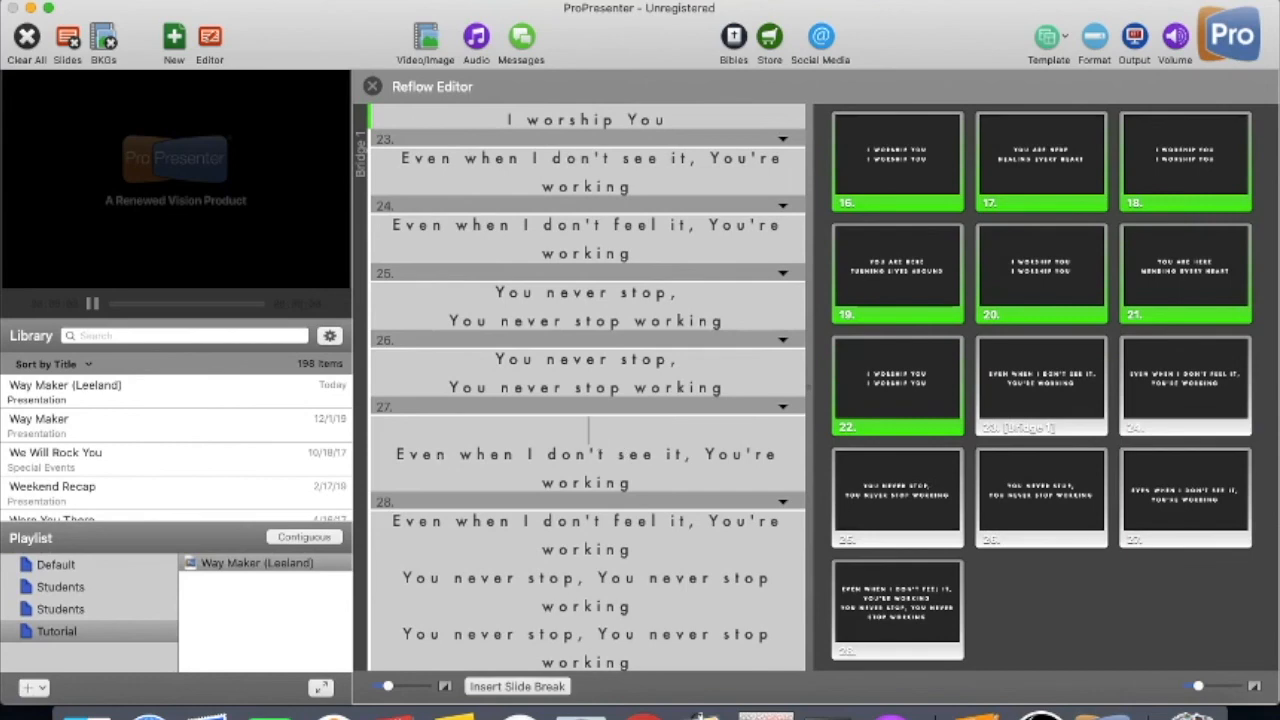
pyautogui.press('BackSpace')
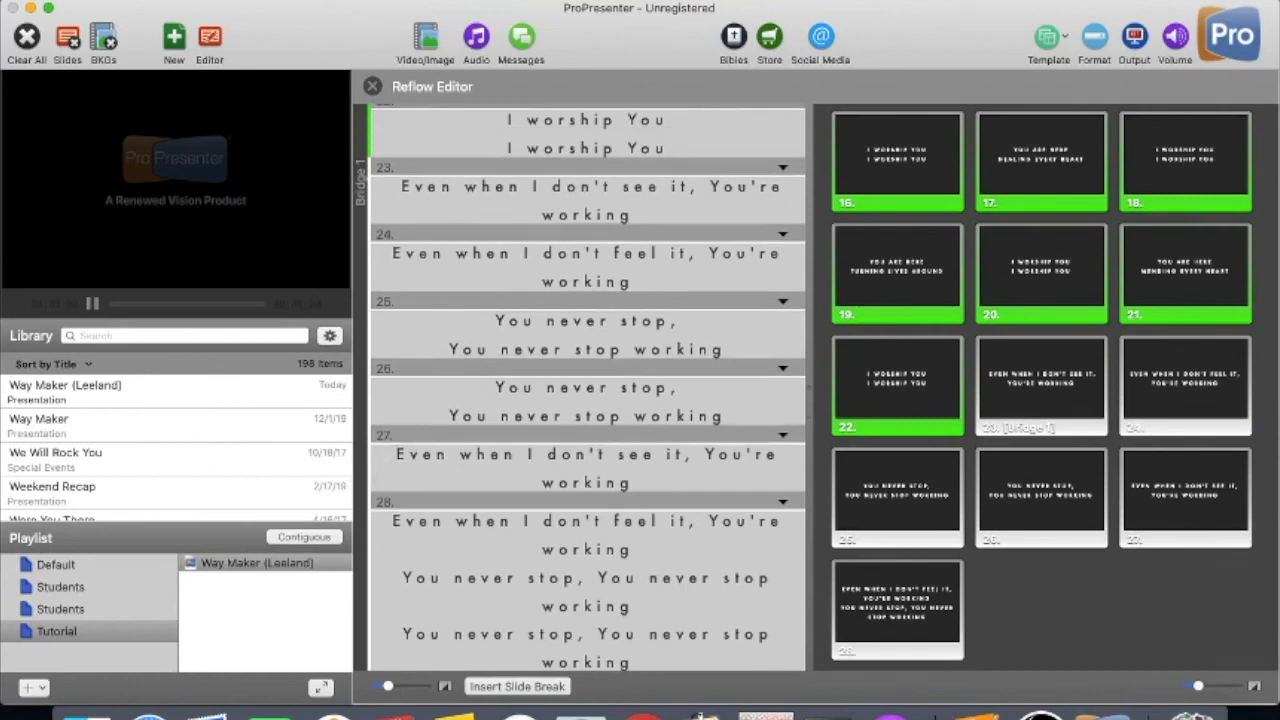
pyautogui.click(633, 549)
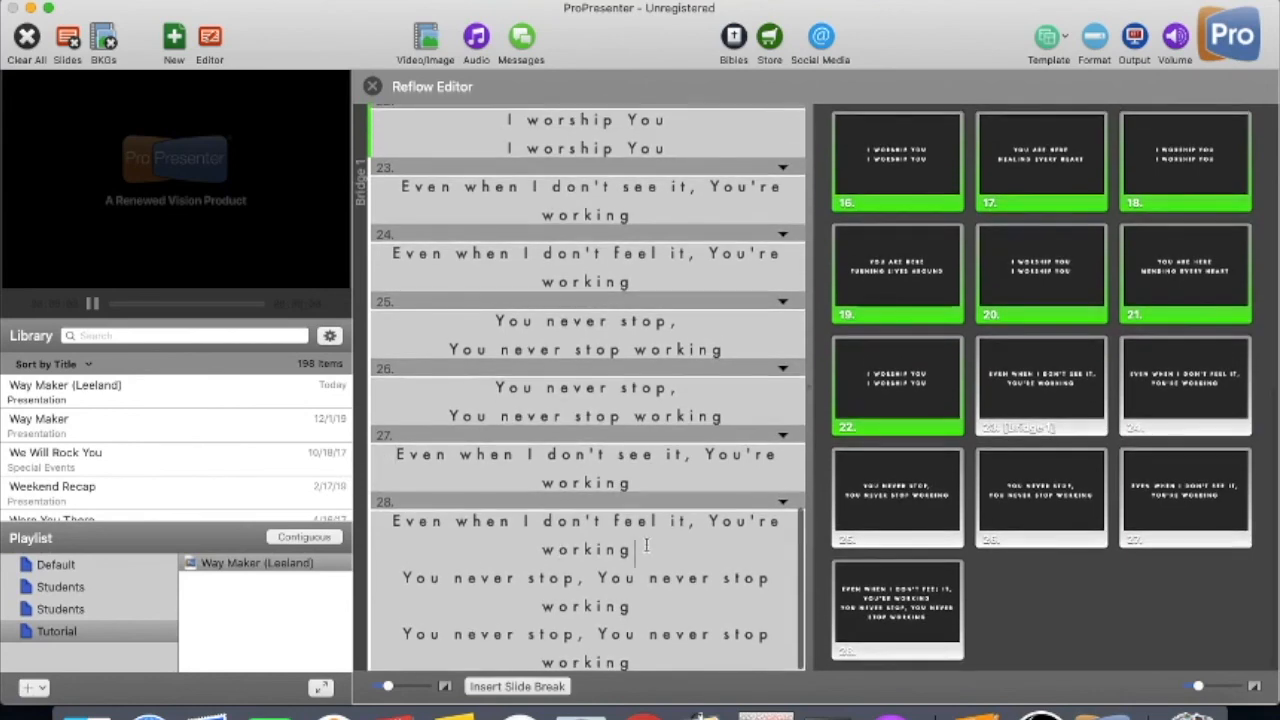
pyautogui.click(555, 688)
pyautogui.click(648, 610)
pyautogui.click(557, 688)
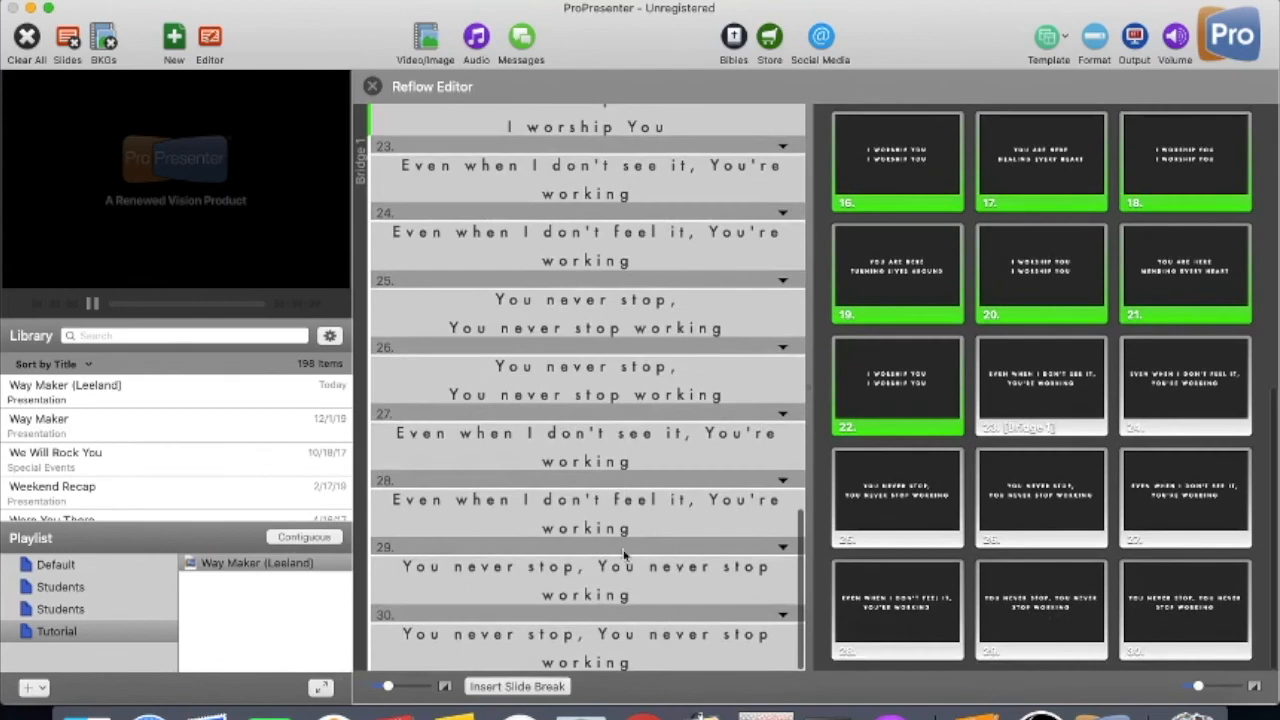
pyautogui.scroll(15, 622, 590)
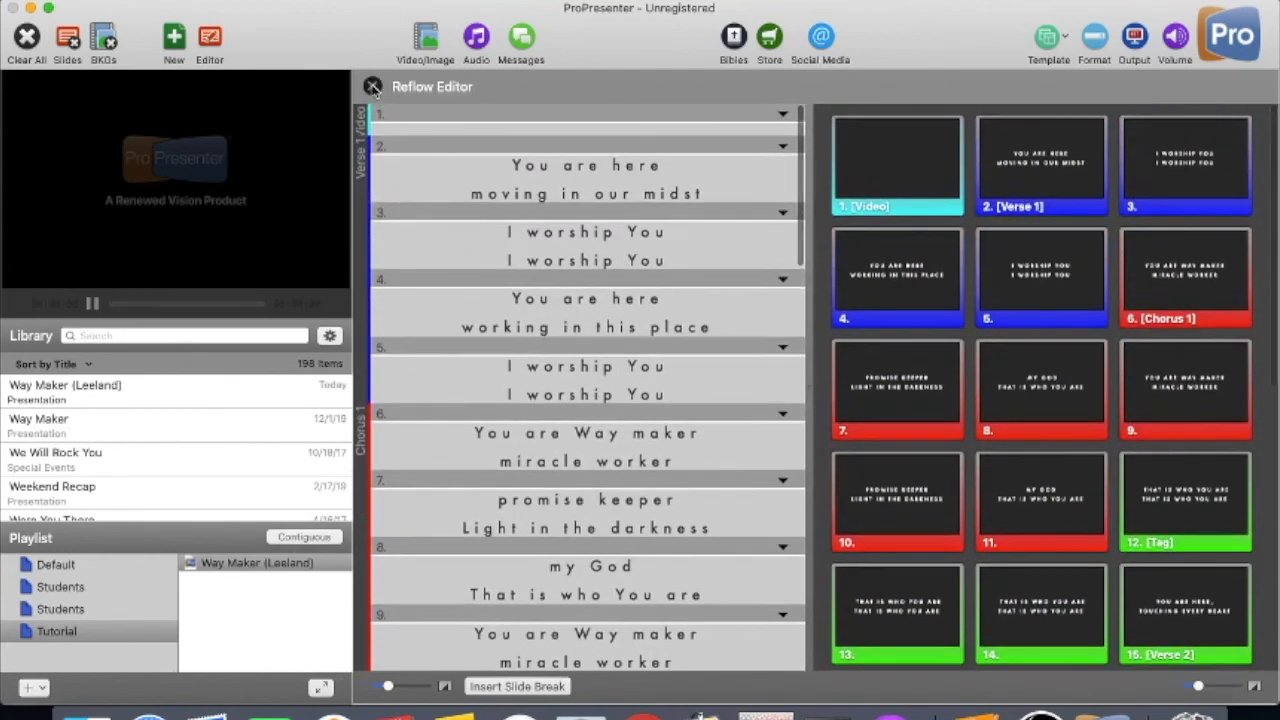
pyautogui.click(372, 86)
# Open the slide editor and delete the comma after "Even when I don't see it" on slide 23.
pyautogui.scroll(-5, 527, 320)
pyautogui.scroll(5, 527, 320)
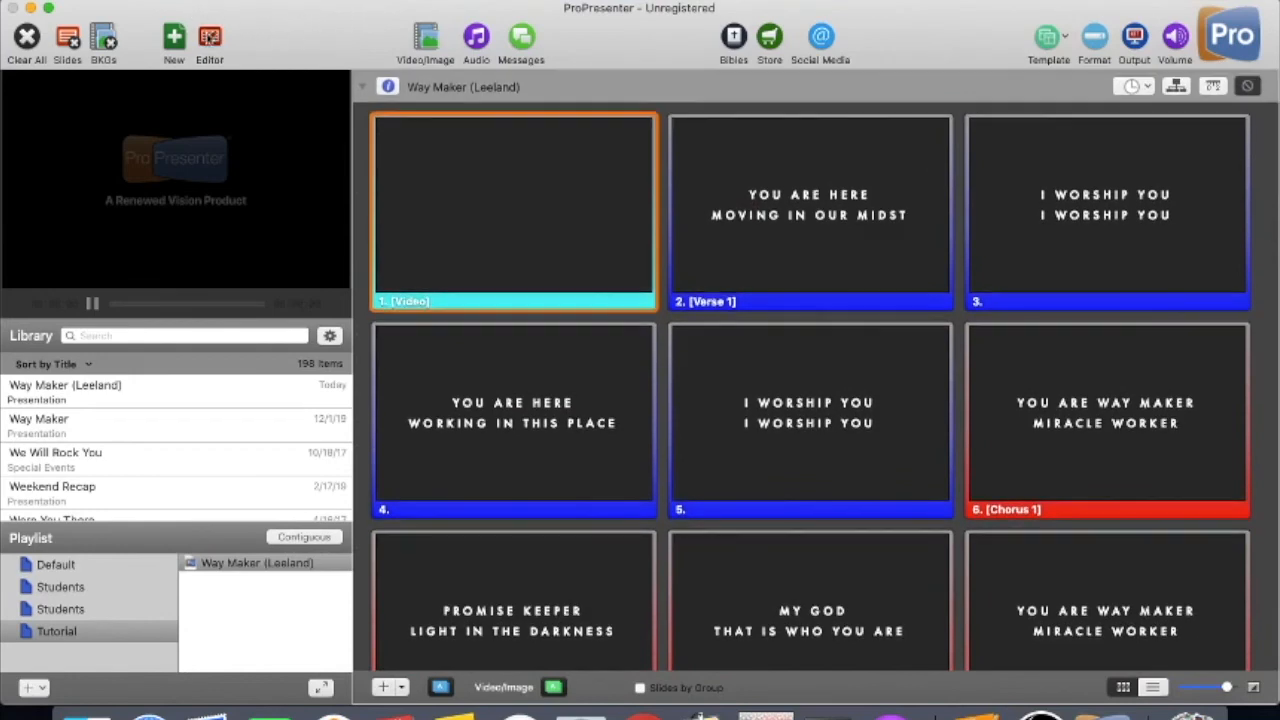
pyautogui.click(209, 38)
pyautogui.scroll(-15, 420, 430)
pyautogui.scroll(5, 432, 467)
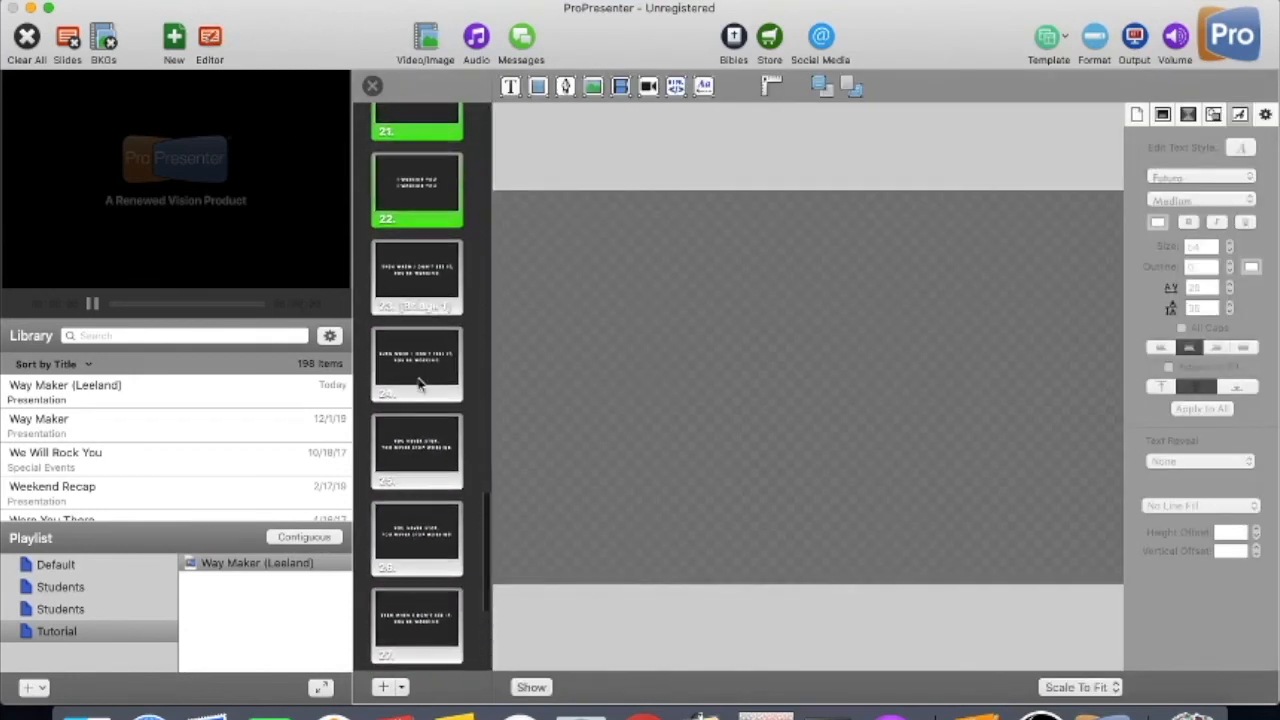
pyautogui.click(418, 300)
pyautogui.doubleClick(969, 408)
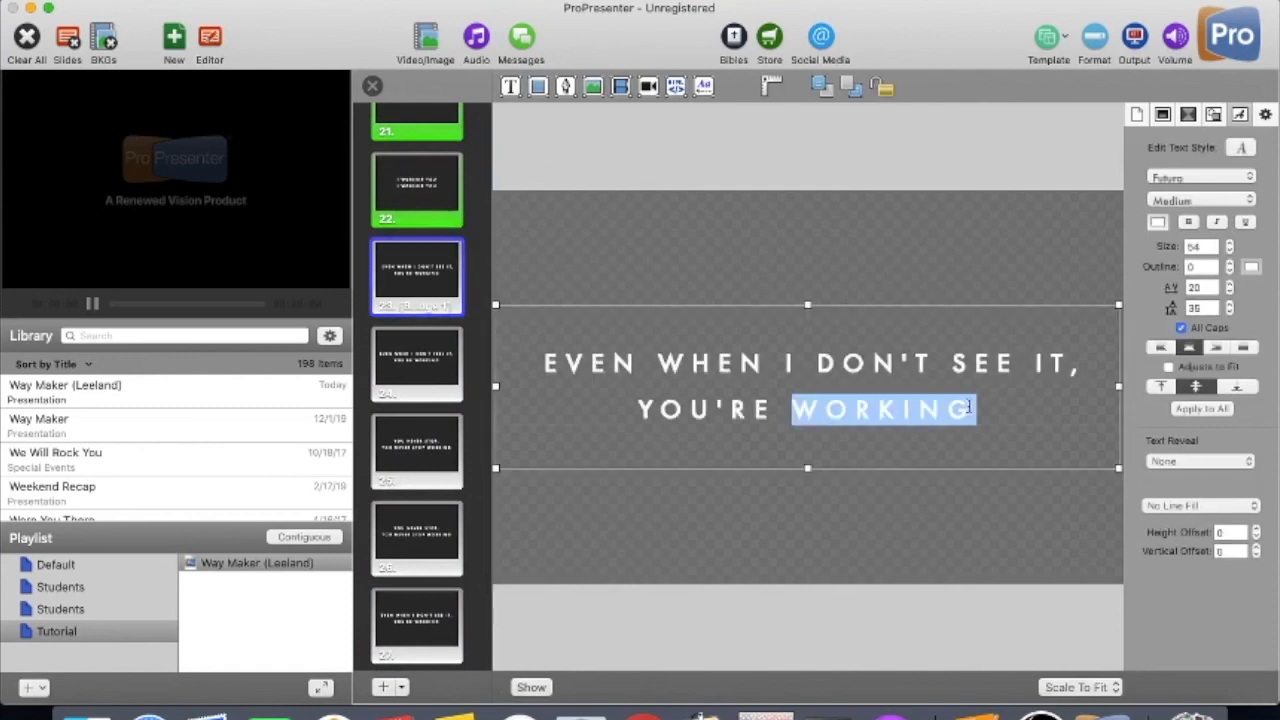
pyautogui.click(1045, 370)
pyautogui.click(1092, 367)
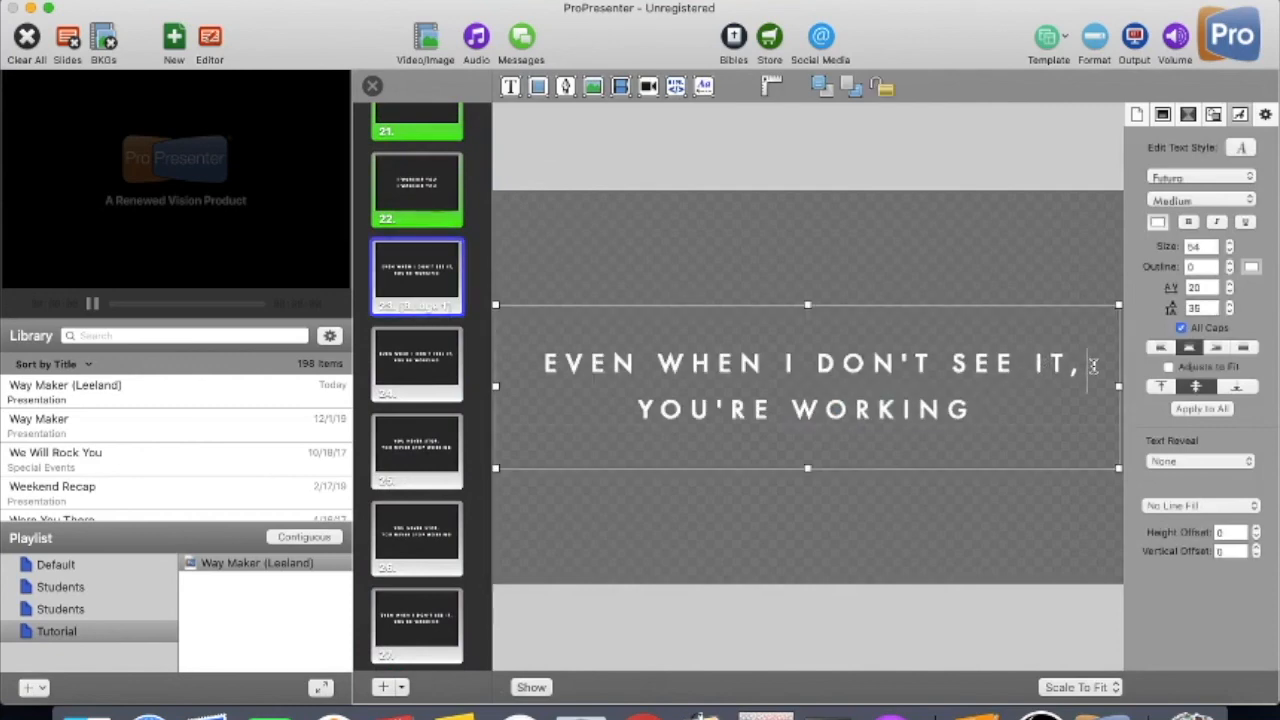
pyautogui.press('BackSpace')
# Delete the comma ending the first line on slides 24, 25 and 26.
pyautogui.click(443, 371)
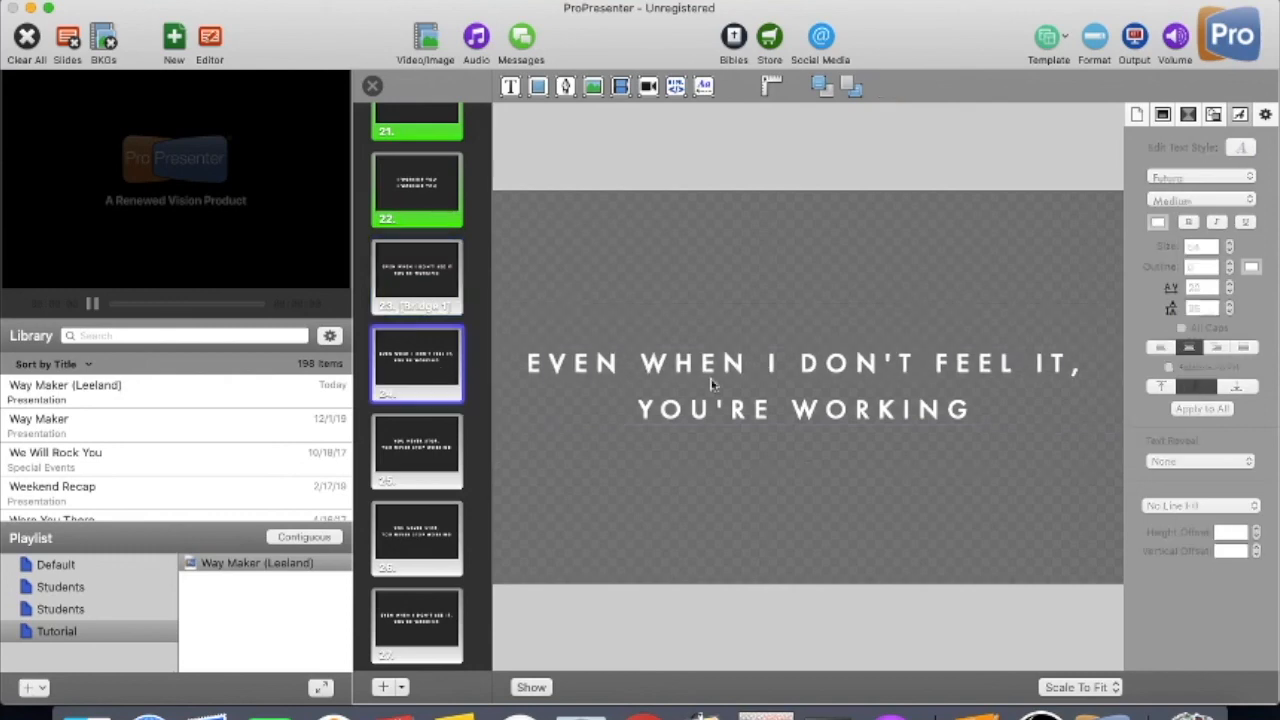
pyautogui.doubleClick(1057, 366)
pyautogui.click(1078, 371)
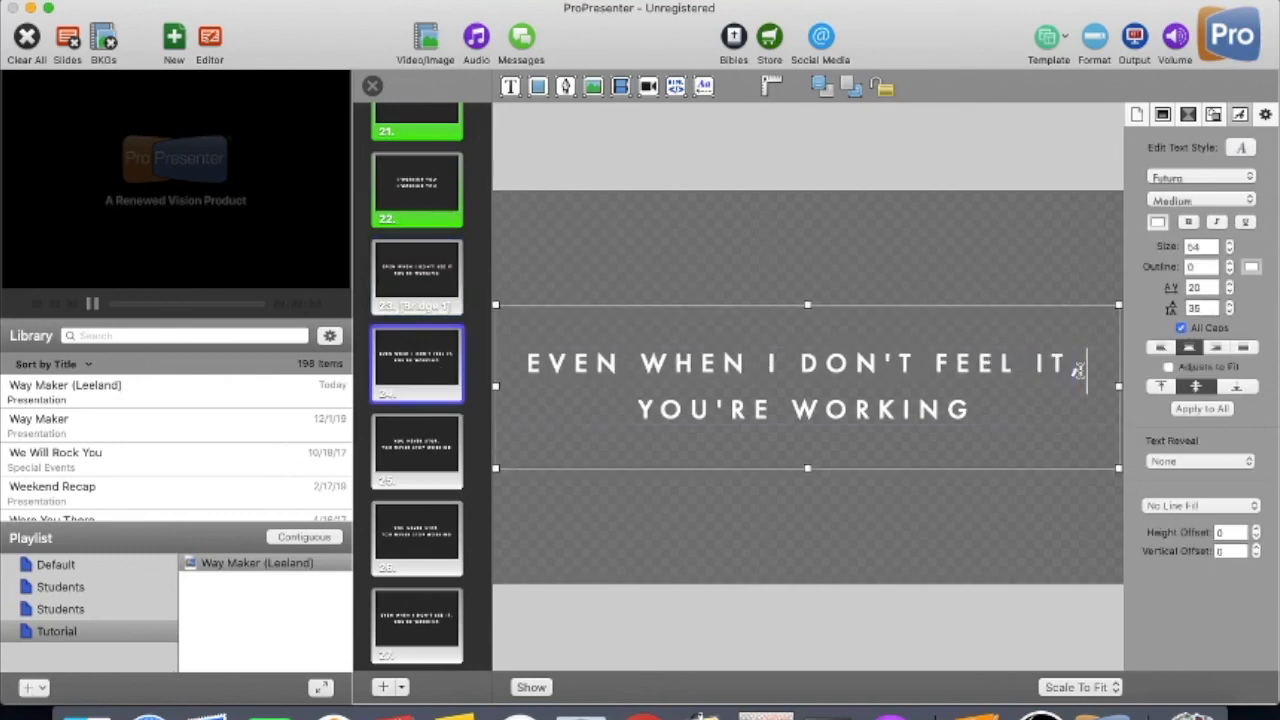
pyautogui.press('BackSpace')
pyautogui.click(433, 422)
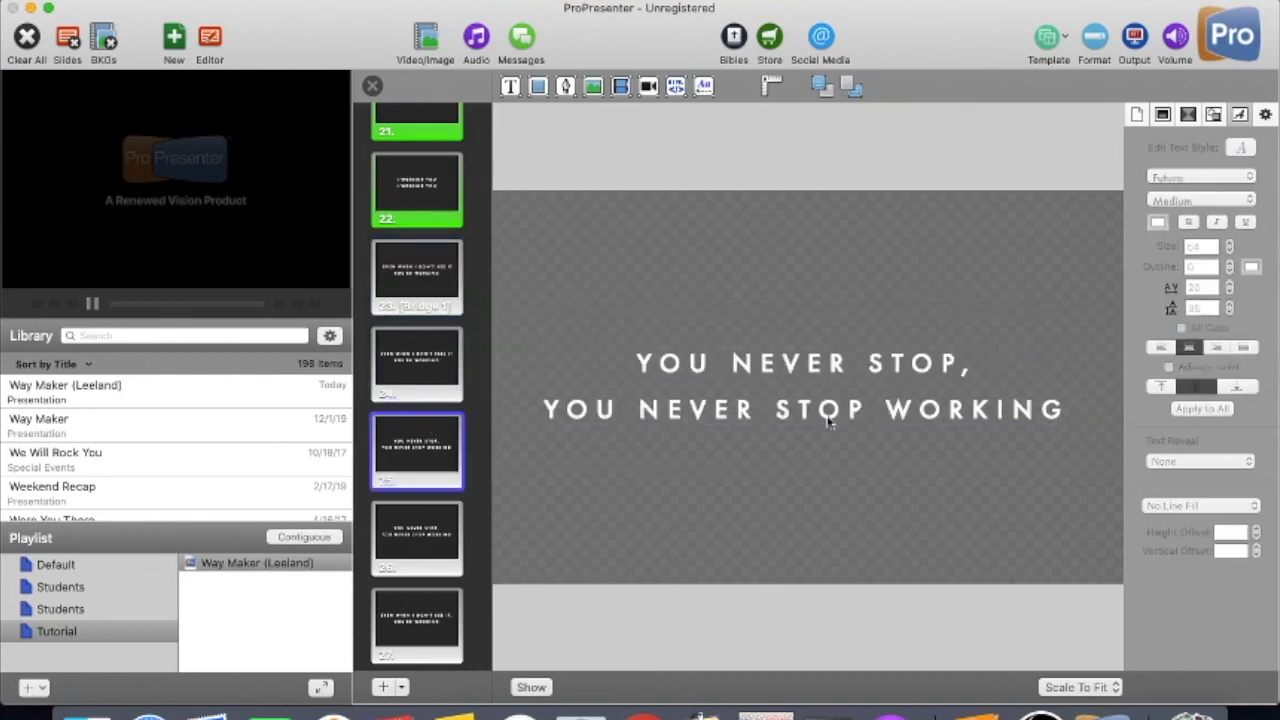
pyautogui.doubleClick(1000, 361)
pyautogui.click(990, 366)
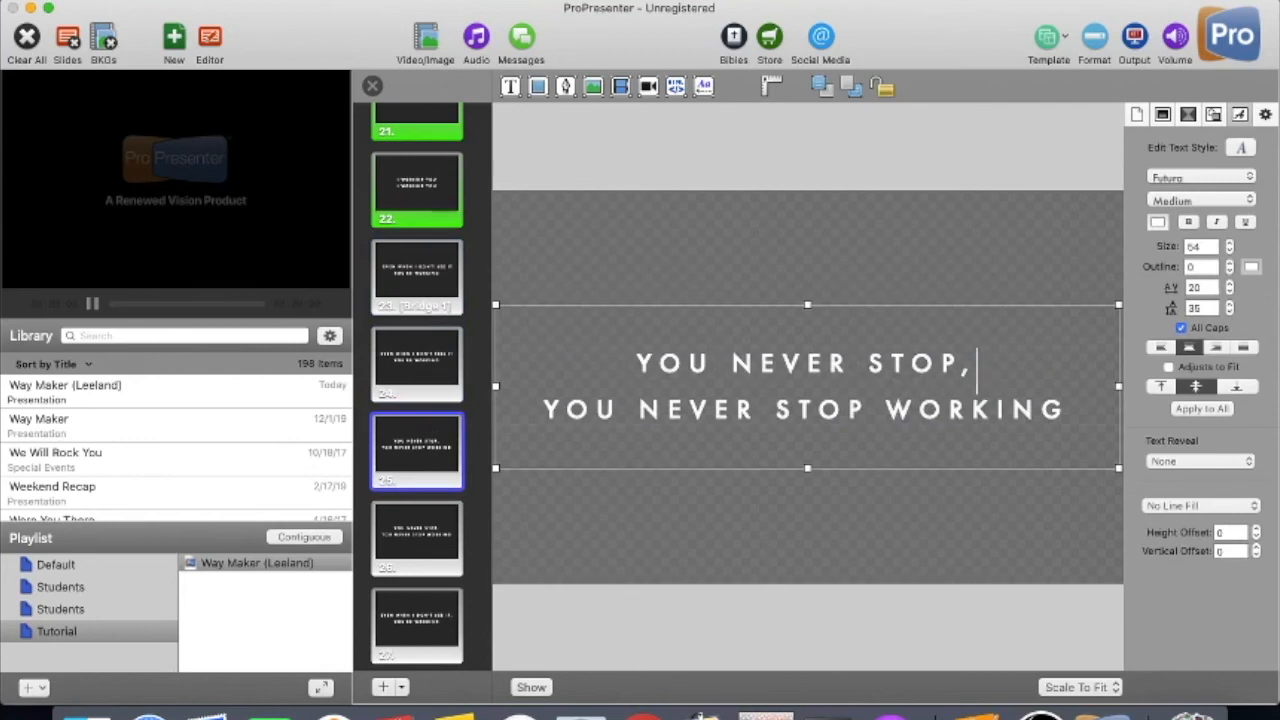
pyautogui.press('BackSpace')
pyautogui.click(417, 537)
pyautogui.doubleClick(969, 366)
pyautogui.press('BackSpace')
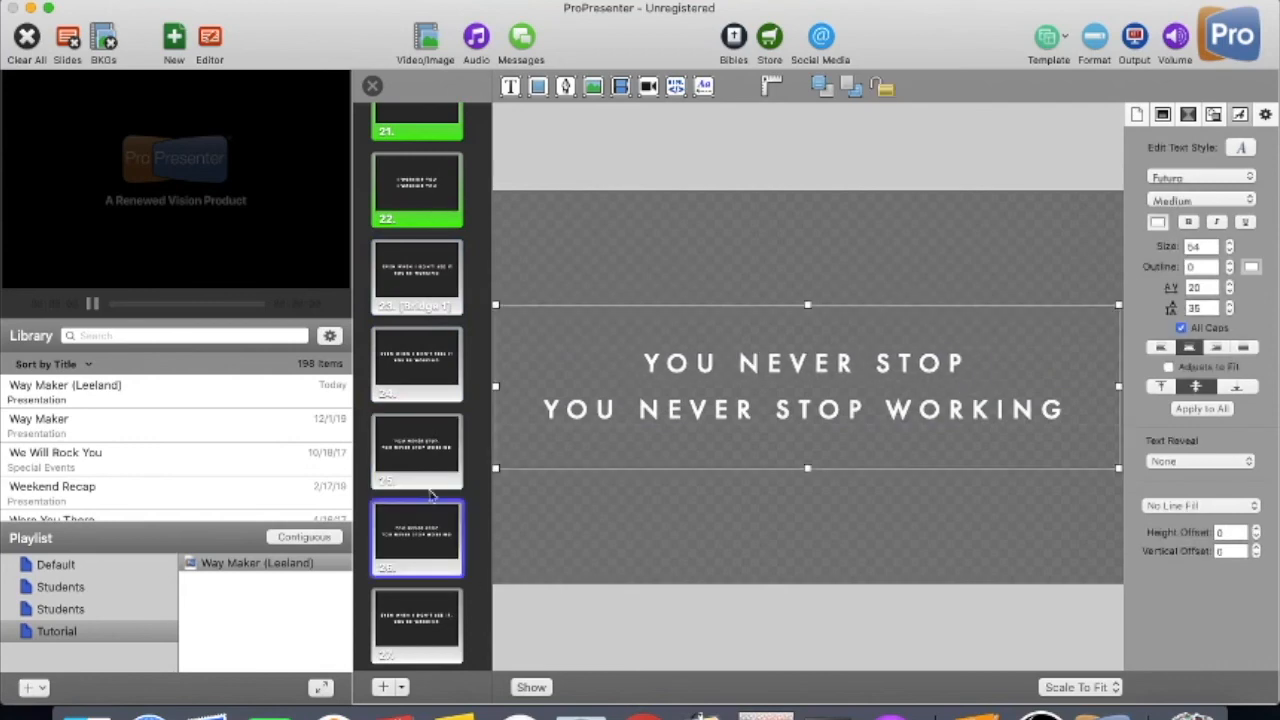
# Delete the comma ending the first line on slides 27 and 28.
pyautogui.scroll(-4, 430, 393)
pyautogui.click(430, 393)
pyautogui.doubleClick(971, 368)
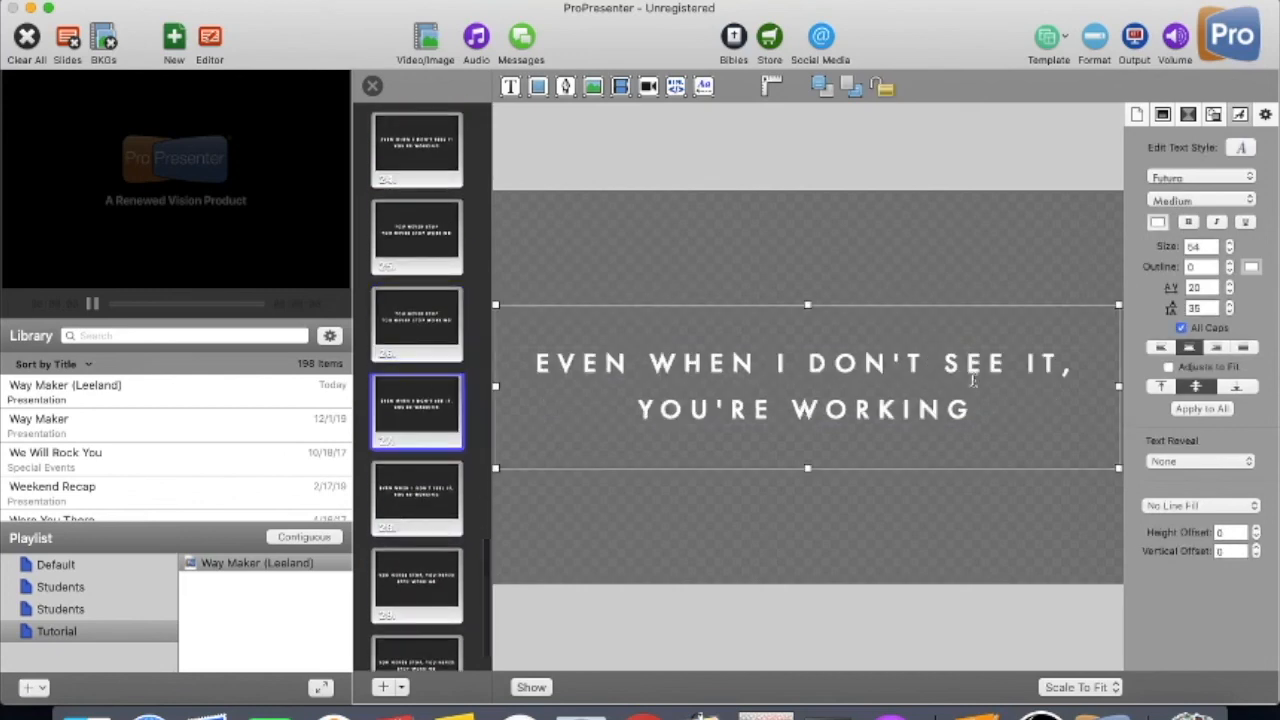
pyautogui.click(1070, 374)
pyautogui.press('BackSpace')
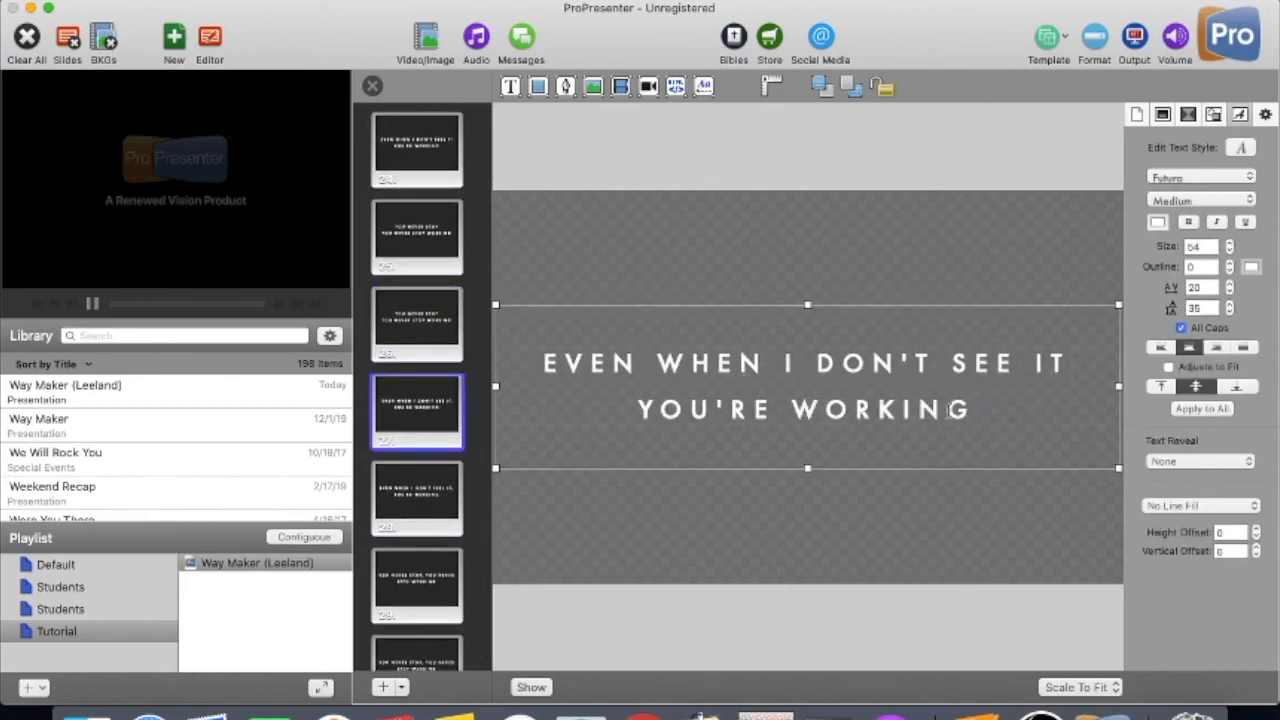
pyautogui.click(440, 482)
pyautogui.click(1070, 358)
pyautogui.click(1080, 370)
pyautogui.press('BackSpace')
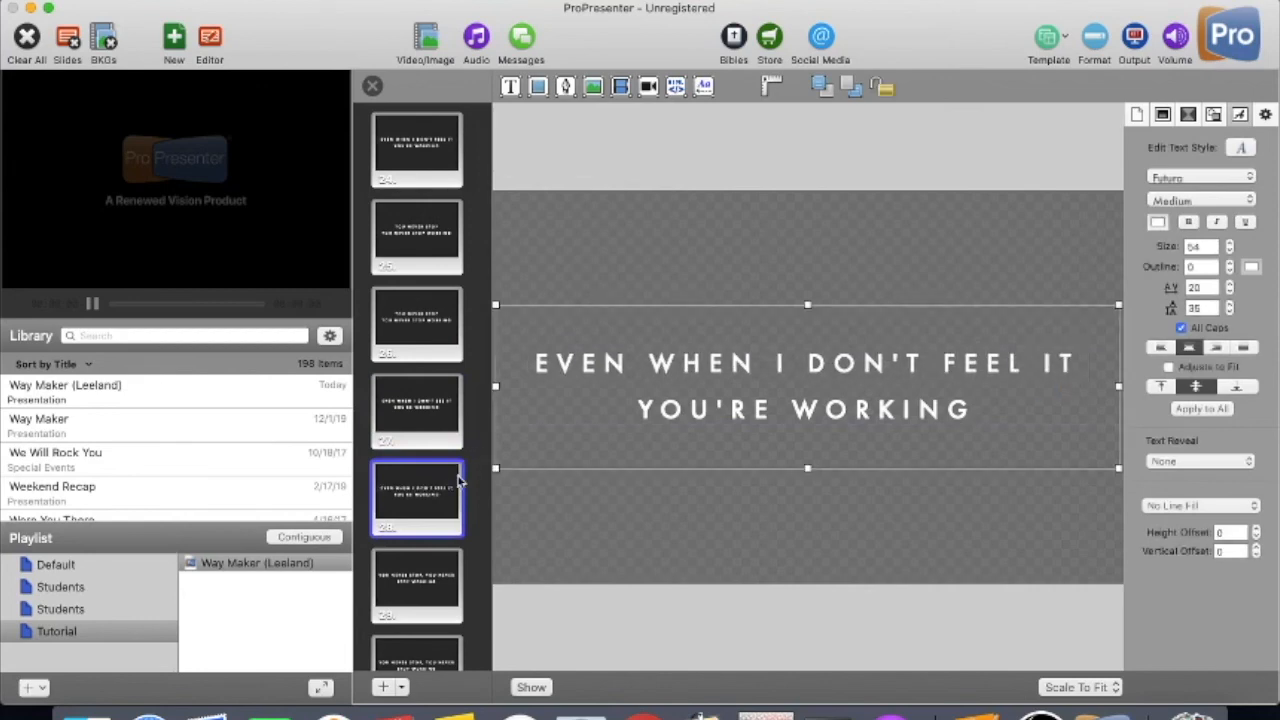
# On slides 29 and 30, replace the comma after the first "You never stop" with a line break.
pyautogui.scroll(-2, 445, 485)
pyautogui.click(440, 515)
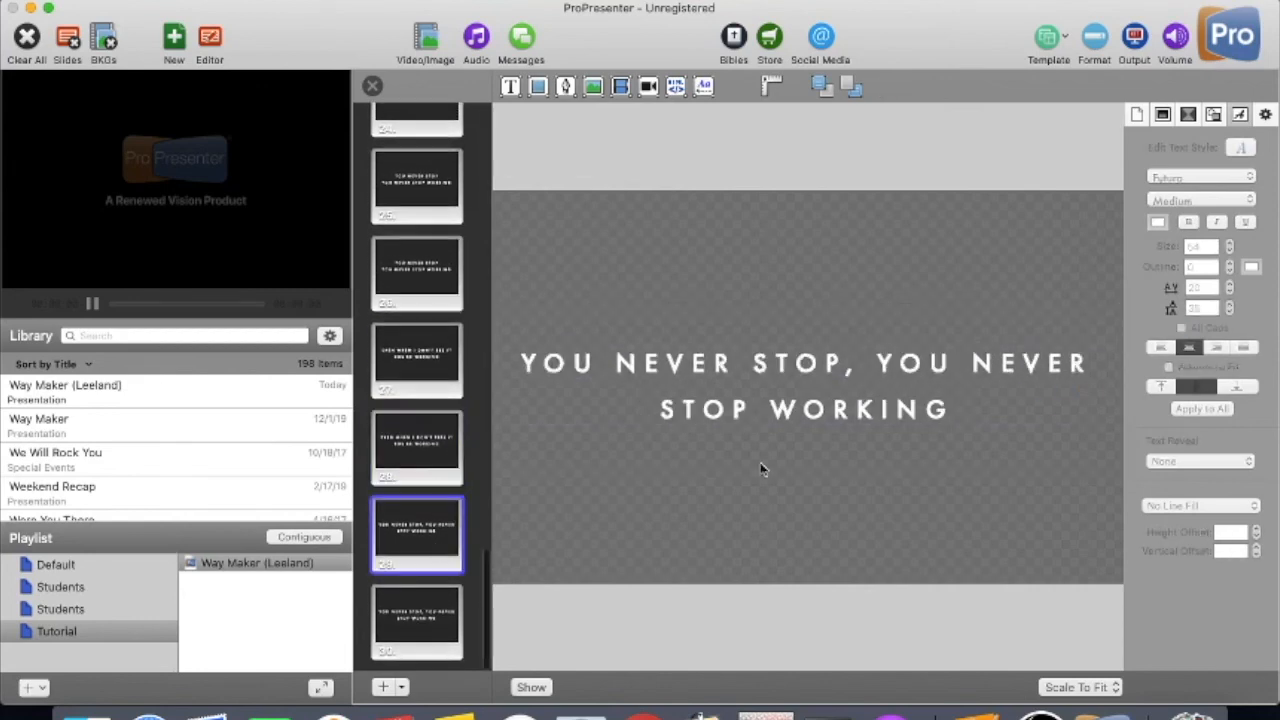
pyautogui.doubleClick(854, 373)
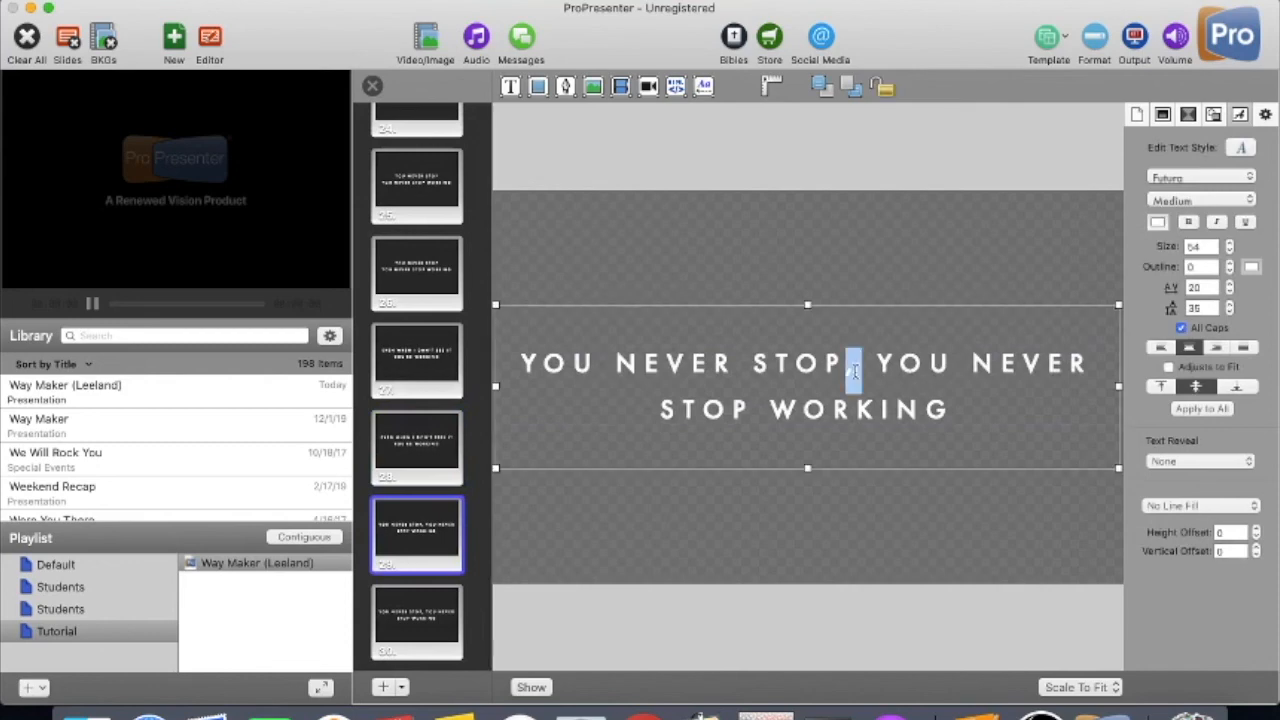
pyautogui.press('BackSpace')
pyautogui.press('Return')
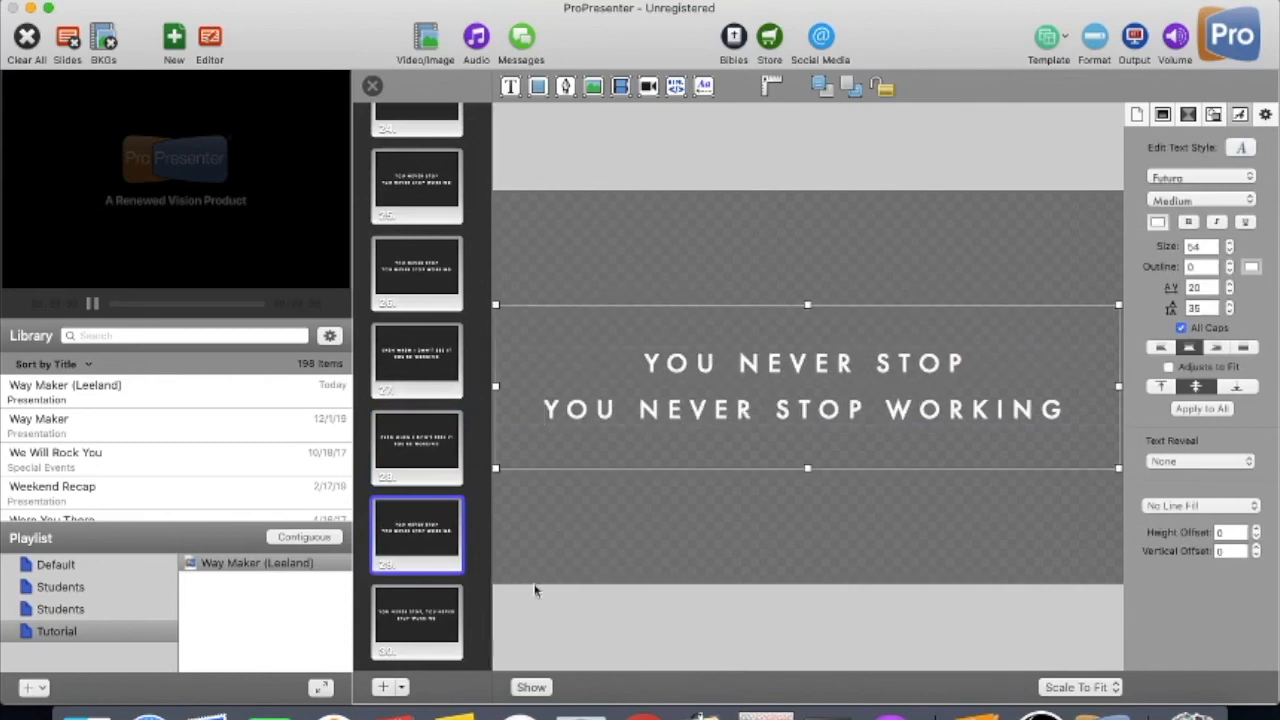
pyautogui.click(419, 607)
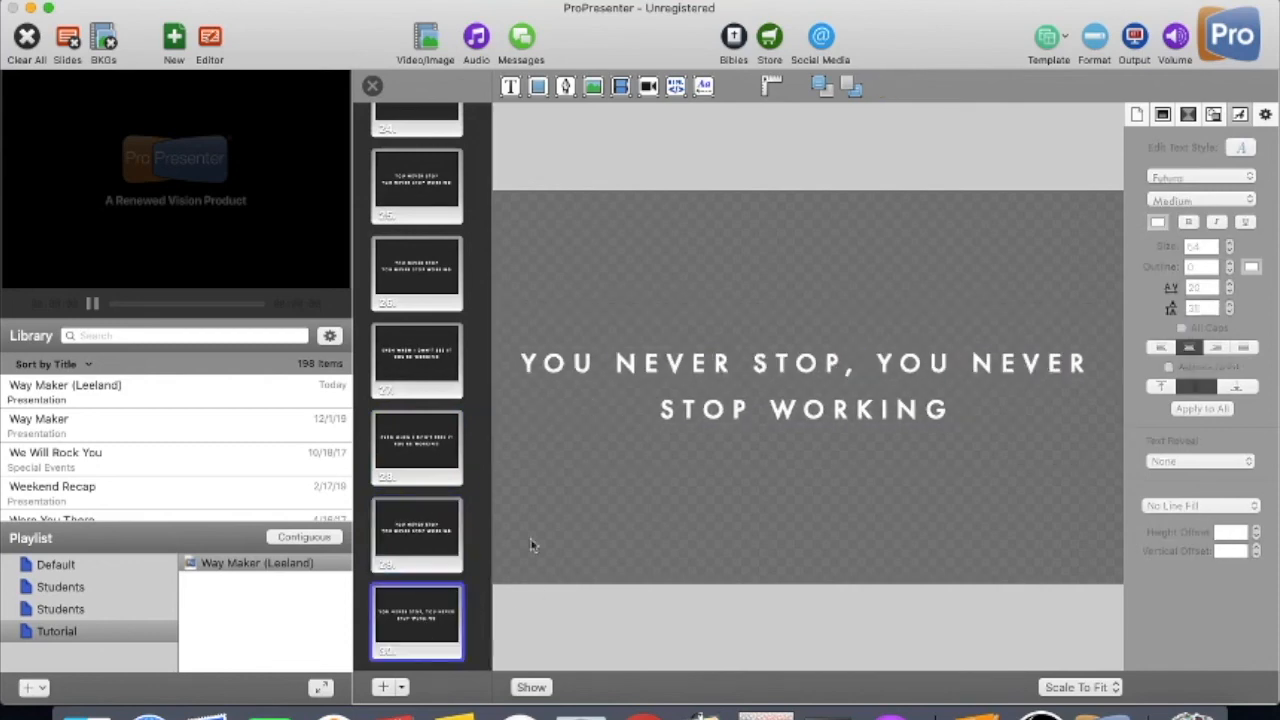
pyautogui.doubleClick(873, 371)
pyautogui.press('BackSpace')
pyautogui.press('BackSpace')
pyautogui.press('Return')
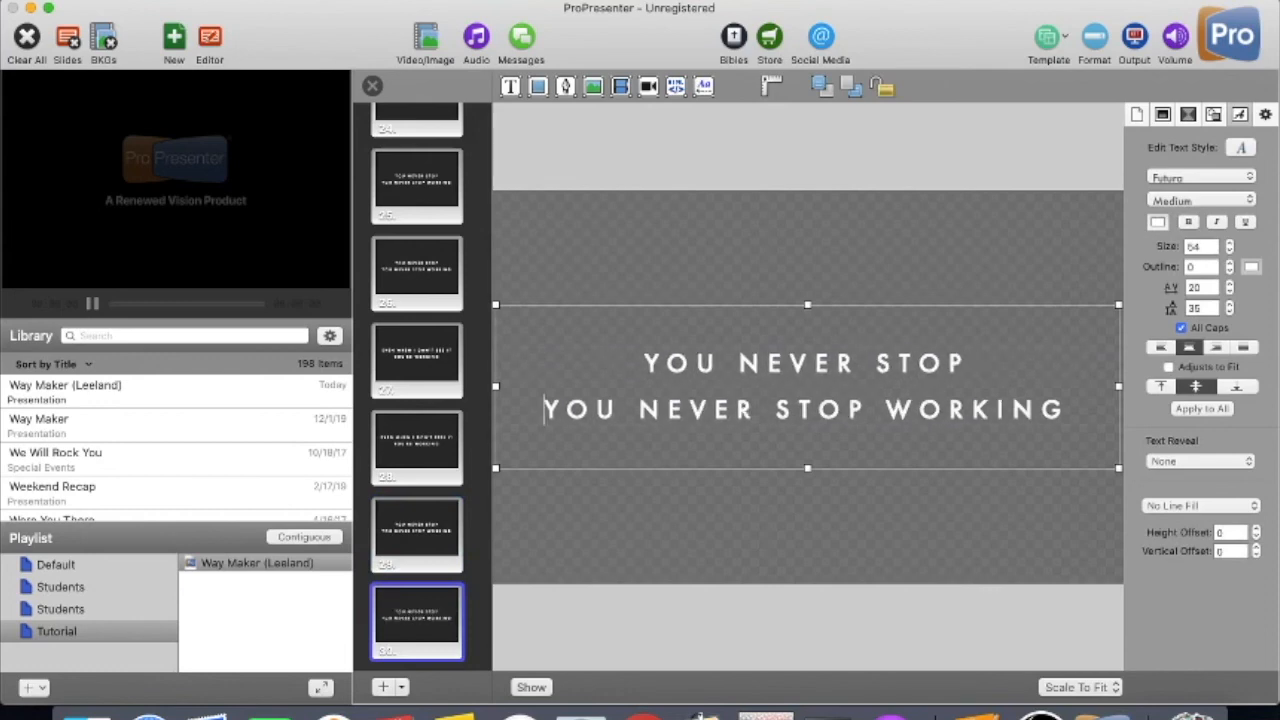
# Review the edited bridge slides, close the slide editor and look over the whole presentation.
pyautogui.click(440, 475)
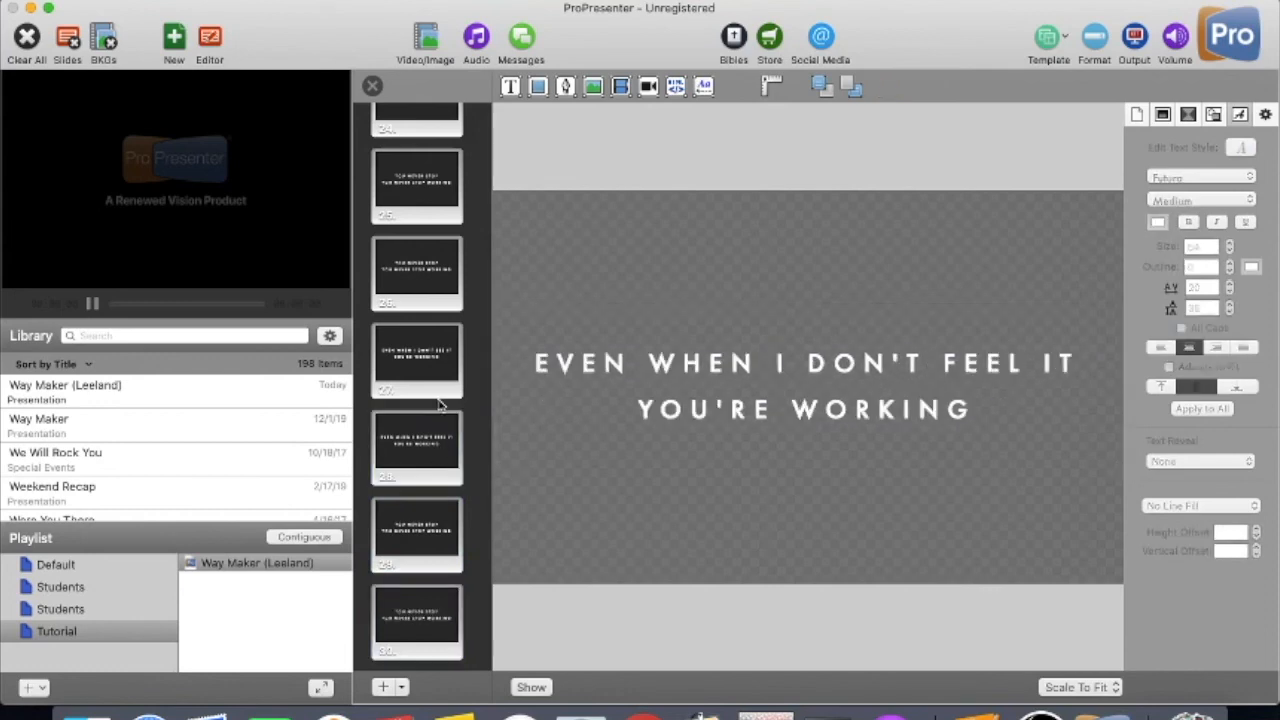
pyautogui.click(442, 400)
pyautogui.click(425, 290)
pyautogui.scroll(3, 420, 290)
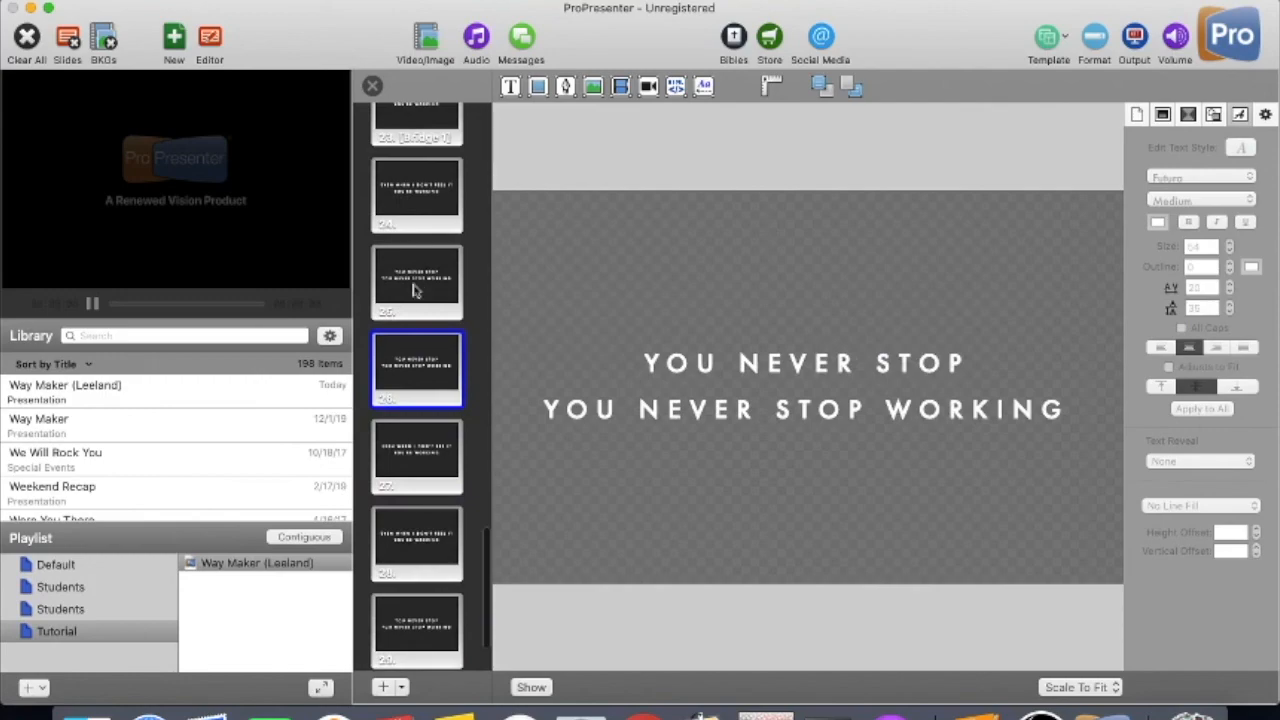
pyautogui.click(372, 87)
pyautogui.scroll(-15, 600, 372)
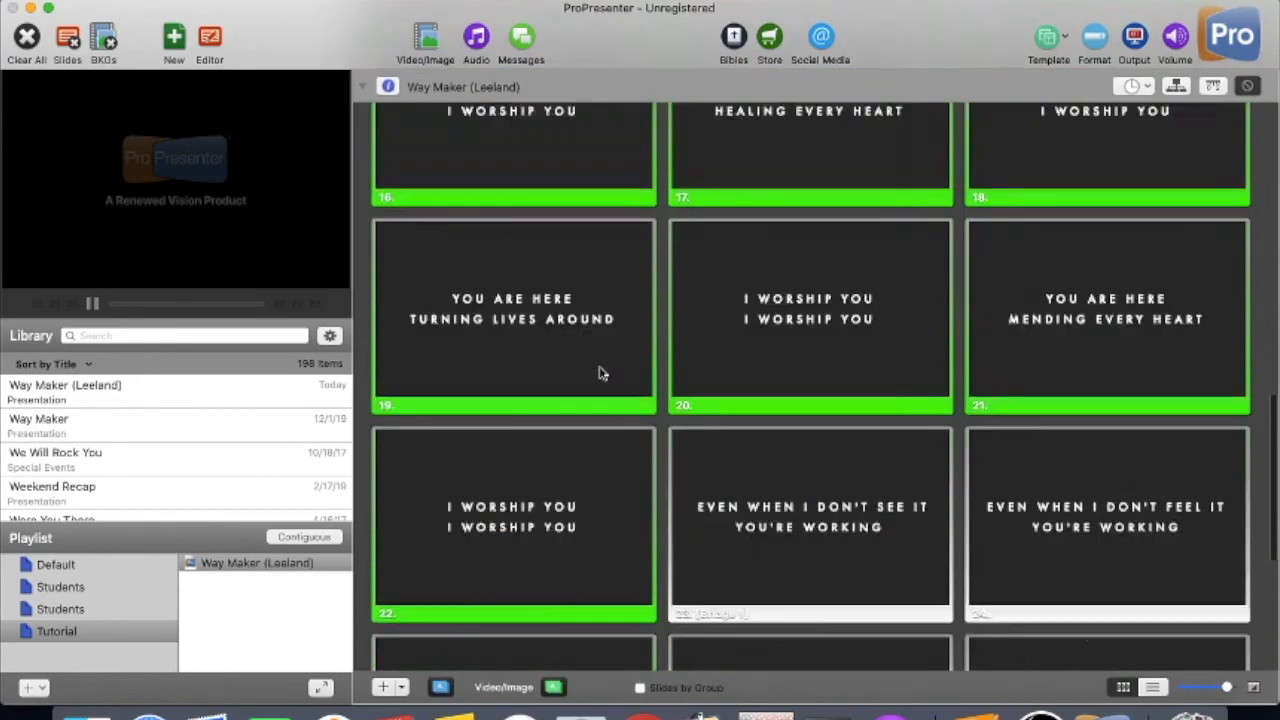
pyautogui.scroll(15, 600, 372)
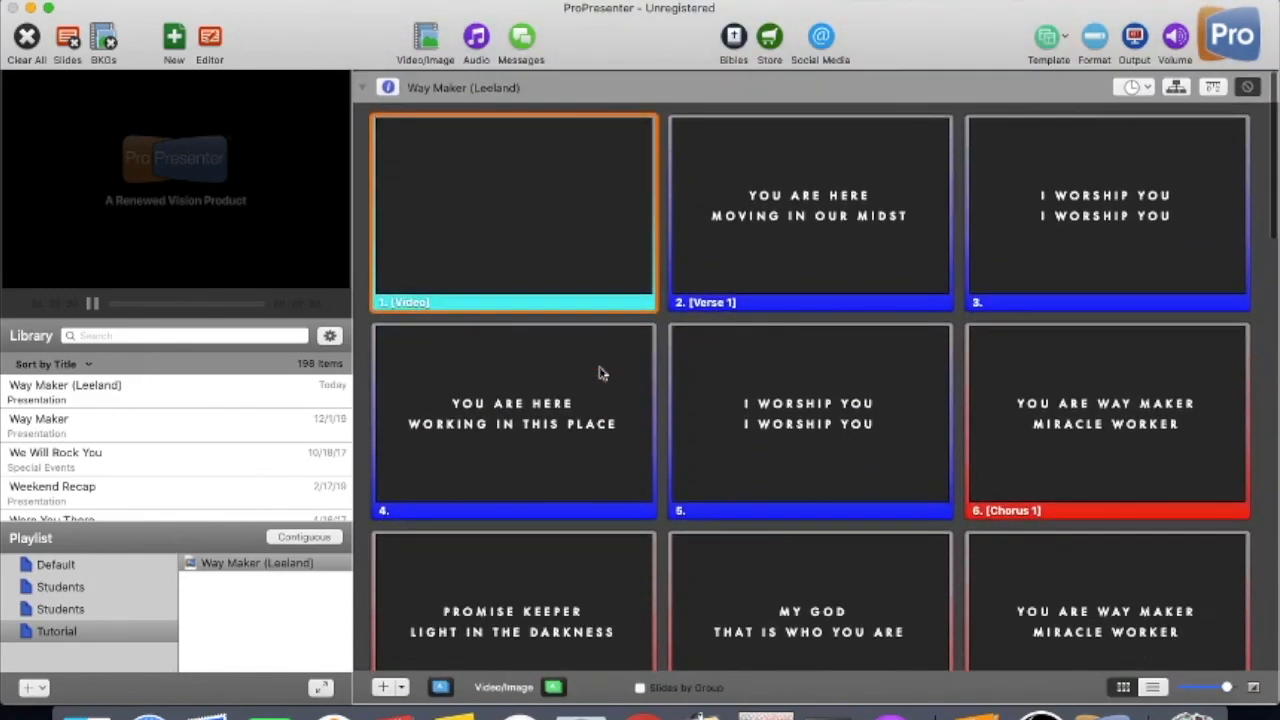